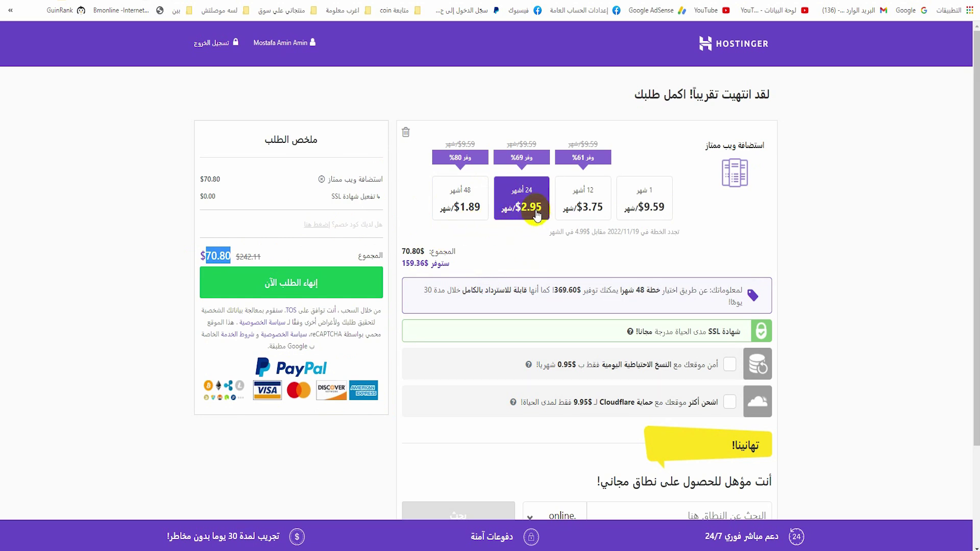
- Choose the 12-month hosting plan and set the extension of the free domain search to .com
{"action": "left_click", "coordinate": [601, 200]}
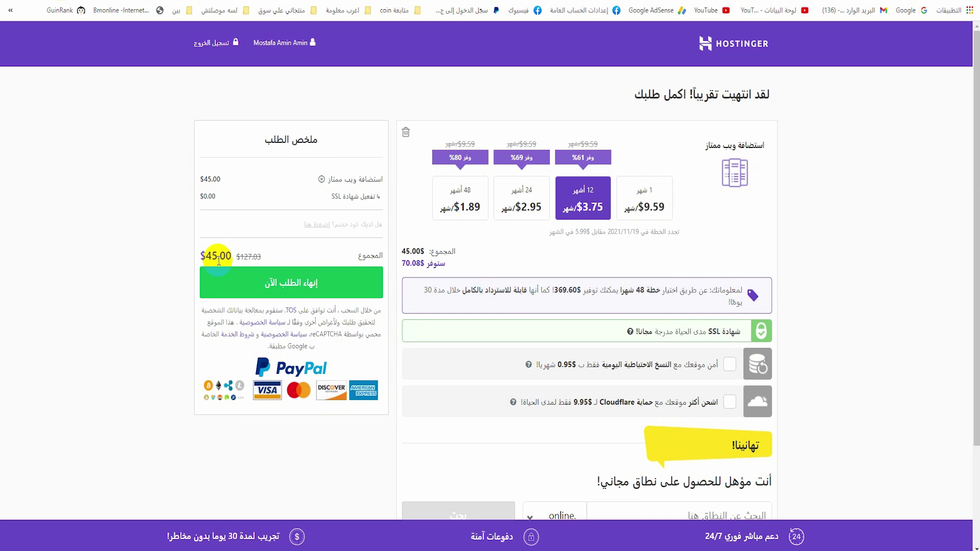
{"action": "scroll", "coordinate": [582, 352], "scroll_direction": "down", "scroll_amount": 3}
{"action": "left_click_drag", "start_coordinate": [755, 352], "coordinate": [565, 386]}
{"action": "left_click", "coordinate": [559, 389]}
{"action": "scroll", "coordinate": [566, 214], "scroll_direction": "down", "scroll_amount": 1}
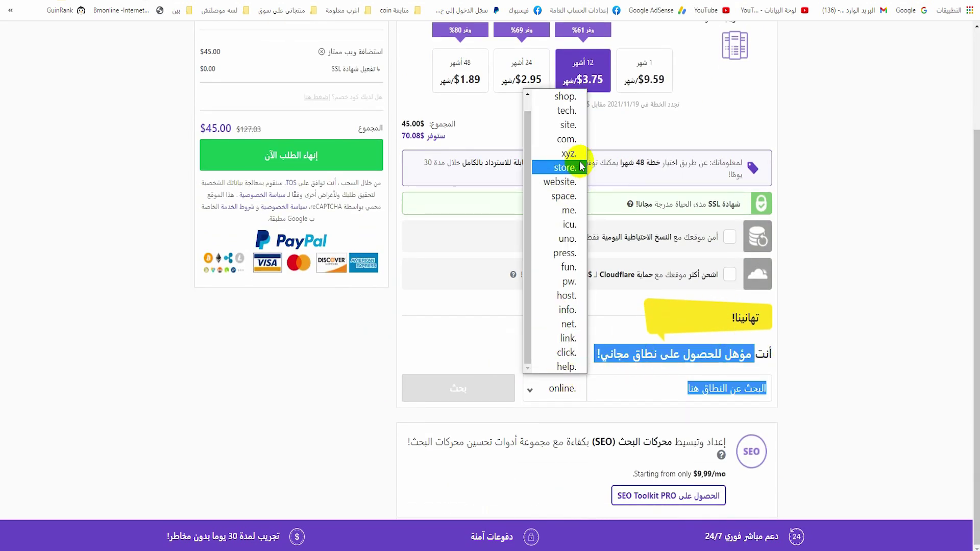
{"action": "left_click", "coordinate": [570, 140]}
{"action": "left_click", "coordinate": [720, 390]}
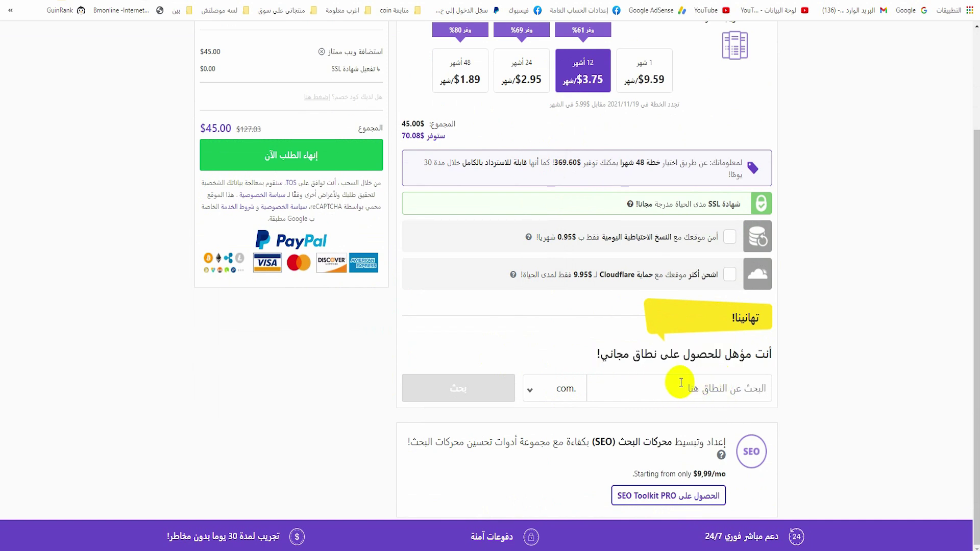
- Apply the discount coupon ALA7BAB to the hosting order
{"action": "scroll", "coordinate": [657, 378], "scroll_direction": "up", "scroll_amount": 1}
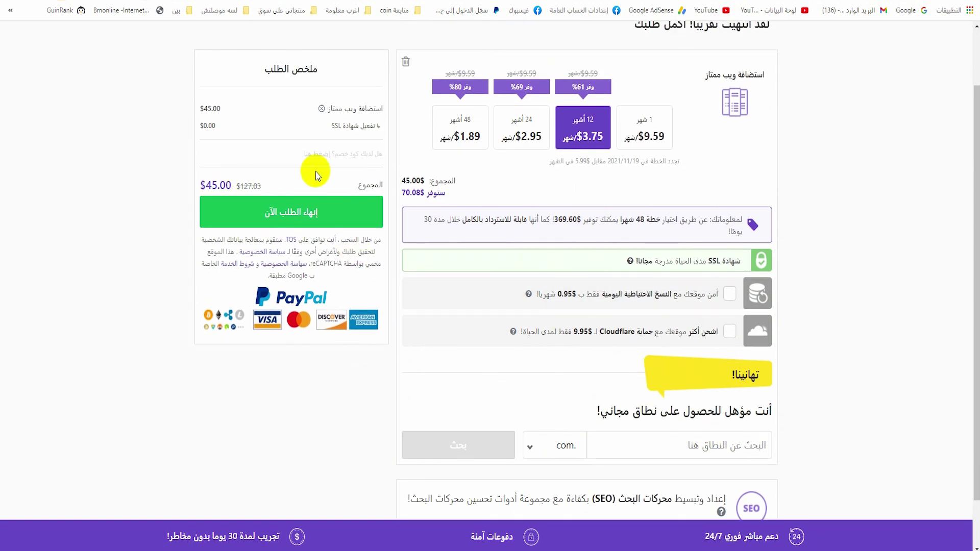
{"action": "left_click", "coordinate": [328, 155]}
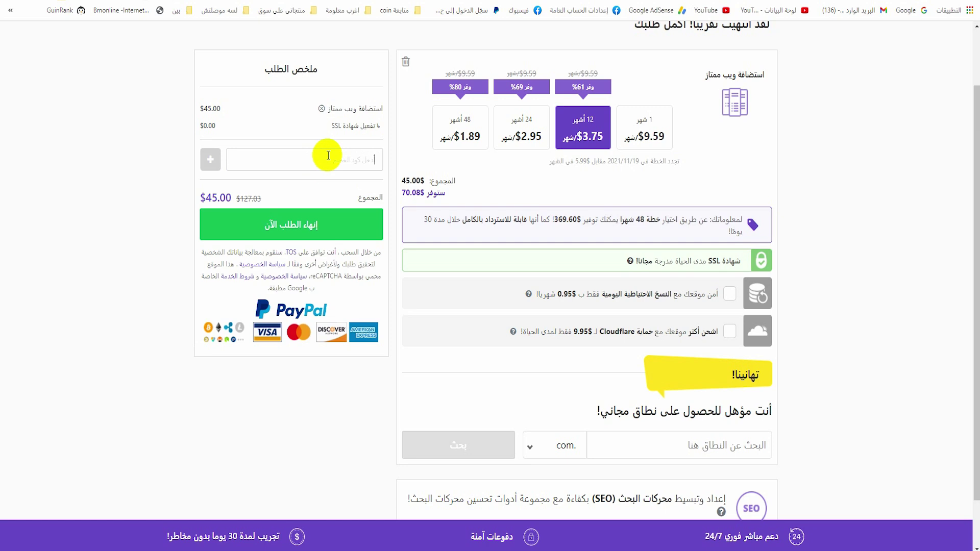
{"action": "type", "text": "ALA7"}
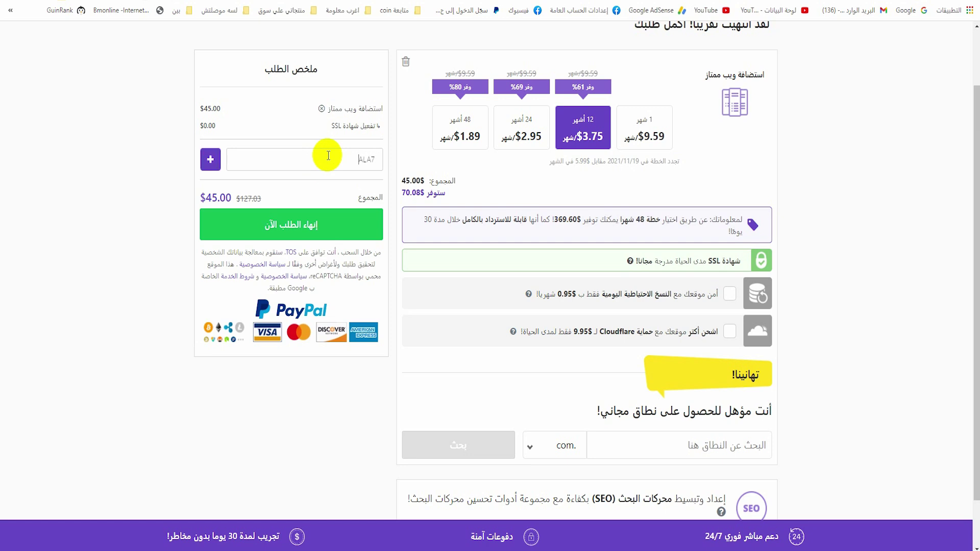
{"action": "type", "text": "BAB"}
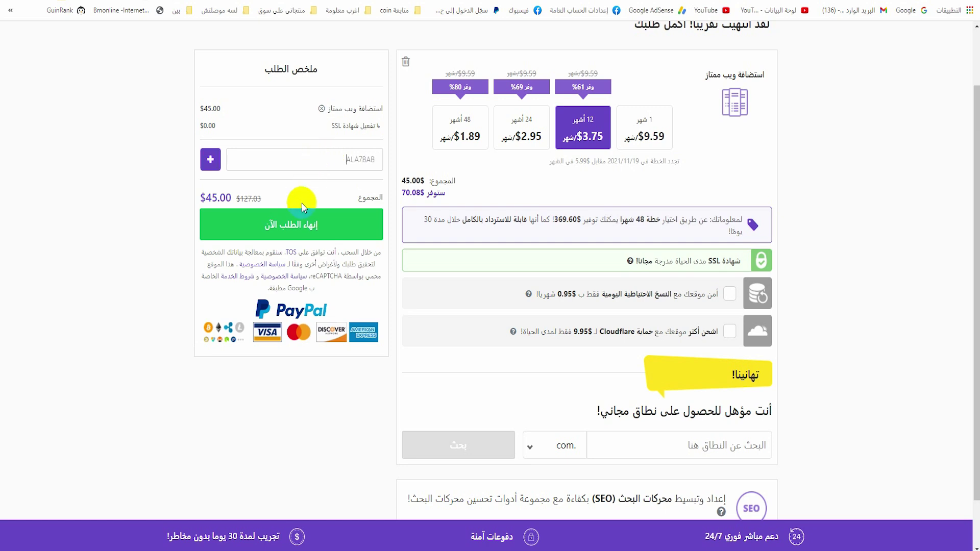
{"action": "left_click", "coordinate": [206, 158]}
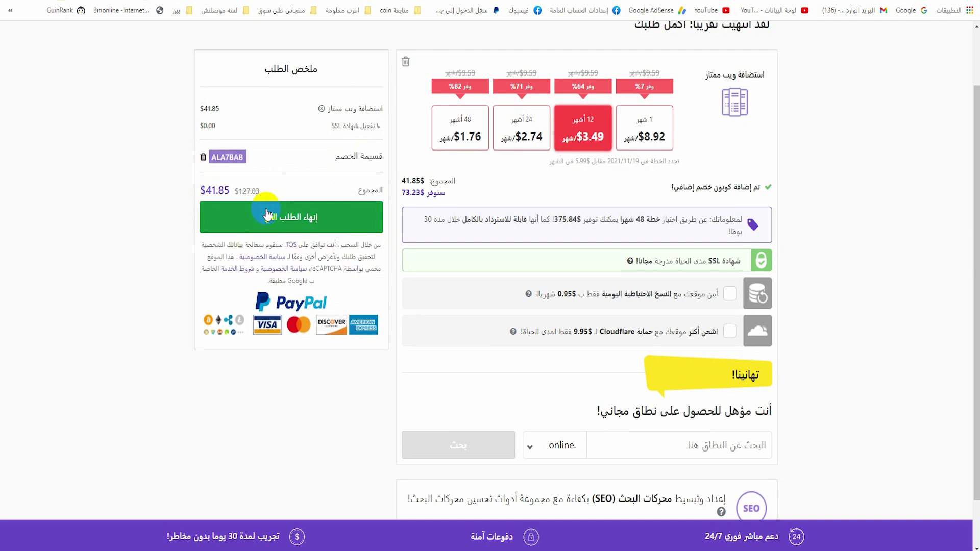
- Compare the discounted 1-month and 12-month plans and select the 48-month hosting plan for the order
{"action": "left_click", "coordinate": [638, 123]}
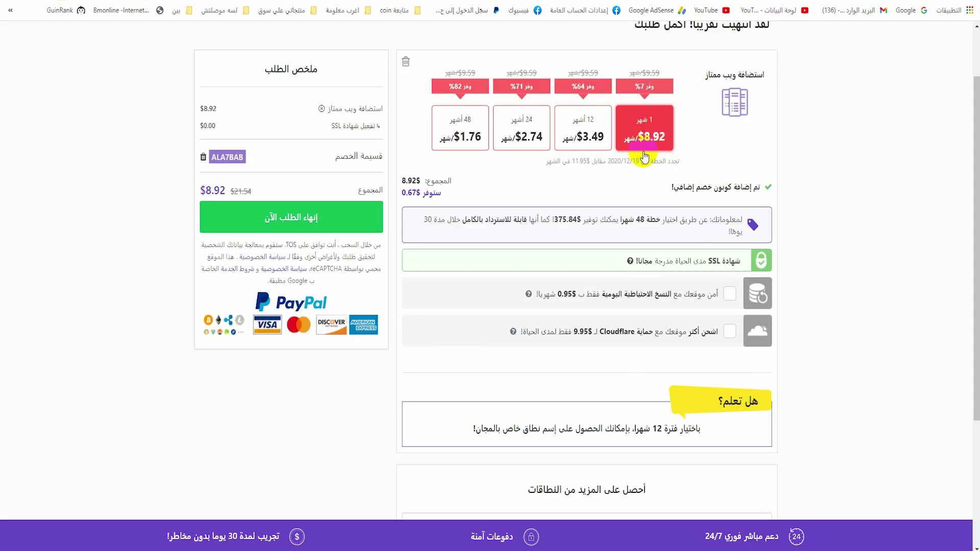
{"action": "left_click", "coordinate": [605, 140]}
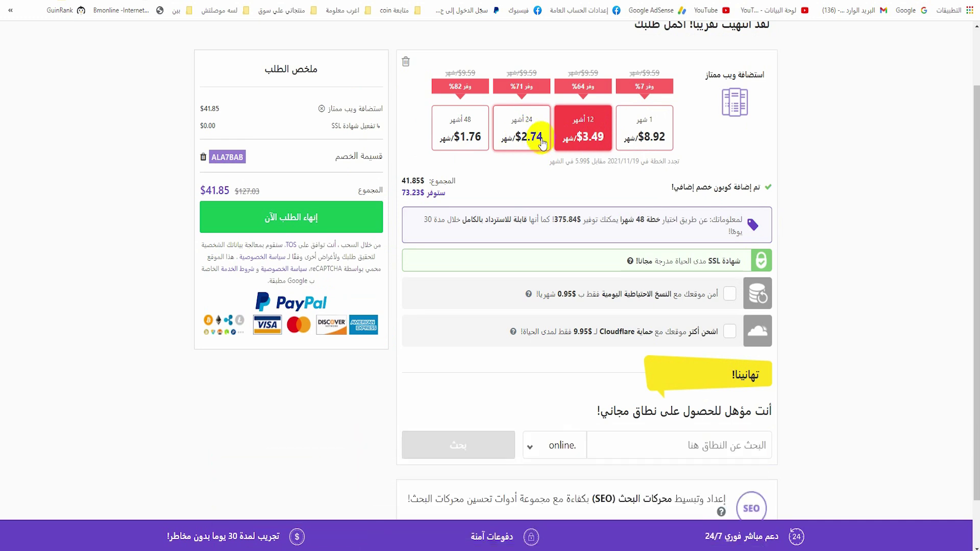
{"action": "left_click", "coordinate": [459, 127]}
{"action": "scroll", "coordinate": [651, 396], "scroll_direction": "down", "scroll_amount": 1}
{"action": "left_click", "coordinate": [328, 165]}
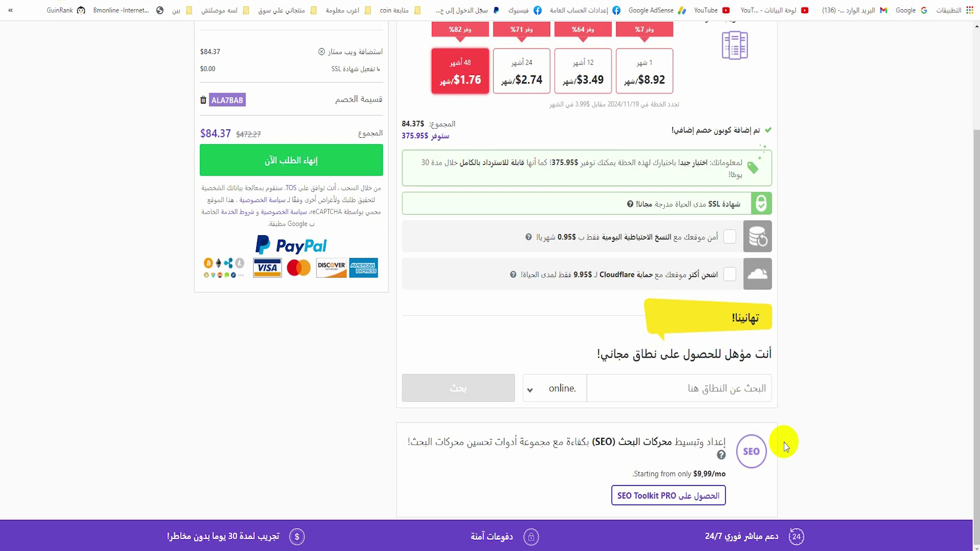
{"action": "scroll", "coordinate": [422, 308], "scroll_direction": "up", "scroll_amount": 3}
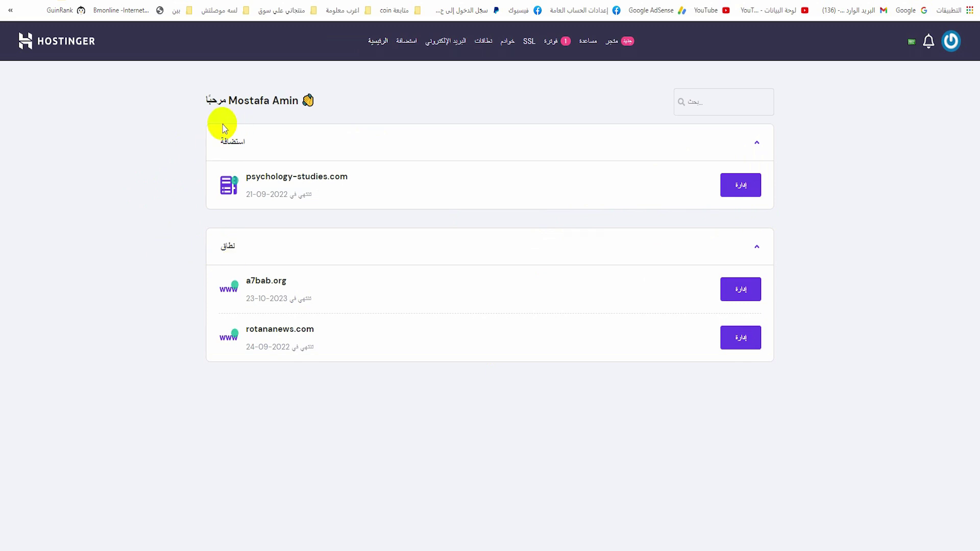
- Open the management page of the psychology-studies.com hosting and switch the managed site to rotananews.com
{"action": "left_click_drag", "start_coordinate": [222, 145], "coordinate": [247, 152]}
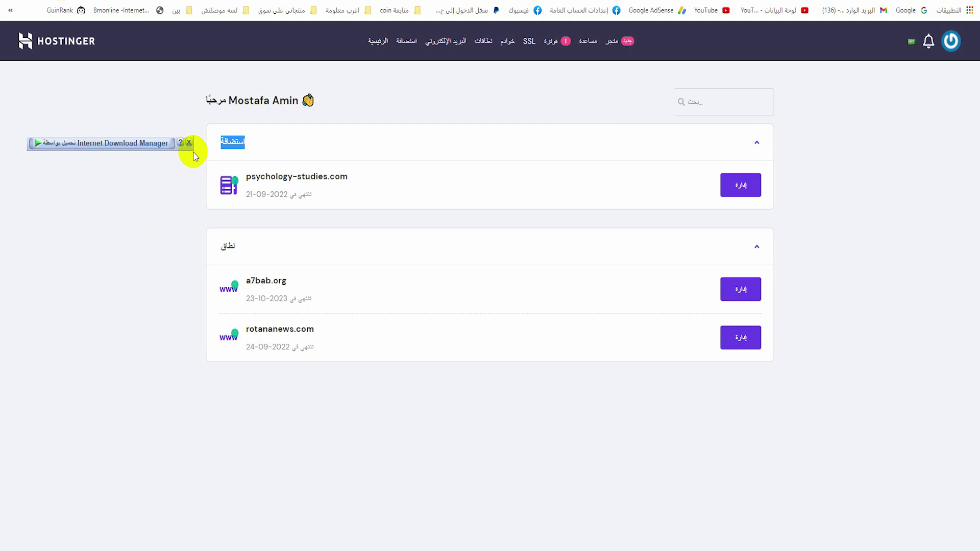
{"action": "left_click", "coordinate": [176, 182]}
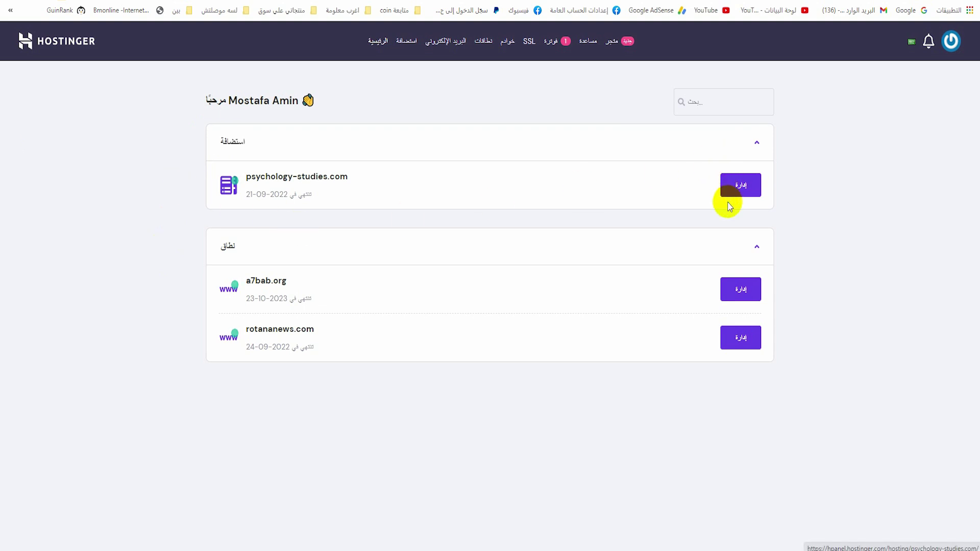
{"action": "left_click", "coordinate": [729, 199]}
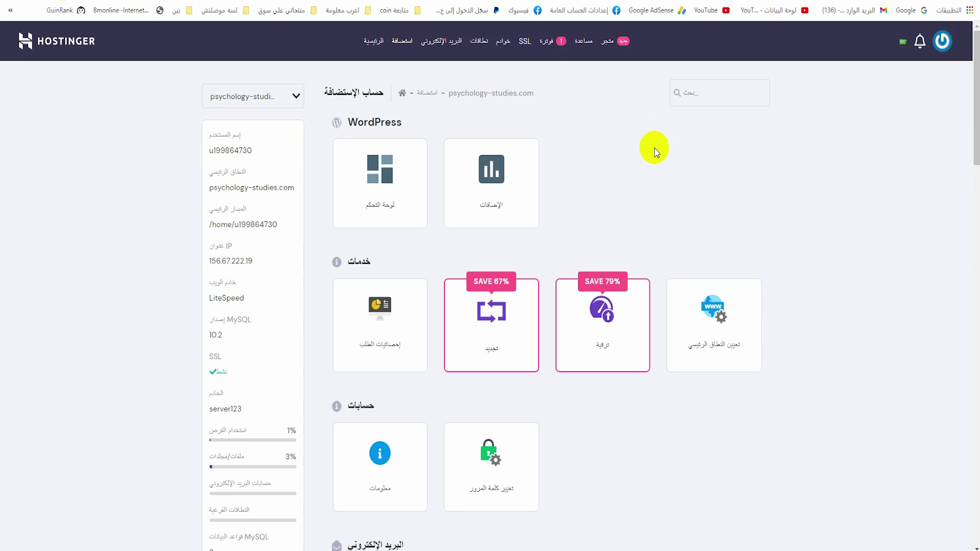
{"action": "left_click", "coordinate": [296, 99]}
{"action": "left_click", "coordinate": [259, 140]}
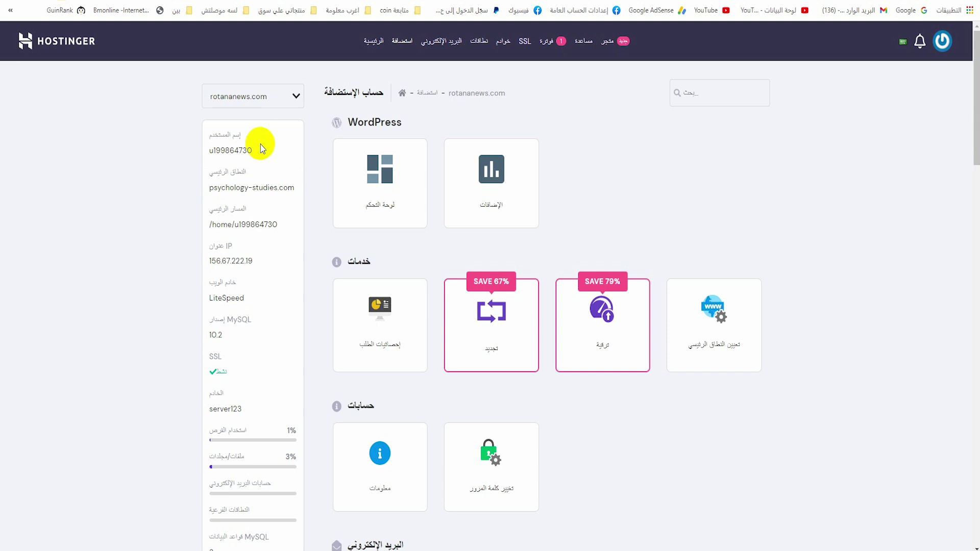
- Open the WordPress control panel of rotananews.com and launch the site's file manager
{"action": "left_click", "coordinate": [387, 167]}
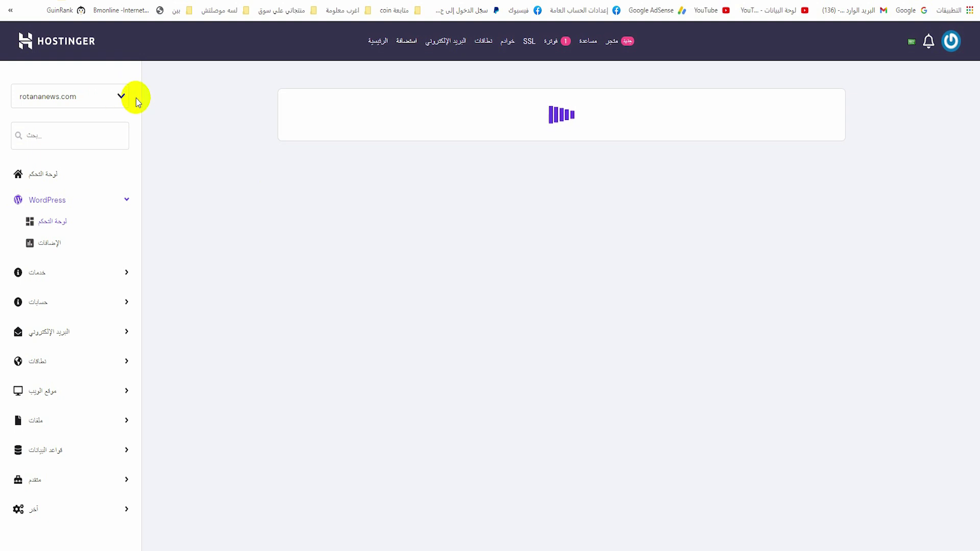
{"action": "left_click", "coordinate": [87, 96]}
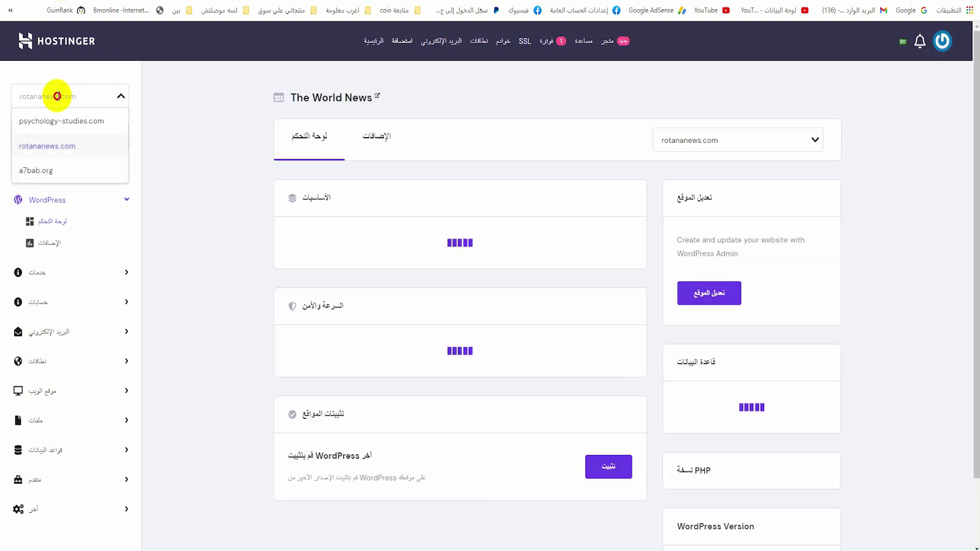
{"action": "left_click", "coordinate": [96, 102]}
{"action": "scroll", "coordinate": [221, 193], "scroll_direction": "down", "scroll_amount": 2}
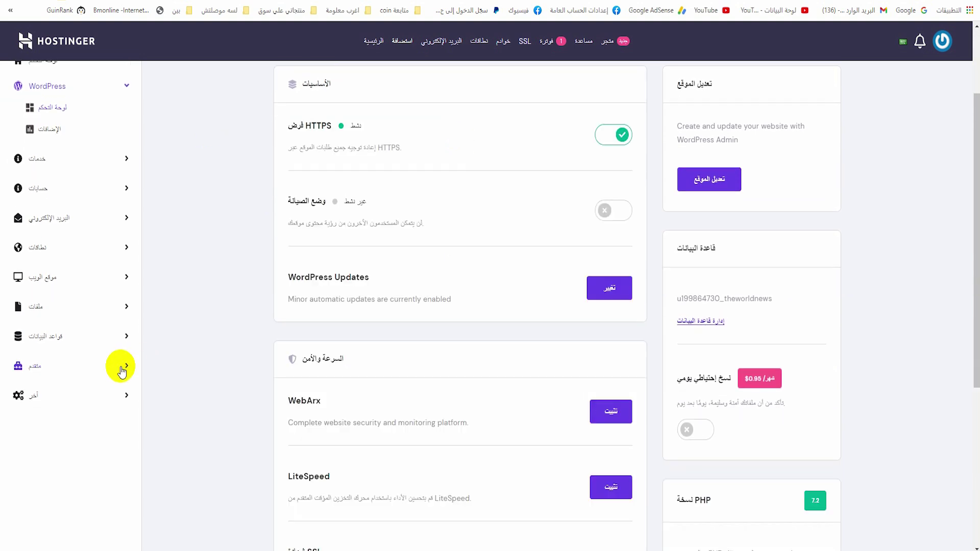
{"action": "left_click", "coordinate": [75, 295]}
{"action": "left_click", "coordinate": [87, 286]}
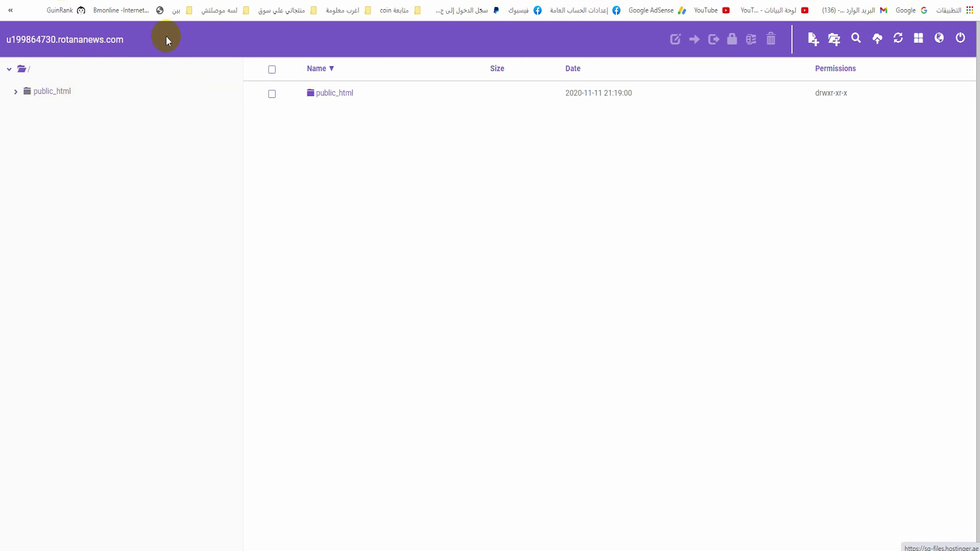
- Delete all files and folders inside the public_html folder of rotananews.com
{"action": "left_click_drag", "start_coordinate": [124, 40], "coordinate": [8, 41]}
{"action": "left_click", "coordinate": [215, 120]}
{"action": "double_click", "coordinate": [337, 93]}
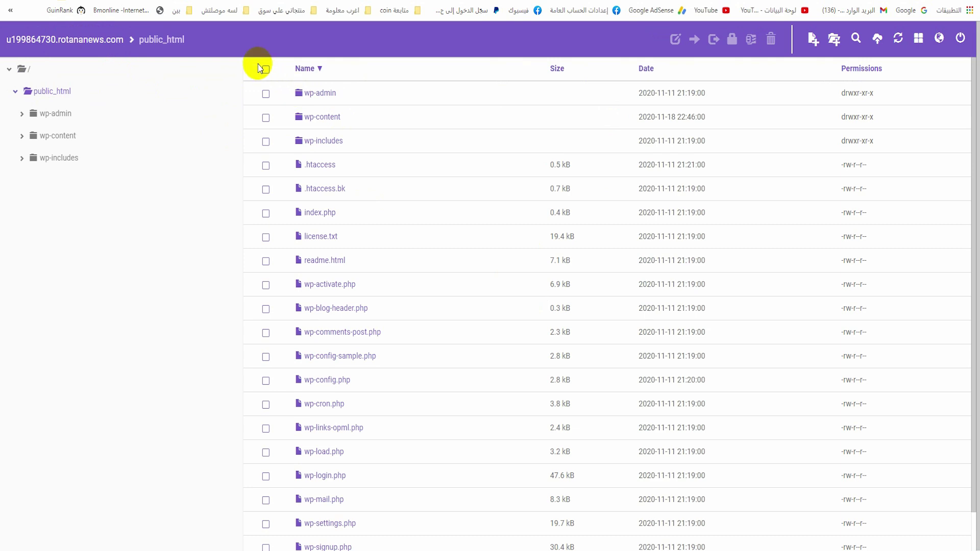
{"action": "left_click", "coordinate": [266, 70]}
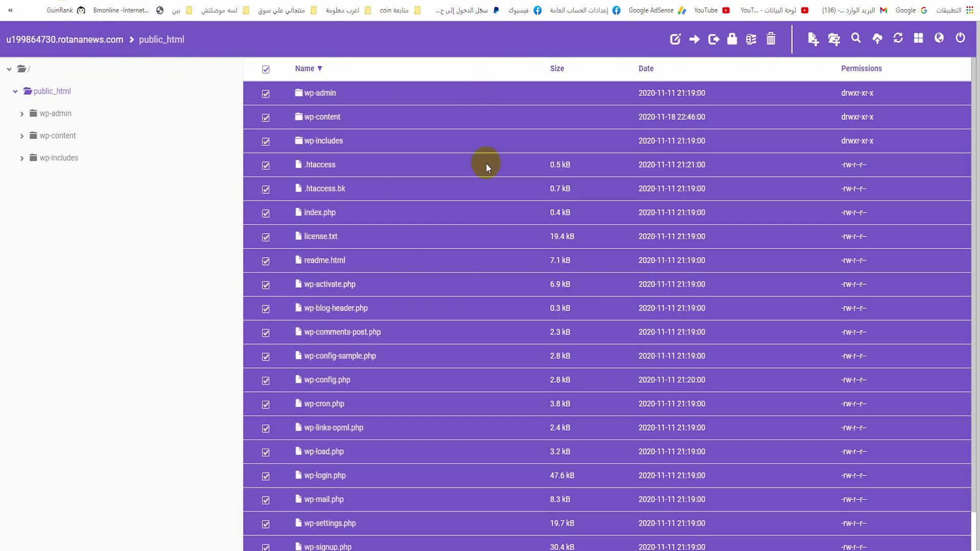
{"action": "left_click", "coordinate": [770, 39]}
{"action": "left_click", "coordinate": [623, 123]}
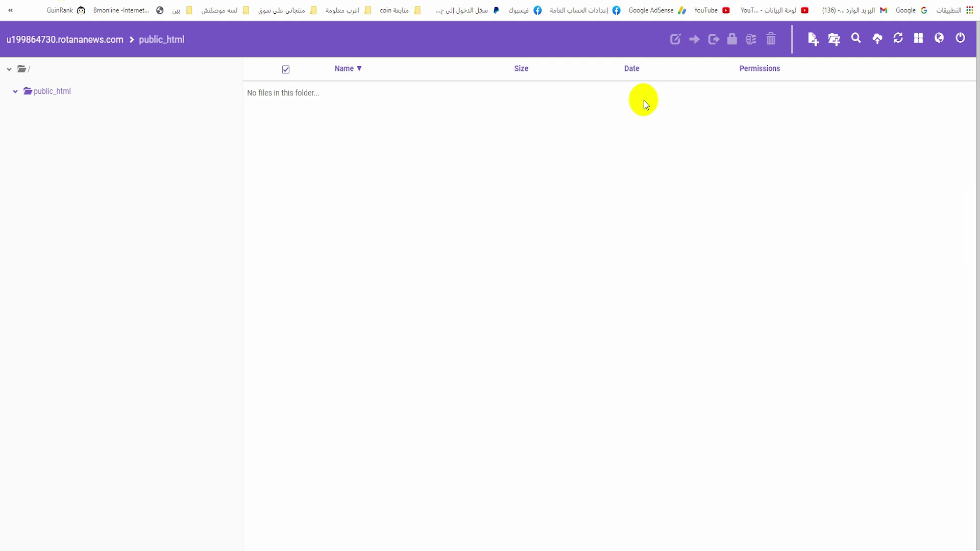
- Load rotananews.com in a new browser tab to check the site, and return to the hosting panel
{"action": "key", "text": "ctrl+t"}
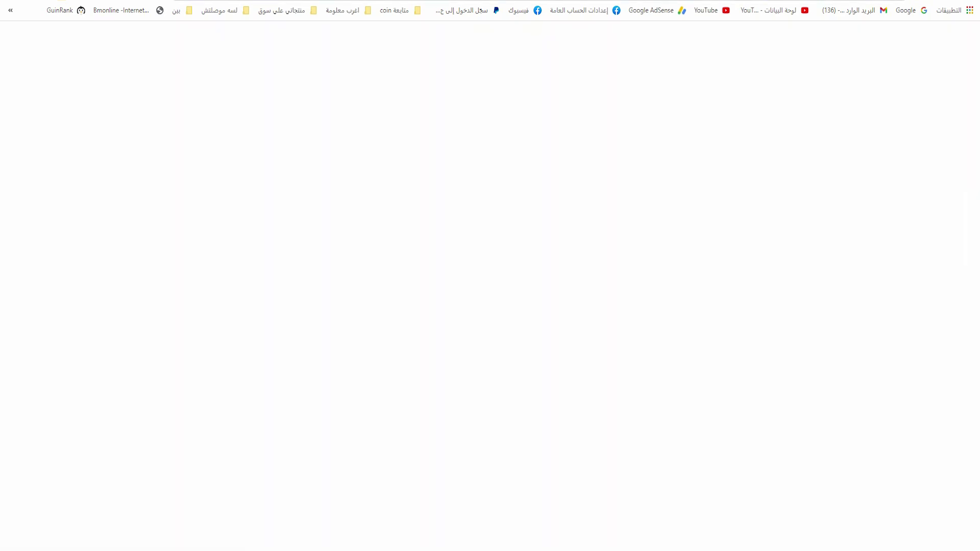
{"action": "key", "text": "Escape"}
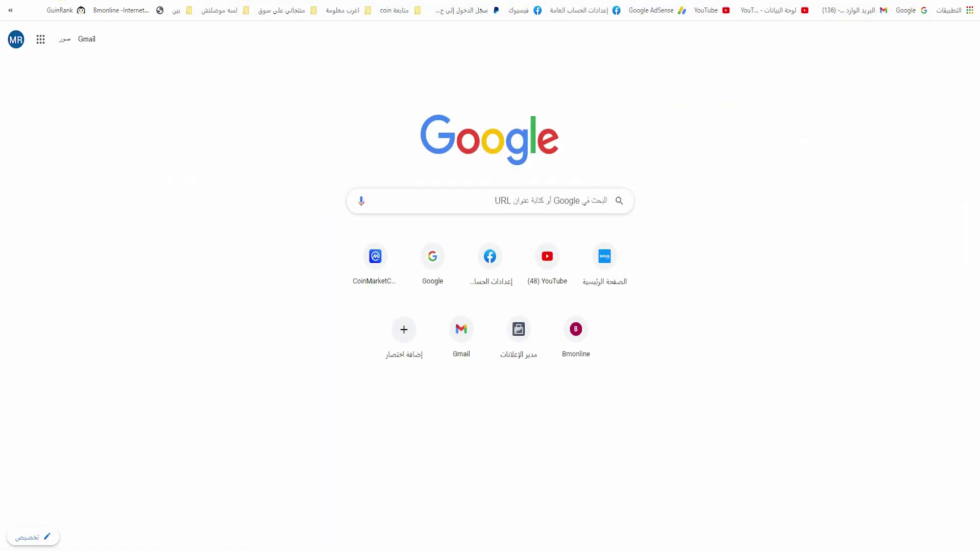
{"action": "left_click_drag", "start_coordinate": [88, 41], "coordinate": [10, 48]}
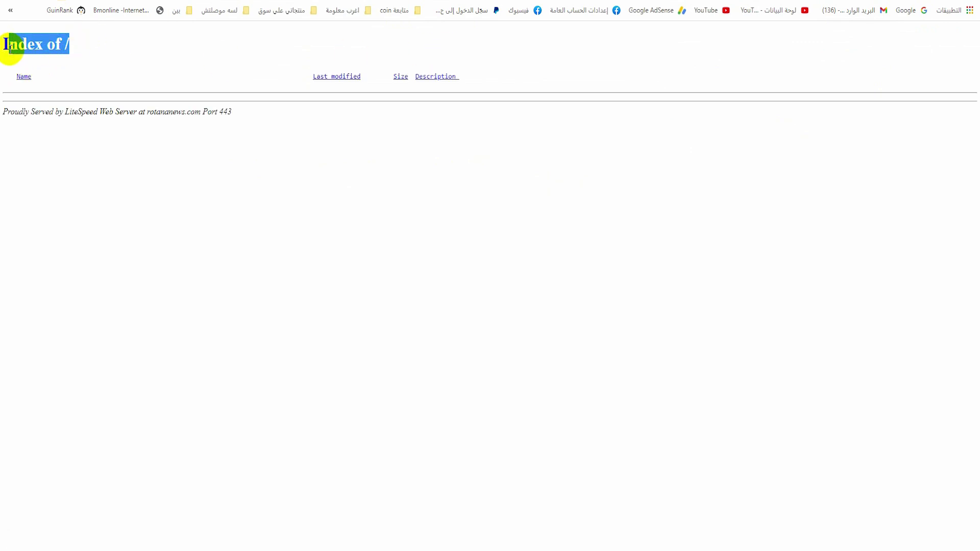
{"action": "left_click", "coordinate": [613, 2]}
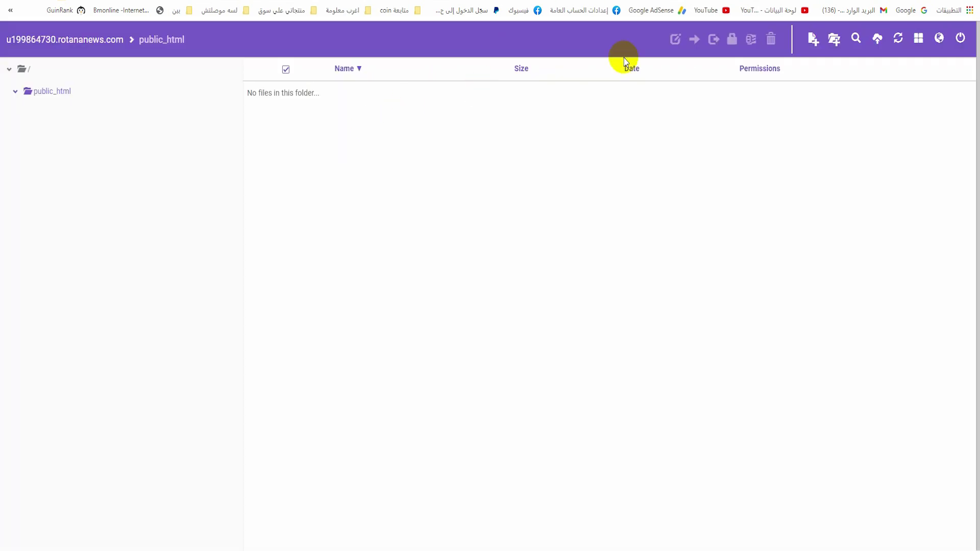
{"action": "key", "text": "ctrl+w"}
- Open the MySQL databases page of rotananews.com and delete the database ending in theworldnews
{"action": "scroll", "coordinate": [77, 241], "scroll_direction": "up", "scroll_amount": 2}
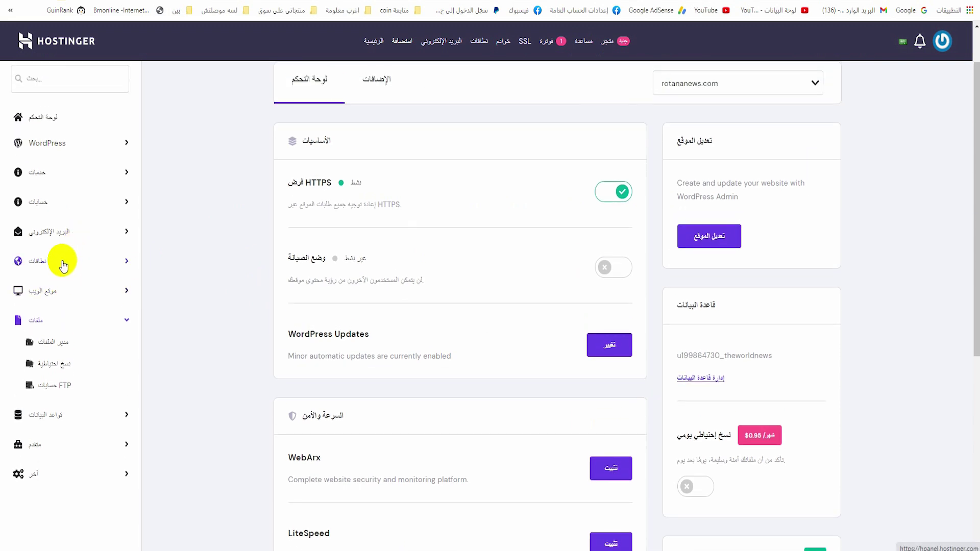
{"action": "left_click", "coordinate": [72, 416]}
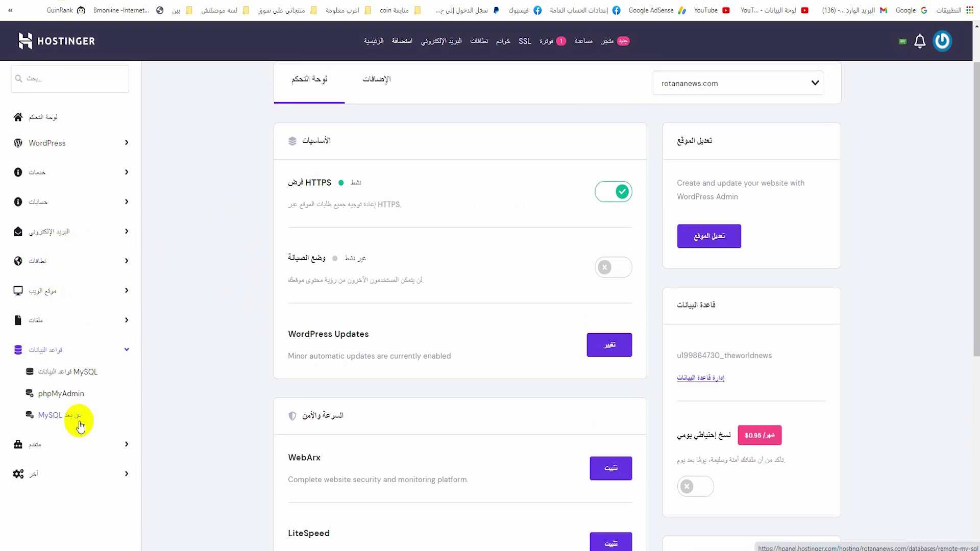
{"action": "left_click", "coordinate": [98, 376]}
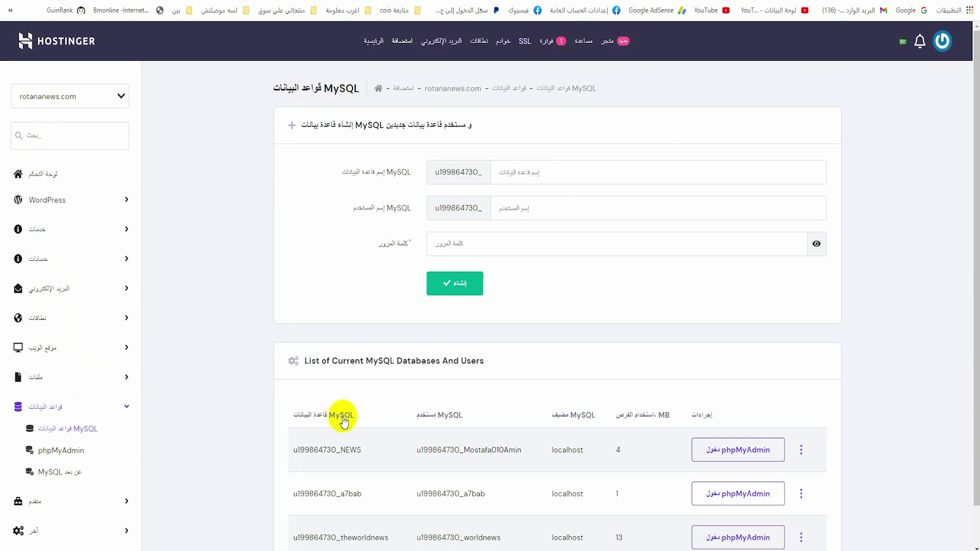
{"action": "scroll", "coordinate": [436, 424], "scroll_direction": "down", "scroll_amount": 1}
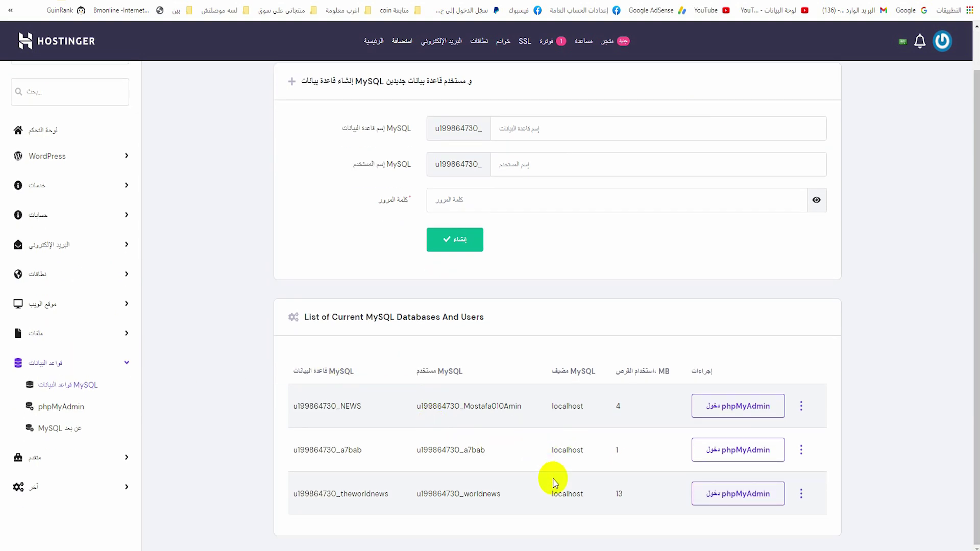
{"action": "left_click", "coordinate": [809, 497]}
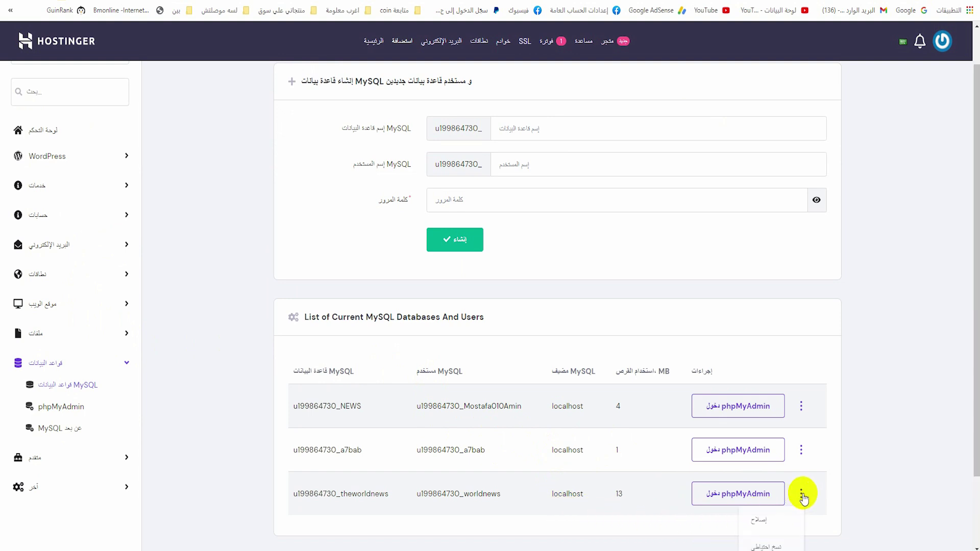
{"action": "scroll", "coordinate": [745, 541], "scroll_direction": "down", "scroll_amount": 2}
{"action": "left_click", "coordinate": [770, 542]}
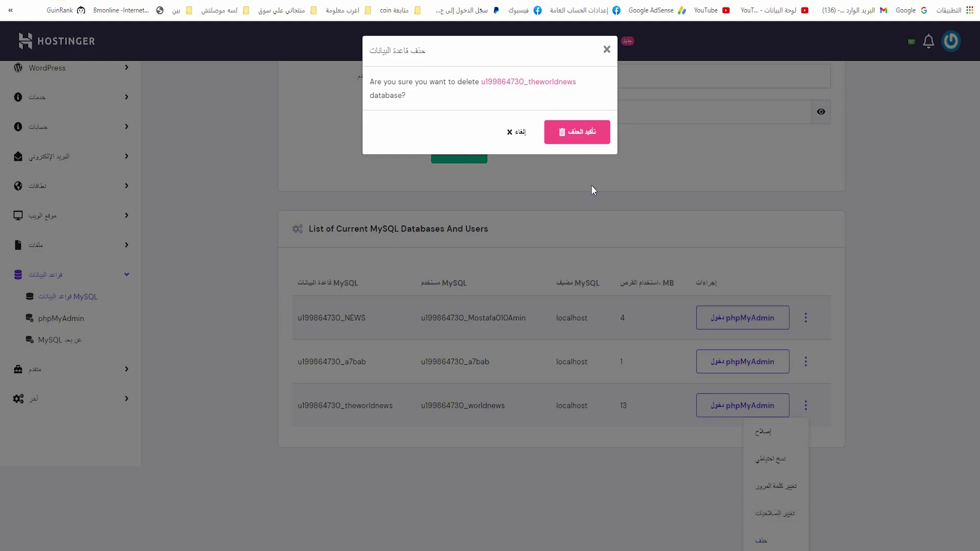
{"action": "left_click", "coordinate": [579, 131]}
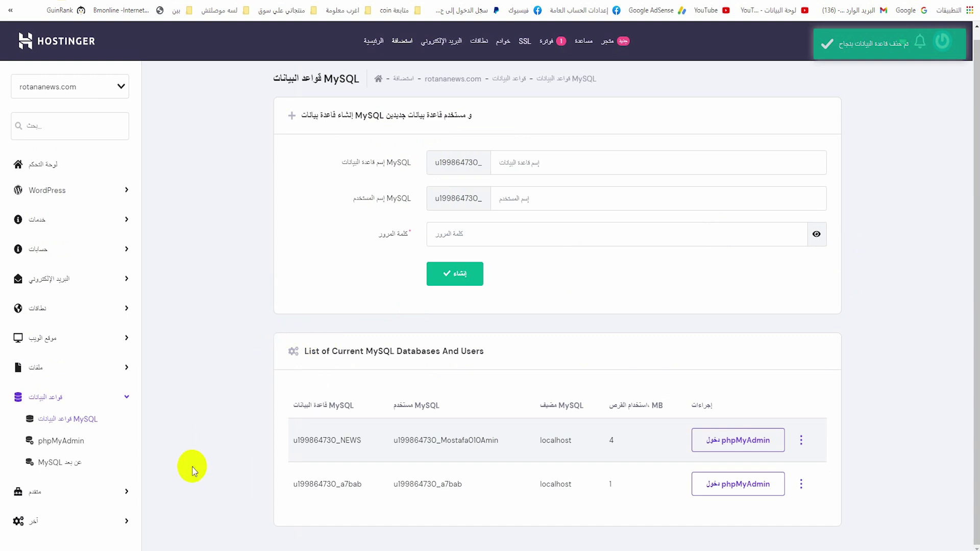
- Open the cache manager in the advanced settings of rotananews.com and purge all cached content
{"action": "left_click", "coordinate": [110, 492]}
{"action": "scroll", "coordinate": [113, 494], "scroll_direction": "down", "scroll_amount": 2}
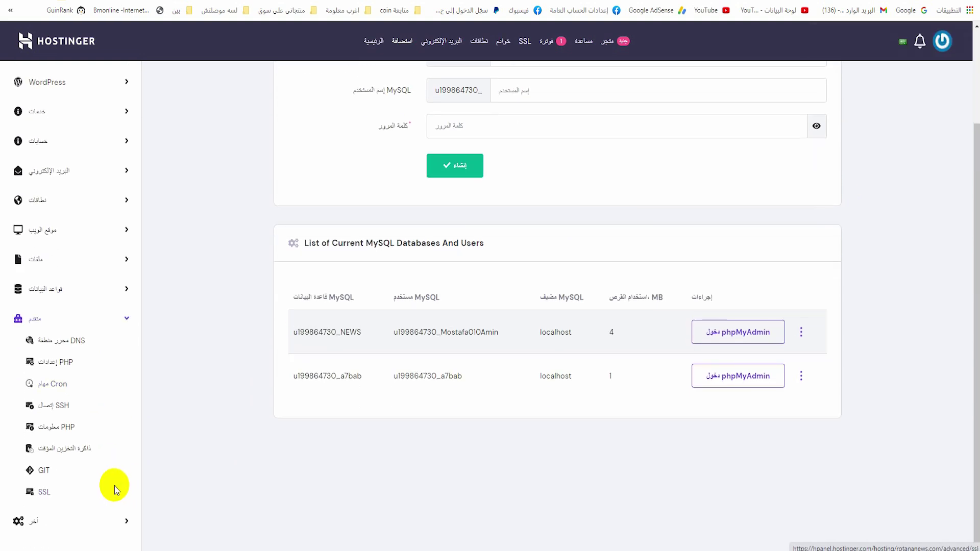
{"action": "left_click", "coordinate": [101, 451]}
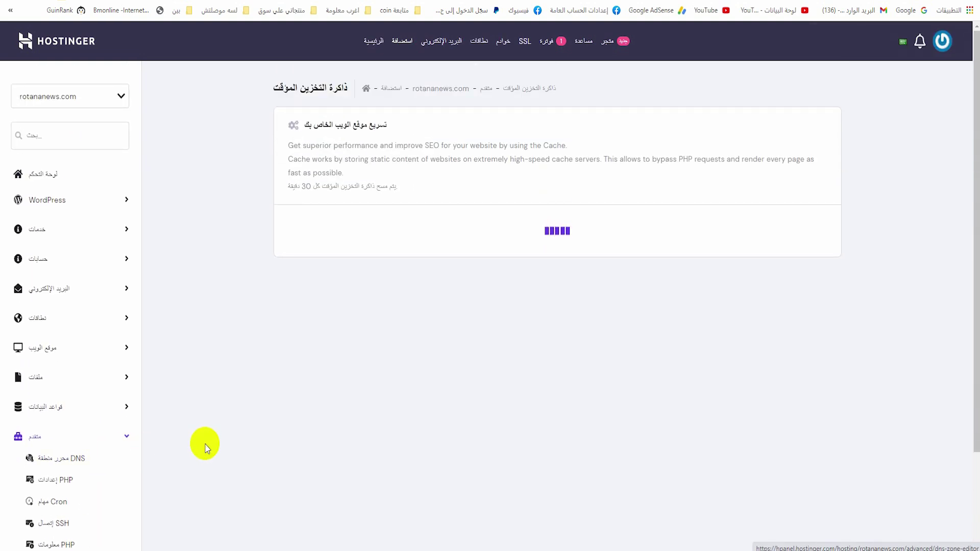
{"action": "left_click", "coordinate": [465, 284]}
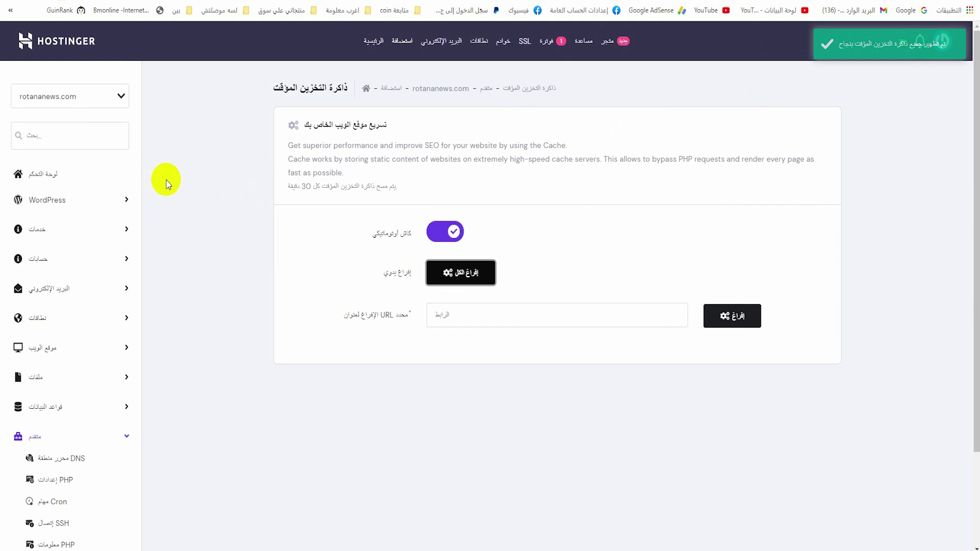
{"action": "left_click", "coordinate": [40, 175]}
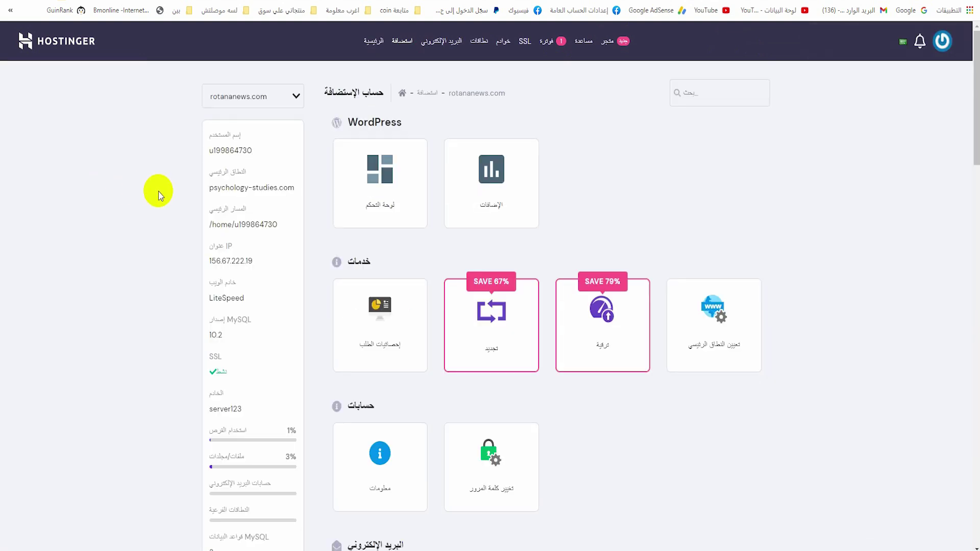
{"action": "scroll", "coordinate": [372, 207], "scroll_direction": "down", "scroll_amount": 10}
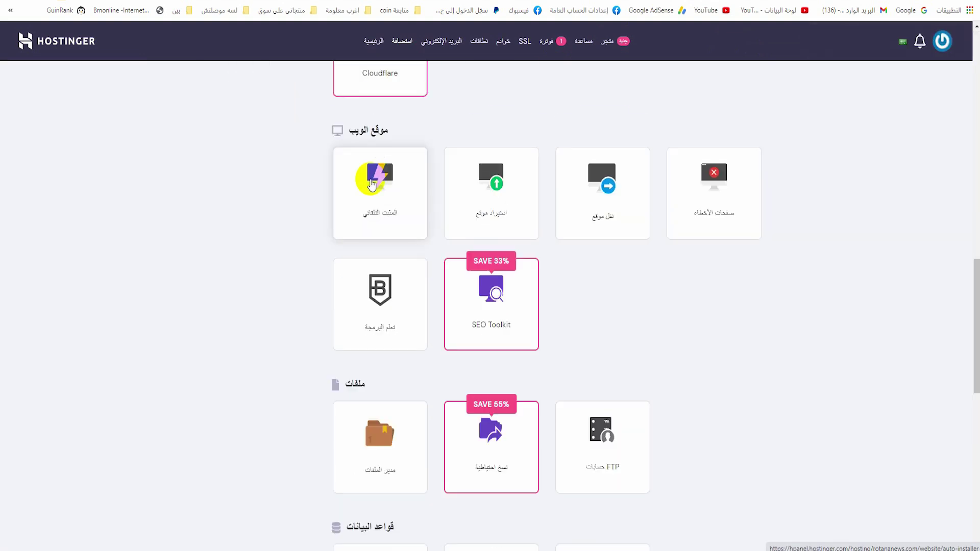
{"action": "left_click", "coordinate": [372, 184]}
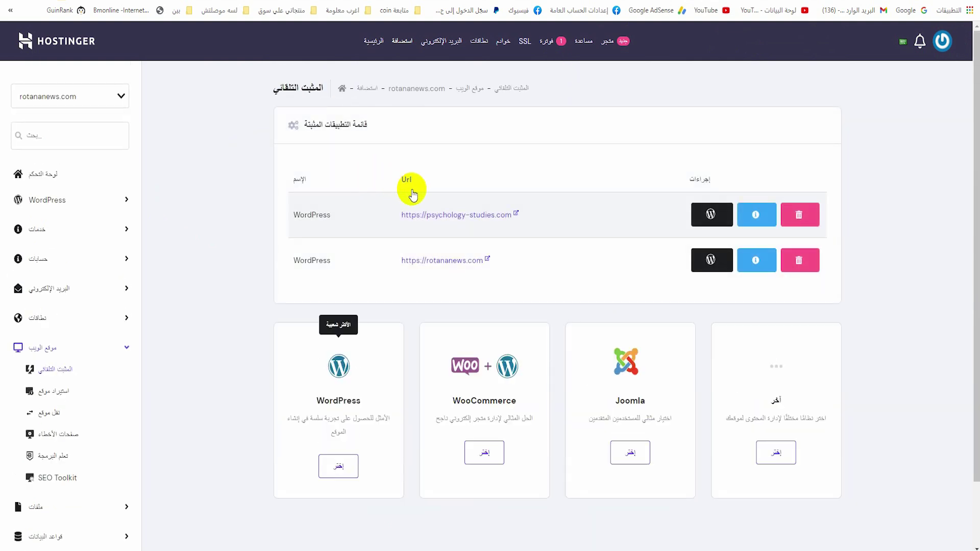
{"action": "left_click_drag", "start_coordinate": [295, 259], "coordinate": [326, 262]}
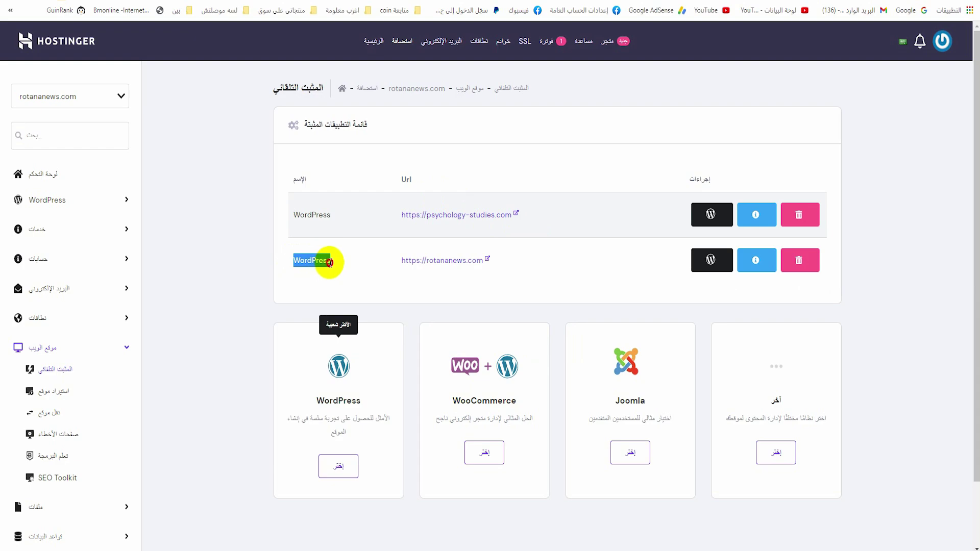
{"action": "left_click", "coordinate": [621, 289]}
{"action": "left_click", "coordinate": [803, 259]}
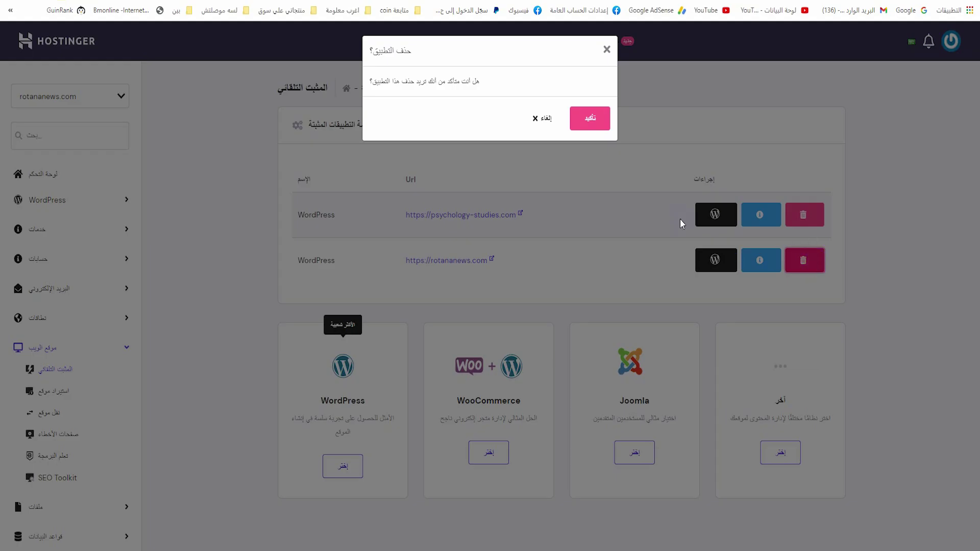
{"action": "left_click", "coordinate": [591, 118]}
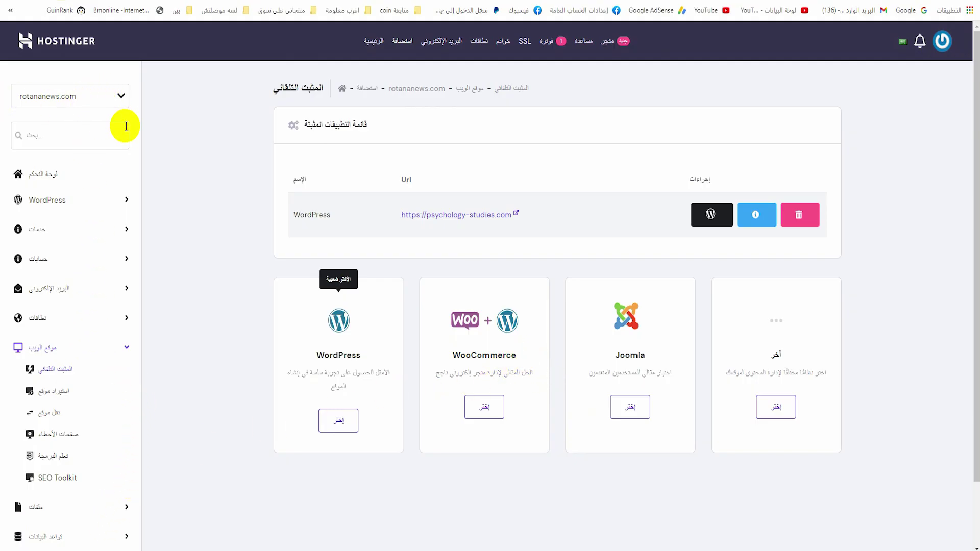
- Open the MySQL databases page of rotananews.com and enter badae3 as the new database's name
{"action": "scroll", "coordinate": [109, 473], "scroll_direction": "down", "scroll_amount": 1}
{"action": "left_click", "coordinate": [109, 472]}
{"action": "left_click", "coordinate": [83, 423]}
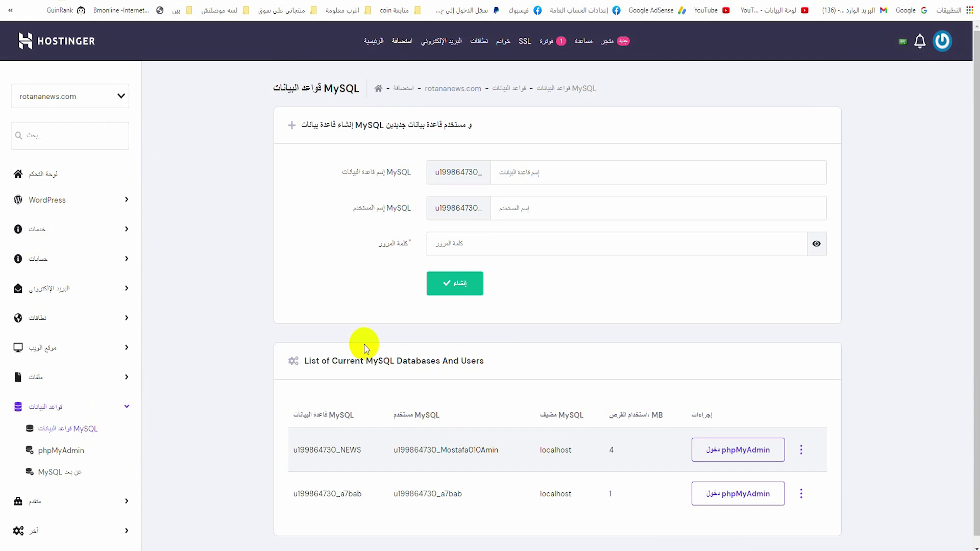
{"action": "left_click", "coordinate": [538, 173]}
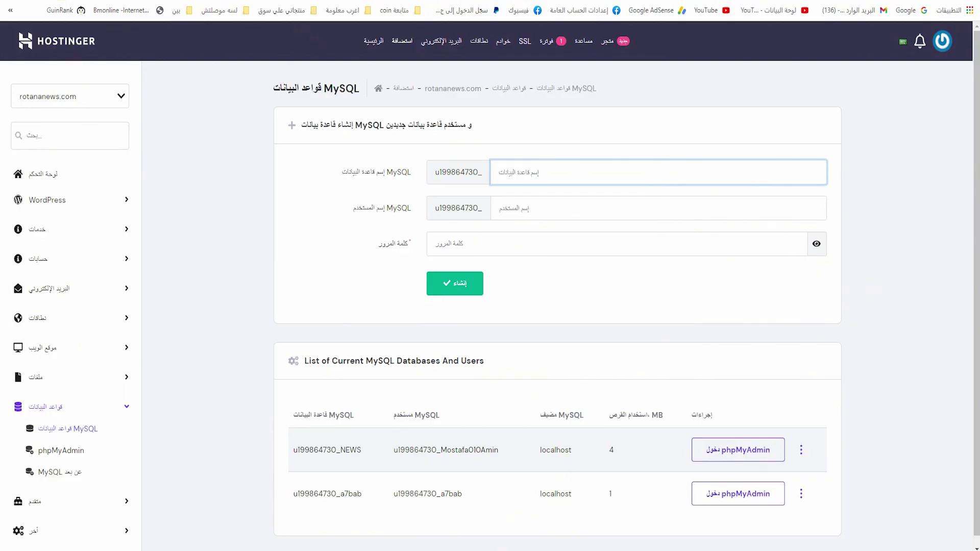
{"action": "left_click", "coordinate": [562, 550]}
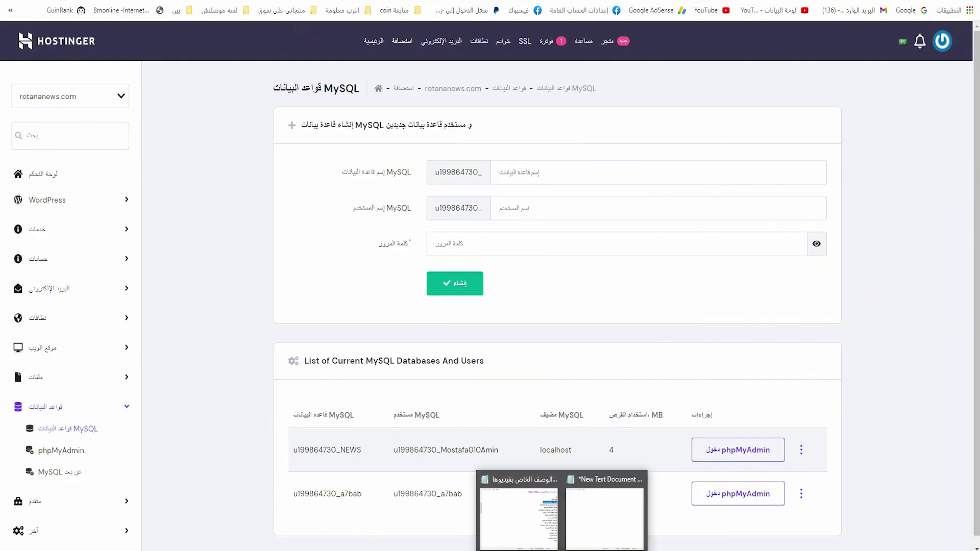
{"action": "left_click", "coordinate": [537, 171]}
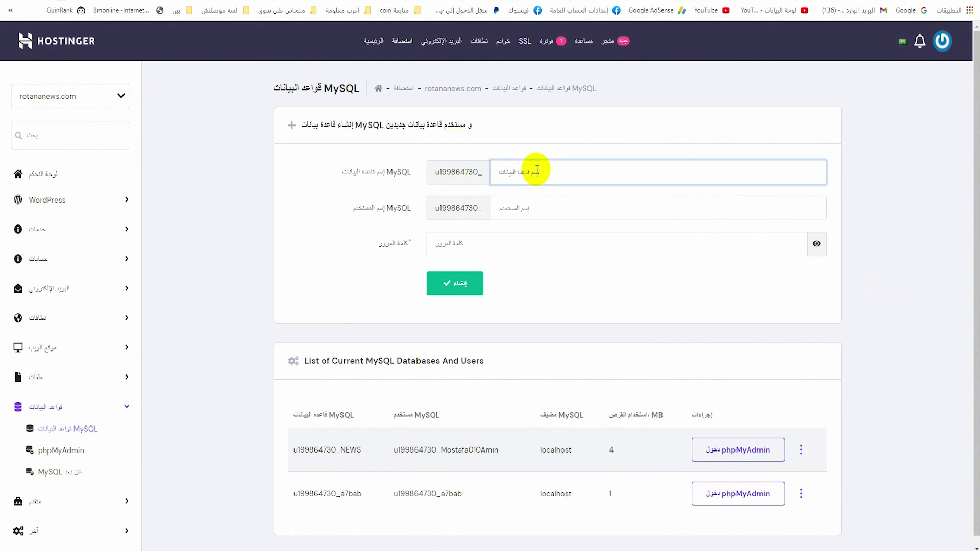
{"action": "type", "text": "badae3"}
- Enter store as the new MySQL username and generate a random database password
{"action": "left_click", "coordinate": [539, 207]}
{"action": "type", "text": "st"}
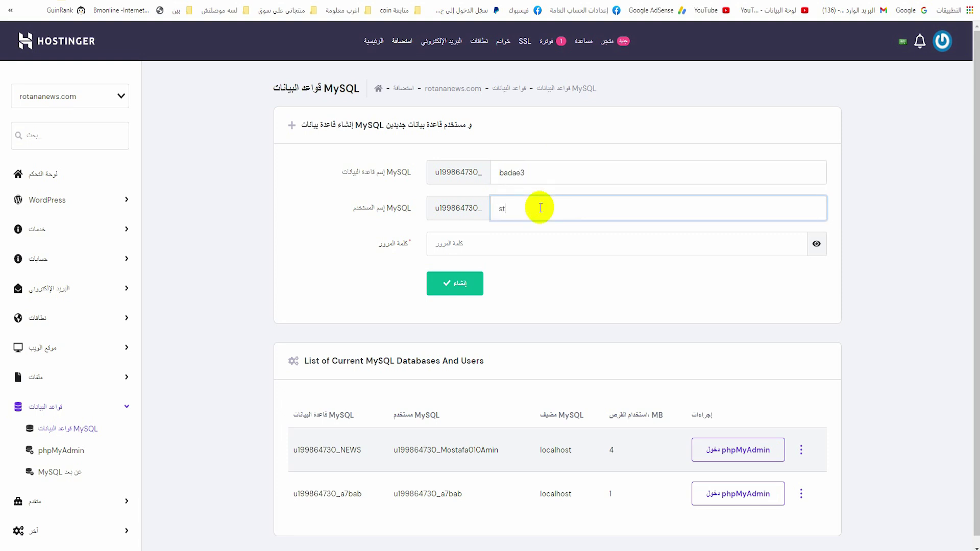
{"action": "type", "text": "ore"}
{"action": "left_click", "coordinate": [792, 244]}
{"action": "left_click", "coordinate": [791, 244]}
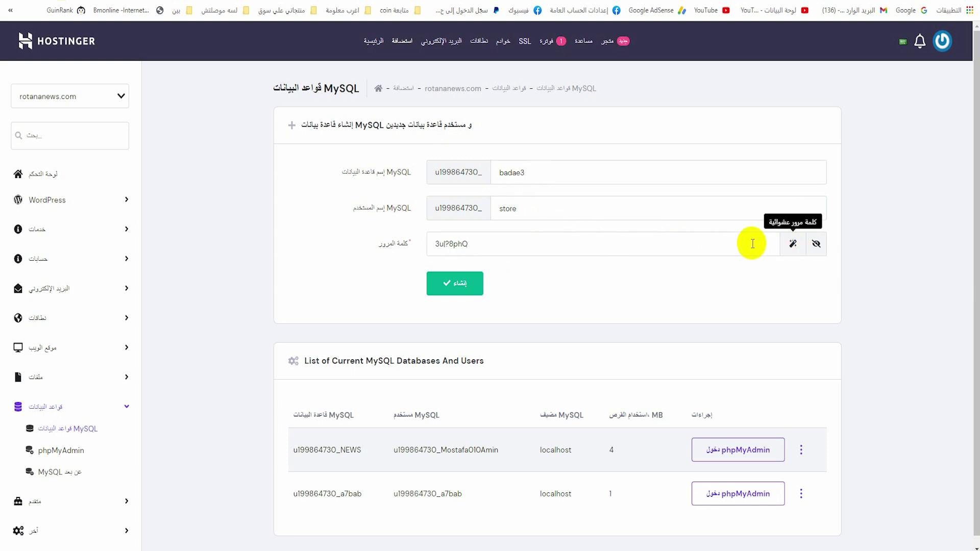
- Copy the prefix of the database name into the blank Notepad document
{"action": "right_click", "coordinate": [457, 172]}
{"action": "left_click", "coordinate": [451, 178]}
{"action": "key", "text": "alt+Tab"}
{"action": "right_click", "coordinate": [329, 149]}
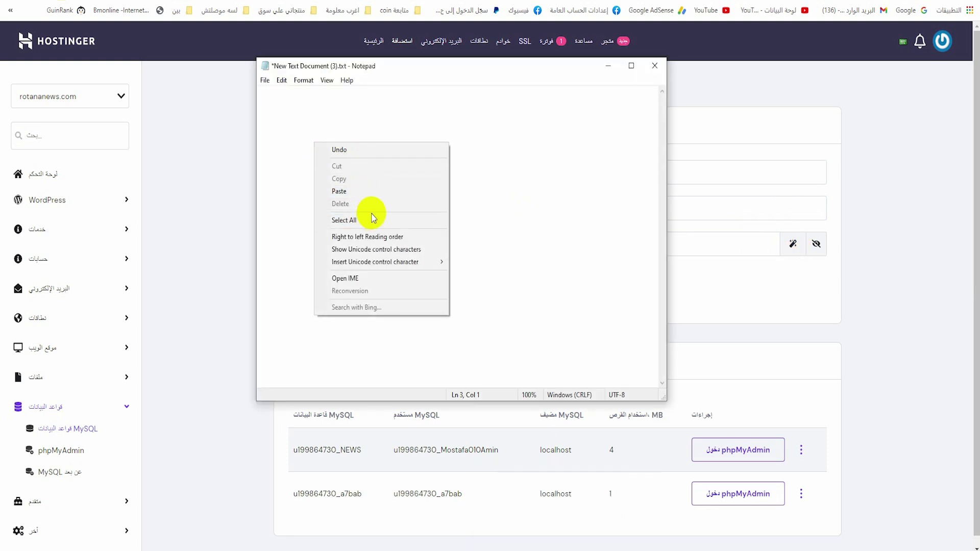
{"action": "left_click", "coordinate": [338, 191]}
{"action": "left_click", "coordinate": [608, 65]}
- Append the database name badae3 to the prefix in the Notepad document and shift its window clear of the form
{"action": "left_click", "coordinate": [525, 164]}
{"action": "double_click", "coordinate": [525, 166]}
{"action": "right_click", "coordinate": [527, 168]}
{"action": "left_click", "coordinate": [508, 212]}
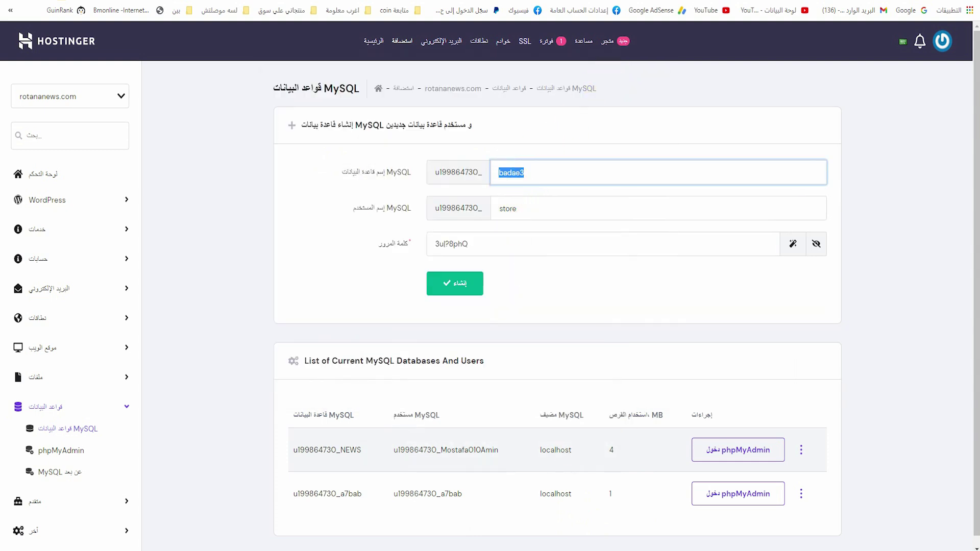
{"action": "left_click", "coordinate": [613, 535]}
{"action": "right_click", "coordinate": [358, 127]}
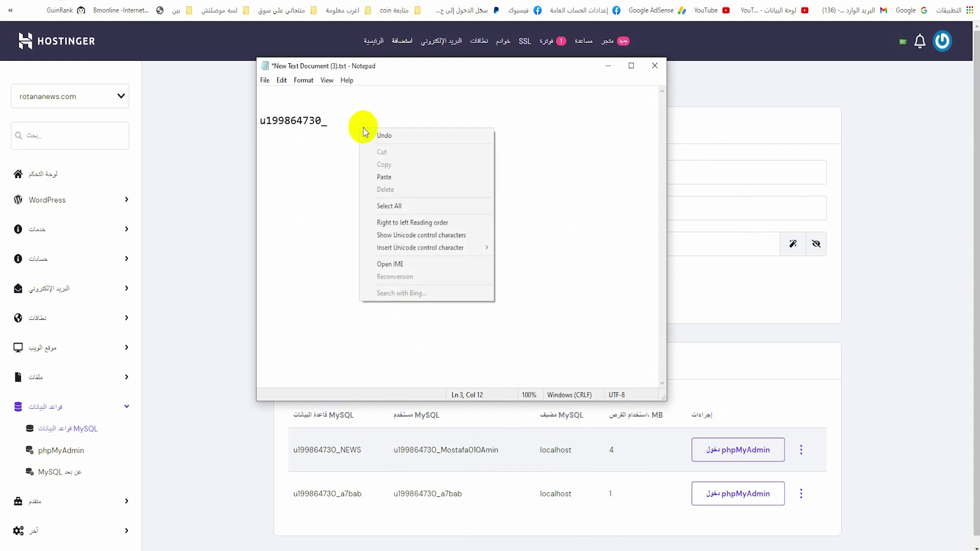
{"action": "left_click", "coordinate": [400, 178]}
{"action": "left_click_drag", "start_coordinate": [411, 68], "coordinate": [569, 272]}
{"action": "mouse_move", "coordinate": [418, 326]}
{"action": "left_mouse_down"}
{"action": "mouse_move", "coordinate": [470, 329]}
{"action": "mouse_move", "coordinate": [415, 325]}
{"action": "left_mouse_up"}
- Add the label مستخدم to the Notepad document and copy the MySQL username's prefix onto the line below
{"action": "double_click", "coordinate": [520, 173]}
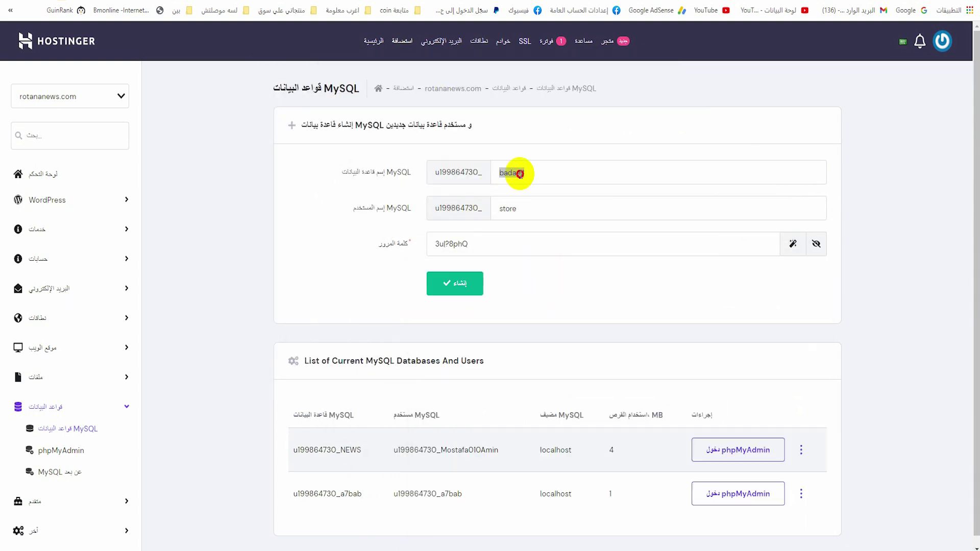
{"action": "left_click", "coordinate": [394, 209]}
{"action": "double_click", "coordinate": [461, 208]}
{"action": "right_click", "coordinate": [460, 207]}
{"action": "left_click", "coordinate": [449, 213]}
{"action": "key", "text": "alt+Tab"}
{"action": "left_click", "coordinate": [522, 357]}
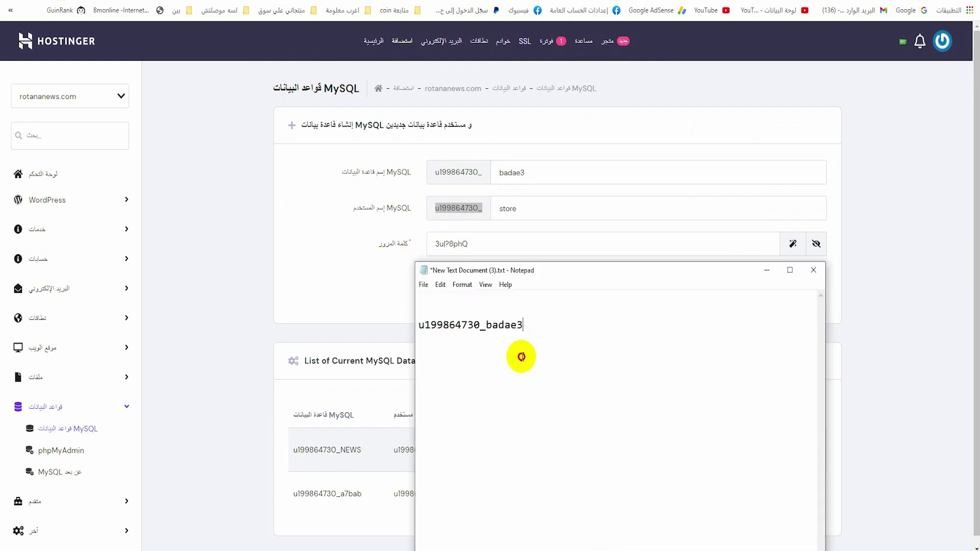
{"action": "type", "text": "مستخدم"}
{"action": "key", "text": "Return"}
{"action": "key", "text": "ctrl+v"}
- Copy the username store after its prefix in the Notepad document and start a new line
{"action": "double_click", "coordinate": [507, 208]}
{"action": "right_click", "coordinate": [508, 209]}
{"action": "left_click", "coordinate": [495, 246]}
{"action": "left_click", "coordinate": [623, 505]}
{"action": "key", "text": "ctrl+v"}
{"action": "key", "text": "Return"}
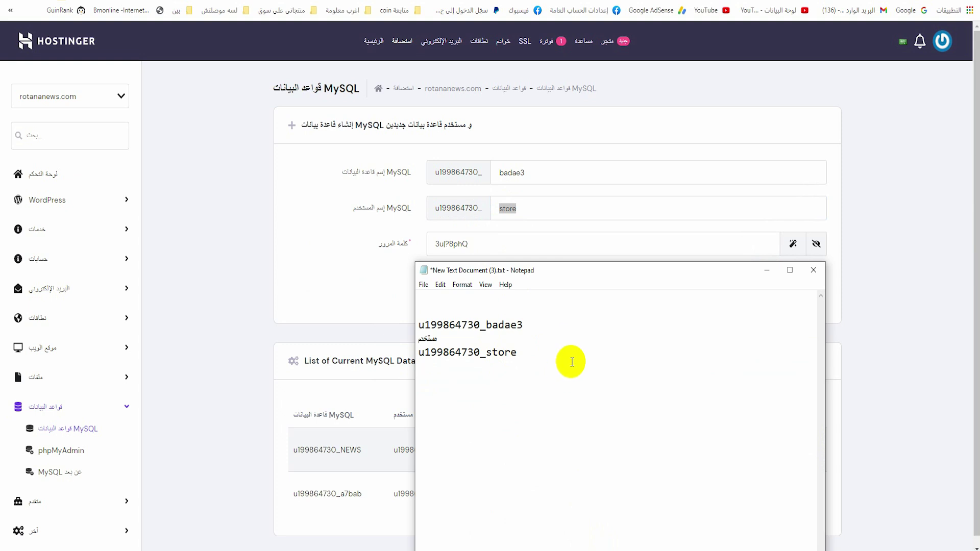
- Generate a new random database password, copy it into the Notepad document, and head the database entry قواعد البيانات
{"action": "left_click", "coordinate": [459, 238]}
{"action": "triple_click", "coordinate": [459, 237]}
{"action": "left_click", "coordinate": [791, 245]}
{"action": "right_click", "coordinate": [518, 244]}
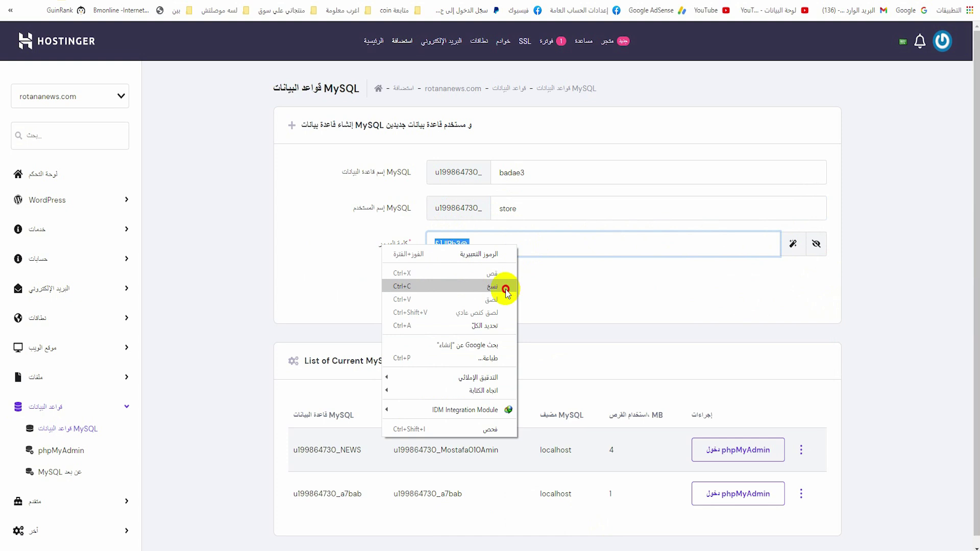
{"action": "left_click", "coordinate": [493, 287]}
{"action": "left_click", "coordinate": [608, 510]}
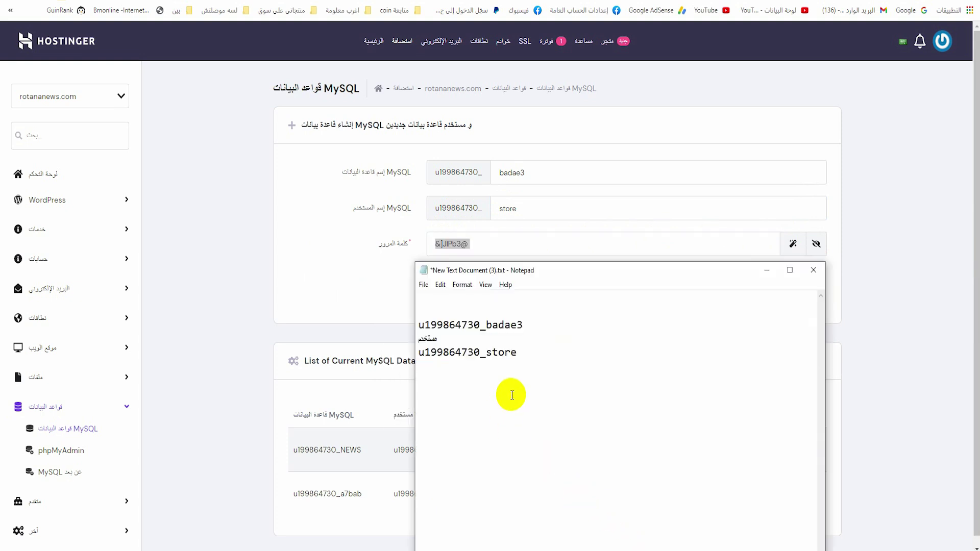
{"action": "key", "text": "ctrl+v"}
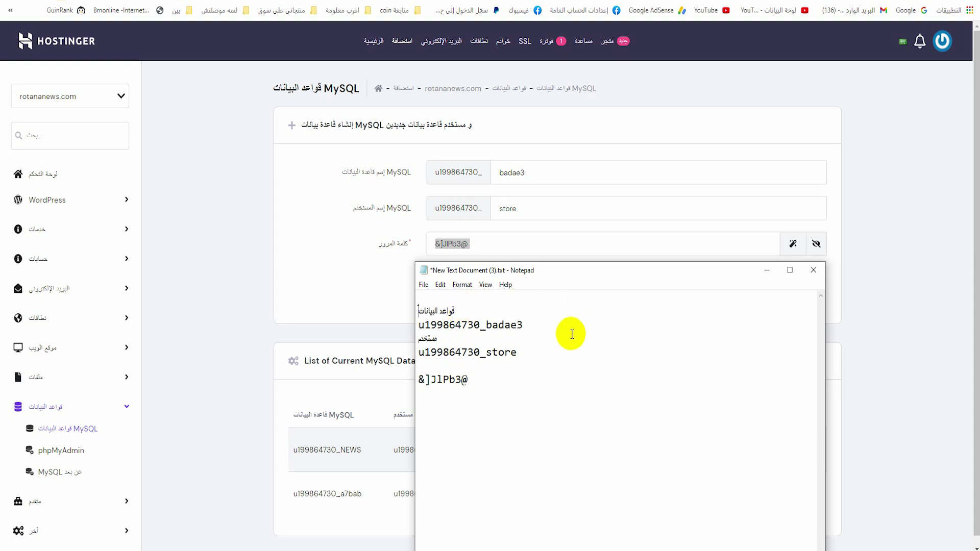
- Add a dashed separator line to the Notepad document, save it, and return to the hosting panel
{"action": "key", "text": "Return"}
{"action": "type", "text": "---------------"}
{"action": "left_click", "coordinate": [424, 284]}
{"action": "left_click", "coordinate": [448, 338]}
{"action": "left_click", "coordinate": [357, 289]}
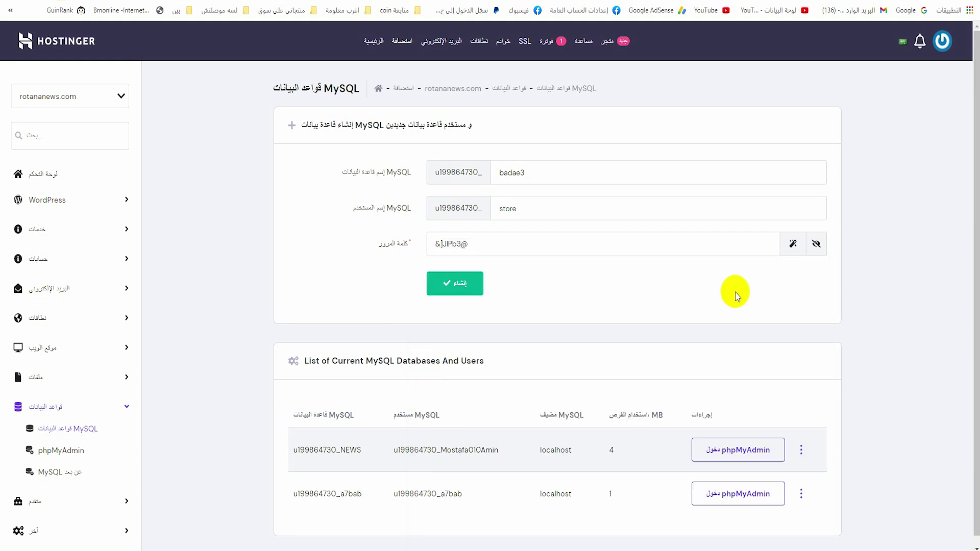
- Create the MySQL database and user, and check the new badae3 entry in the list against the saved note
{"action": "left_click", "coordinate": [462, 287]}
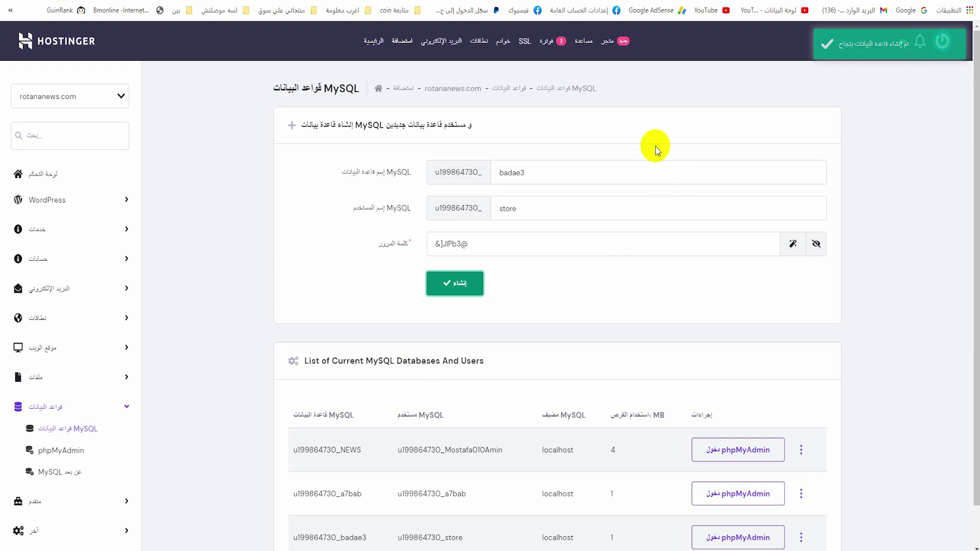
{"action": "scroll", "coordinate": [449, 486], "scroll_direction": "down", "scroll_amount": 1}
{"action": "left_click_drag", "start_coordinate": [462, 493], "coordinate": [285, 505]}
{"action": "left_click", "coordinate": [285, 505]}
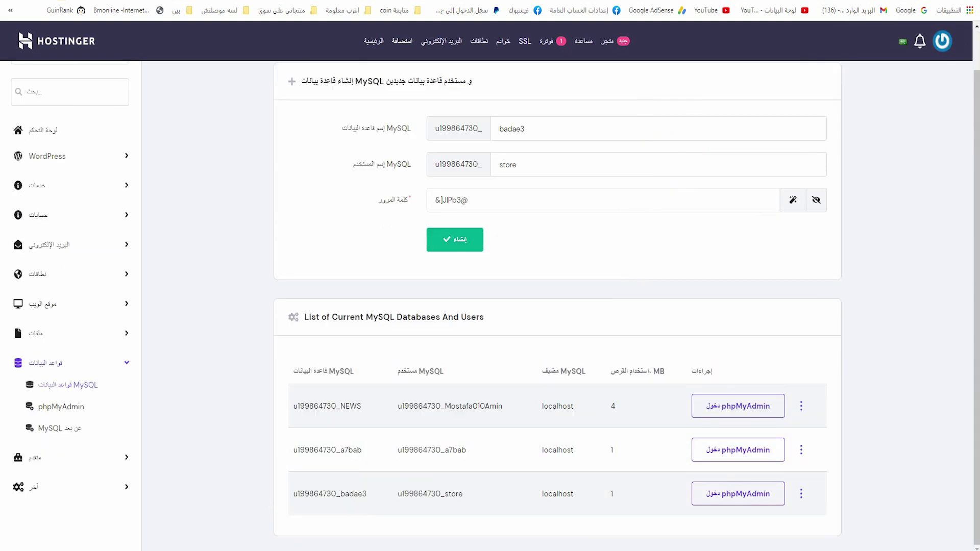
{"action": "left_click", "coordinate": [605, 531]}
{"action": "left_click", "coordinate": [227, 409]}
{"action": "left_click", "coordinate": [93, 314]}
{"action": "left_click", "coordinate": [81, 325]}
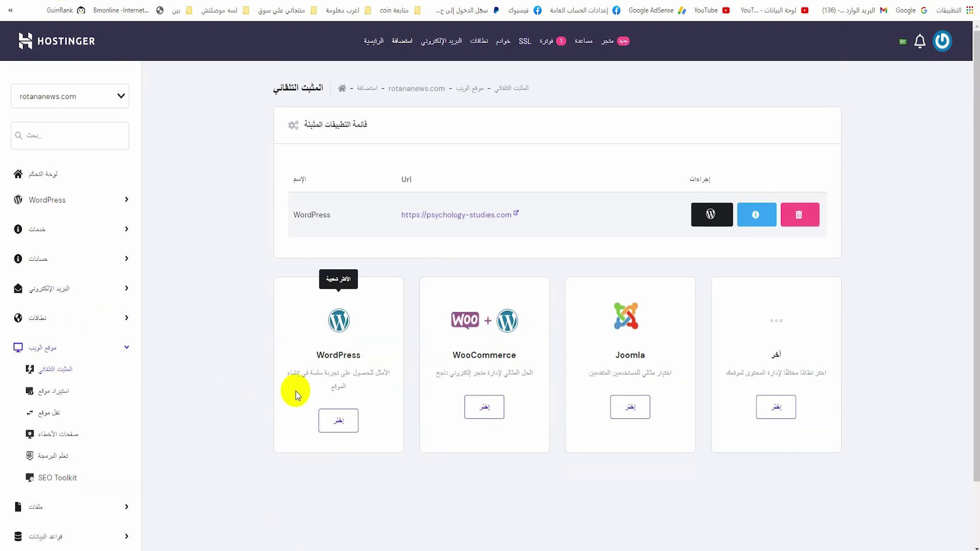
{"action": "left_click", "coordinate": [347, 423]}
{"action": "left_click", "coordinate": [352, 113]}
{"action": "left_click", "coordinate": [353, 137]}
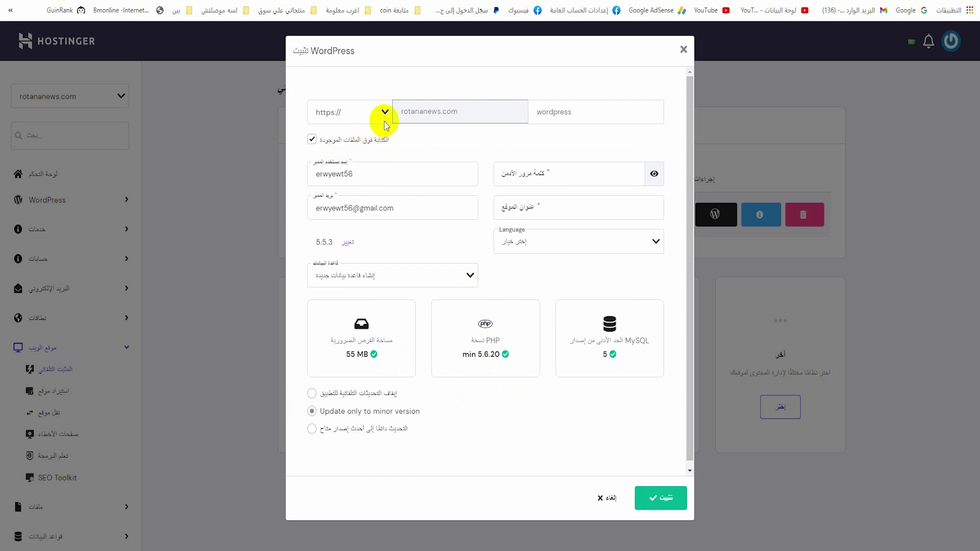
- Enter the administrator username for the WordPress installation and generate a random administrator password
{"action": "left_click_drag", "start_coordinate": [393, 176], "coordinate": [309, 176]}
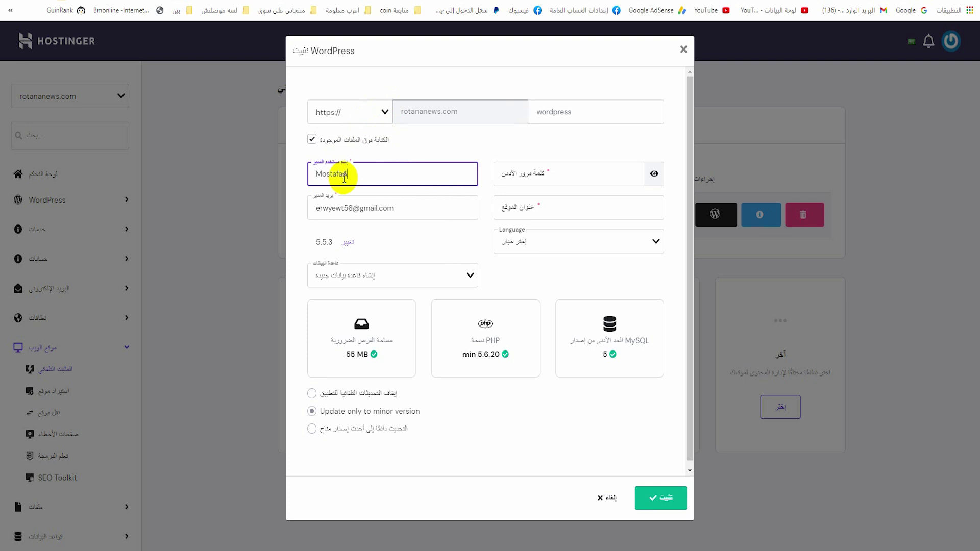
{"action": "left_click", "coordinate": [587, 177]}
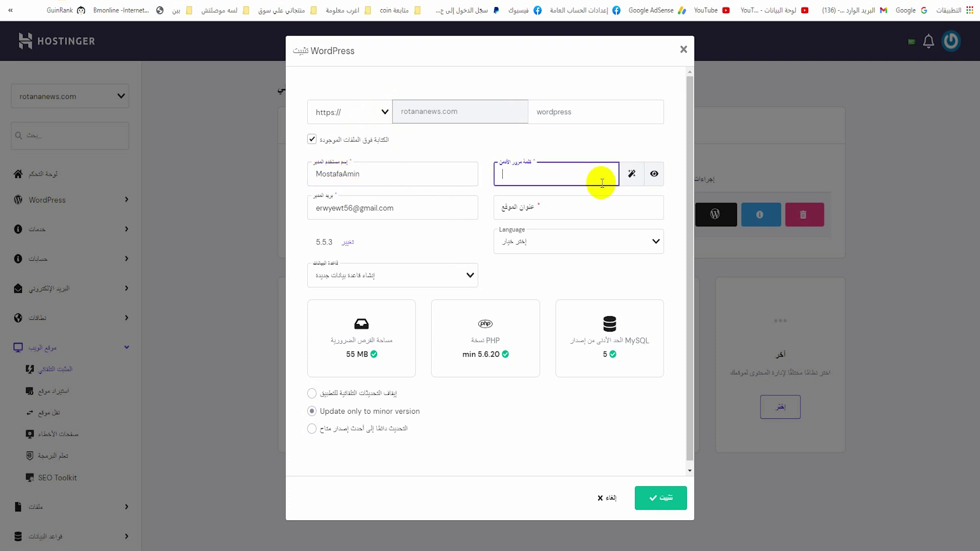
{"action": "left_click", "coordinate": [636, 176]}
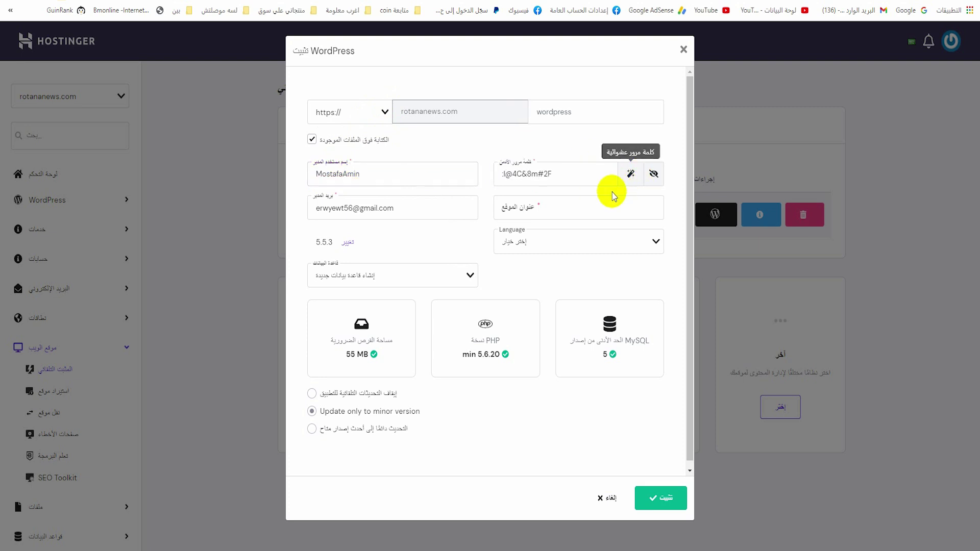
- Enter بضائع as the site title for the WordPress installation and choose English as the language
{"action": "left_click_drag", "start_coordinate": [428, 209], "coordinate": [316, 207]}
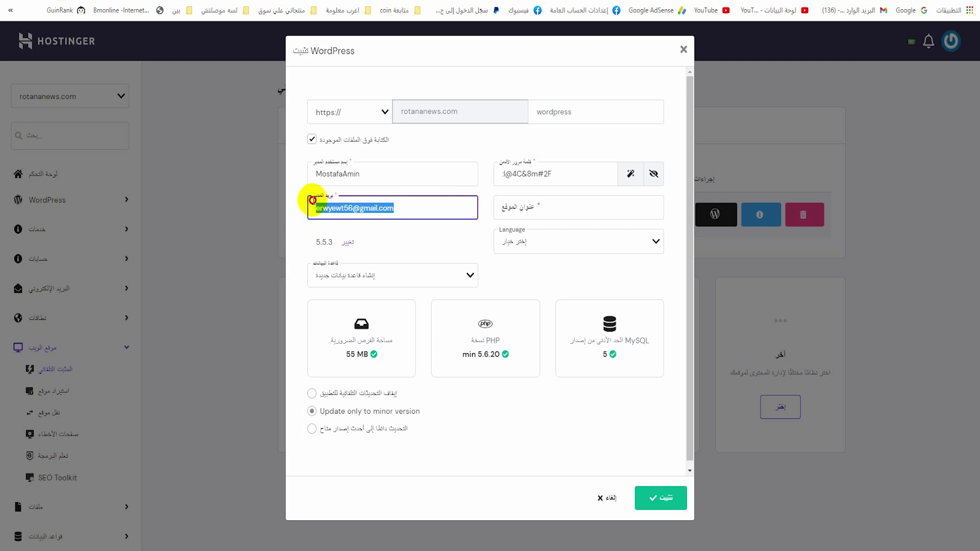
{"action": "left_click", "coordinate": [575, 209]}
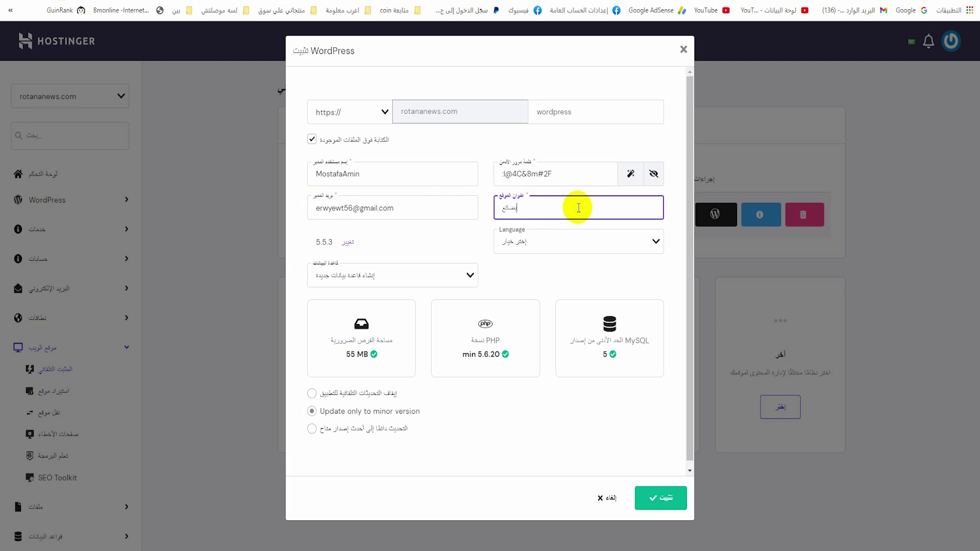
{"action": "left_click", "coordinate": [655, 242]}
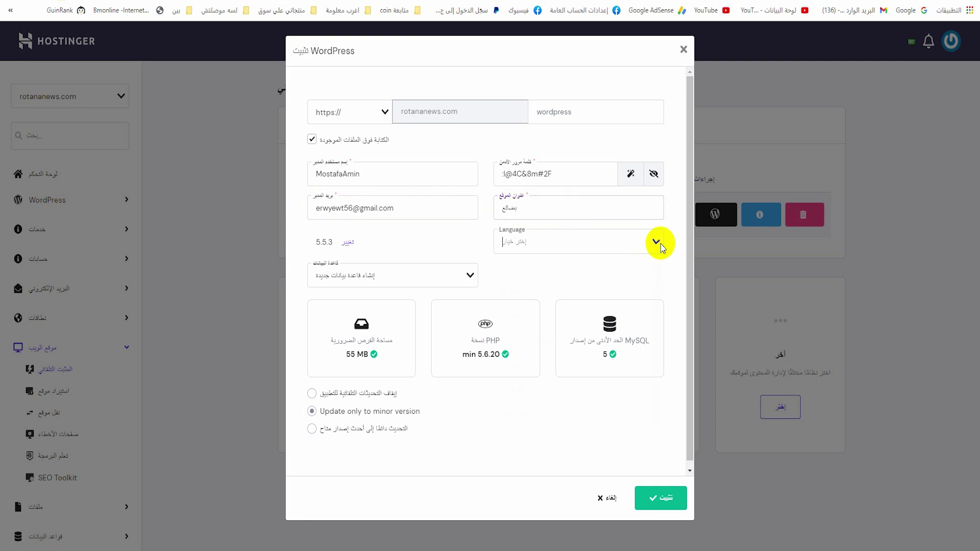
{"action": "left_click_drag", "start_coordinate": [659, 283], "coordinate": [553, 323]}
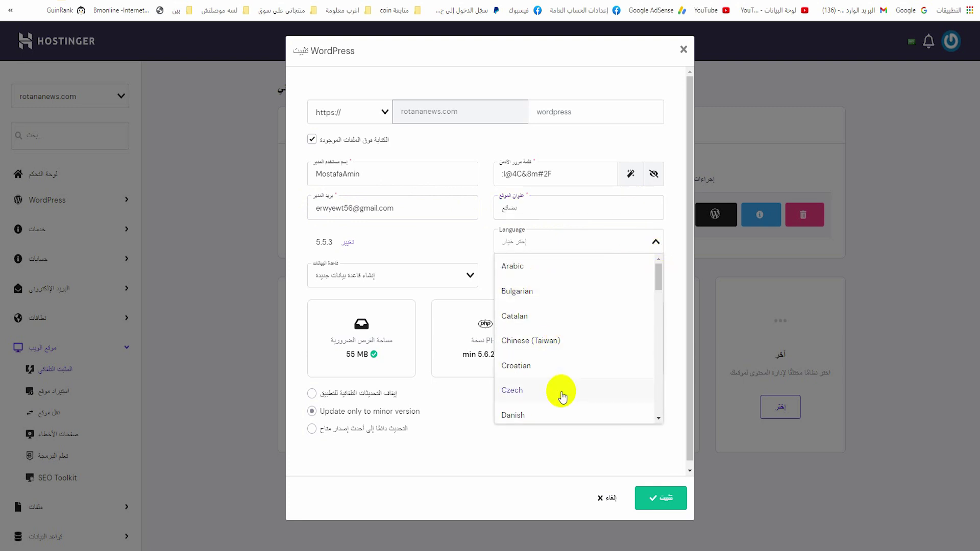
{"action": "scroll", "coordinate": [554, 398], "scroll_direction": "down", "scroll_amount": 3}
{"action": "left_click", "coordinate": [542, 352]}
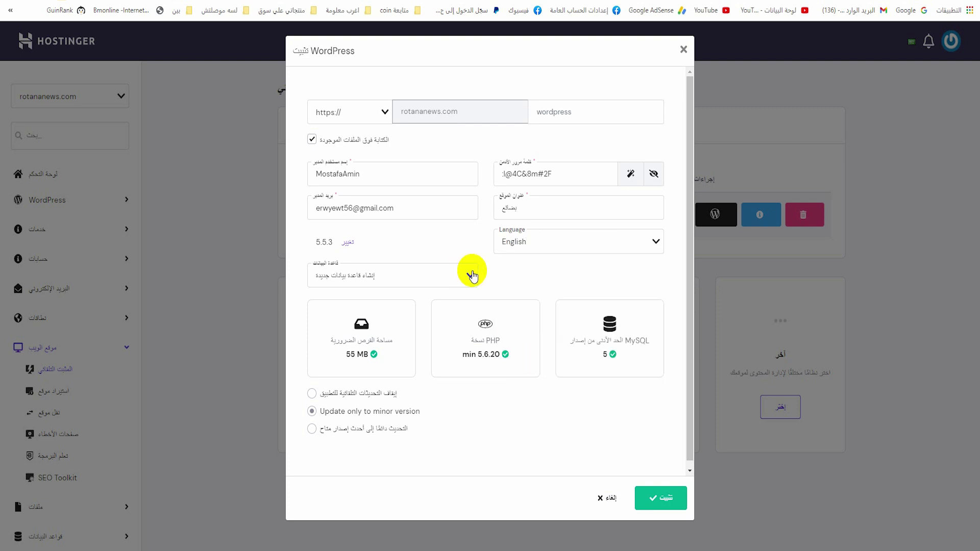
- Select the existing badae3 database for the installation and fill in the database password copied from the Notepad document
{"action": "left_click", "coordinate": [472, 276]}
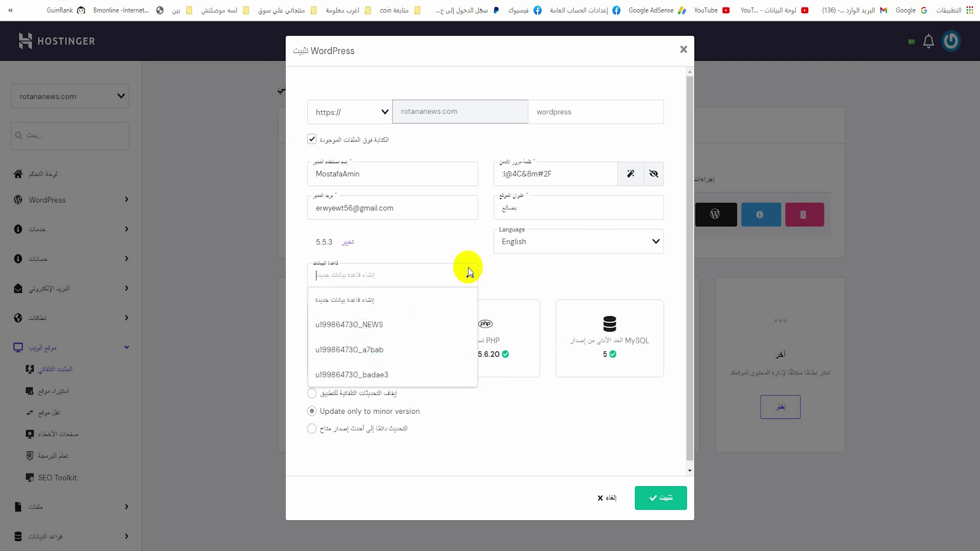
{"action": "left_click", "coordinate": [394, 376]}
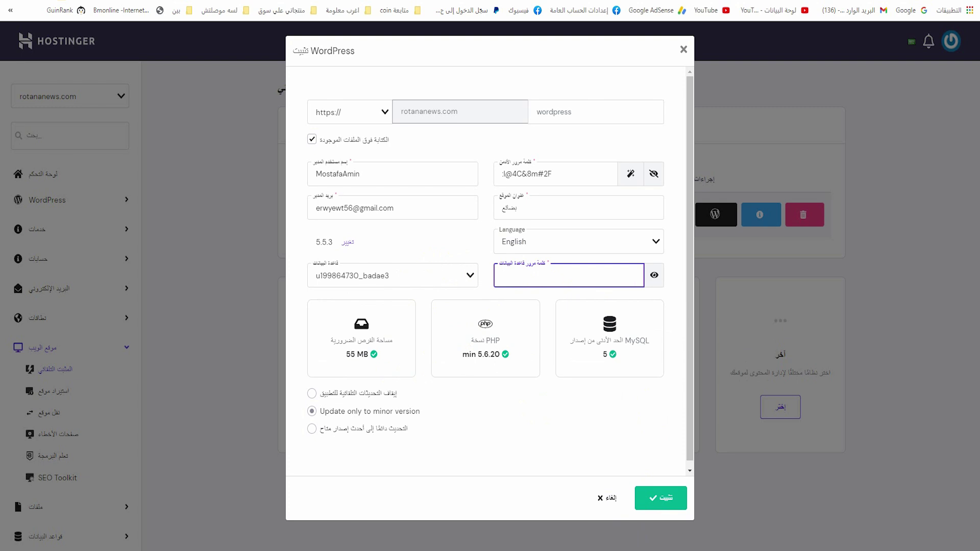
{"action": "left_click", "coordinate": [604, 526]}
{"action": "left_click_drag", "start_coordinate": [459, 380], "coordinate": [401, 380]}
{"action": "right_click", "coordinate": [444, 380]}
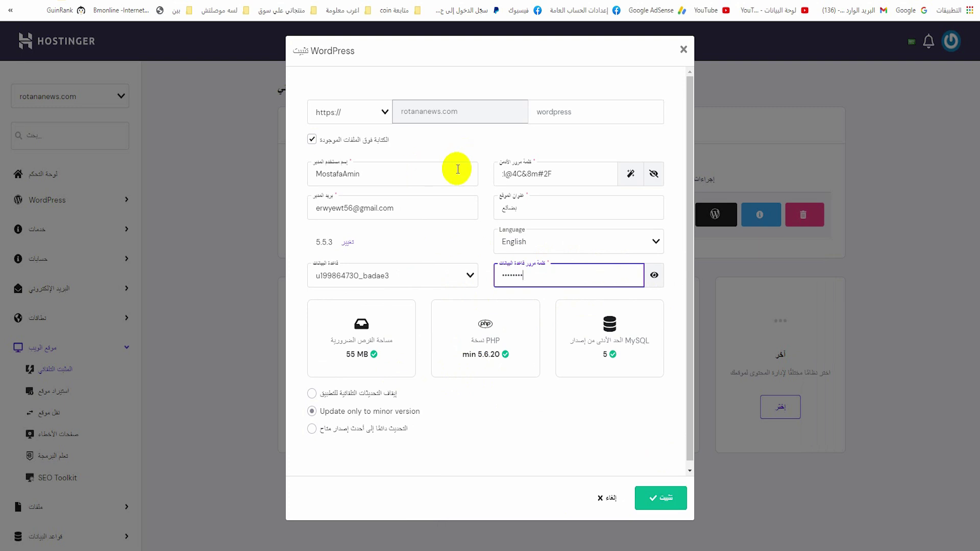
- Copy the WordPress administrator username from the installation form into the Notepad document below the dashed separator
{"action": "double_click", "coordinate": [377, 174]}
{"action": "right_click", "coordinate": [373, 173]}
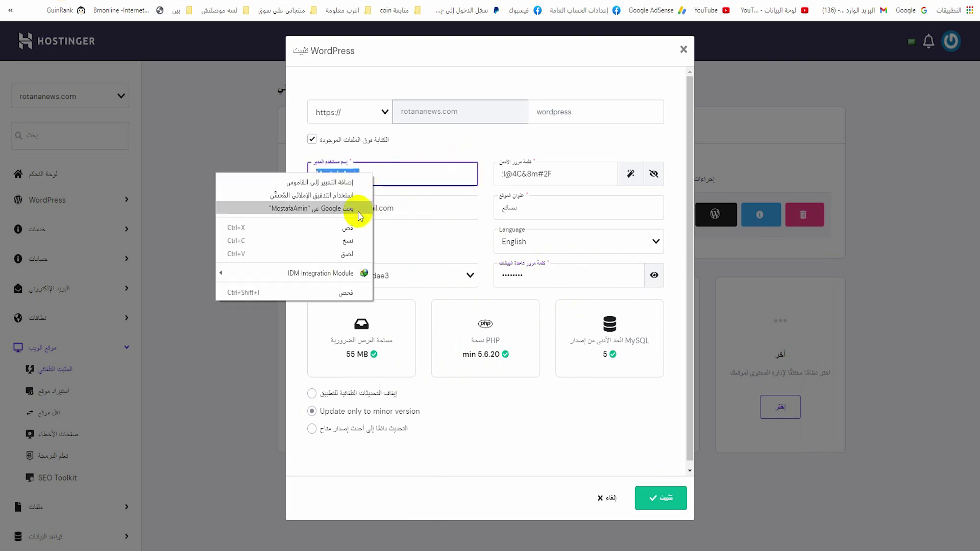
{"action": "left_click", "coordinate": [355, 241]}
{"action": "left_click", "coordinate": [620, 525]}
{"action": "left_click", "coordinate": [535, 438]}
{"action": "key", "text": "ctrl+v"}
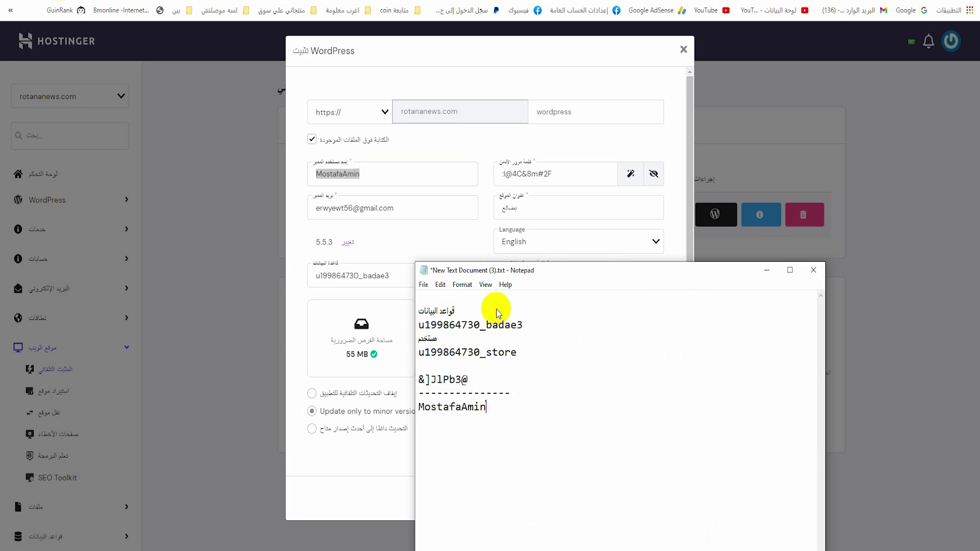
- Copy the administrator password from the installation form onto a line below the username in Notepad and save the document
{"action": "left_click", "coordinate": [528, 210]}
{"action": "double_click", "coordinate": [538, 169]}
{"action": "left_click", "coordinate": [562, 511]}
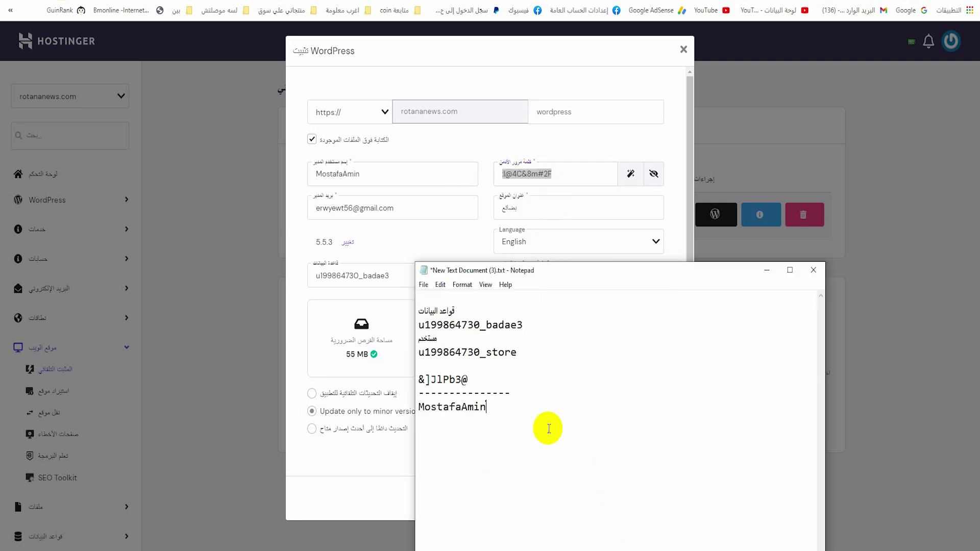
{"action": "key", "text": "ctrl+v"}
{"action": "left_click", "coordinate": [423, 285]}
{"action": "left_click", "coordinate": [439, 336]}
- Add the heading تسجيل دخول للوردبريس above the administrator login details in Notepad and save the document
{"action": "left_click", "coordinate": [528, 392]}
{"action": "key", "text": "Return"}
{"action": "type", "text": "ق"}
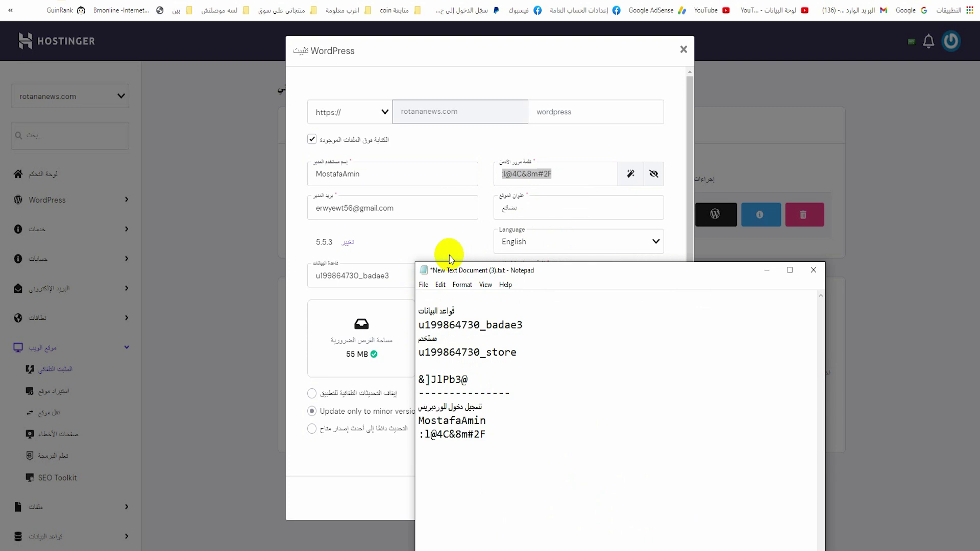
{"action": "left_click", "coordinate": [424, 284]}
{"action": "left_click", "coordinate": [433, 336]}
- Return to the browser, run the WordPress installation, and open the WordPress admin dashboard for rotananews.com
{"action": "key", "text": "alt+Tab"}
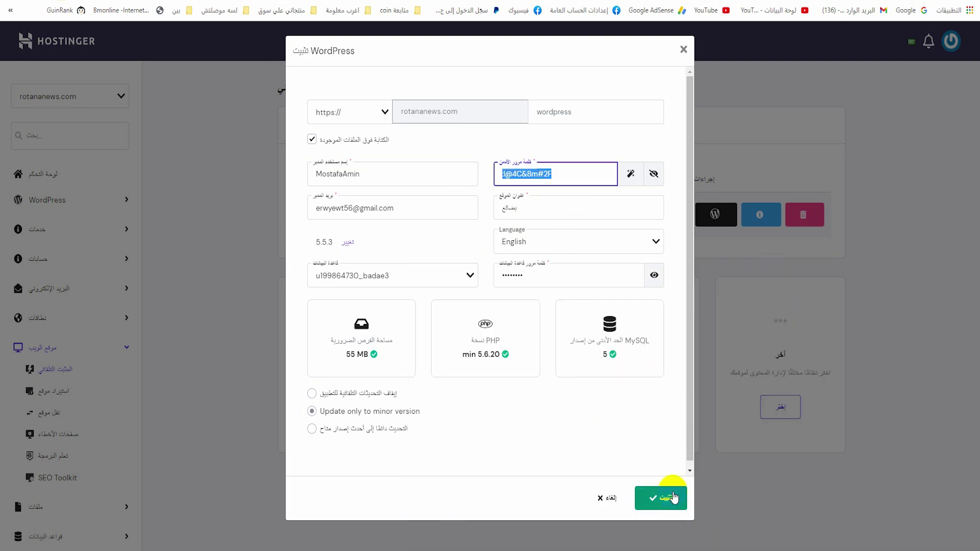
{"action": "left_click", "coordinate": [673, 496]}
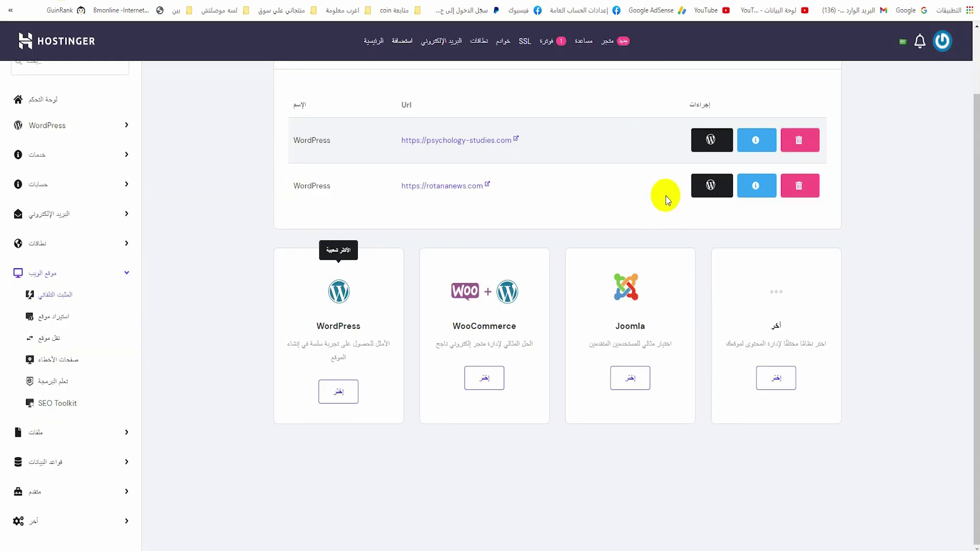
{"action": "left_click", "coordinate": [710, 186]}
{"action": "left_click", "coordinate": [712, 187]}
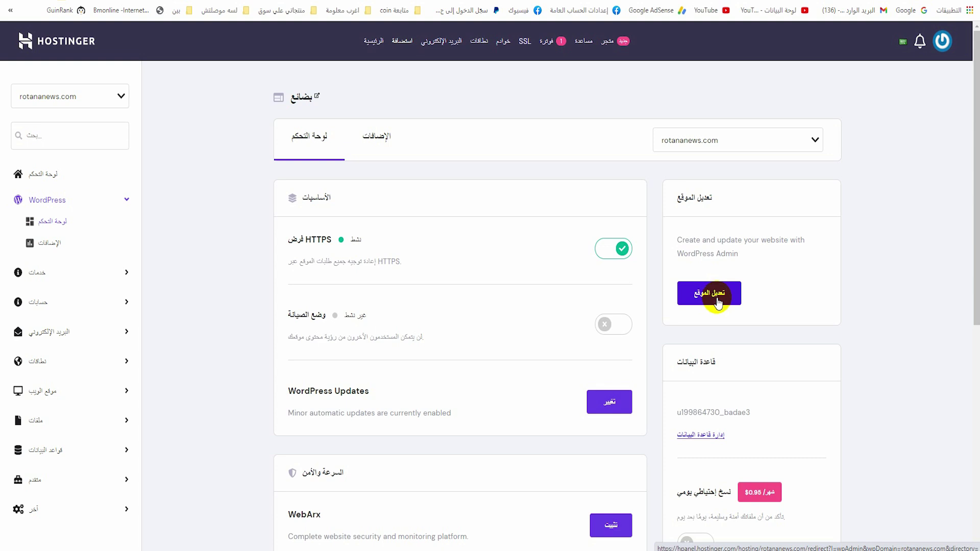
{"action": "left_click", "coordinate": [717, 301]}
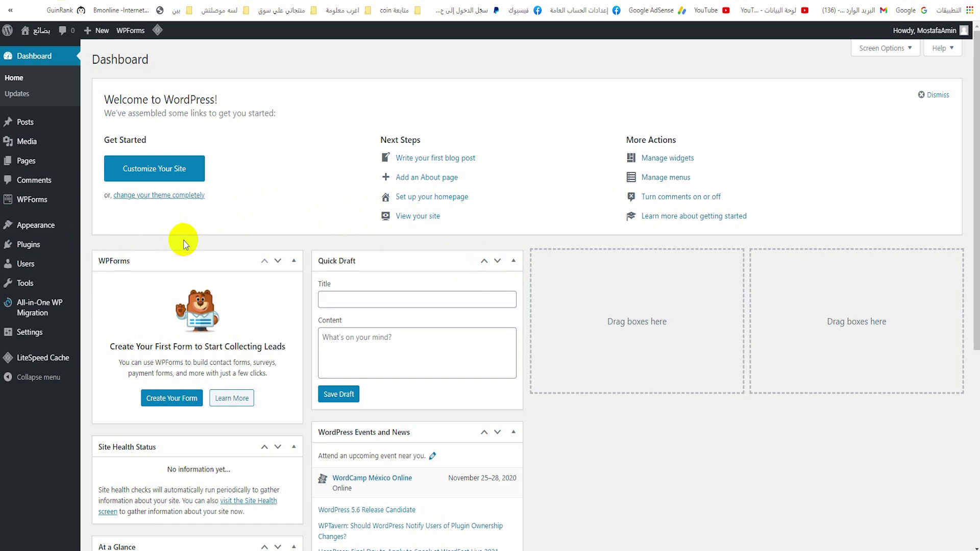
- Open the installed plugins list and deactivate all plugins with a bulk action
{"action": "mouse_move", "coordinate": [59, 245]}
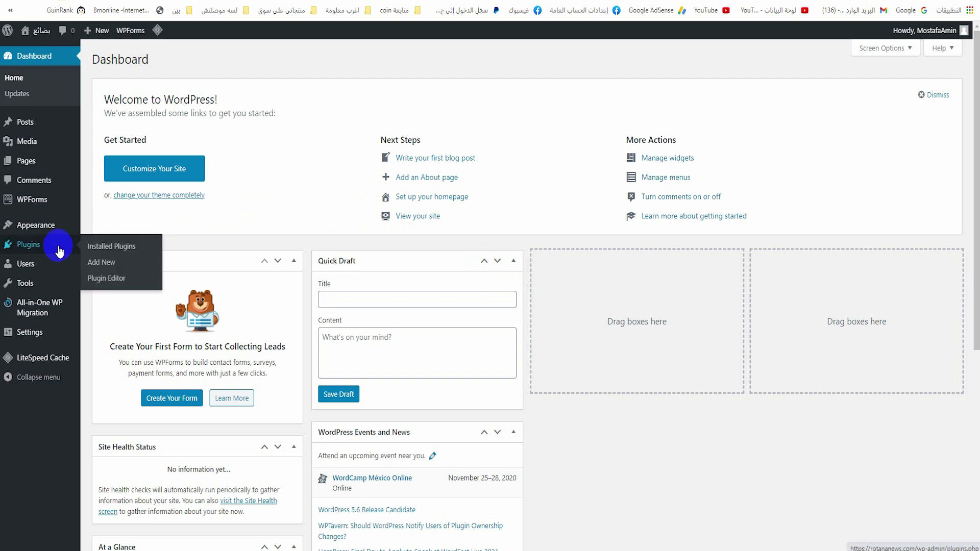
{"action": "left_click", "coordinate": [127, 252]}
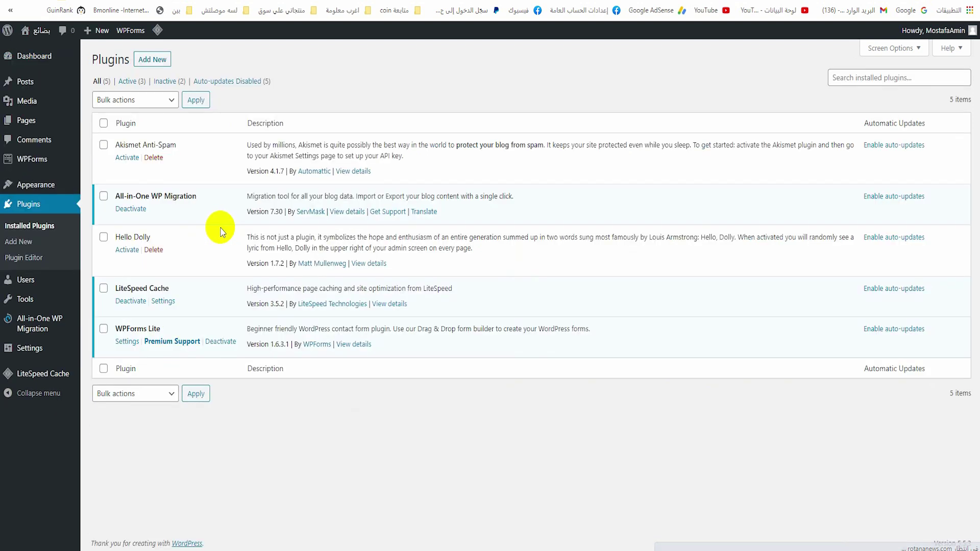
{"action": "left_click", "coordinate": [103, 123]}
{"action": "left_click", "coordinate": [152, 100]}
{"action": "left_click", "coordinate": [155, 137]}
{"action": "left_click", "coordinate": [195, 101]}
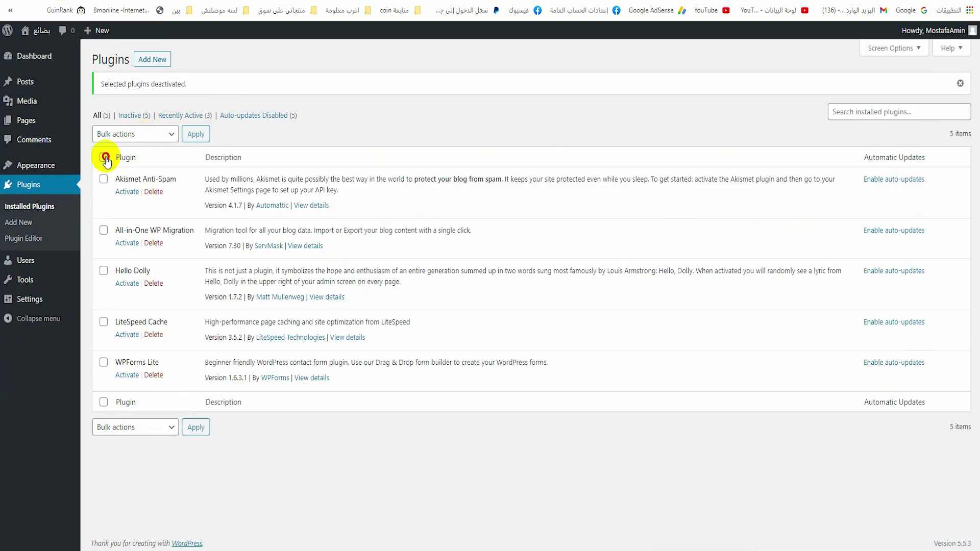
- Bulk-delete all the deactivated plugins, confirm the deletion, and reload the plugins page
{"action": "left_click", "coordinate": [159, 136]}
{"action": "left_click", "coordinate": [158, 193]}
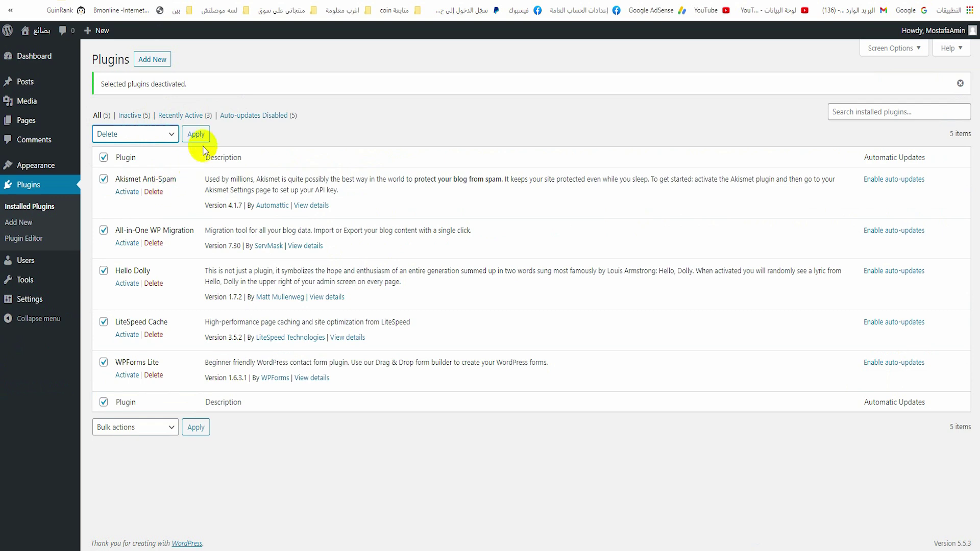
{"action": "left_click", "coordinate": [199, 135]}
{"action": "left_click", "coordinate": [437, 65]}
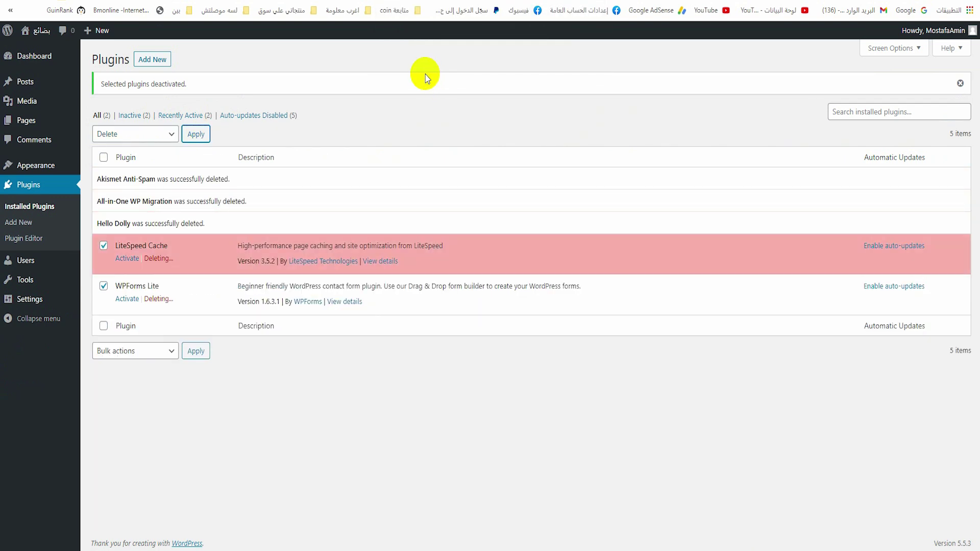
{"action": "right_click", "coordinate": [413, 115]}
{"action": "left_click", "coordinate": [397, 146]}
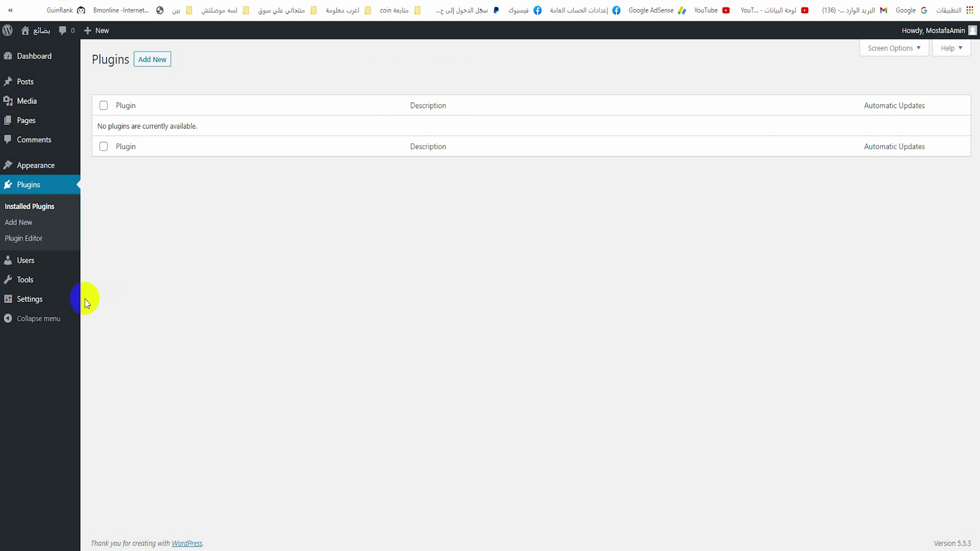
- Set the site's permalink structure to Post name and save the changes
{"action": "left_click", "coordinate": [67, 305]}
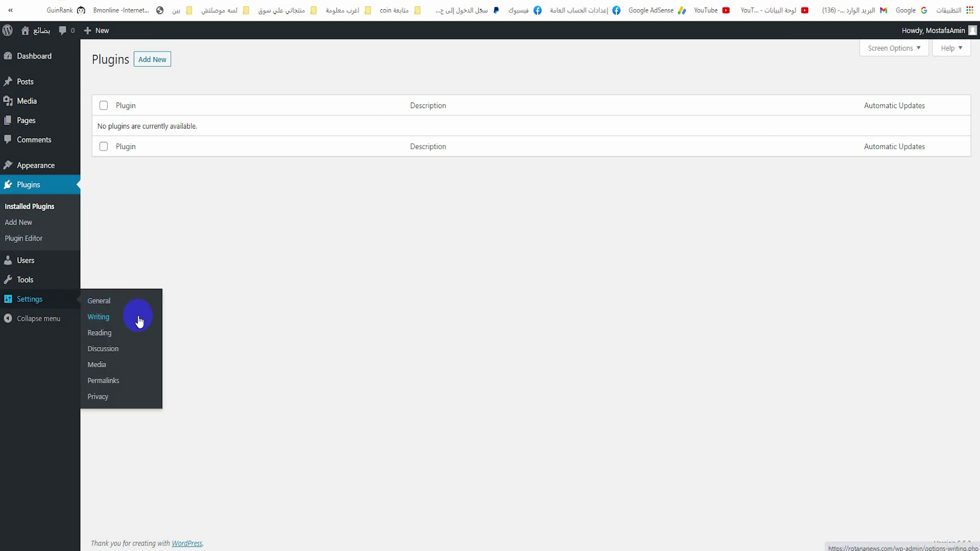
{"action": "left_click", "coordinate": [136, 334]}
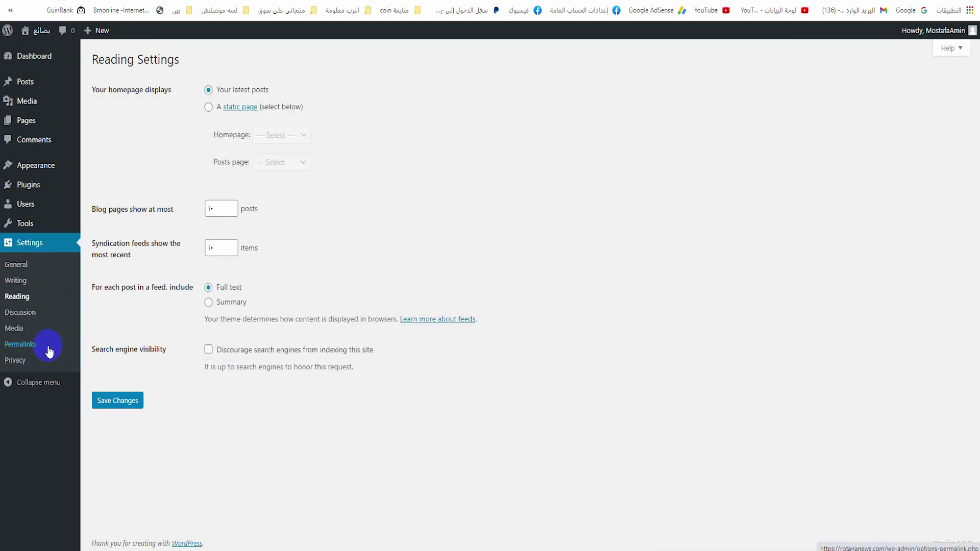
{"action": "left_click", "coordinate": [51, 351]}
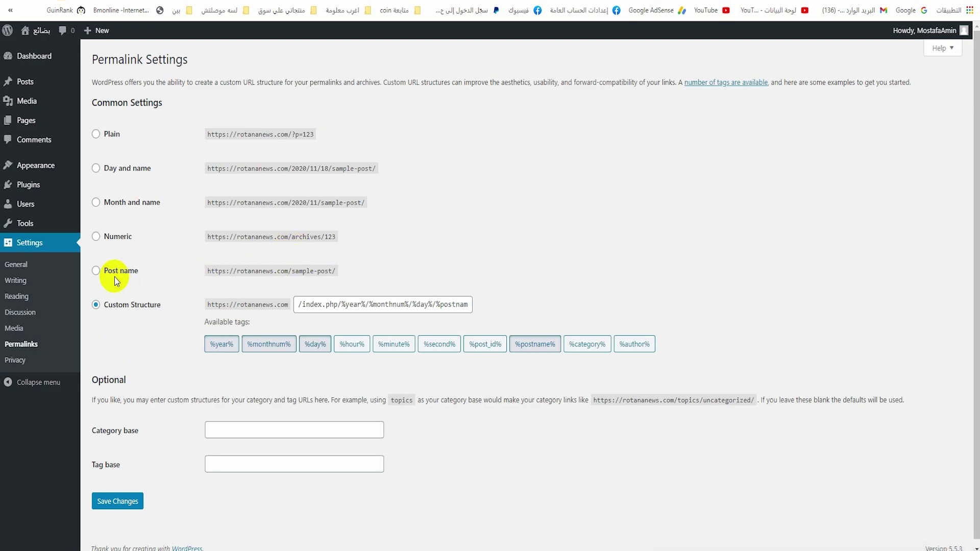
{"action": "left_click", "coordinate": [116, 273]}
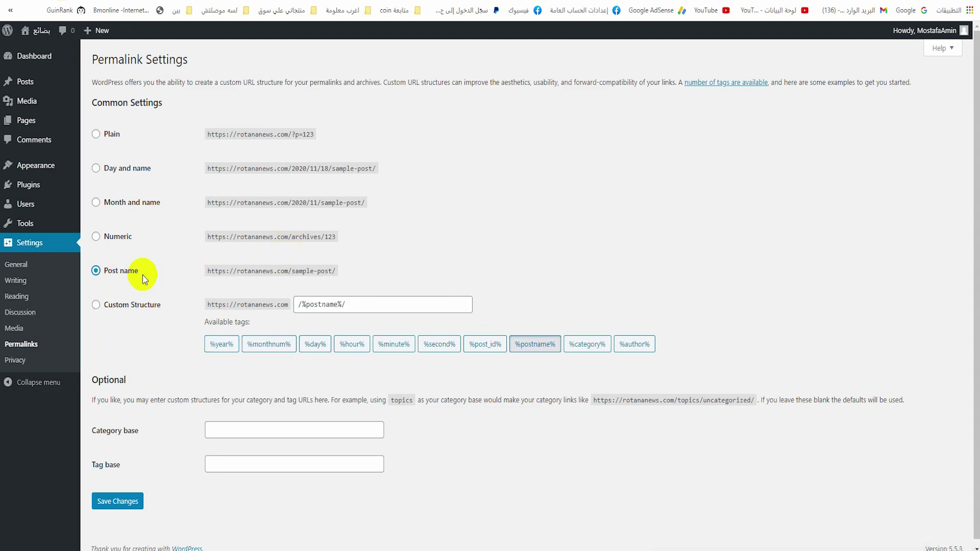
{"action": "left_click", "coordinate": [123, 508]}
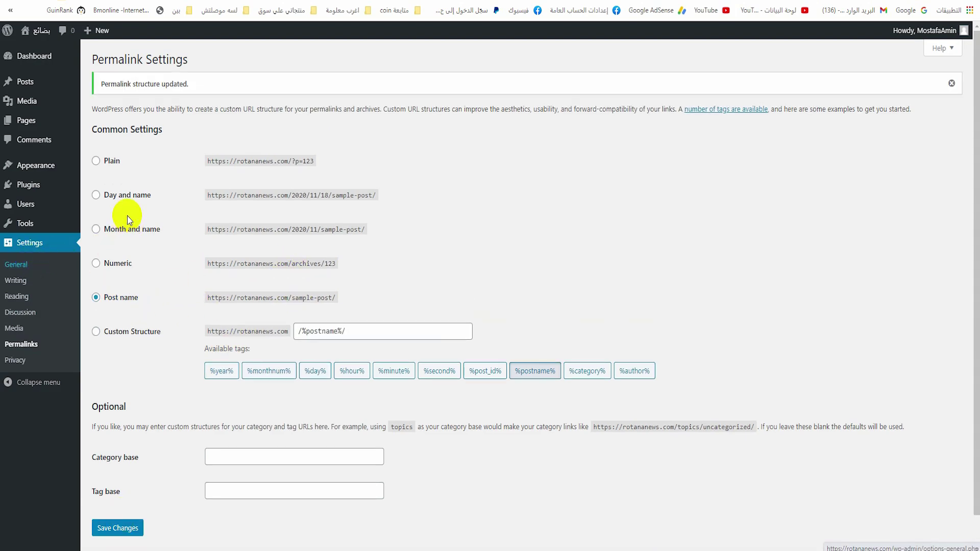
- In the General settings, replace the tagline with متجر متخصص في بيع البضائع الاليكترونية بكل مميزاتها
{"action": "left_click_drag", "start_coordinate": [136, 88], "coordinate": [92, 90]}
{"action": "left_click", "coordinate": [234, 92]}
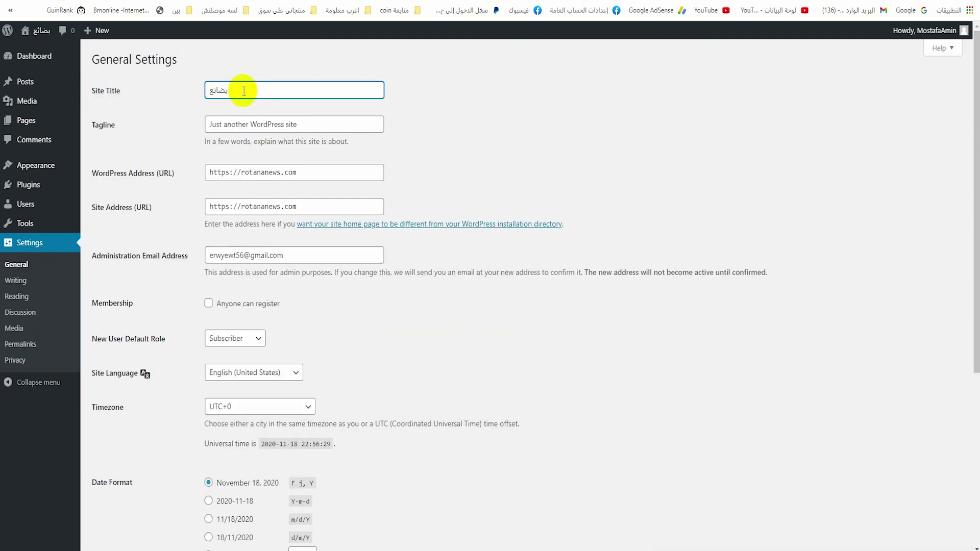
{"action": "double_click", "coordinate": [233, 89]}
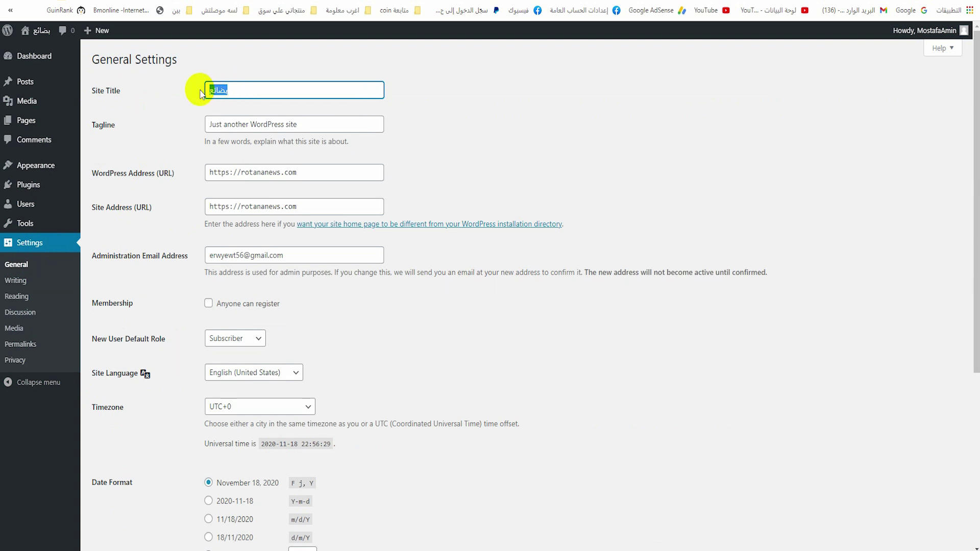
{"action": "left_click_drag", "start_coordinate": [124, 128], "coordinate": [91, 87]}
{"action": "left_click_drag", "start_coordinate": [320, 126], "coordinate": [212, 122]}
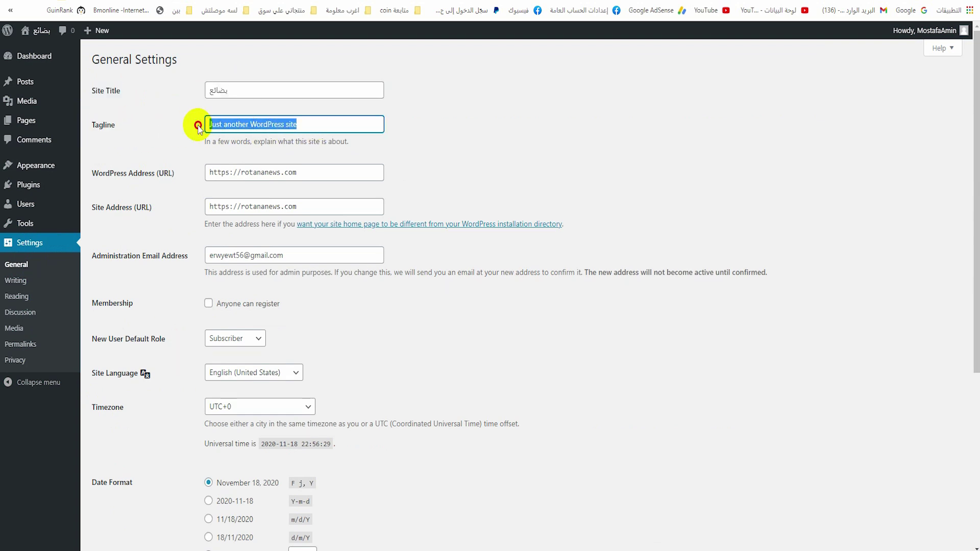
{"action": "type", "text": "متجر متخصص ف"}
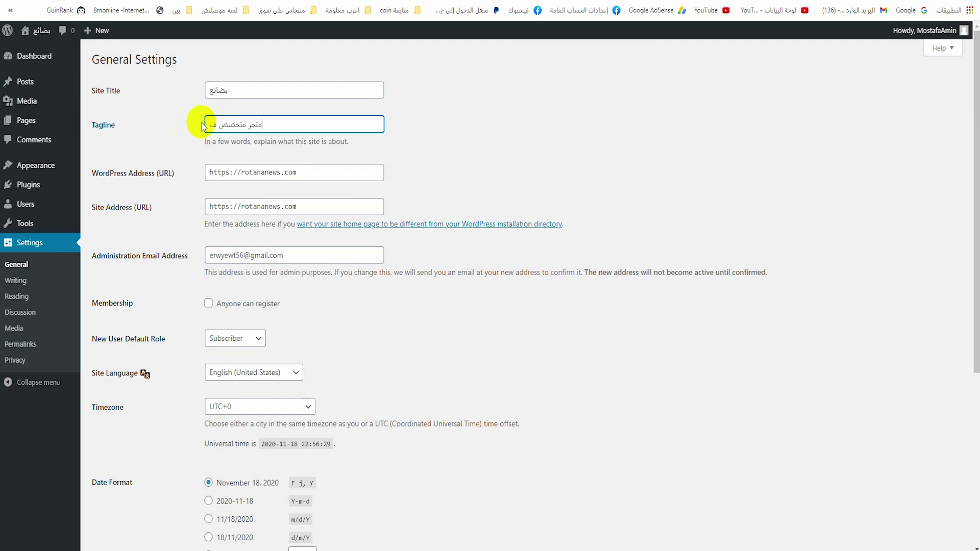
{"action": "type", "text": "ي بيع البضائع الاليكترونية بكل مميزاتها"}
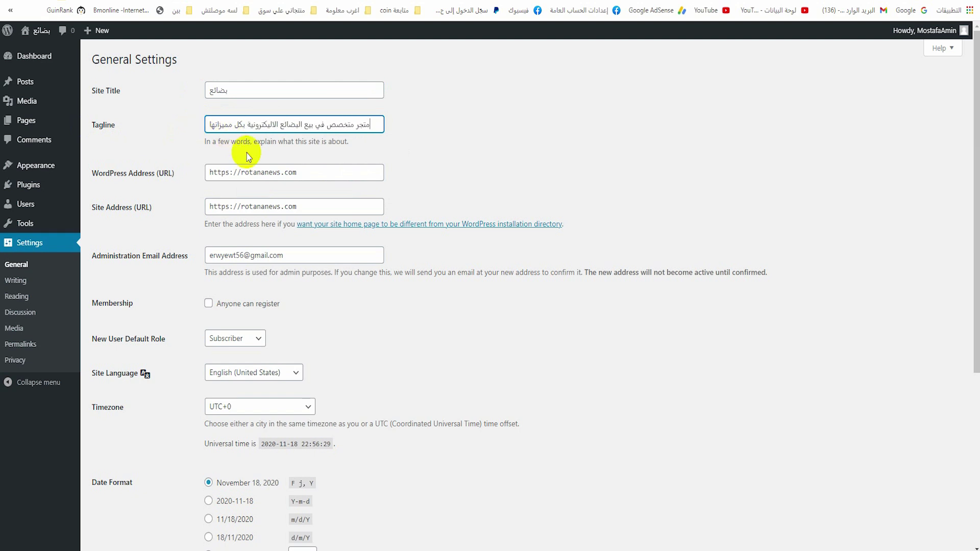
- Review the WordPress address, site address, administration email, and the language and time options in the General settings
{"action": "left_click_drag", "start_coordinate": [335, 174], "coordinate": [245, 179]}
{"action": "left_click", "coordinate": [221, 208]}
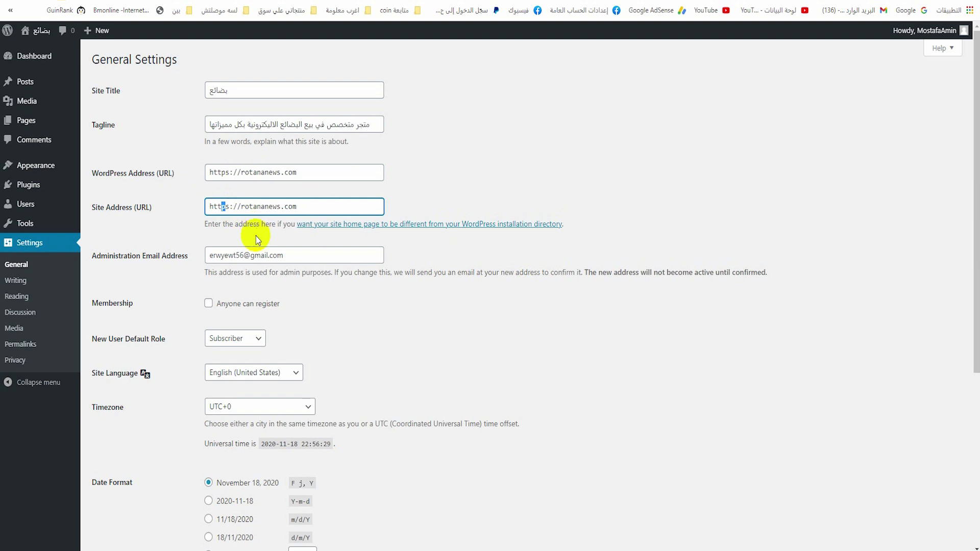
{"action": "left_click_drag", "start_coordinate": [308, 255], "coordinate": [196, 256]}
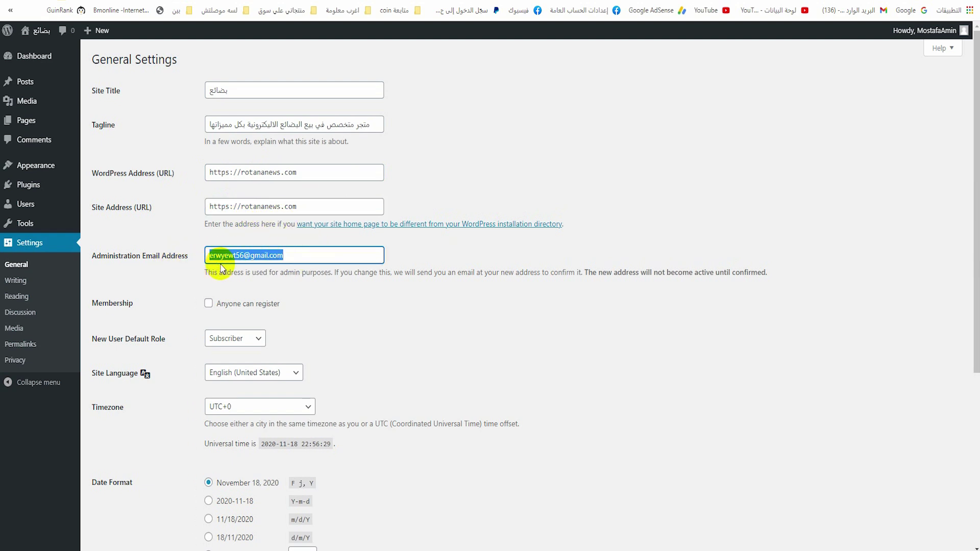
{"action": "scroll", "coordinate": [268, 290], "scroll_direction": "down", "scroll_amount": 3}
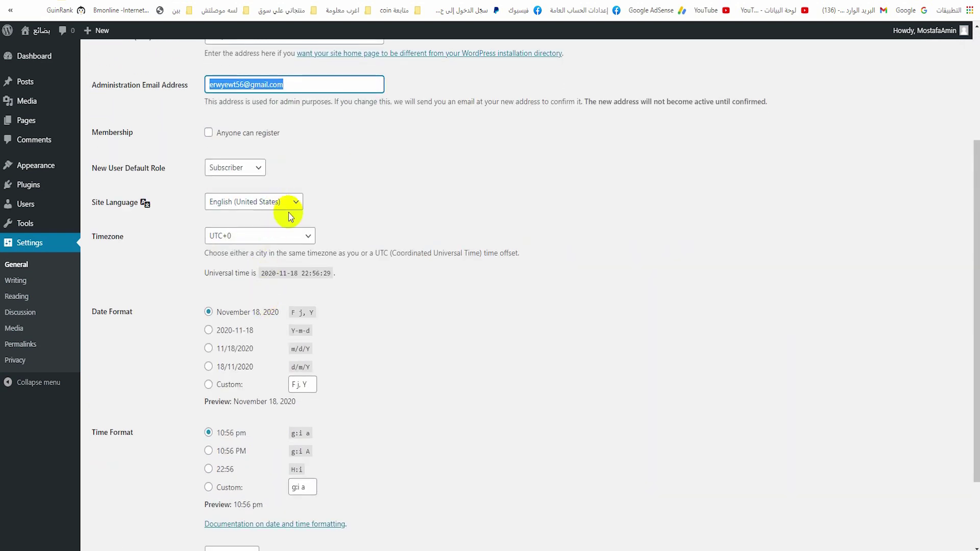
- Check the available timezone choices and save the General settings
{"action": "left_click", "coordinate": [292, 240]}
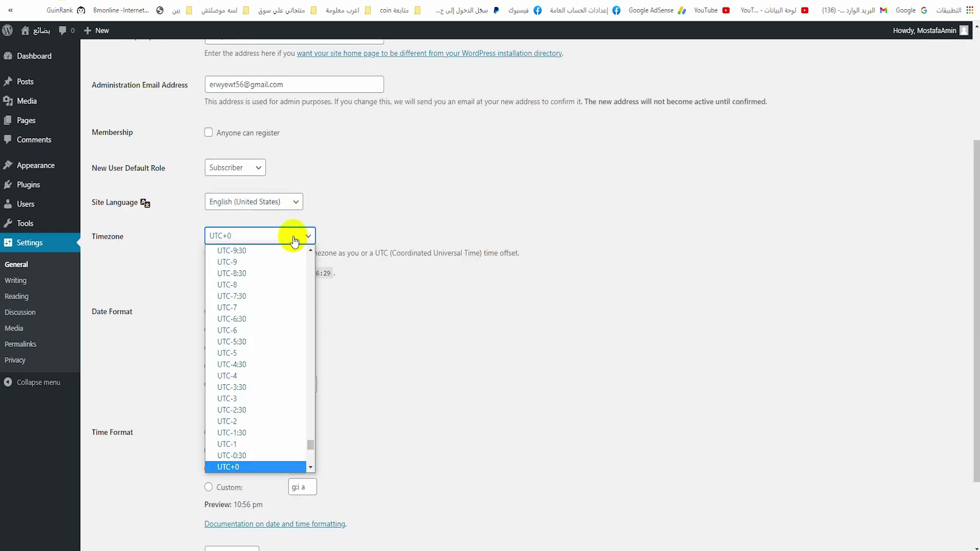
{"action": "left_click", "coordinate": [295, 241]}
{"action": "scroll", "coordinate": [317, 271], "scroll_direction": "down", "scroll_amount": 2}
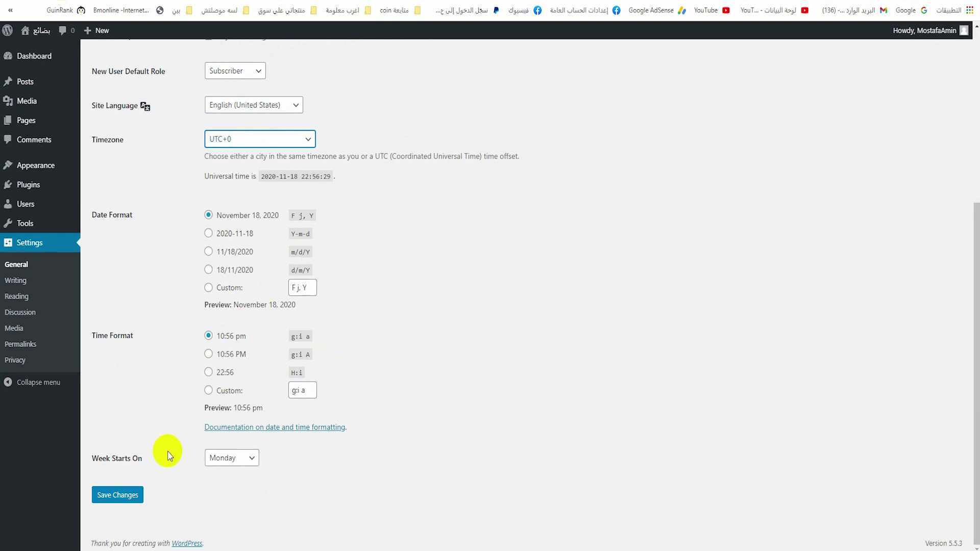
{"action": "left_click", "coordinate": [130, 504]}
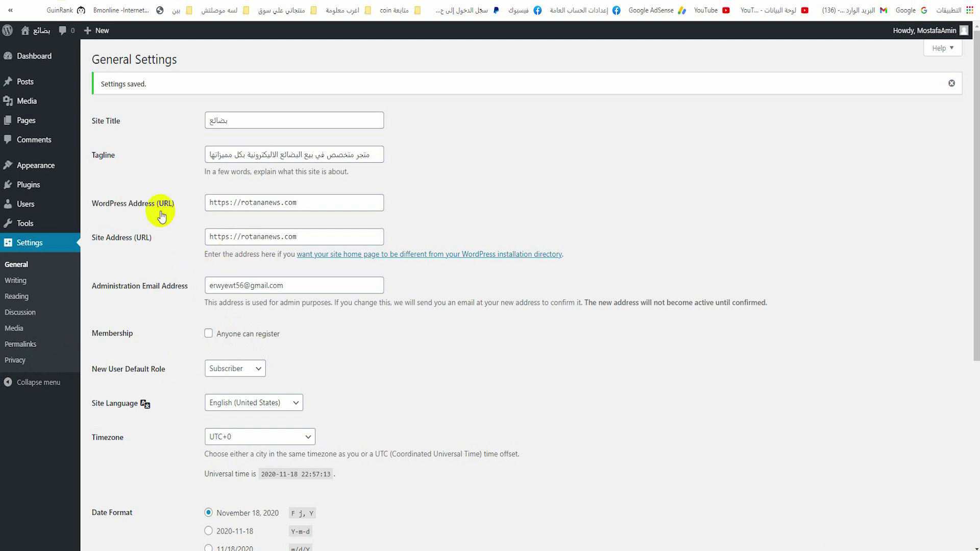
- Move the Privacy Policy and Sample Page pages to the trash with a bulk action
{"action": "left_click", "coordinate": [36, 131]}
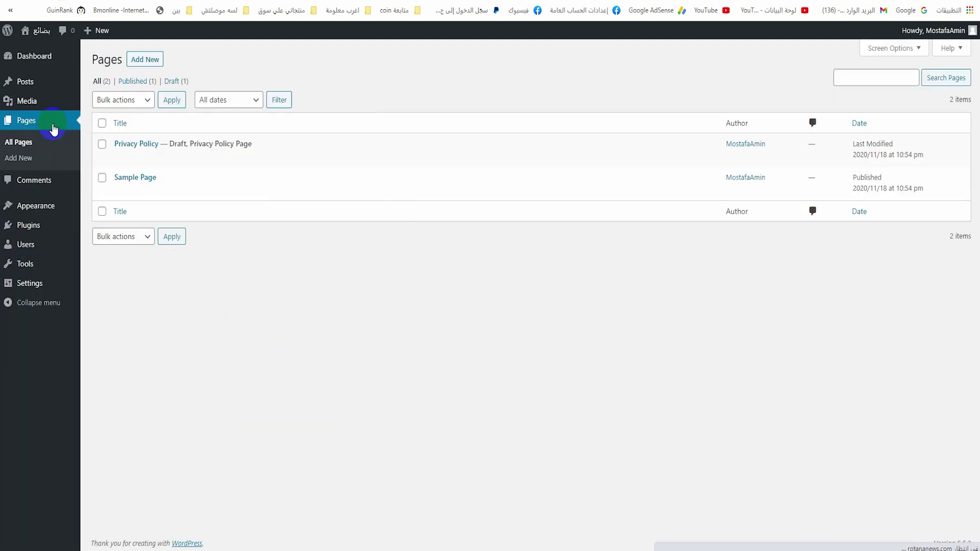
{"action": "left_click", "coordinate": [102, 124]}
{"action": "left_click", "coordinate": [128, 99]}
{"action": "left_click", "coordinate": [140, 138]}
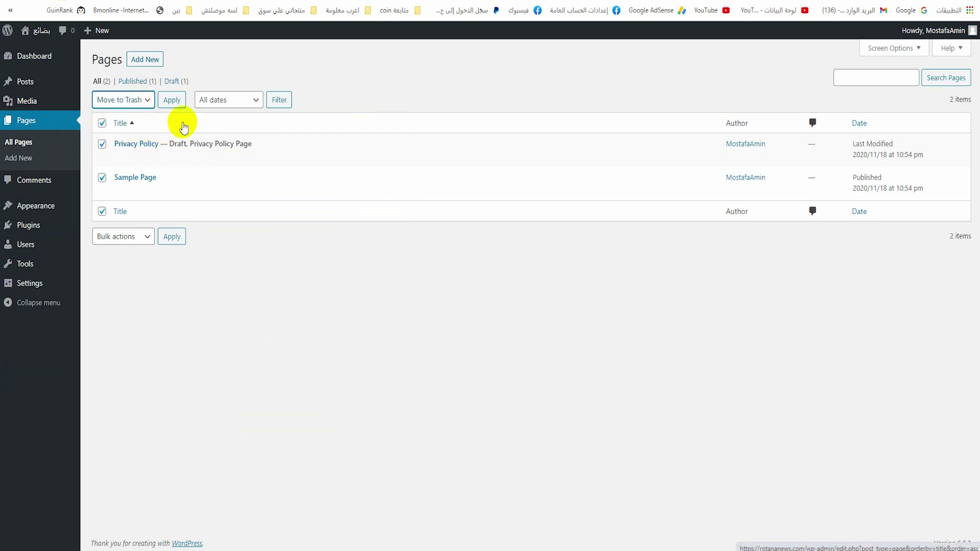
{"action": "left_click", "coordinate": [174, 102]}
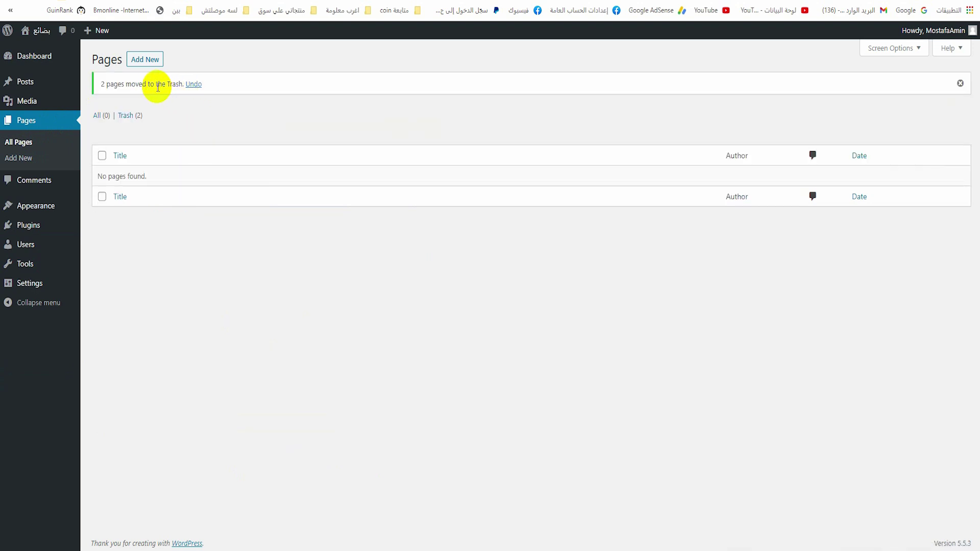
- Permanently delete all the pages in the trash
{"action": "left_click", "coordinate": [128, 116]}
{"action": "left_click", "coordinate": [102, 123]}
{"action": "left_click", "coordinate": [160, 100]}
{"action": "left_click", "coordinate": [149, 138]}
{"action": "left_click", "coordinate": [195, 102]}
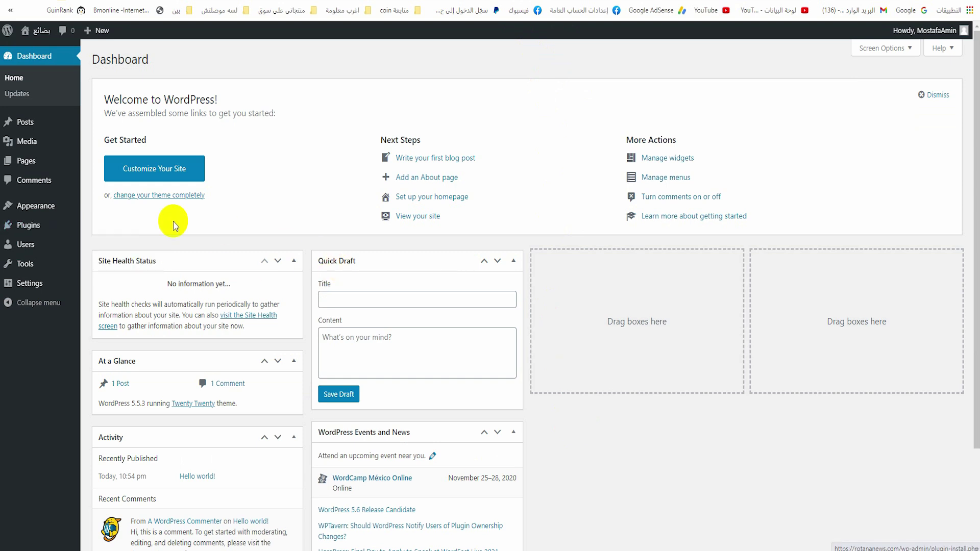
- Search the theme directory for astra, and install and activate the Astra theme
{"action": "mouse_move", "coordinate": [20, 205]}
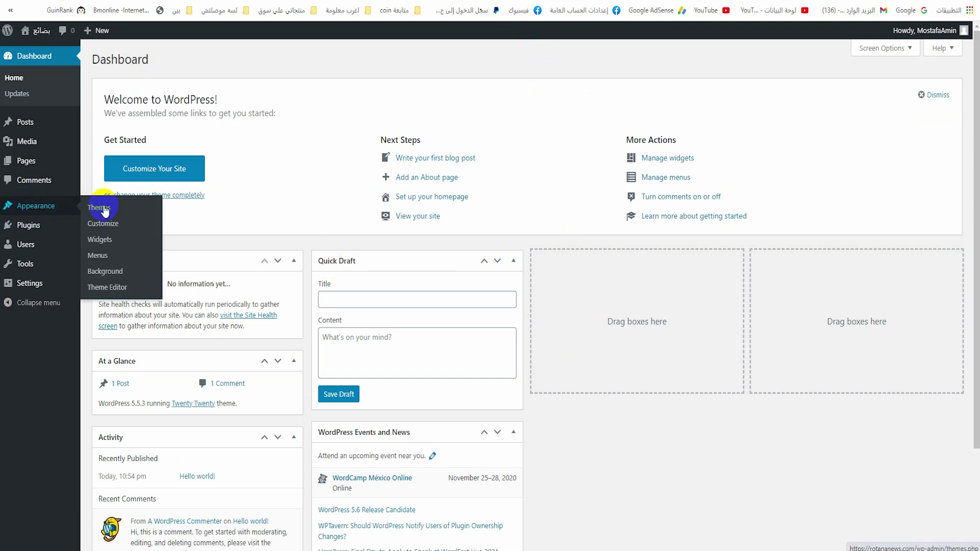
{"action": "left_click", "coordinate": [131, 212]}
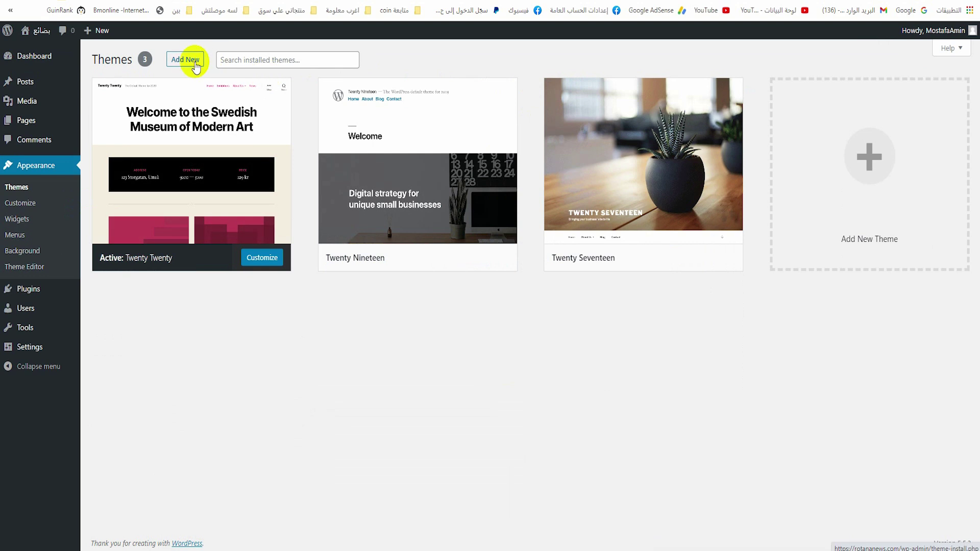
{"action": "left_click", "coordinate": [184, 60]}
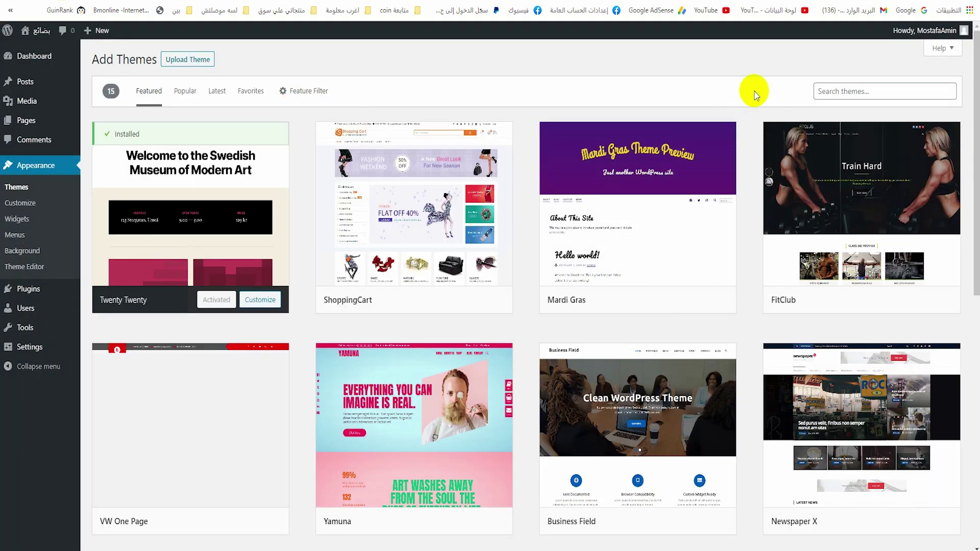
{"action": "left_click", "coordinate": [903, 97]}
{"action": "type", "text": "ش"}
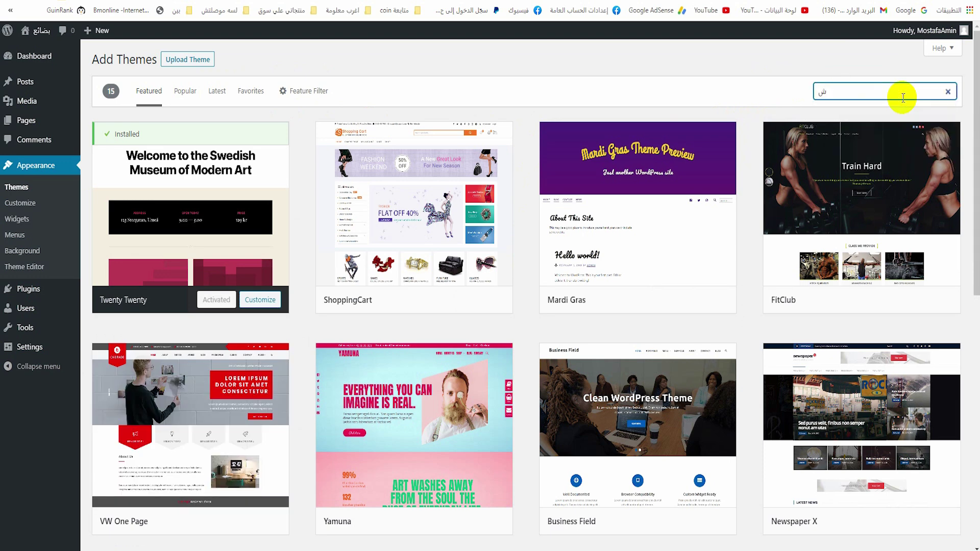
{"action": "key", "text": "BackSpace"}
{"action": "type", "text": "astra"}
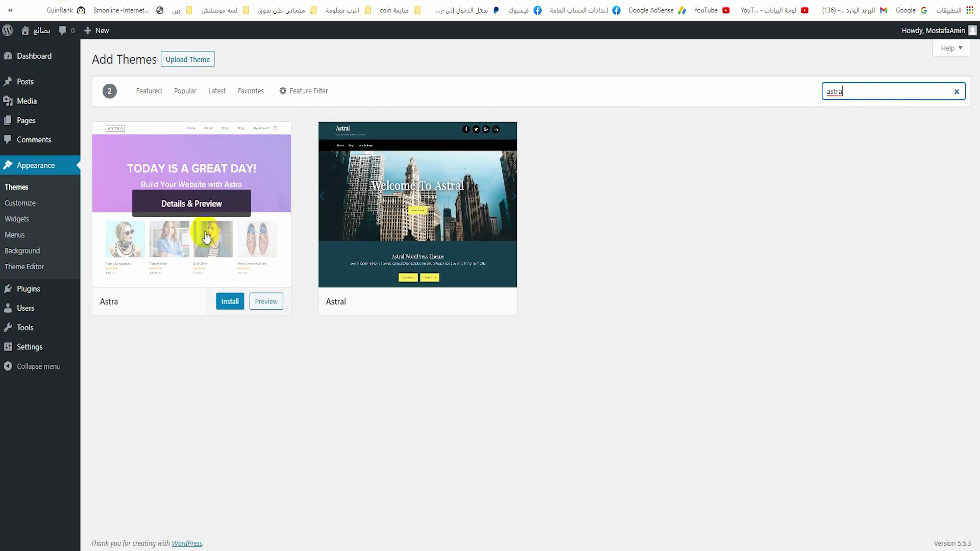
{"action": "left_click", "coordinate": [230, 302]}
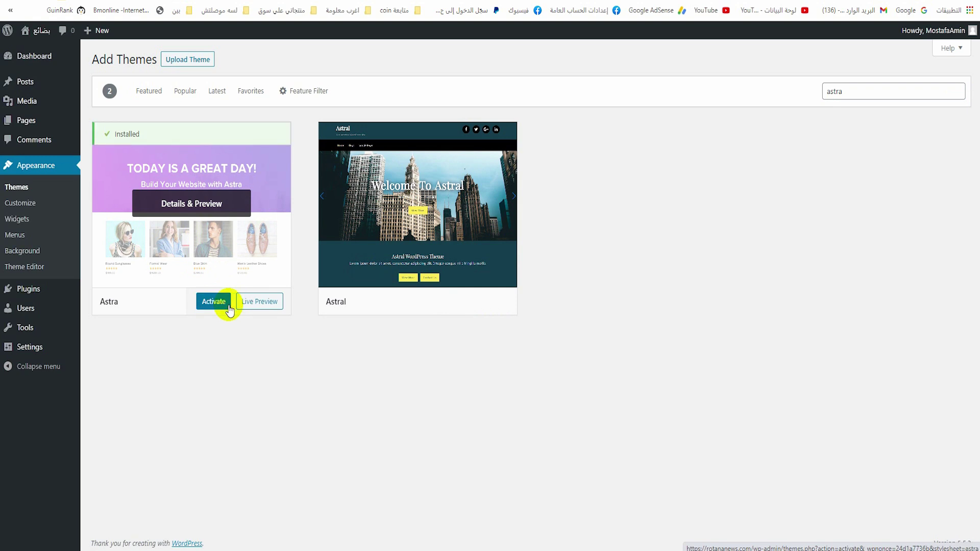
{"action": "left_click", "coordinate": [214, 301]}
- Start Astra's starter templates with Elementor as the page builder and browse the available designs
{"action": "left_click", "coordinate": [199, 125]}
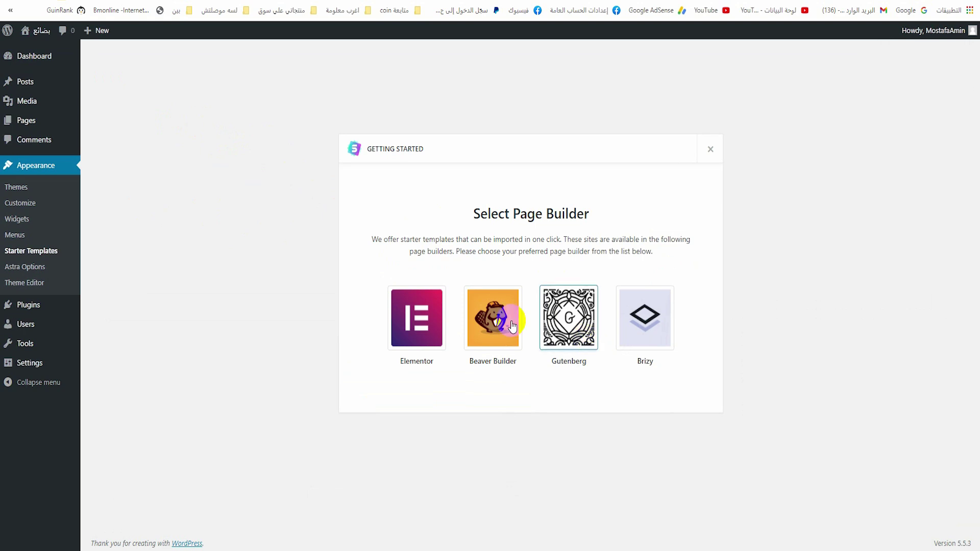
{"action": "left_click", "coordinate": [418, 336]}
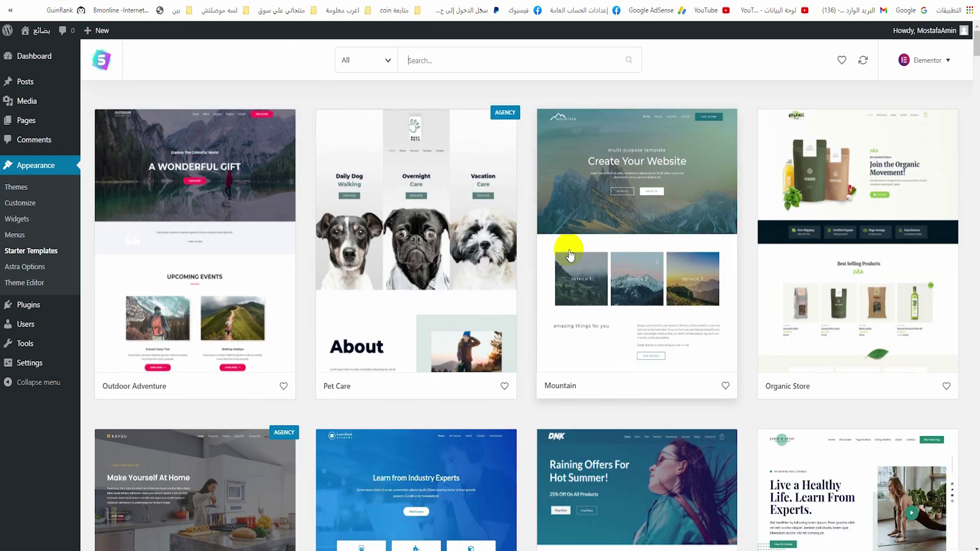
{"action": "scroll", "coordinate": [570, 255], "scroll_direction": "down", "scroll_amount": 2}
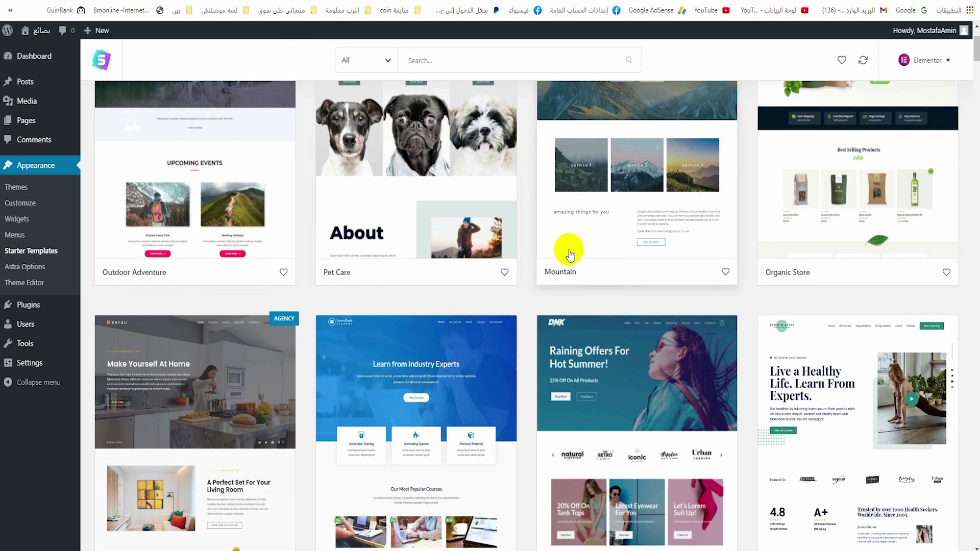
{"action": "scroll", "coordinate": [571, 255], "scroll_direction": "up", "scroll_amount": 2}
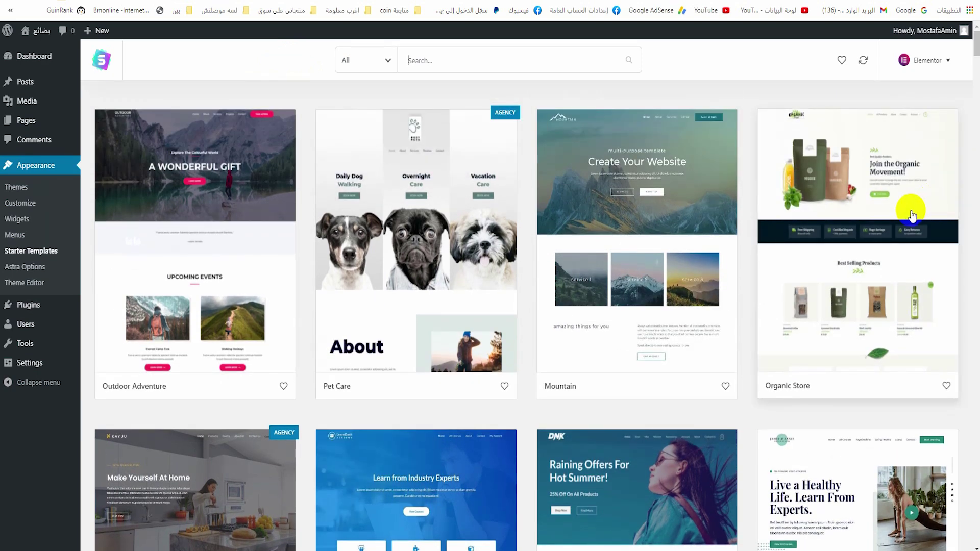
- Import the complete Organic Store site with its customizer settings, widgets, required plugins and content
{"action": "left_click", "coordinate": [912, 215]}
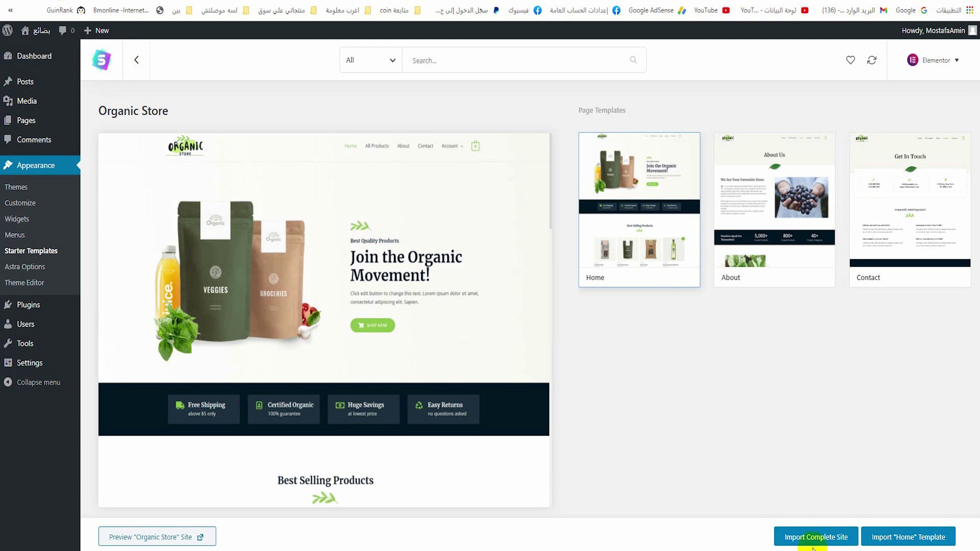
{"action": "left_click", "coordinate": [842, 540]}
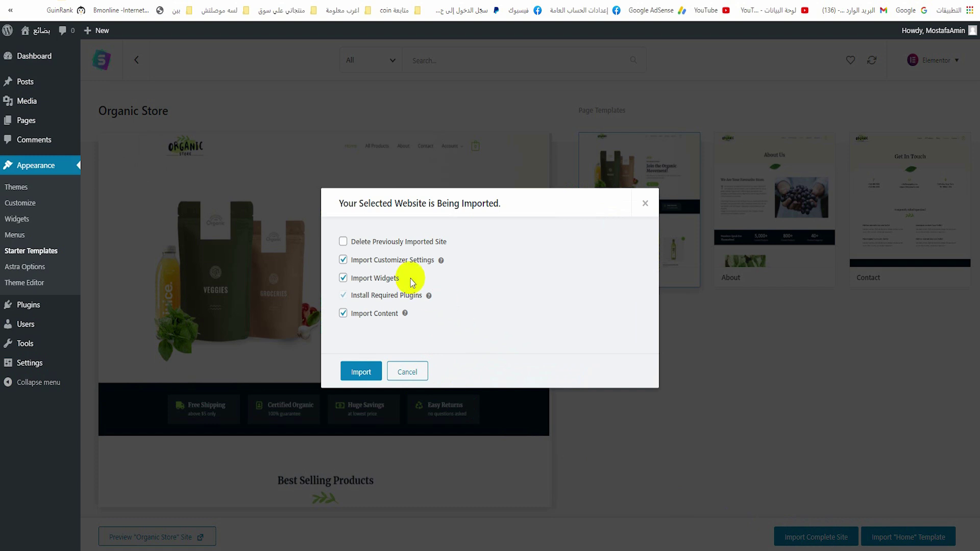
{"action": "left_click", "coordinate": [357, 371]}
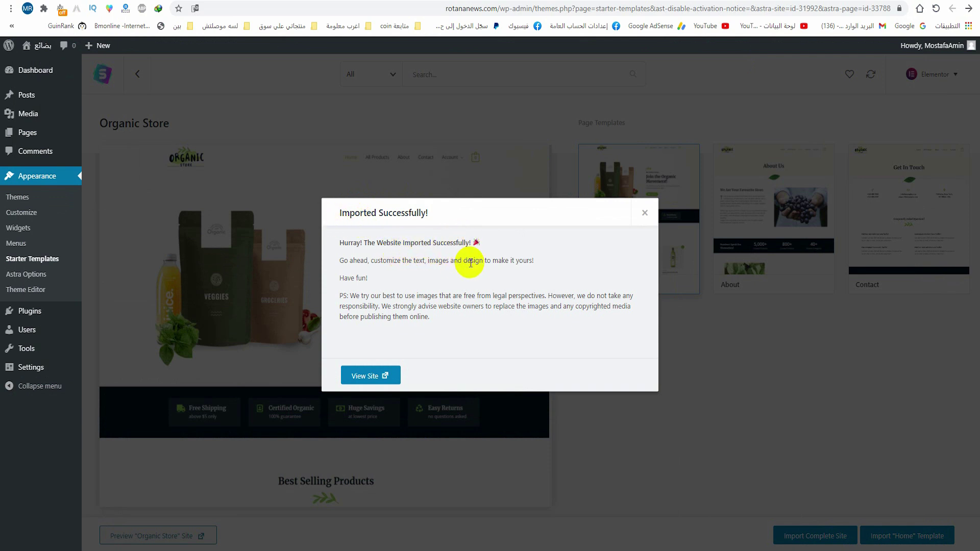
- View the imported site's home page and open it for editing with Elementor
{"action": "left_click", "coordinate": [381, 377]}
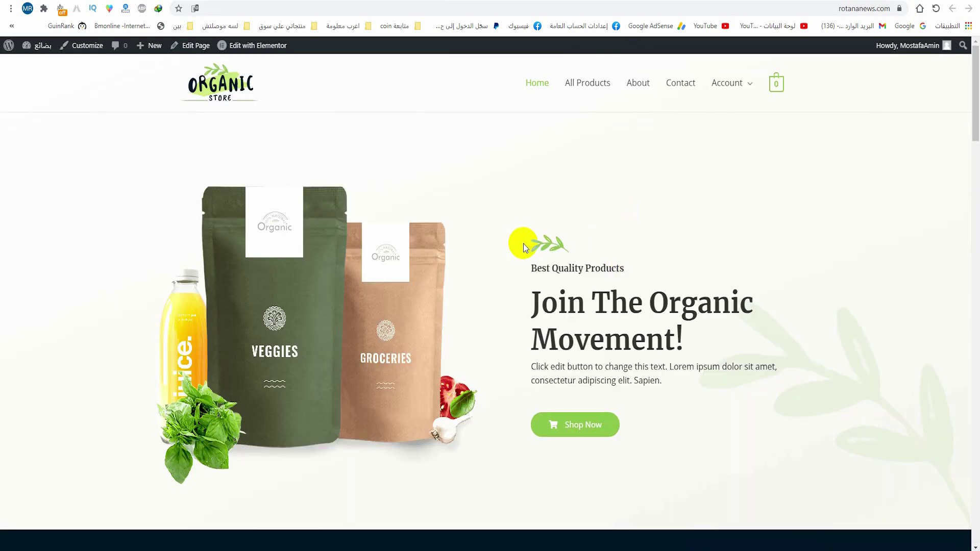
{"action": "scroll", "coordinate": [525, 244], "scroll_direction": "down", "scroll_amount": 6}
{"action": "scroll", "coordinate": [525, 260], "scroll_direction": "up", "scroll_amount": 6}
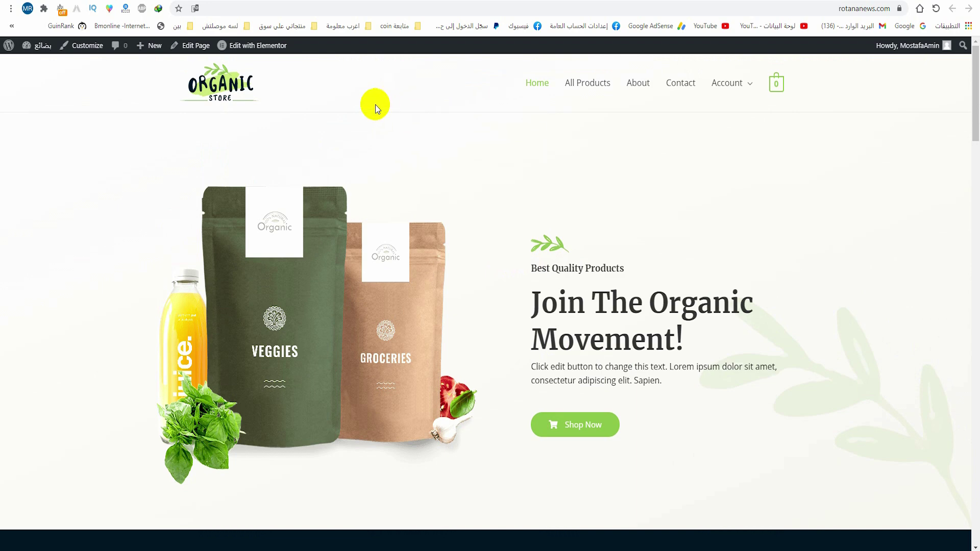
{"action": "mouse_move", "coordinate": [258, 45]}
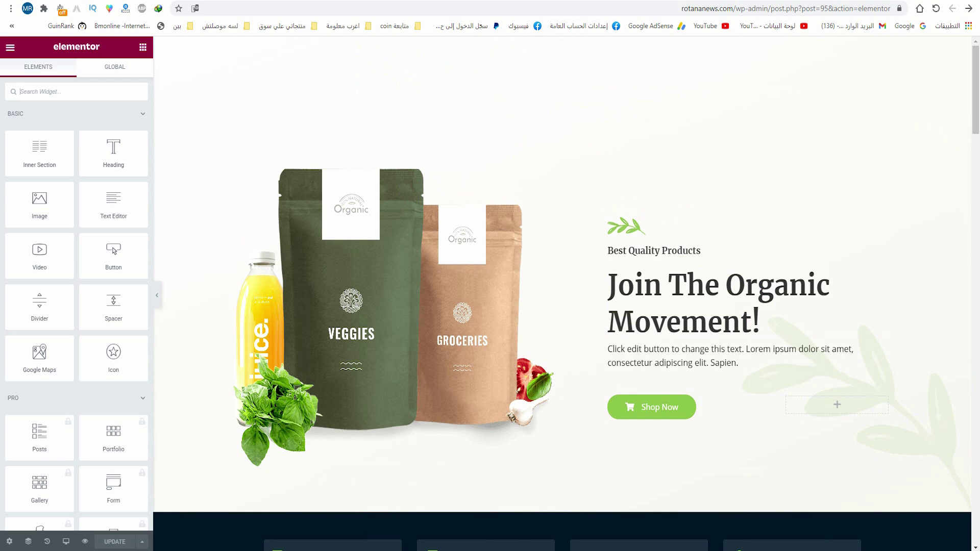
- Remove the hero section's product image and try to upload a replacement from the computer
{"action": "left_click", "coordinate": [400, 224]}
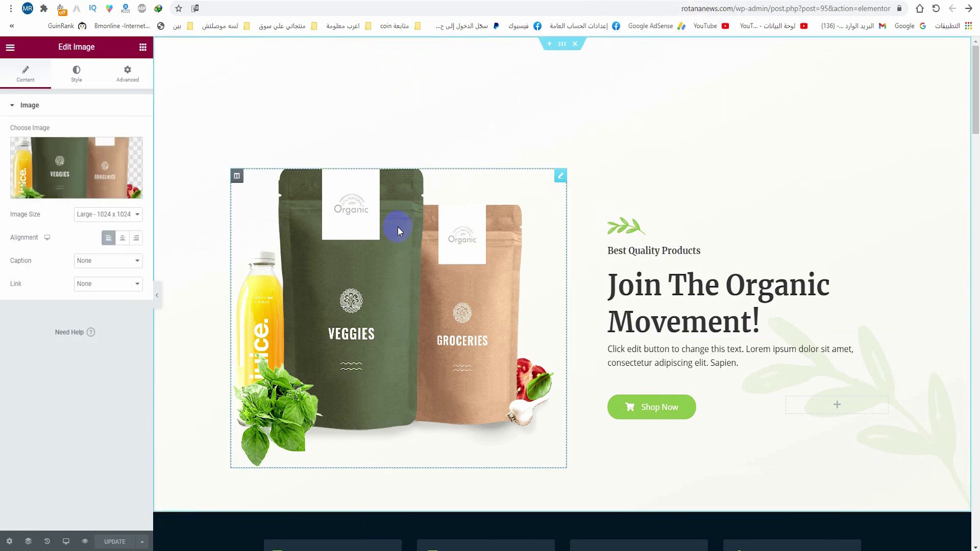
{"action": "left_click", "coordinate": [135, 153]}
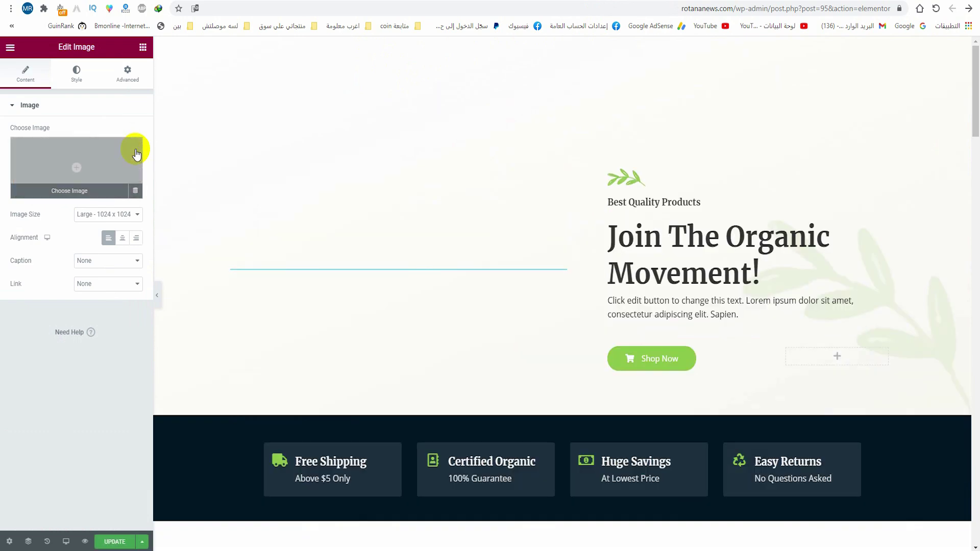
{"action": "left_click", "coordinate": [102, 164]}
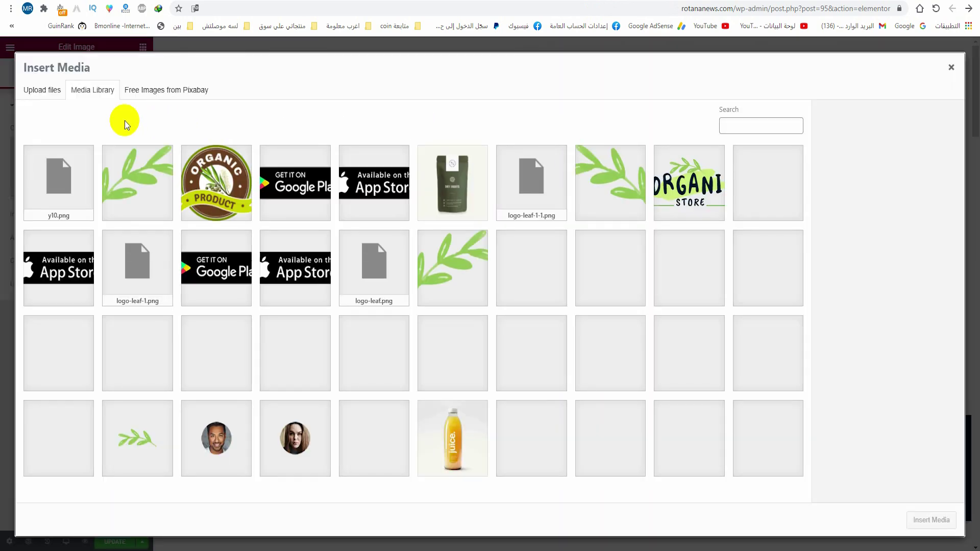
{"action": "left_click", "coordinate": [51, 92]}
{"action": "left_click", "coordinate": [481, 276]}
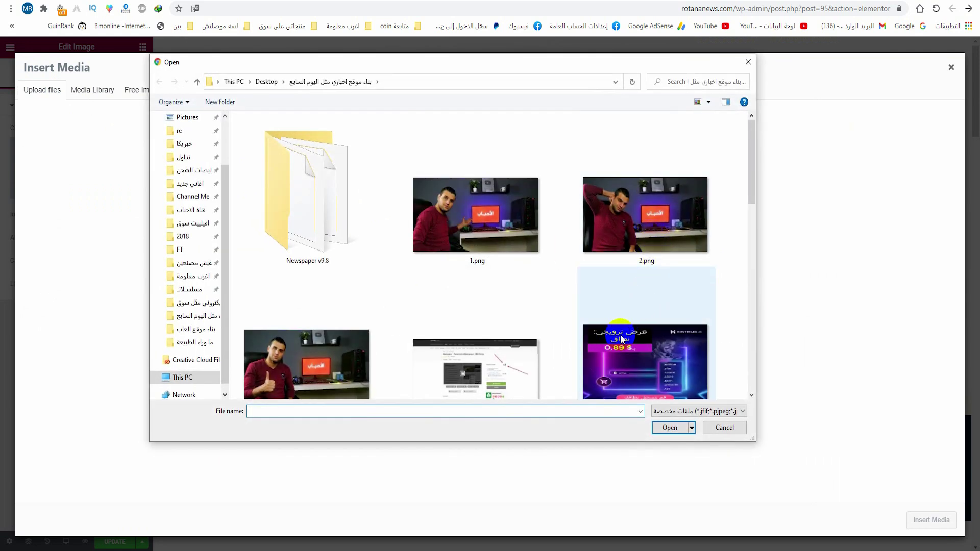
{"action": "left_click", "coordinate": [724, 427]}
{"action": "left_click", "coordinate": [950, 69]}
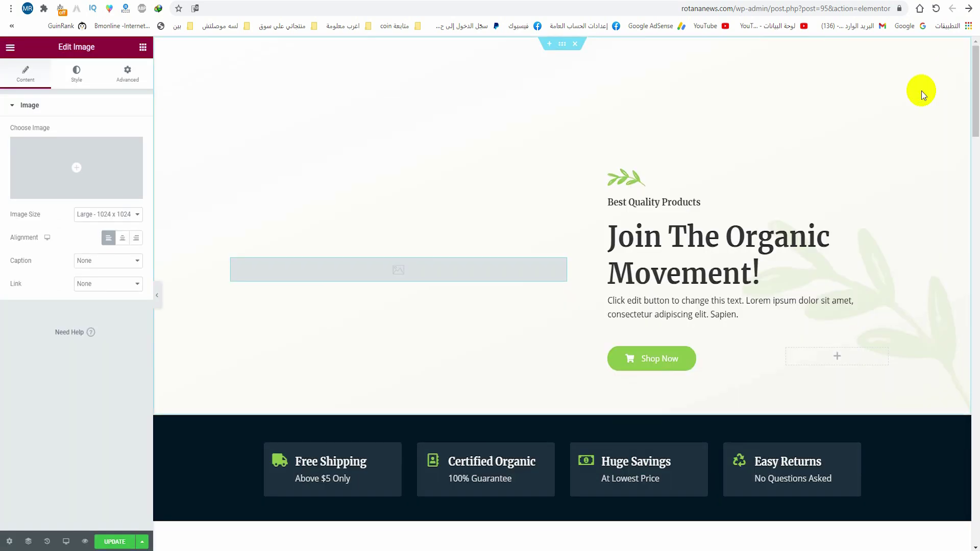
- Open the hero heading's settings and select its whole title text
{"action": "left_click", "coordinate": [711, 273]}
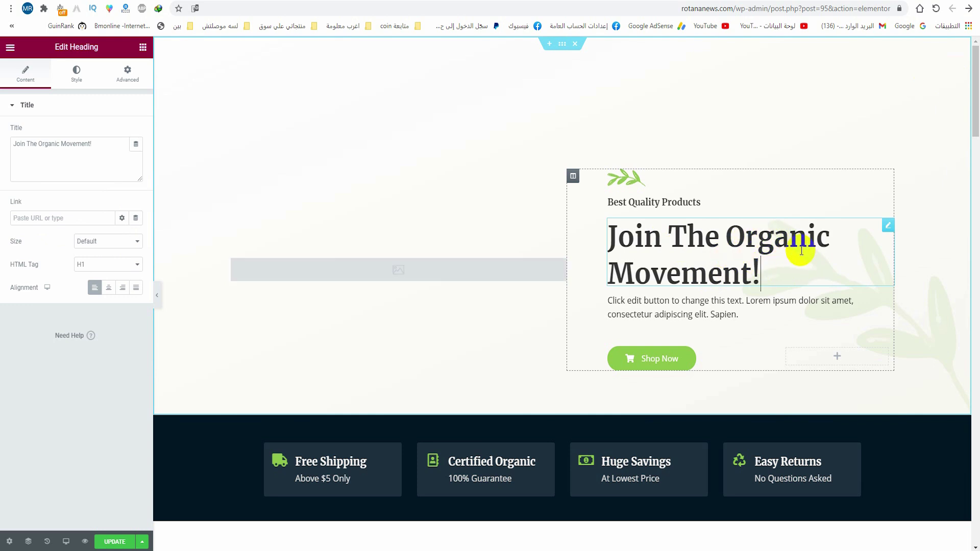
{"action": "left_click", "coordinate": [817, 237]}
{"action": "left_click_drag", "start_coordinate": [750, 244], "coordinate": [742, 244]}
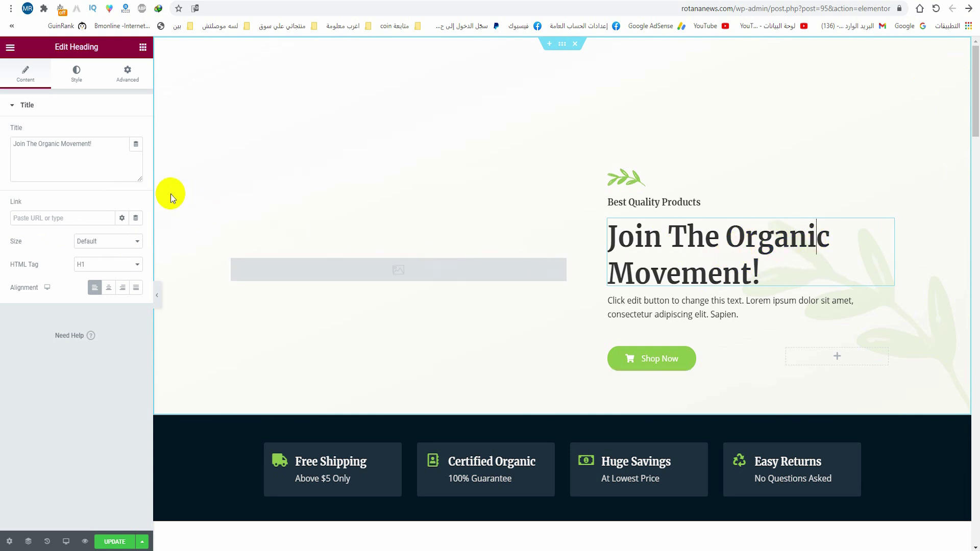
{"action": "left_click_drag", "start_coordinate": [91, 144], "coordinate": [1, 144]}
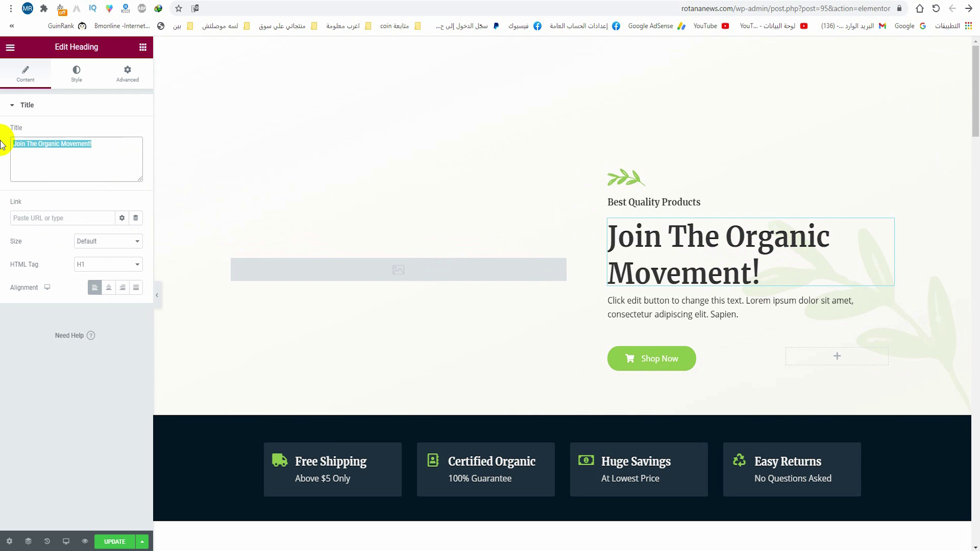
- Restore the hero product image and move its column to the right of the heading's column
{"action": "left_click", "coordinate": [467, 277]}
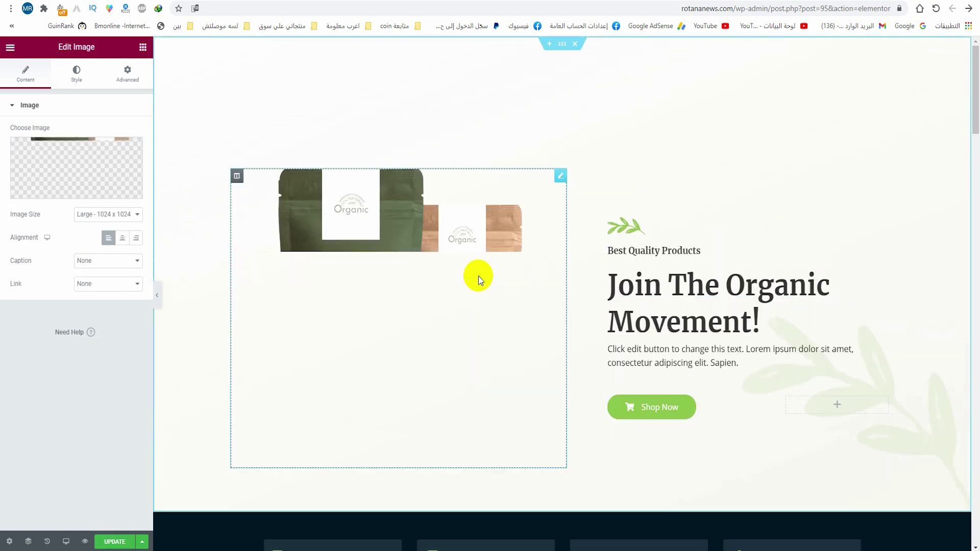
{"action": "left_click", "coordinate": [522, 177]}
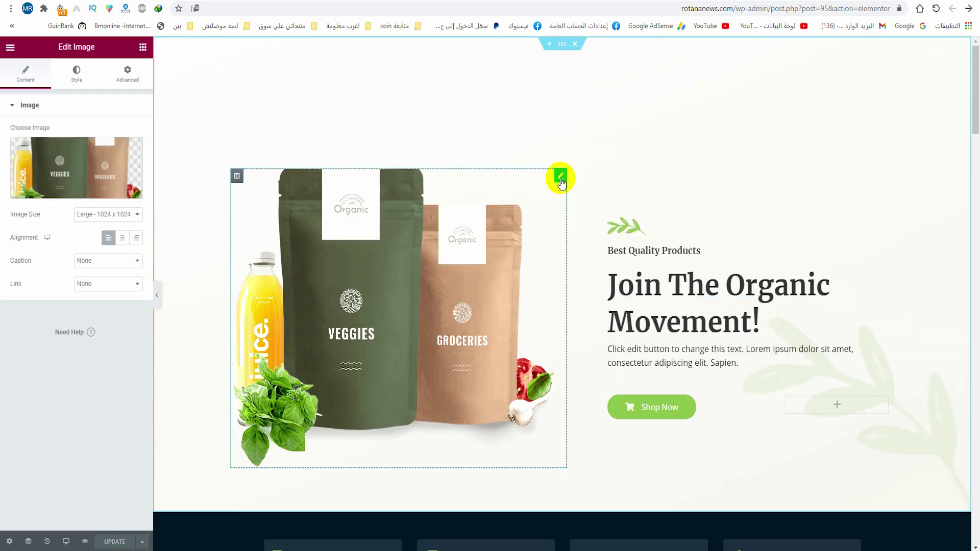
{"action": "left_click_drag", "start_coordinate": [236, 176], "coordinate": [752, 259]}
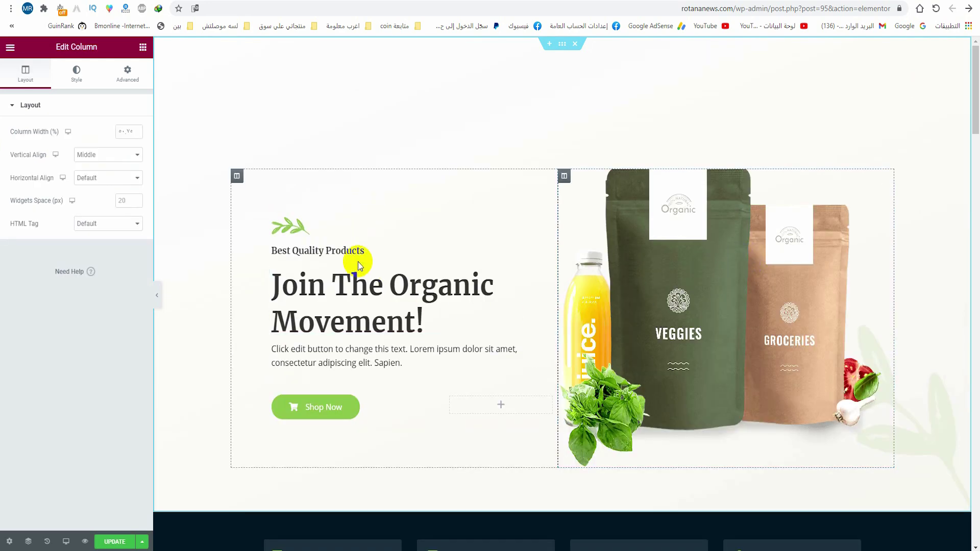
- Change the main hero heading to "سجل الان" and replace the paragraph below it with filler Arabic text
{"action": "triple_click", "coordinate": [383, 289]}
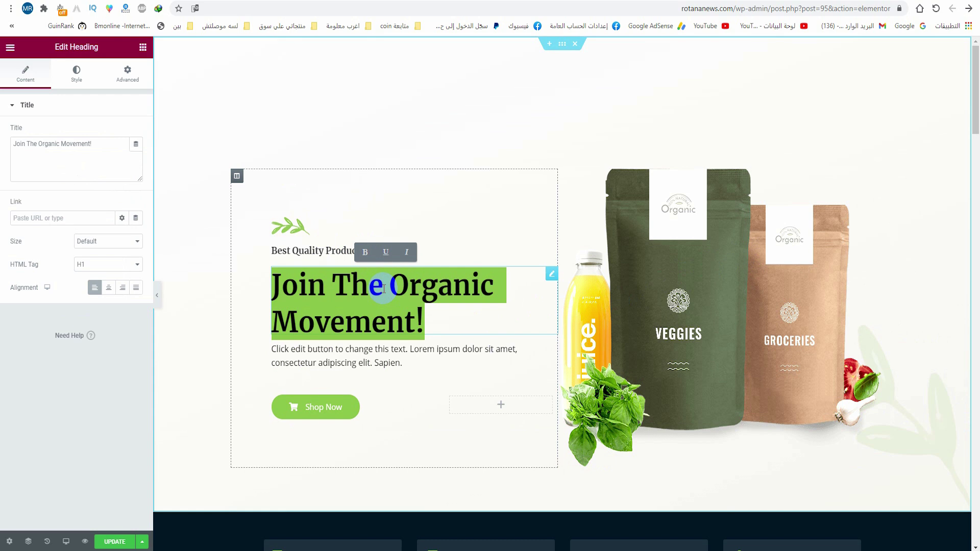
{"action": "type", "text": "سجل الان"}
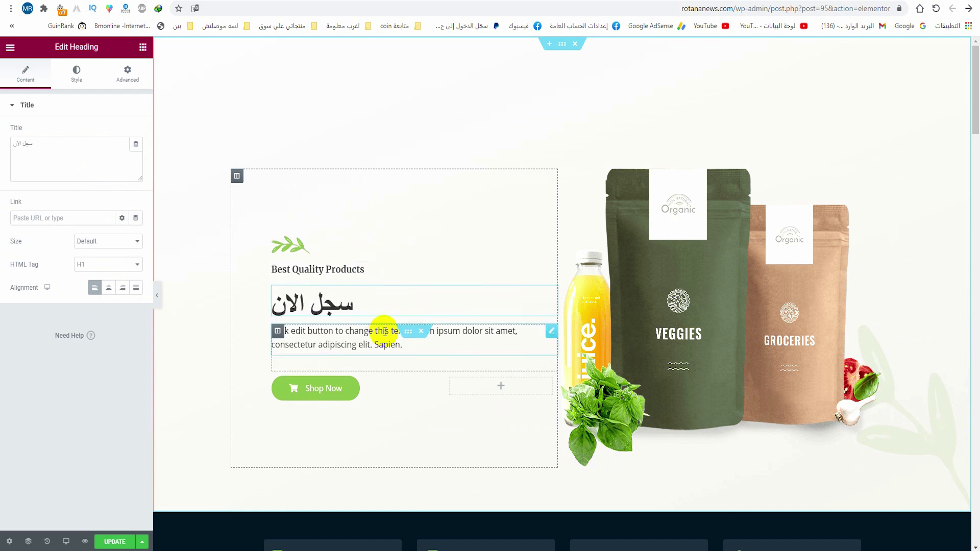
{"action": "left_click", "coordinate": [385, 331]}
{"action": "triple_click", "coordinate": [385, 332]}
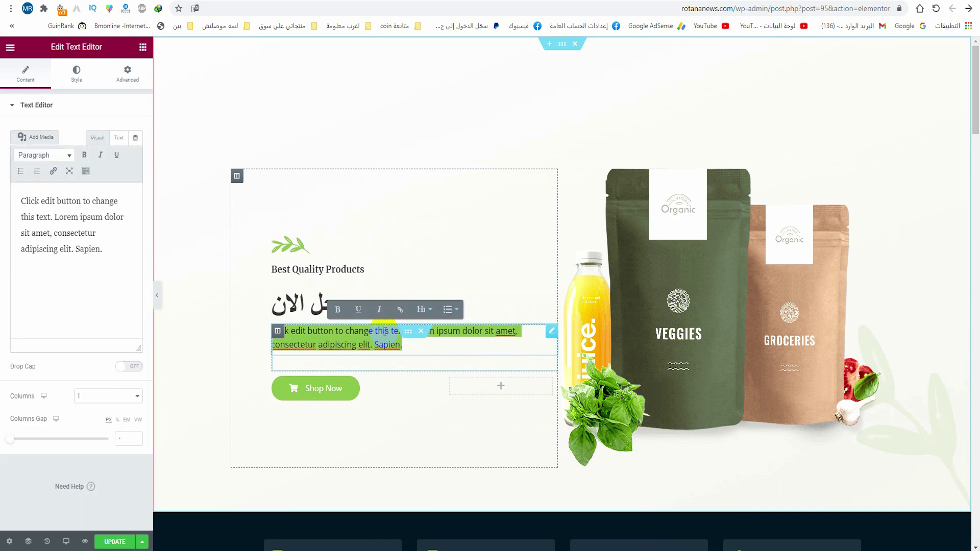
{"action": "type", "text": "سسميسسلسيل"}
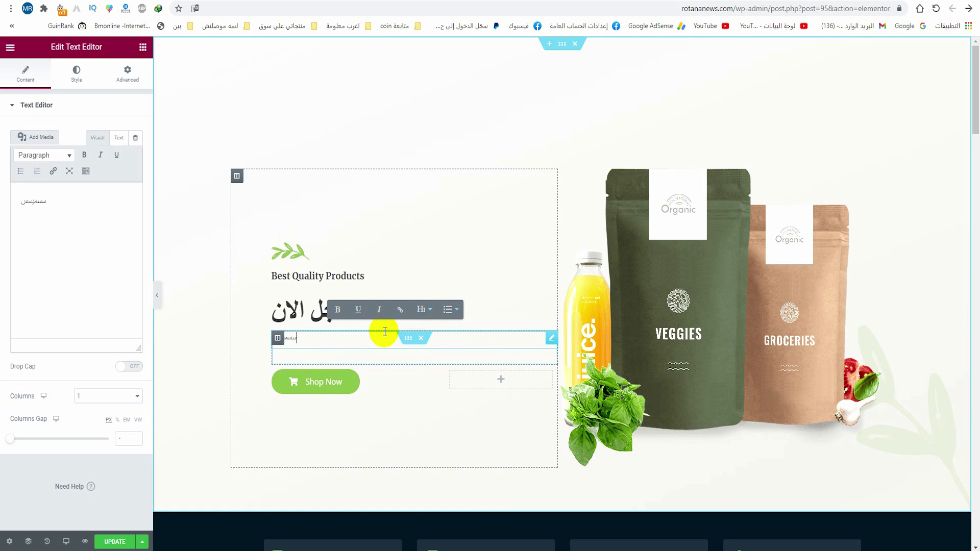
{"action": "left_click", "coordinate": [291, 274]}
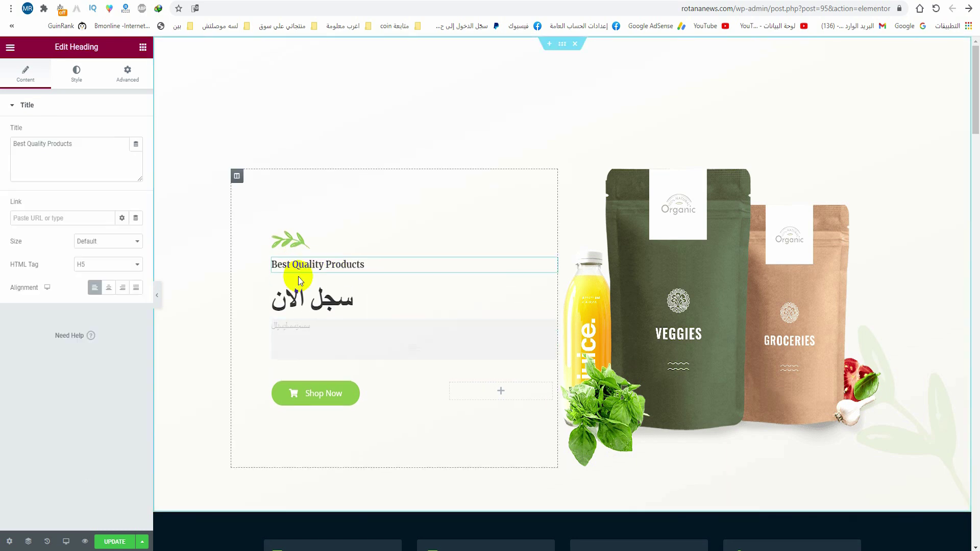
{"action": "left_click", "coordinate": [302, 250]}
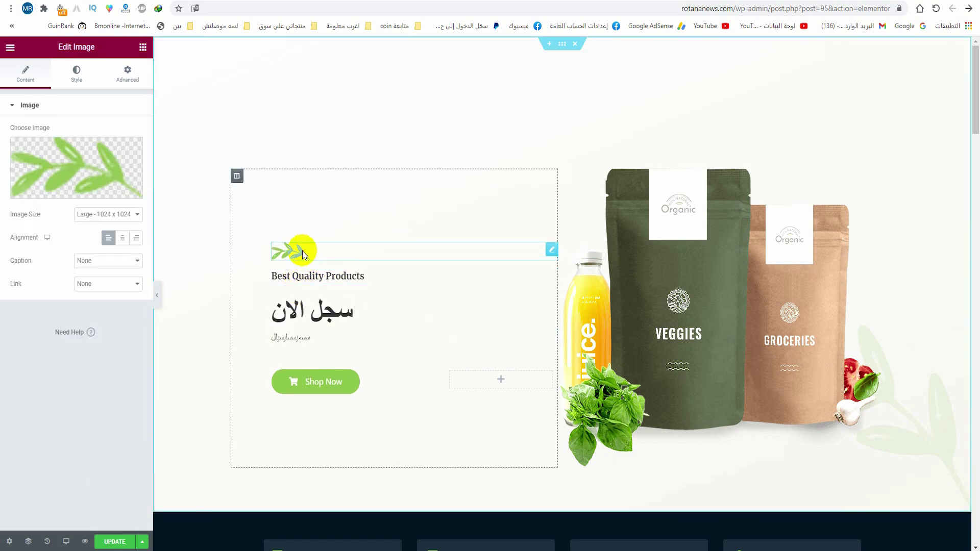
{"action": "left_click", "coordinate": [129, 173]}
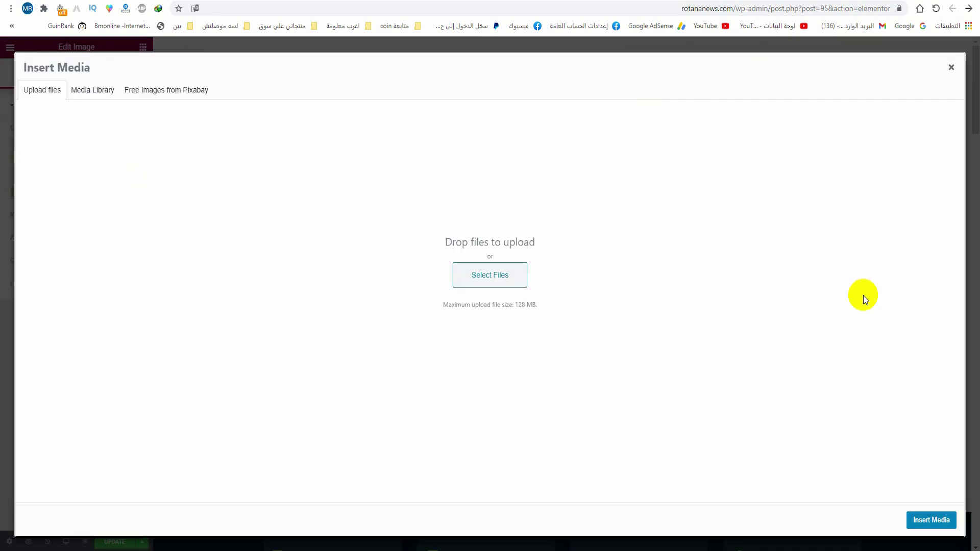
{"action": "left_click", "coordinate": [951, 67]}
{"action": "left_click", "coordinate": [718, 243]}
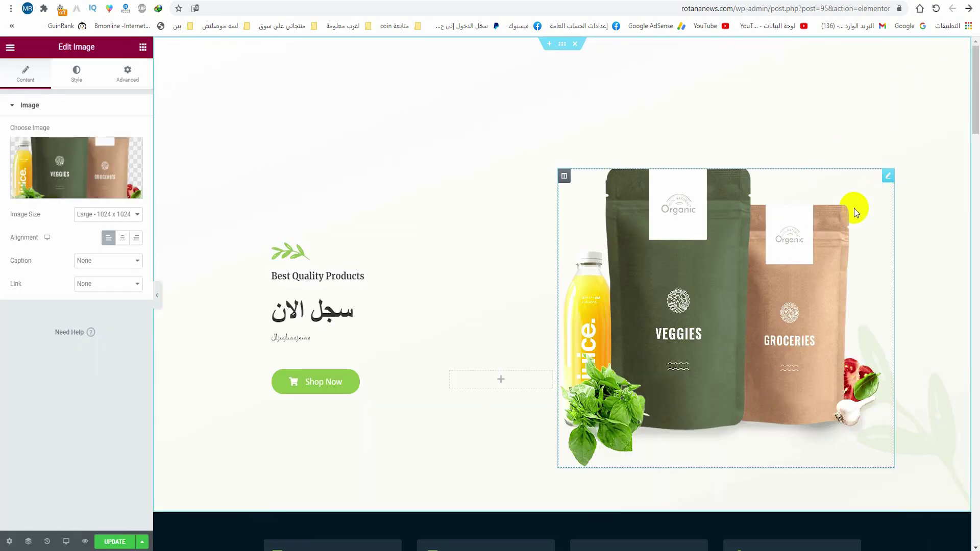
{"action": "mouse_move", "coordinate": [130, 148]}
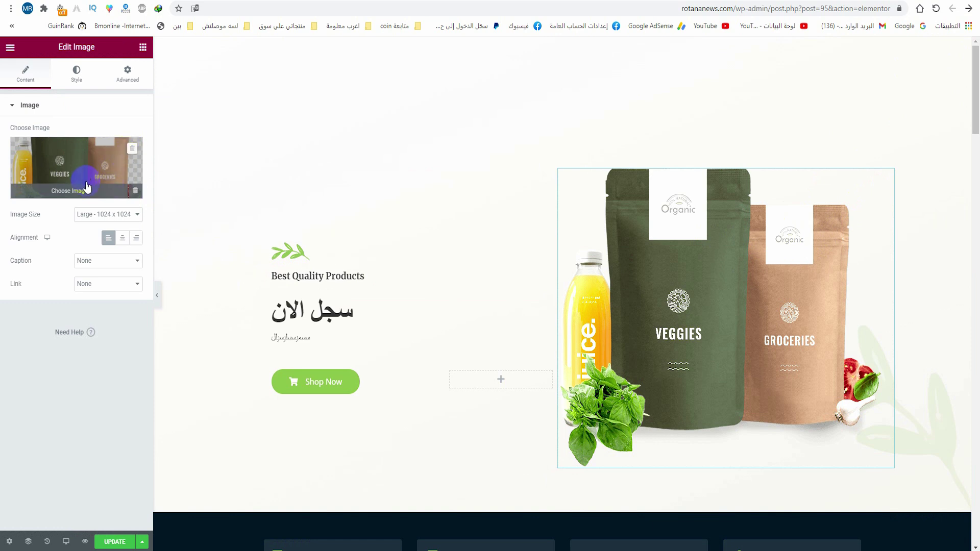
{"action": "scroll", "coordinate": [511, 311], "scroll_direction": "down", "scroll_amount": 5}
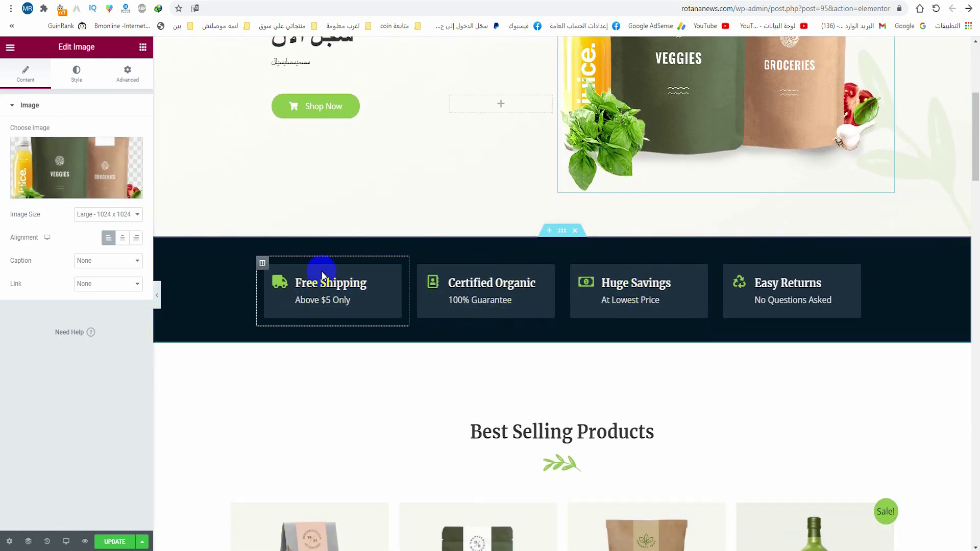
{"action": "scroll", "coordinate": [468, 222], "scroll_direction": "up", "scroll_amount": 4}
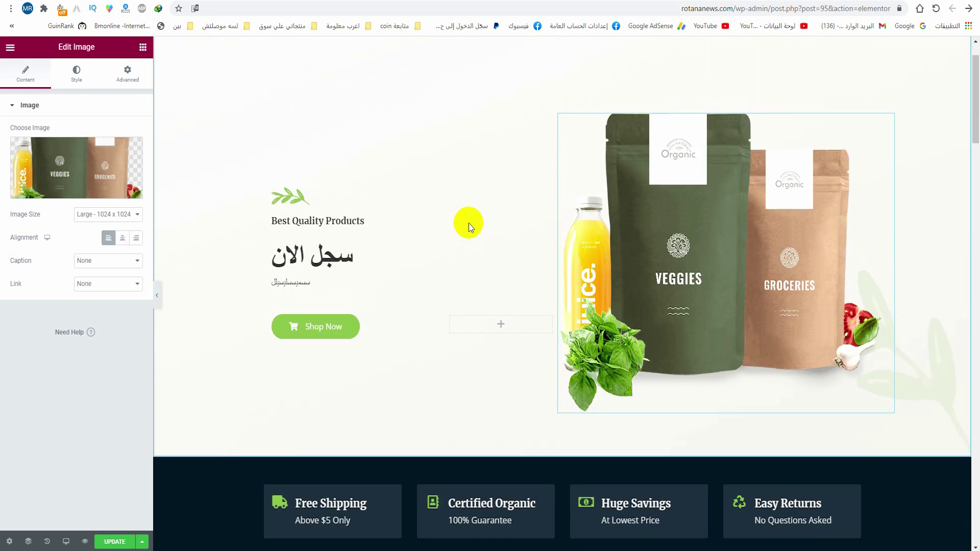
{"action": "scroll", "coordinate": [459, 229], "scroll_direction": "up", "scroll_amount": 1}
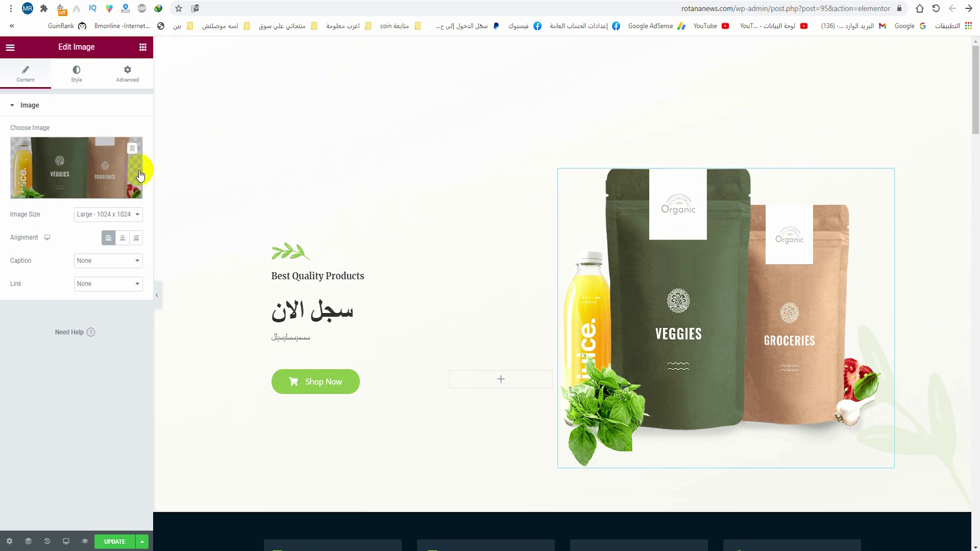
{"action": "left_click", "coordinate": [132, 148]}
{"action": "left_click", "coordinate": [97, 170]}
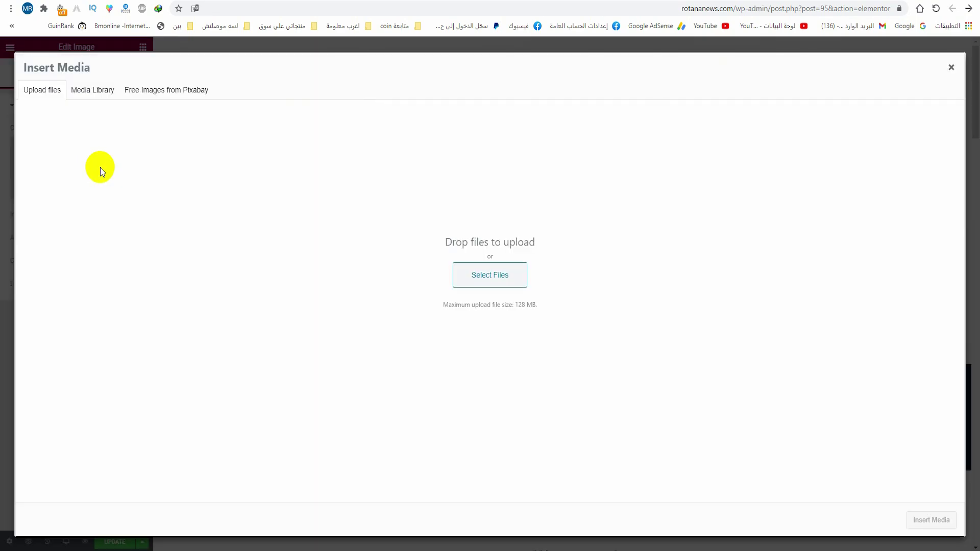
{"action": "left_click", "coordinate": [480, 270]}
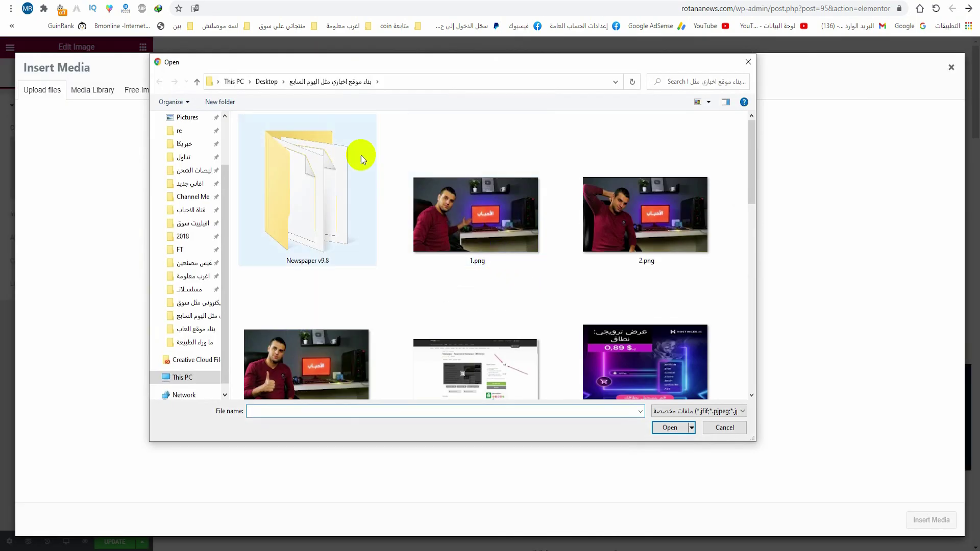
{"action": "key", "text": "alt+Up"}
{"action": "scroll", "coordinate": [564, 347], "scroll_direction": "down", "scroll_amount": 3}
{"action": "left_click", "coordinate": [544, 152]}
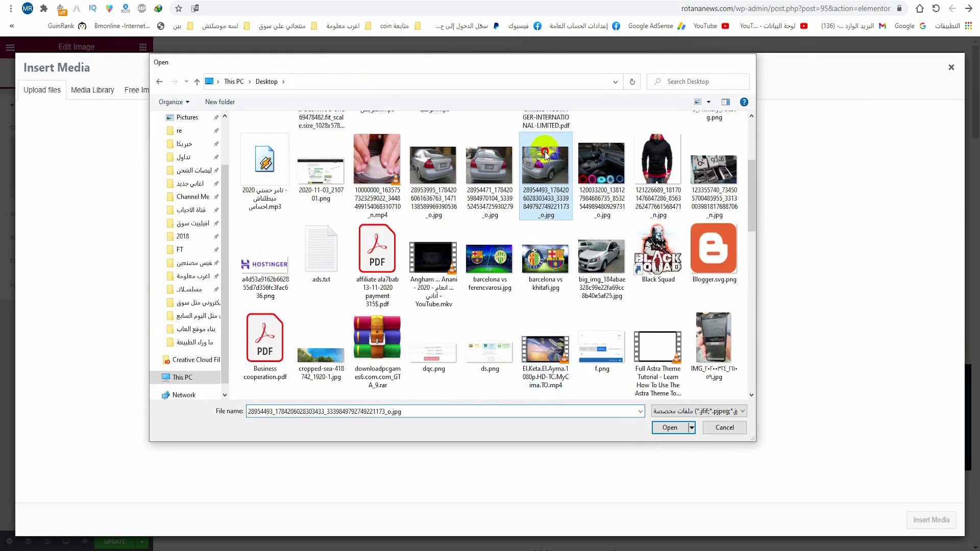
{"action": "double_click", "coordinate": [544, 151]}
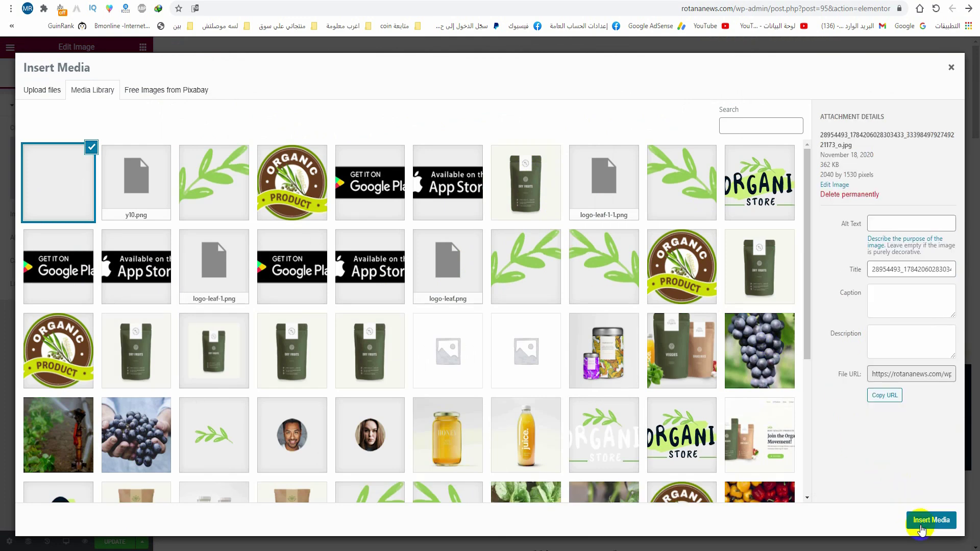
{"action": "left_click", "coordinate": [931, 520]}
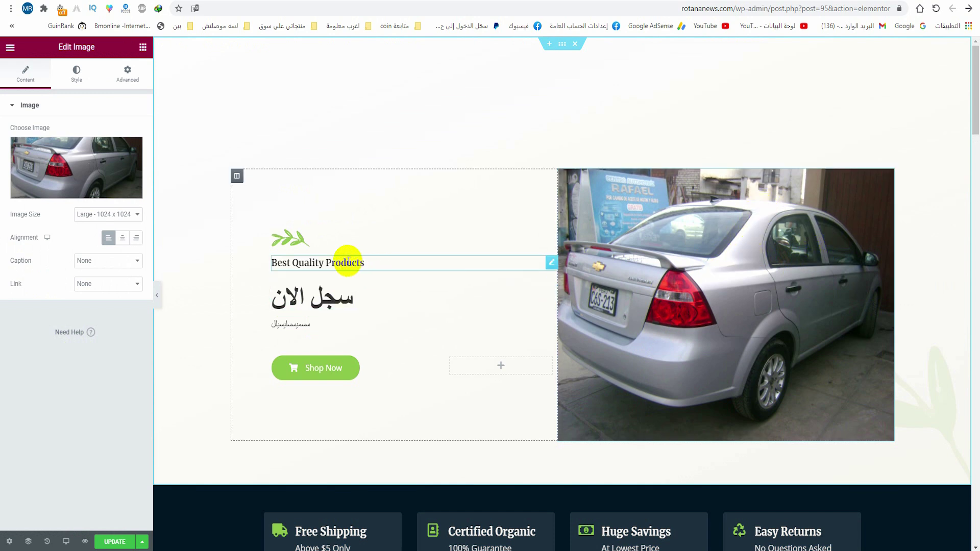
- Clear the small leaf image above the hero subheading and delete its image widget
{"action": "left_click", "coordinate": [510, 234]}
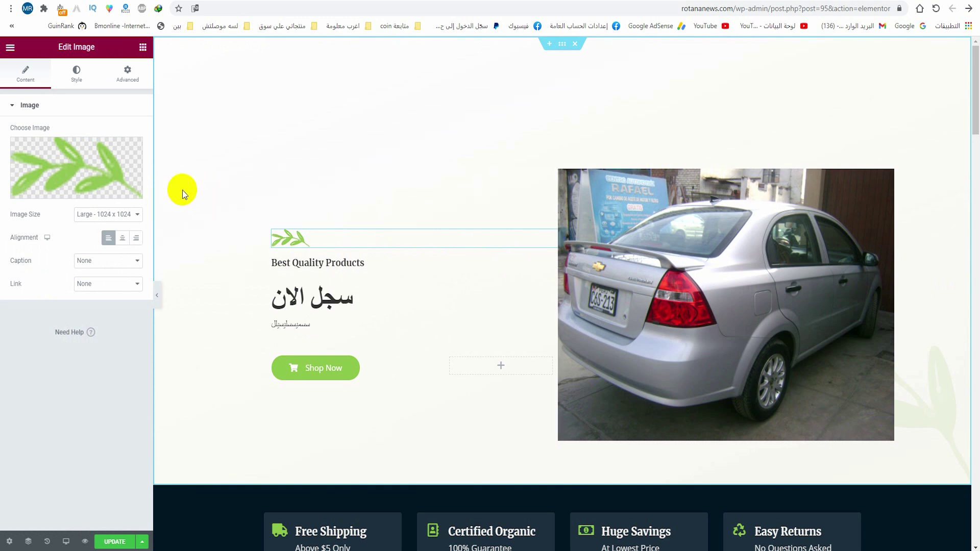
{"action": "left_click", "coordinate": [131, 149]}
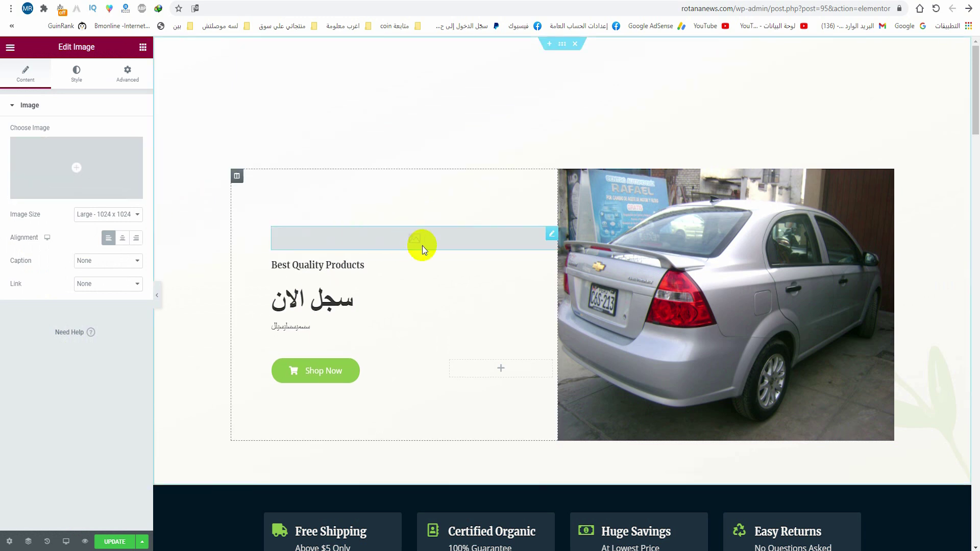
{"action": "left_click", "coordinate": [377, 263]}
{"action": "left_click", "coordinate": [510, 238]}
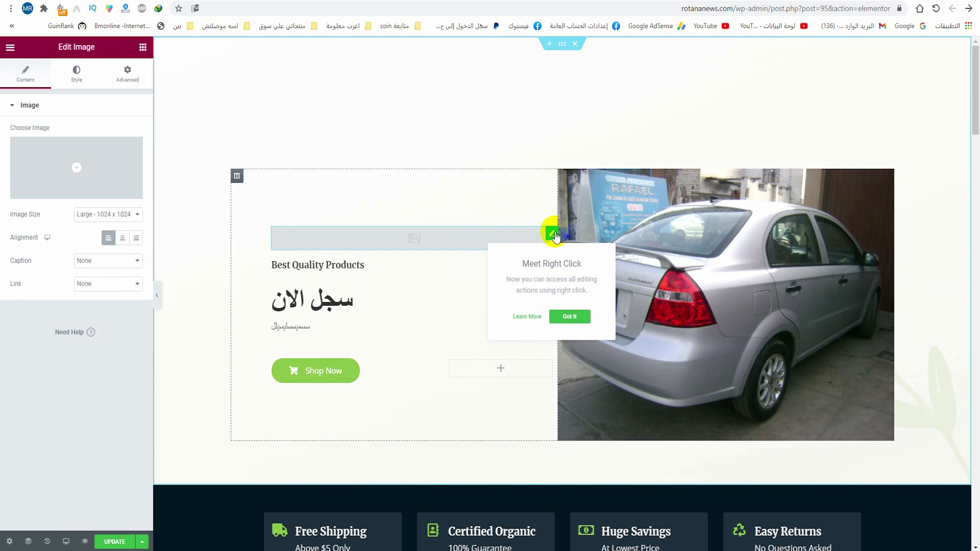
{"action": "right_click", "coordinate": [554, 239]}
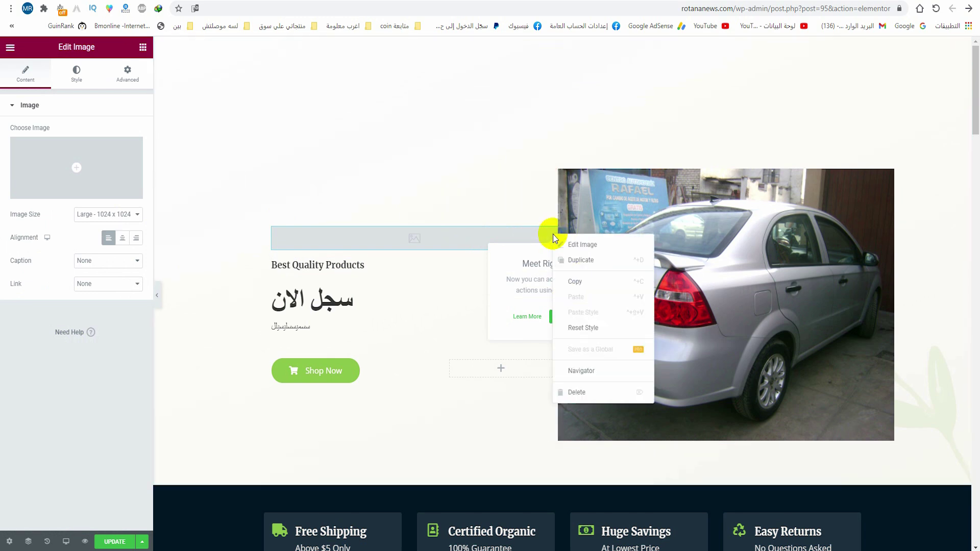
{"action": "left_click", "coordinate": [574, 392]}
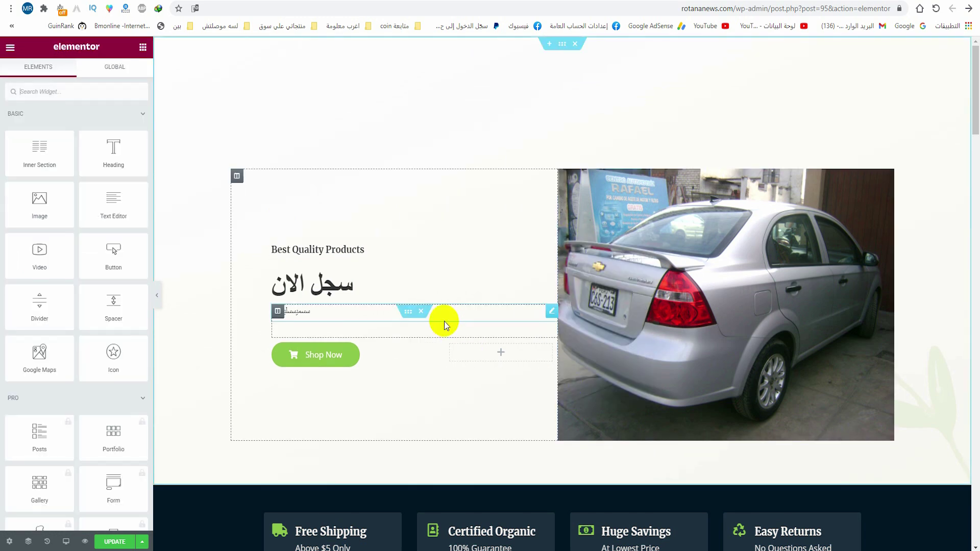
- Change the "Best Quality Products" subheading to "افضل جودة باقل تكلفة"
{"action": "left_click", "coordinate": [365, 244]}
{"action": "triple_click", "coordinate": [364, 245]}
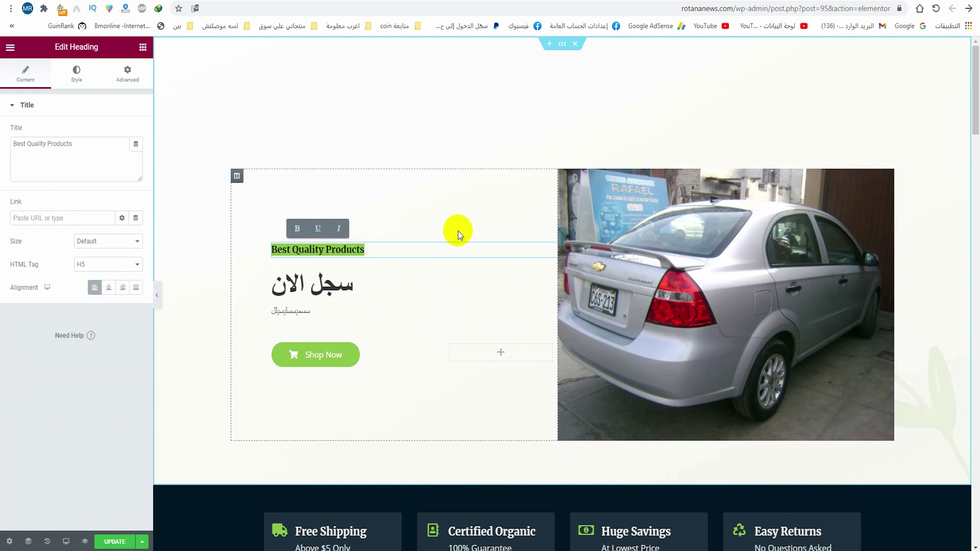
{"action": "type", "text": "افضل"}
{"action": "type", "text": " جودة با"}
{"action": "type", "text": "تكلفة"}
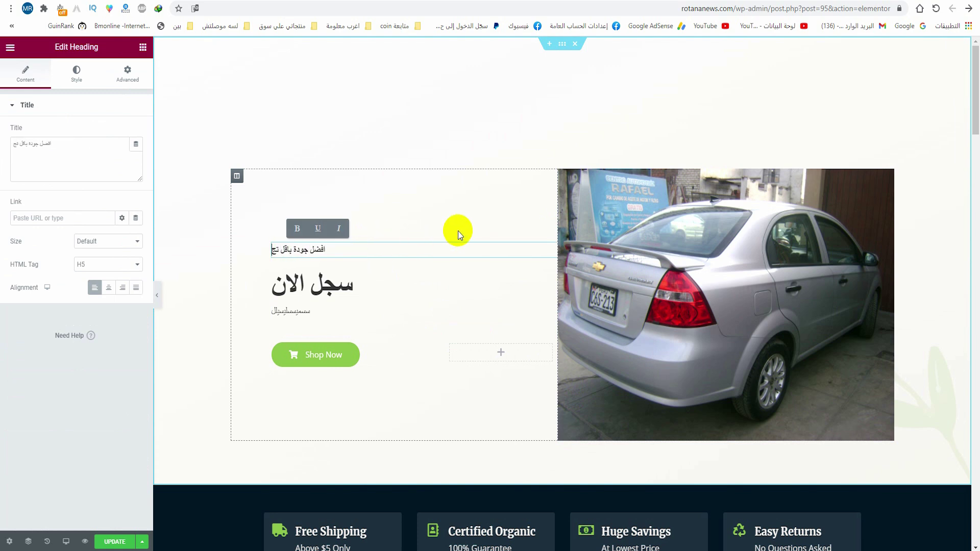
{"action": "left_click", "coordinate": [388, 282]}
- Replace the filler paragraph under the main hero heading with "التسجيل مجاني"
{"action": "left_click", "coordinate": [309, 309]}
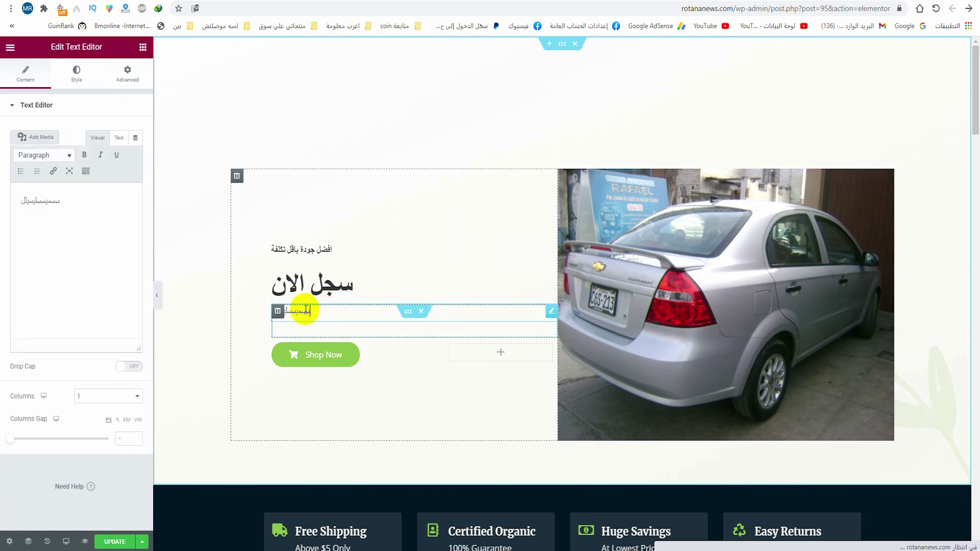
{"action": "left_click", "coordinate": [309, 307]}
{"action": "type", "text": "التسجيل مجاني"}
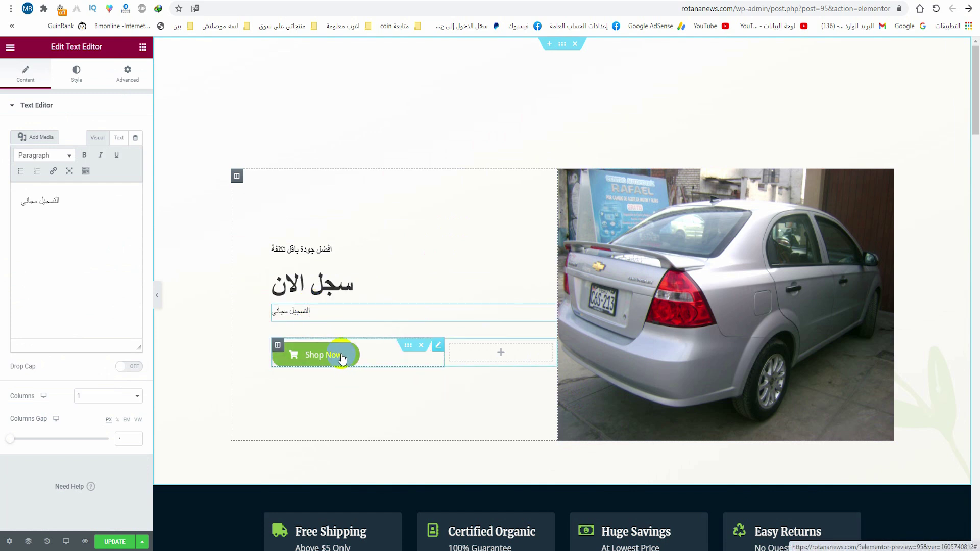
- Point out the hero button's link setting and change the button text to "تسوق الان"
{"action": "left_click", "coordinate": [341, 357]}
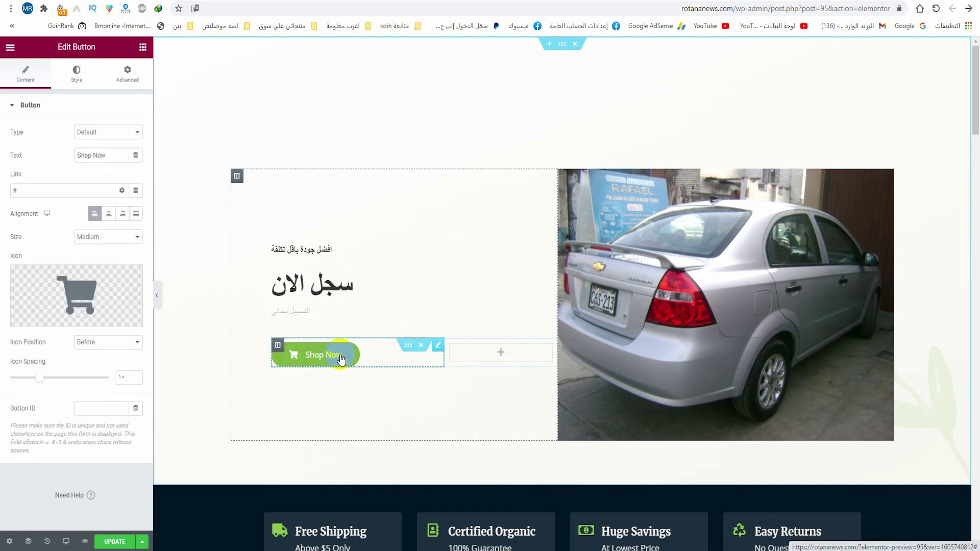
{"action": "left_click", "coordinate": [50, 188]}
{"action": "left_click", "coordinate": [13, 175]}
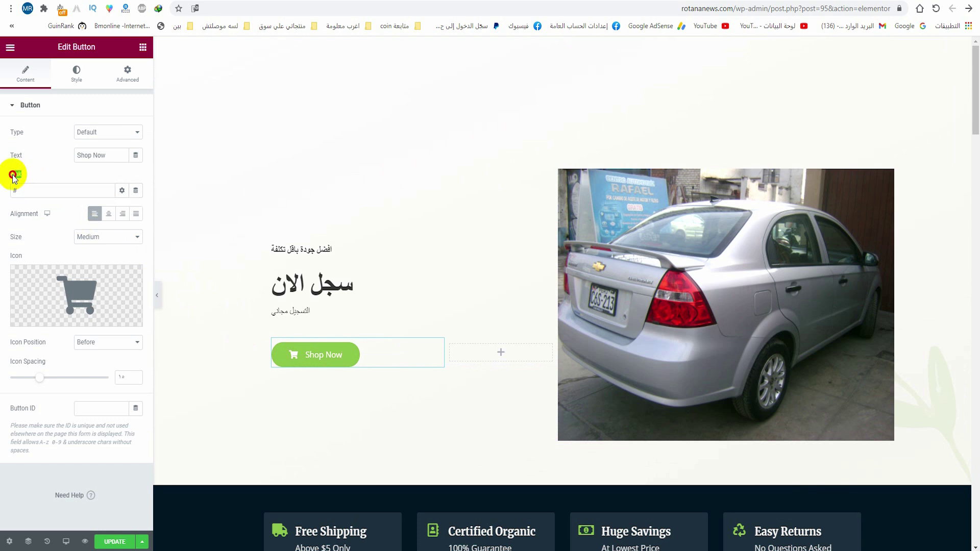
{"action": "double_click", "coordinate": [18, 190]}
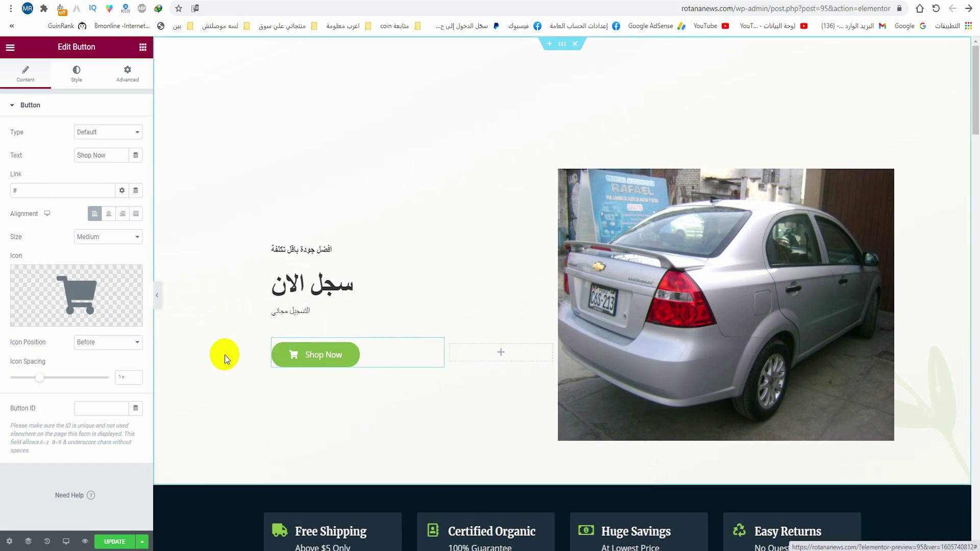
{"action": "triple_click", "coordinate": [103, 156]}
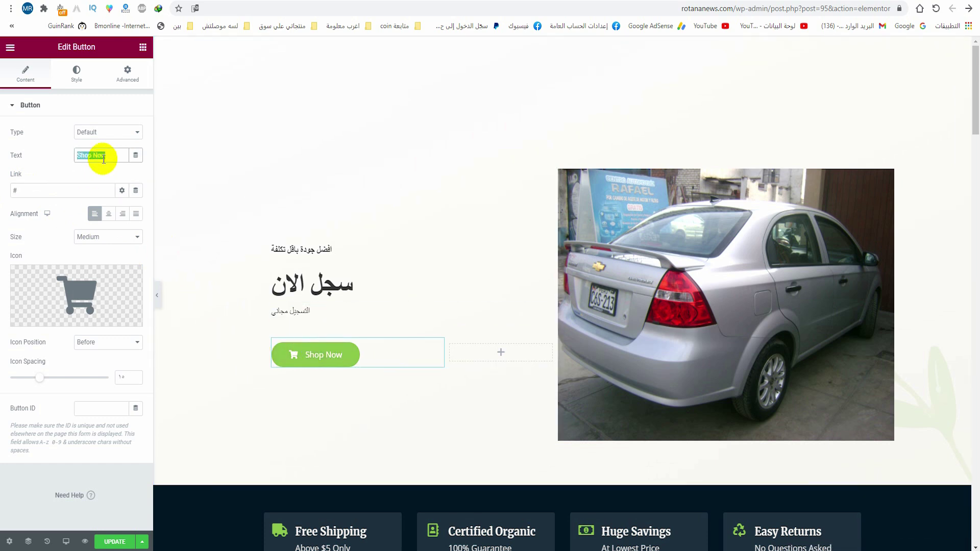
{"action": "type", "text": "سوق الآن"}
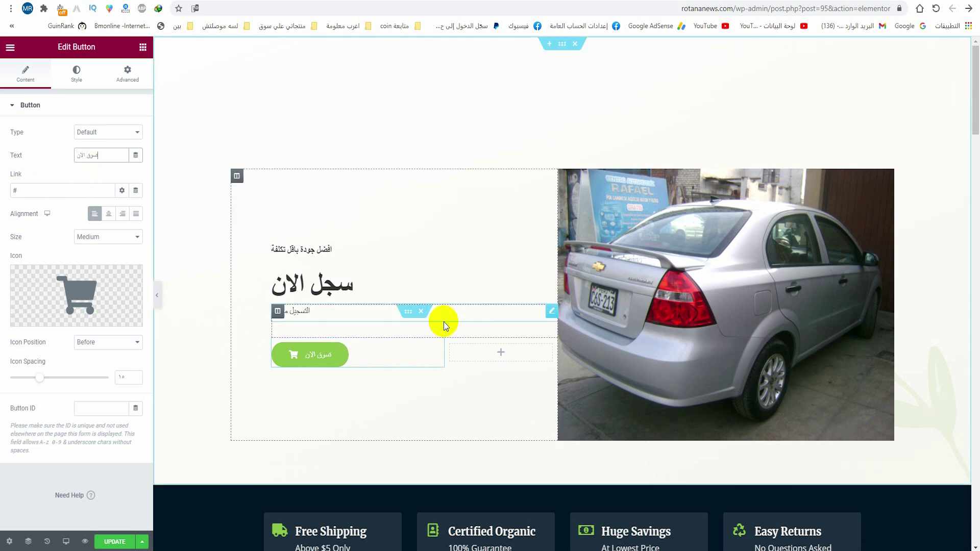
{"action": "left_click", "coordinate": [511, 316]}
- Change the "Free Shipping" icon box title in the dark feature strip to "شحن مجاني"
{"action": "scroll", "coordinate": [510, 315], "scroll_direction": "down", "scroll_amount": 4}
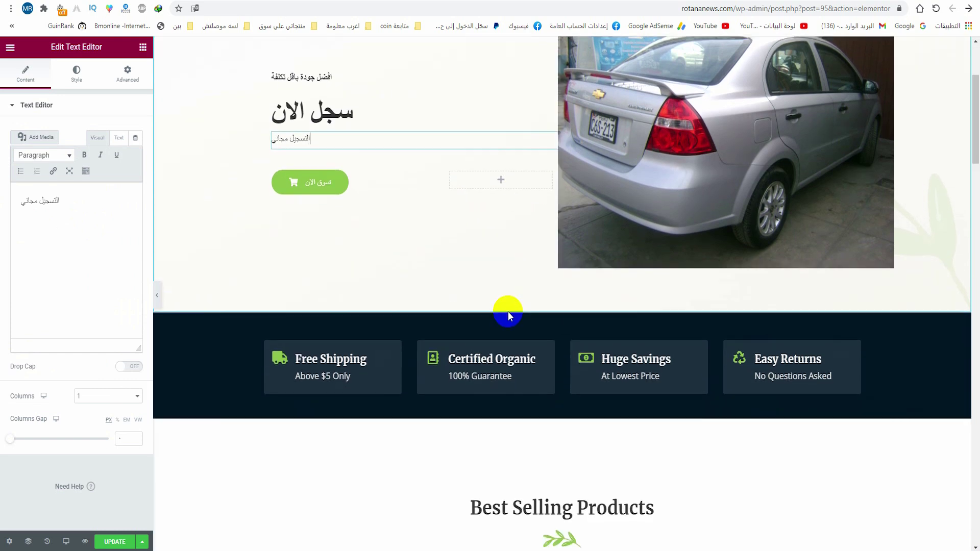
{"action": "left_click", "coordinate": [351, 327]}
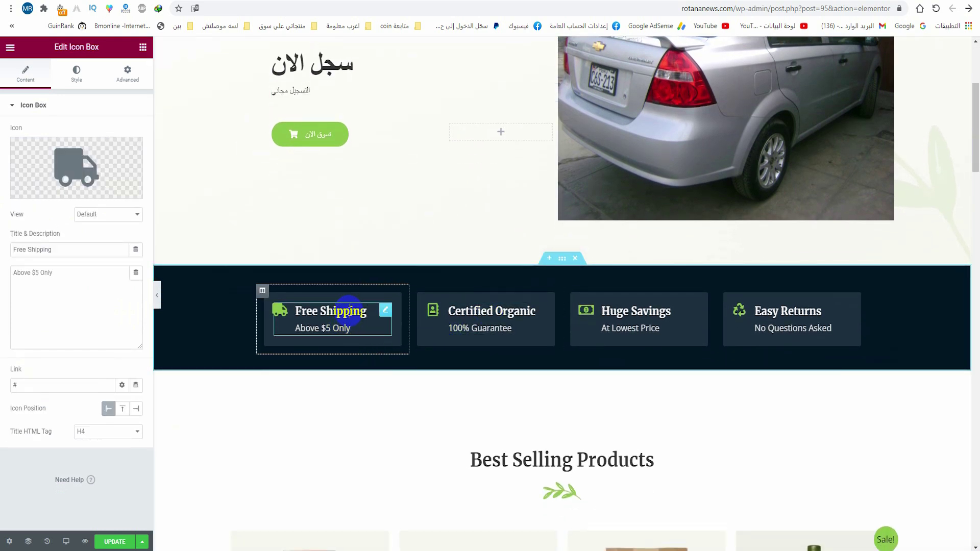
{"action": "left_click_drag", "start_coordinate": [350, 308], "coordinate": [278, 308]}
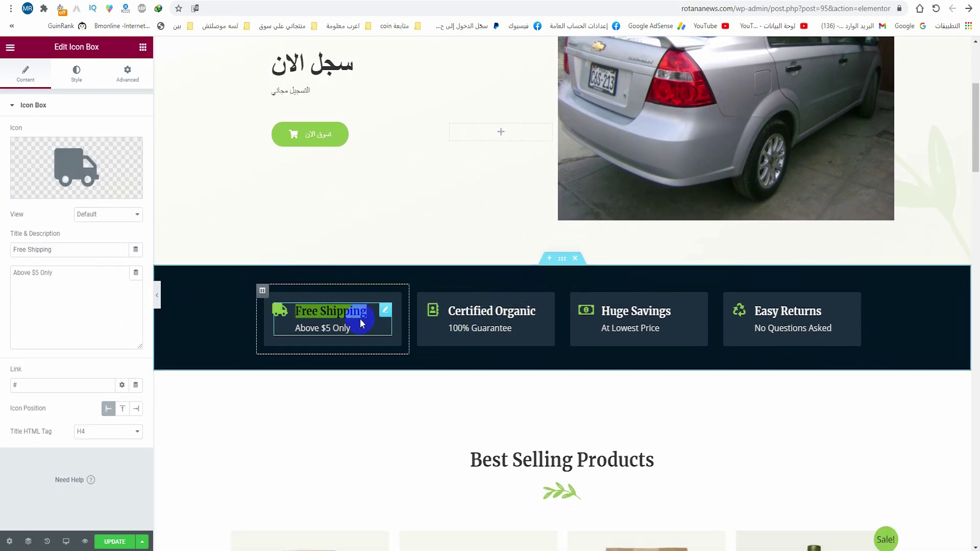
{"action": "type", "text": "م"}
{"action": "key", "text": "BackSpace"}
{"action": "type", "text": "شحن مجاني"}
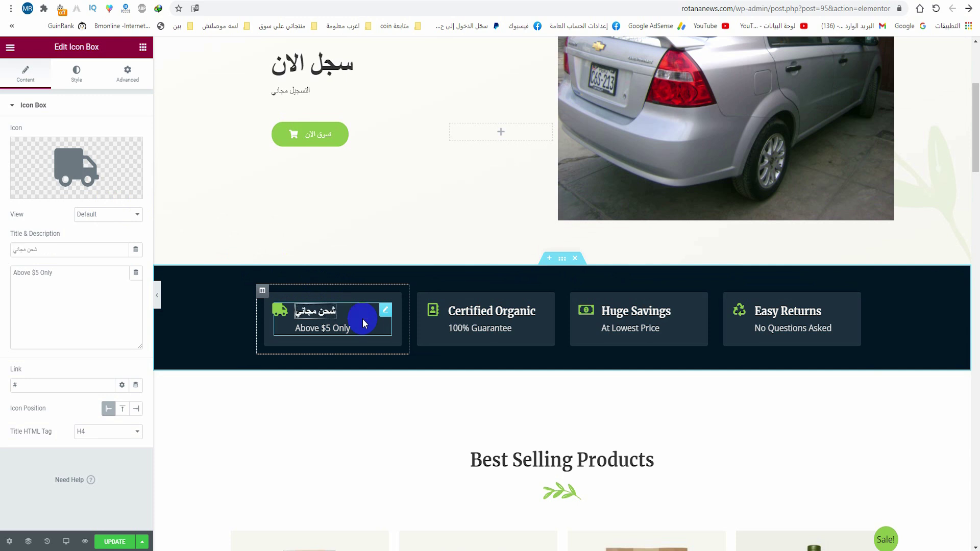
- Change the free-shipping icon box description from "Above $5 Only" to "احصل علي 5 دولار"
{"action": "double_click", "coordinate": [336, 328]}
{"action": "triple_click", "coordinate": [335, 329]}
{"action": "type", "text": "احصل على 5"}
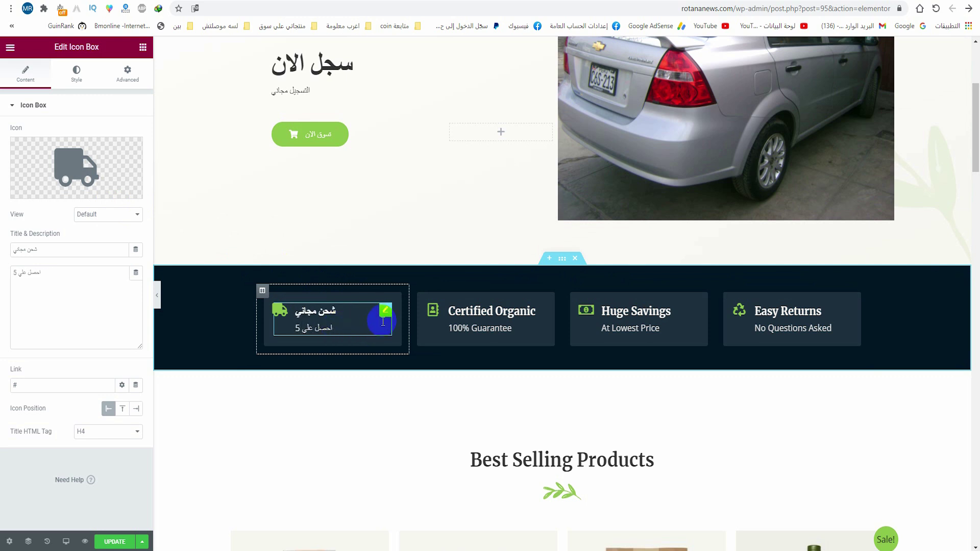
{"action": "type", "text": " دولار"}
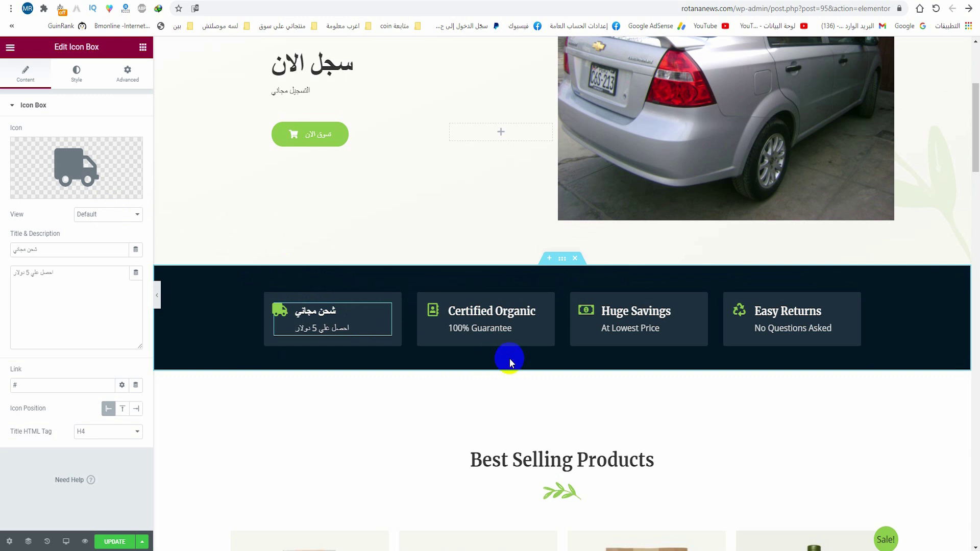
{"action": "left_click", "coordinate": [488, 321]}
{"action": "left_click", "coordinate": [282, 311]}
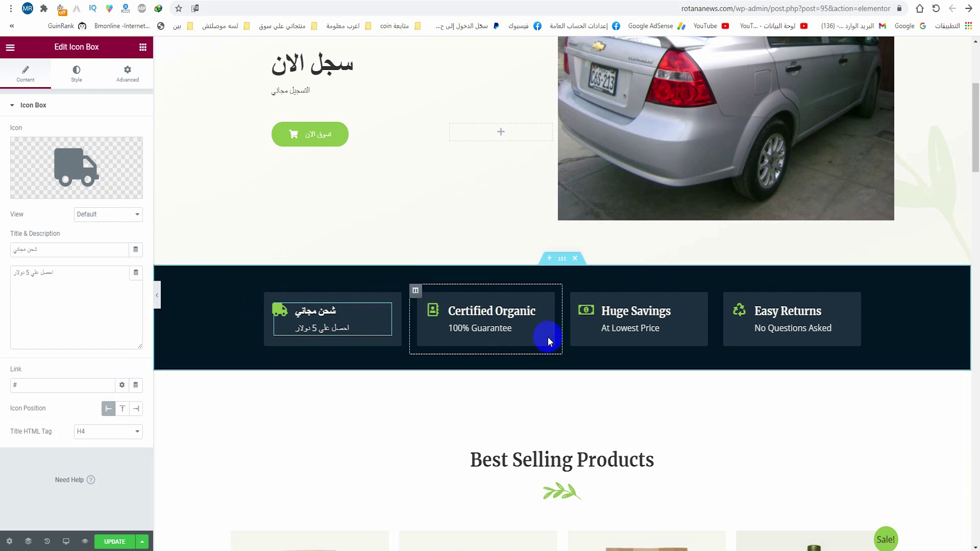
- Look through the remaining home page sections, from the footer and featured brands back up to the hero
{"action": "scroll", "coordinate": [507, 359], "scroll_direction": "down", "scroll_amount": 20}
{"action": "scroll", "coordinate": [487, 399], "scroll_direction": "down", "scroll_amount": 20}
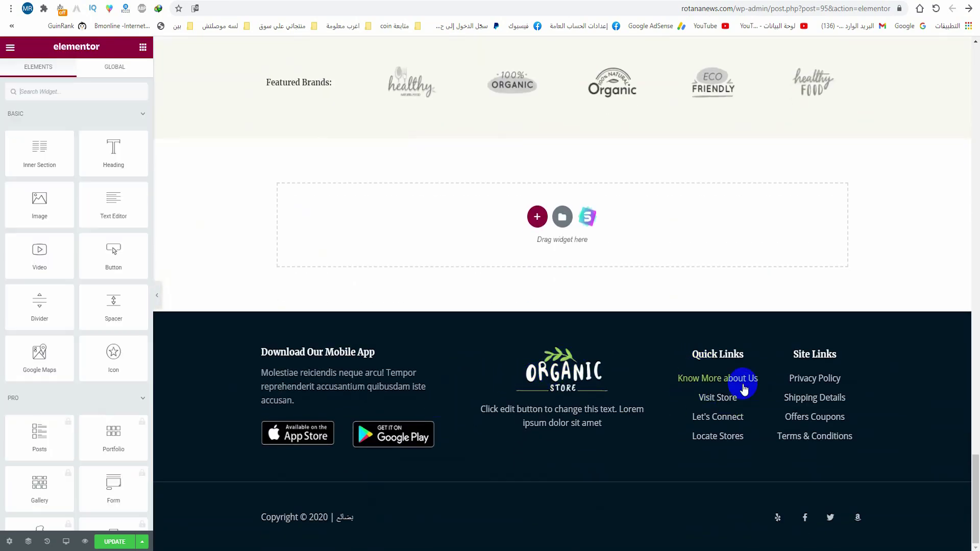
{"action": "scroll", "coordinate": [715, 367], "scroll_direction": "up", "scroll_amount": 5}
{"action": "left_click", "coordinate": [622, 358]}
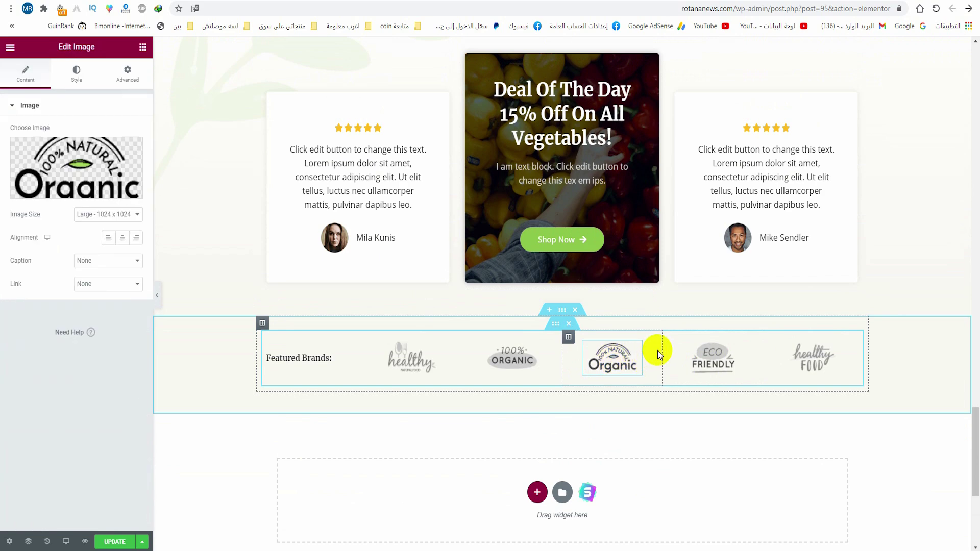
{"action": "scroll", "coordinate": [644, 361], "scroll_direction": "up", "scroll_amount": 7}
{"action": "scroll", "coordinate": [592, 313], "scroll_direction": "up", "scroll_amount": 9}
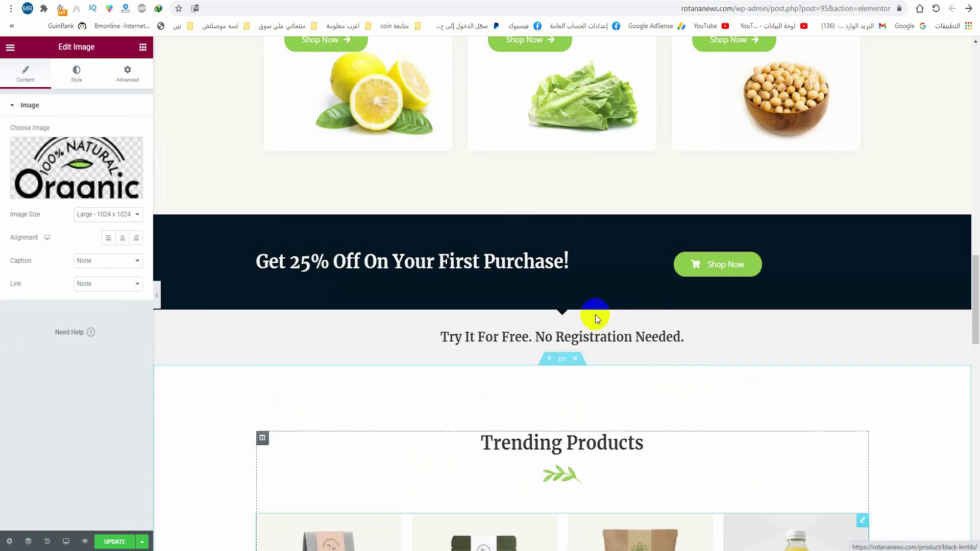
{"action": "left_click", "coordinate": [606, 110]}
{"action": "scroll", "coordinate": [597, 239], "scroll_direction": "up", "scroll_amount": 16}
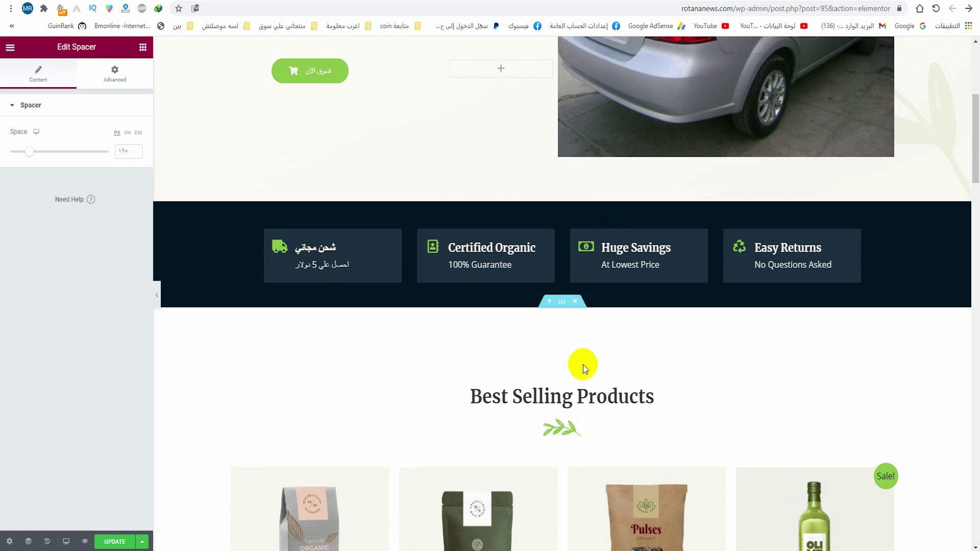
{"action": "scroll", "coordinate": [582, 350], "scroll_direction": "up", "scroll_amount": 5}
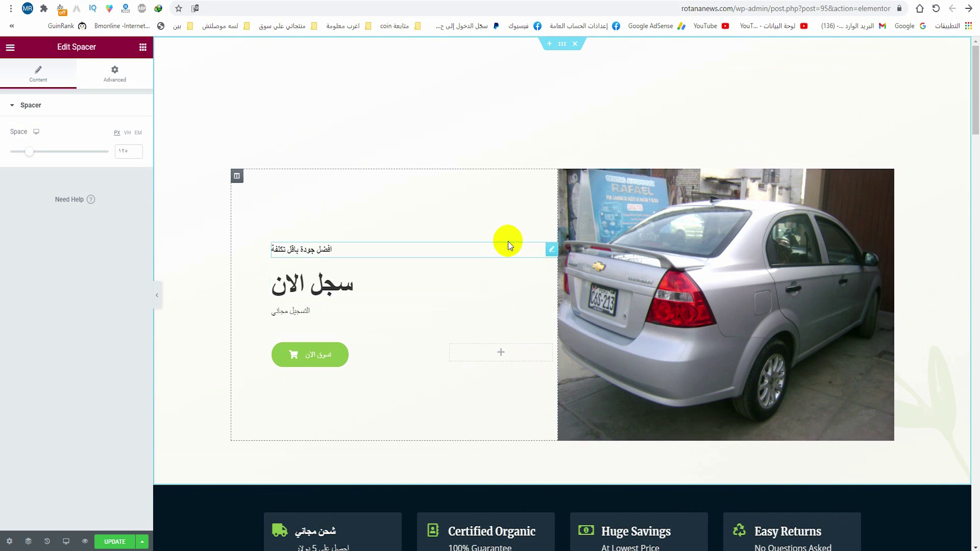
{"action": "left_click", "coordinate": [115, 76]}
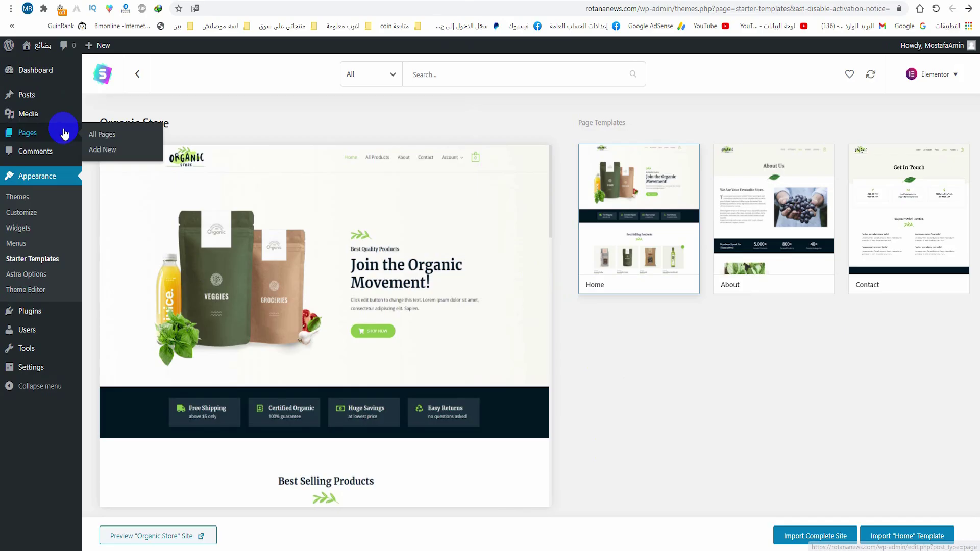
- Create a new page titled "سياسة الخصوصية" and enter placeholder text in its body paragraph
{"action": "left_click", "coordinate": [123, 150]}
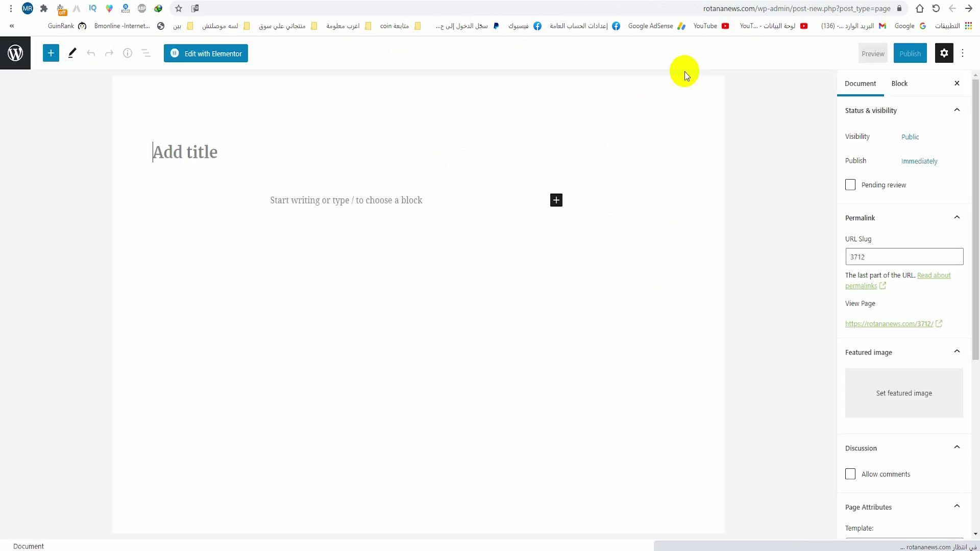
{"action": "type", "text": "سياسة الخص"}
{"action": "key", "text": "BackSpace"}
{"action": "key", "text": "BackSpace"}
{"action": "type", "text": "خصوصية"}
{"action": "left_click", "coordinate": [380, 202]}
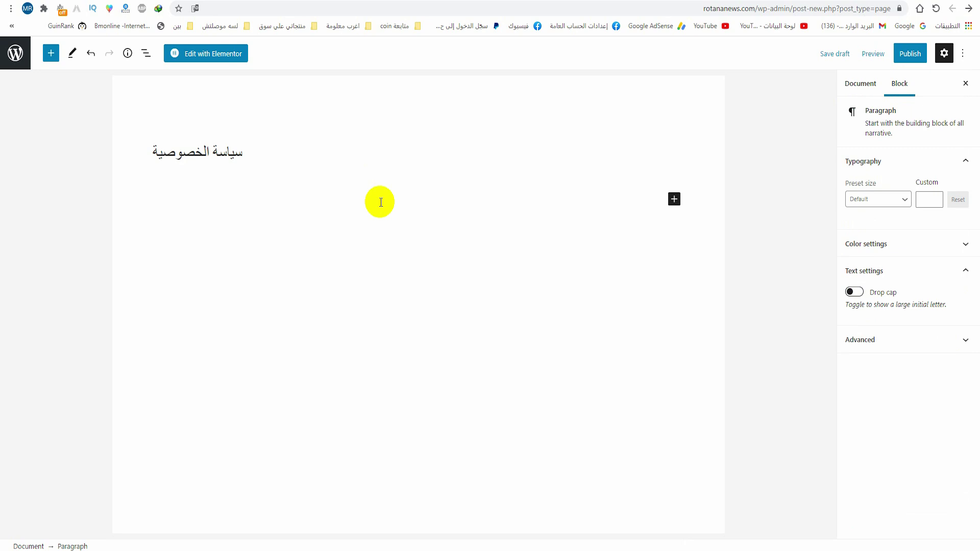
{"action": "type", "text": "بببي"}
- Check the privacy policy page's document settings, publish the page and return to the pages list
{"action": "left_click", "coordinate": [861, 83]}
{"action": "scroll", "coordinate": [904, 233], "scroll_direction": "down", "scroll_amount": 10}
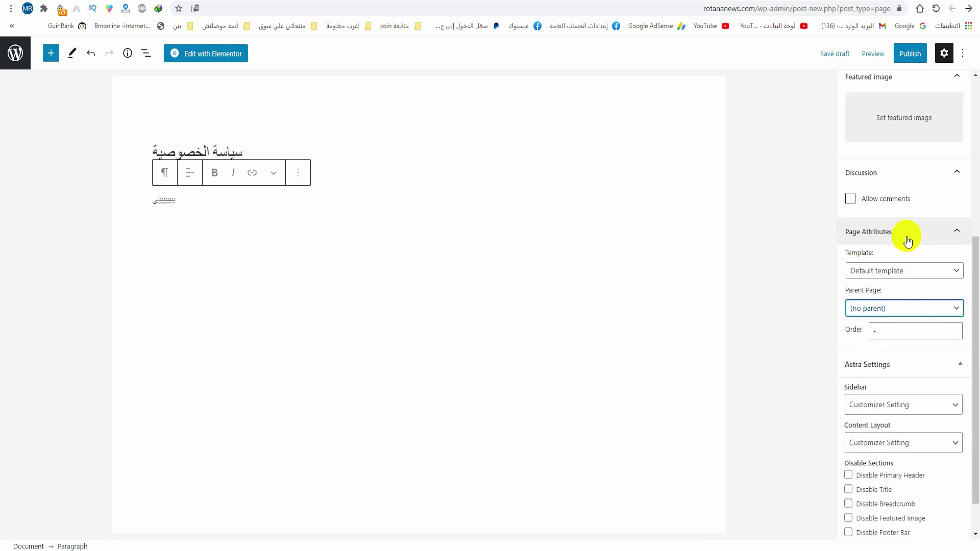
{"action": "left_click", "coordinate": [914, 53]}
{"action": "left_click", "coordinate": [893, 55]}
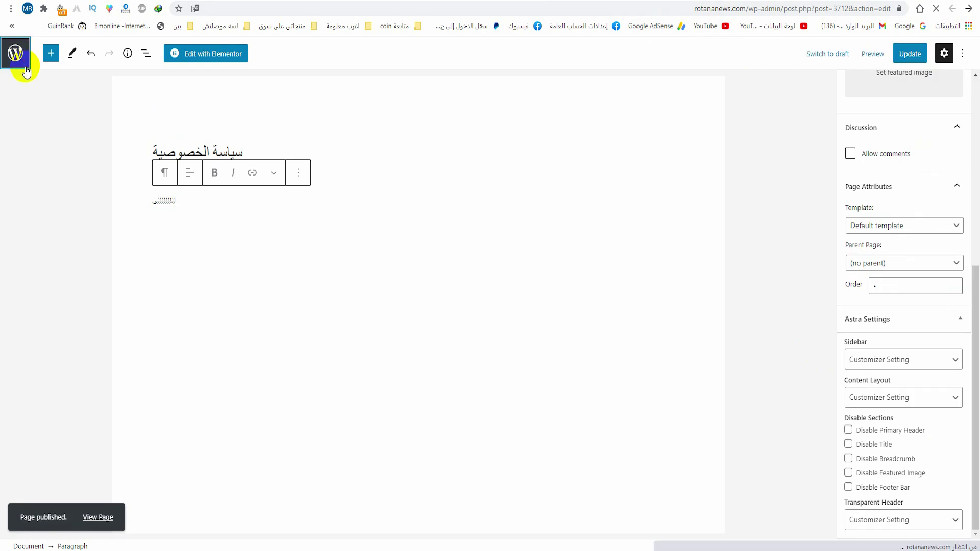
{"action": "left_click", "coordinate": [16, 53]}
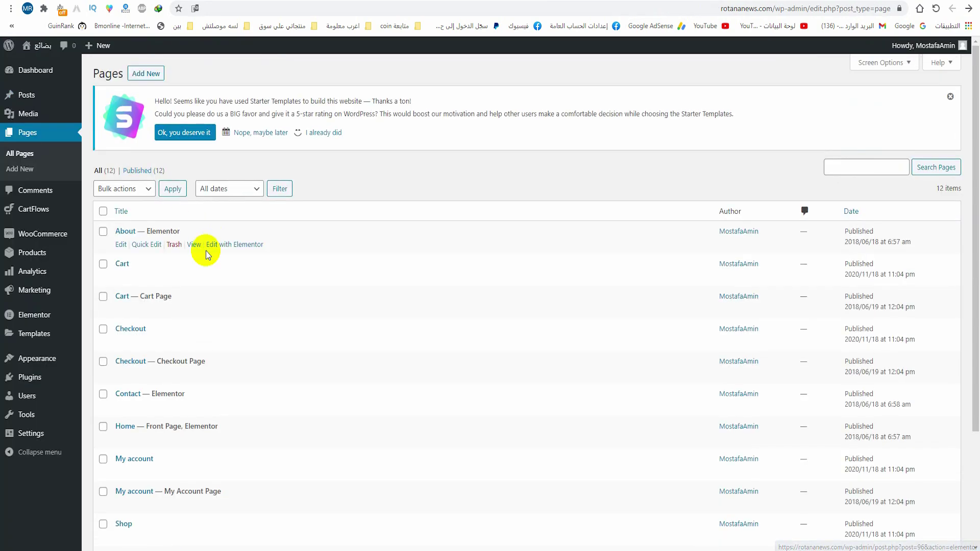
- Search the plugin directory for "contact form 7", then install and activate Contact Form 7
{"action": "left_click", "coordinate": [57, 242]}
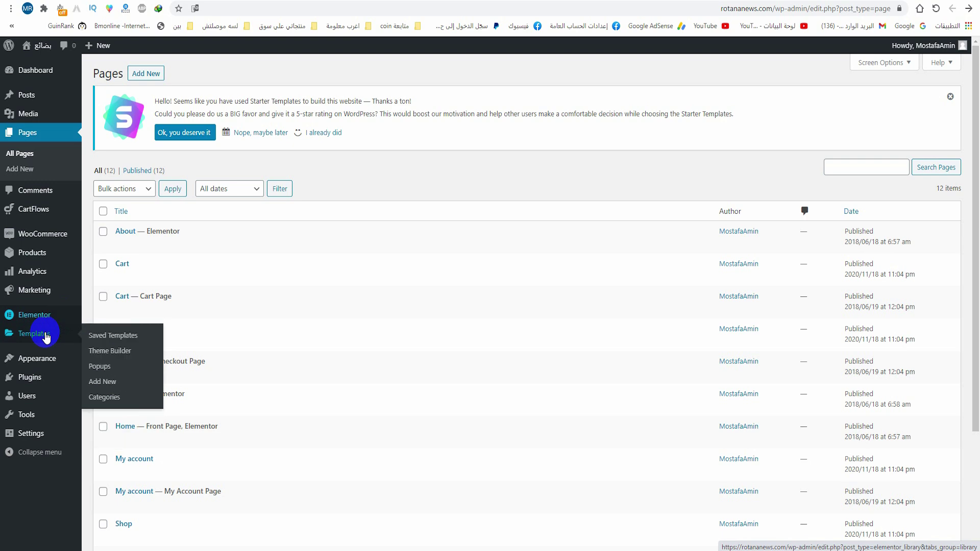
{"action": "mouse_move", "coordinate": [76, 377]}
{"action": "left_click", "coordinate": [126, 395]}
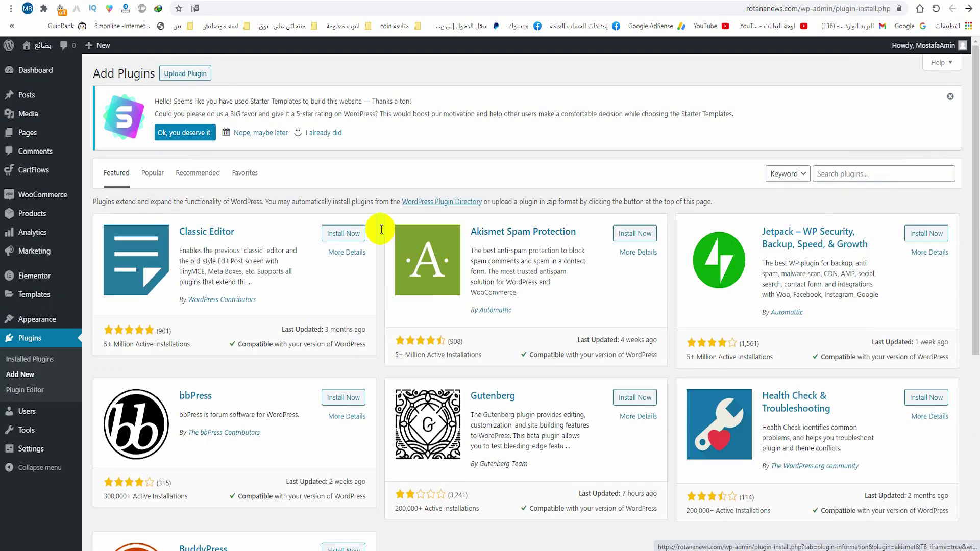
{"action": "type", "text": "contact form 7"}
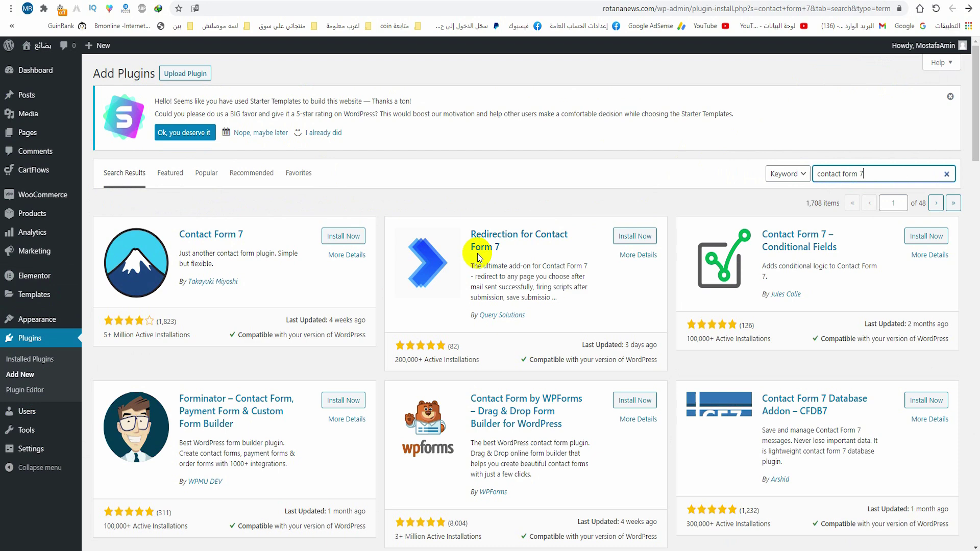
{"action": "left_click", "coordinate": [351, 240]}
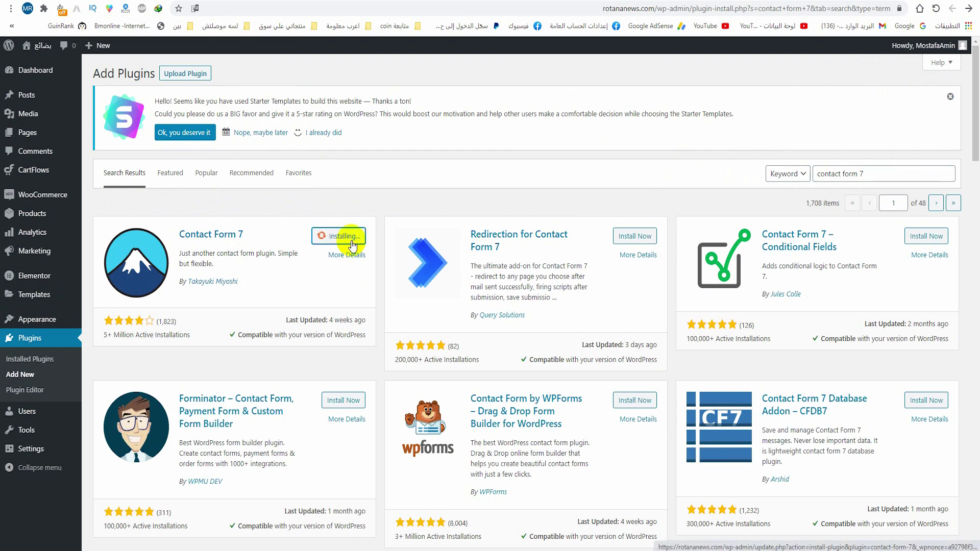
{"action": "left_click", "coordinate": [351, 240]}
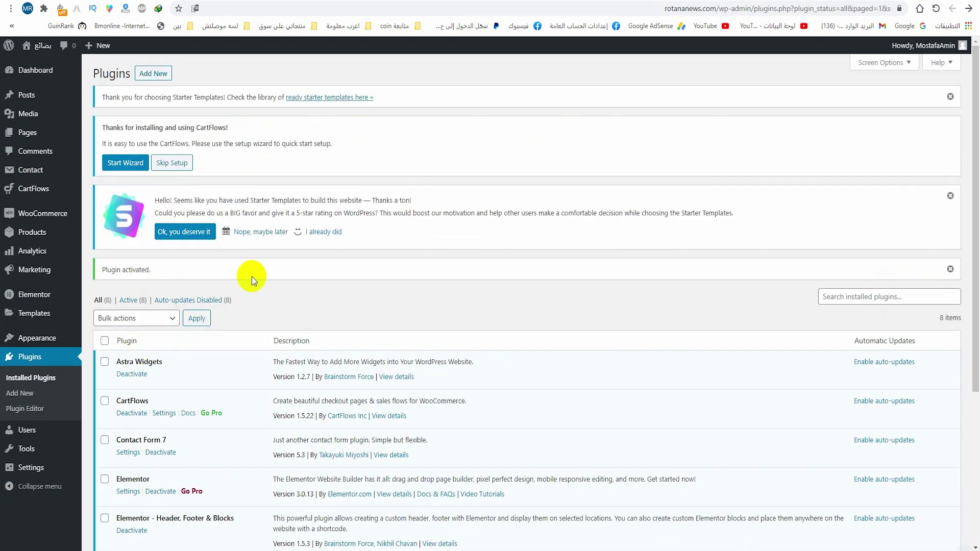
- Open the Contact Form 7 settings and copy the shortcode of Contact form 1
{"action": "scroll", "coordinate": [252, 277], "scroll_direction": "down", "scroll_amount": 2}
{"action": "scroll", "coordinate": [182, 286], "scroll_direction": "down", "scroll_amount": 2}
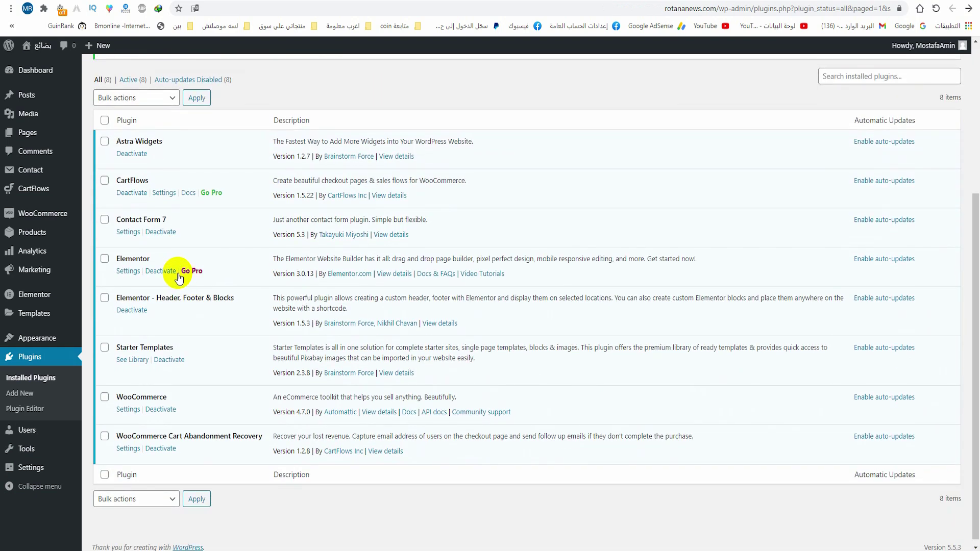
{"action": "left_click", "coordinate": [128, 233]}
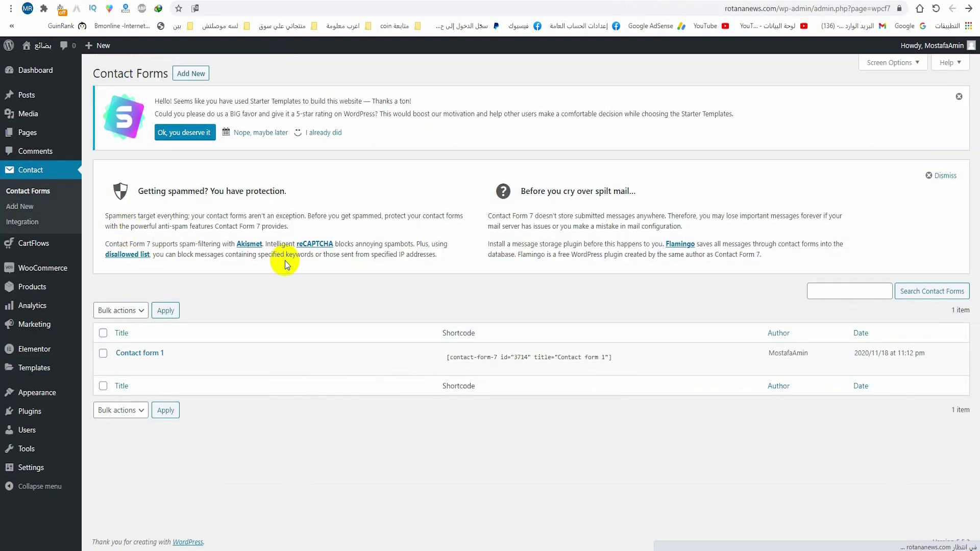
{"action": "left_click", "coordinate": [591, 360]}
{"action": "right_click", "coordinate": [592, 369]}
{"action": "left_click", "coordinate": [571, 372]}
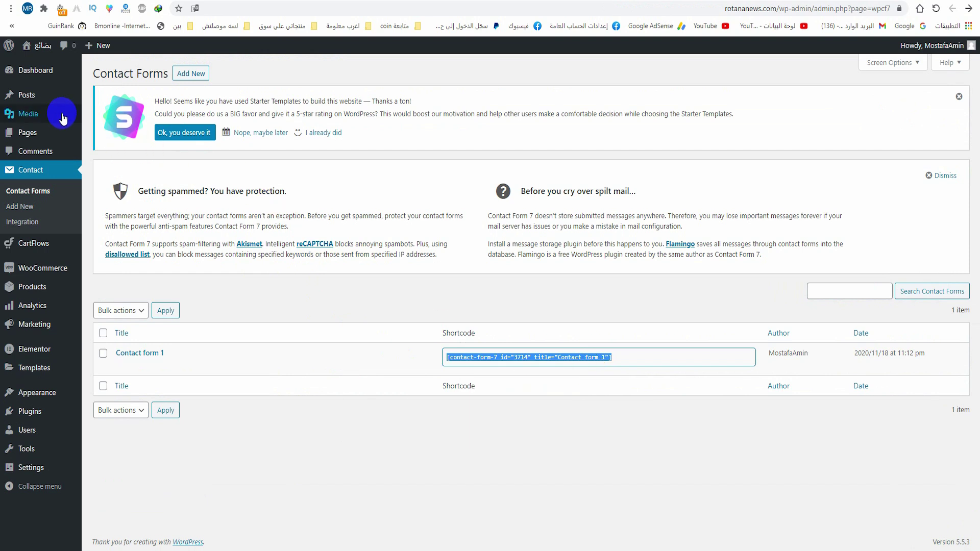
- Create a new page titled "اتصل بنا" and paste the shortcode so it embeds Contact form 1
{"action": "left_click", "coordinate": [102, 150]}
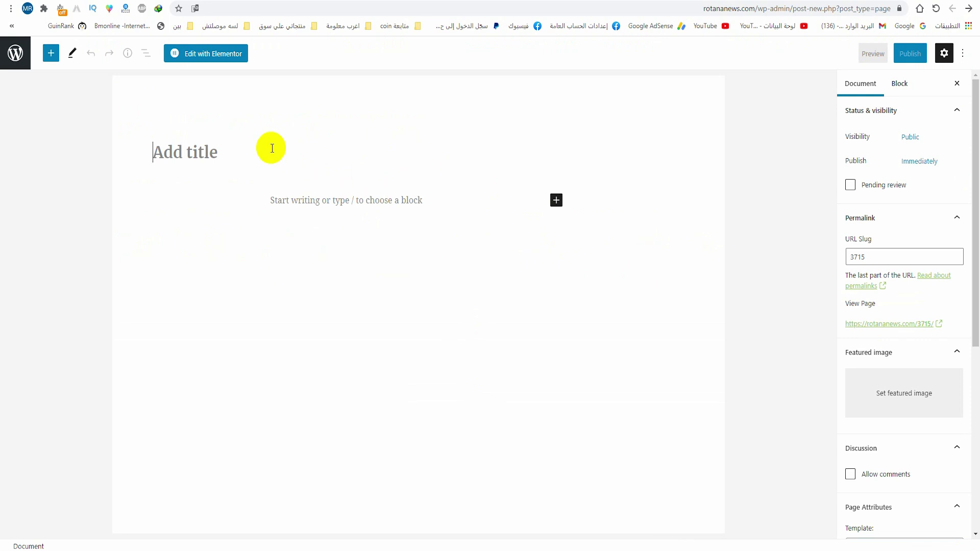
{"action": "type", "text": "اتصل بنا"}
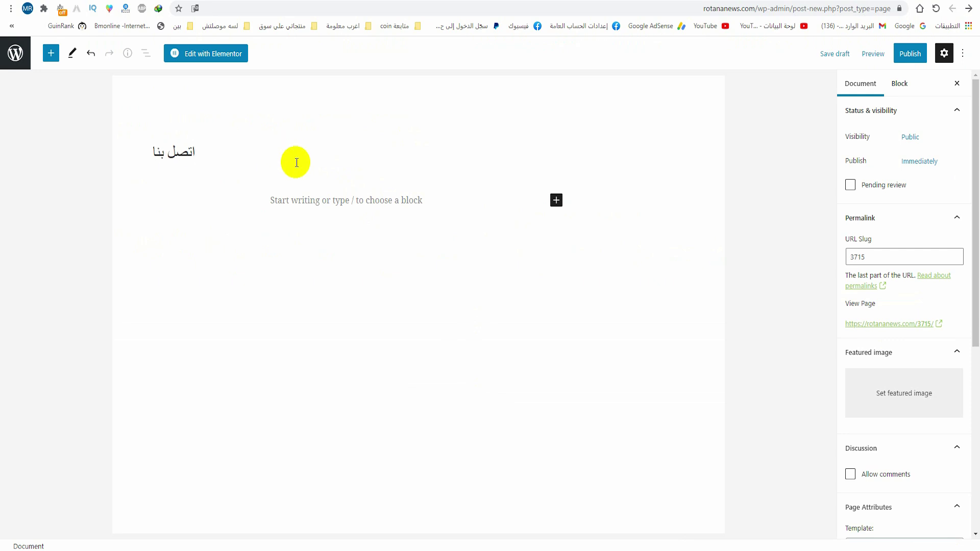
{"action": "left_click", "coordinate": [332, 208]}
{"action": "key", "text": "ctrl+v"}
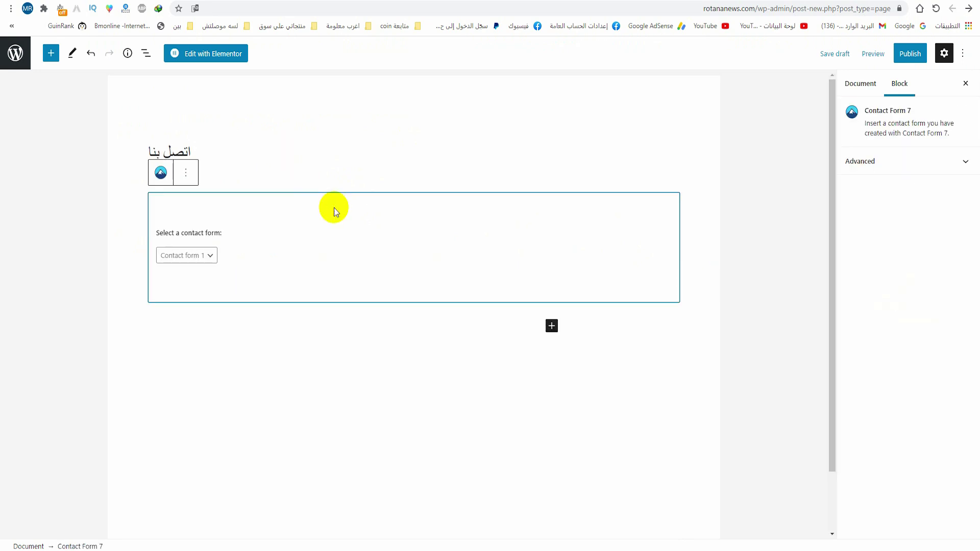
{"action": "left_click", "coordinate": [189, 255]}
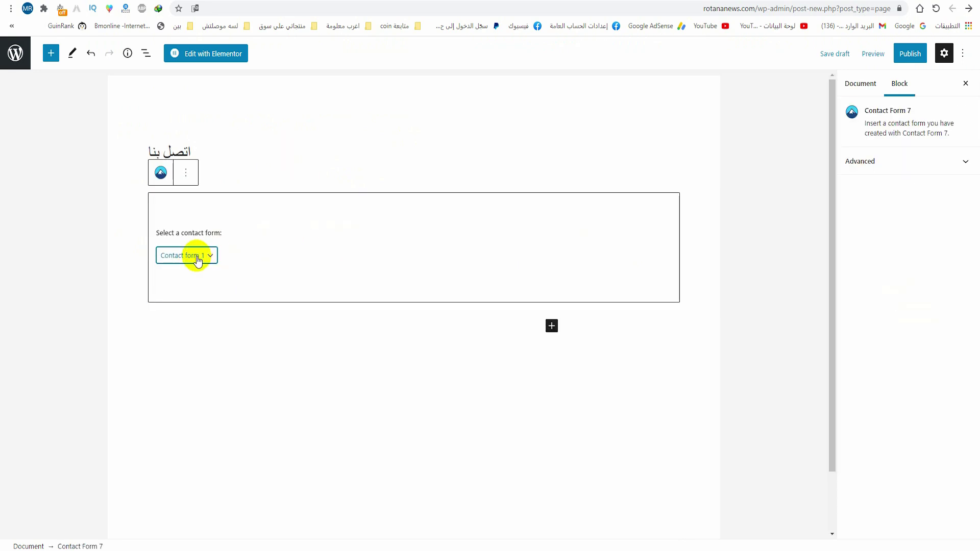
- Publish the "اتصل بنا" page and view its contact form on the live site
{"action": "left_click", "coordinate": [910, 54]}
{"action": "left_click", "coordinate": [884, 53]}
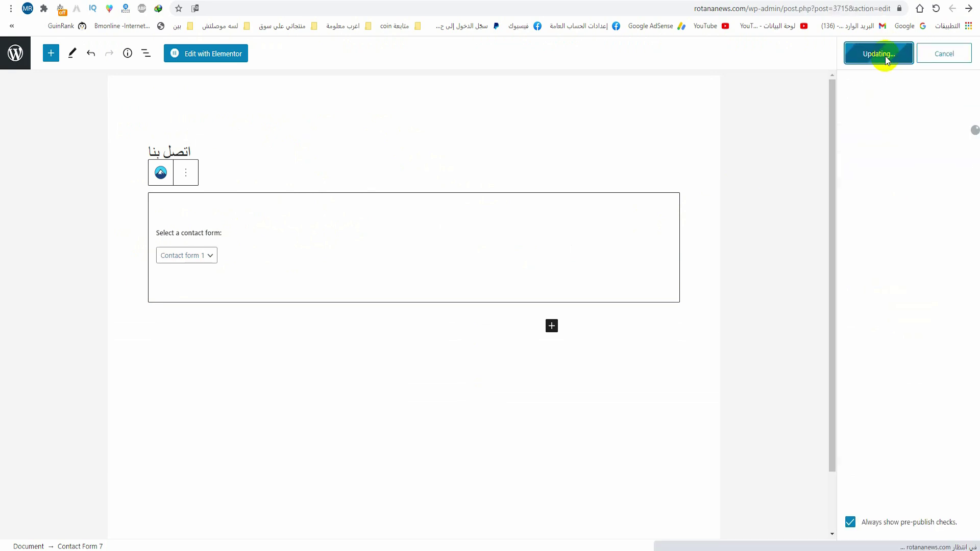
{"action": "left_click", "coordinate": [913, 174]}
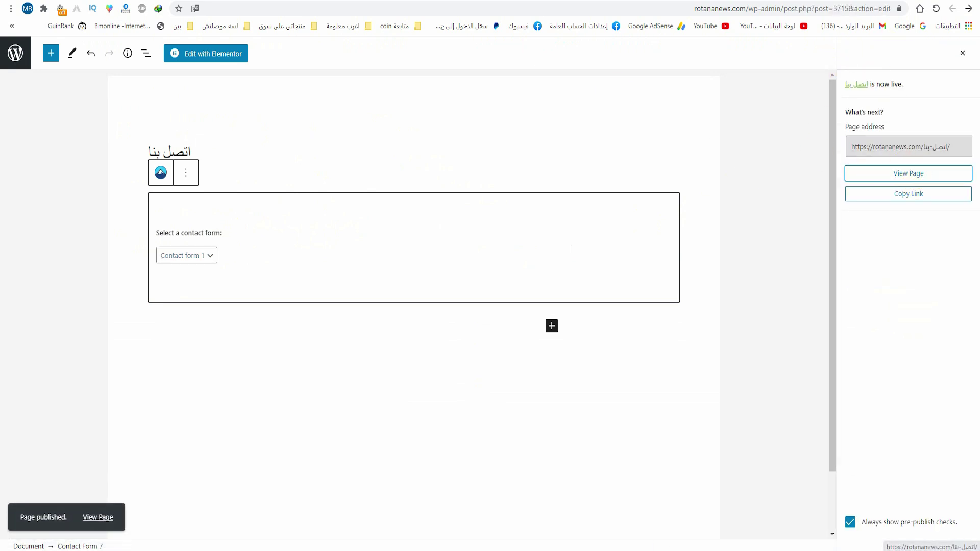
{"action": "scroll", "coordinate": [606, 245], "scroll_direction": "down", "scroll_amount": 5}
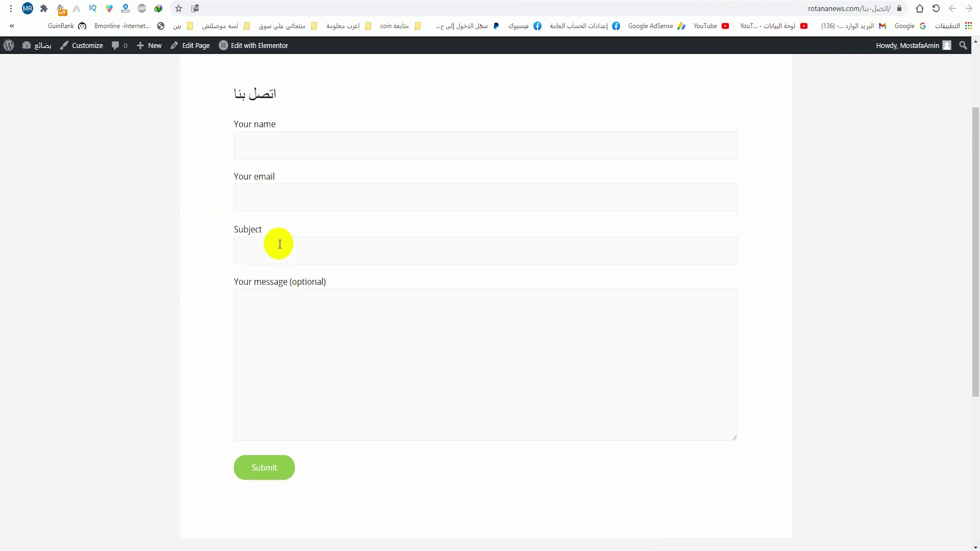
{"action": "scroll", "coordinate": [342, 243], "scroll_direction": "up", "scroll_amount": 2}
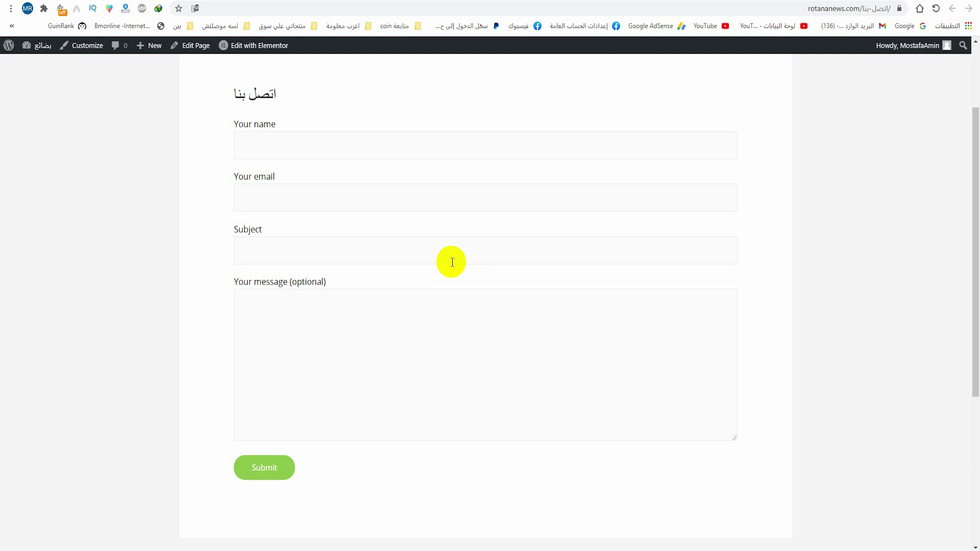
- Go back to the installed plugins, enter the Contact Form 7 settings and open Contact form 1 for editing
{"action": "key", "text": "ctrl+shift+Tab"}
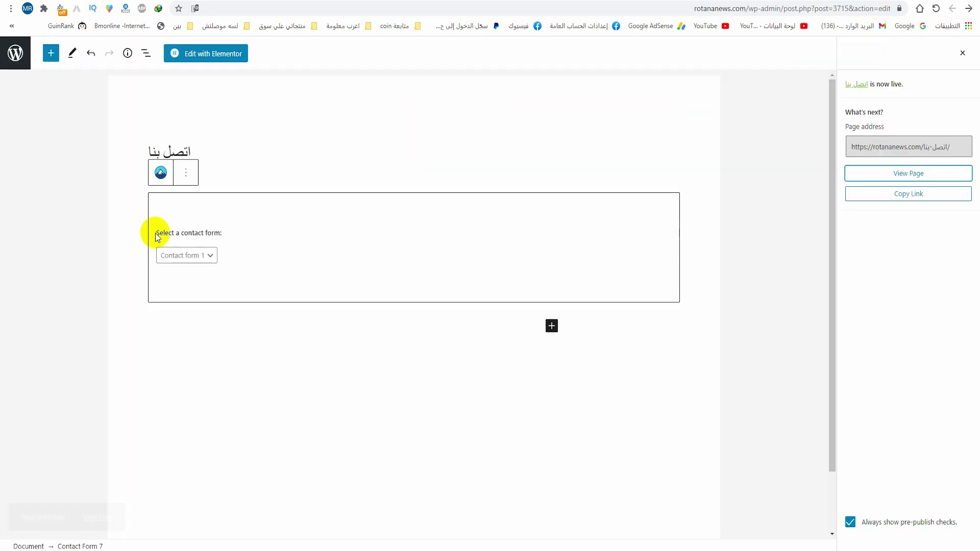
{"action": "left_click", "coordinate": [14, 51]}
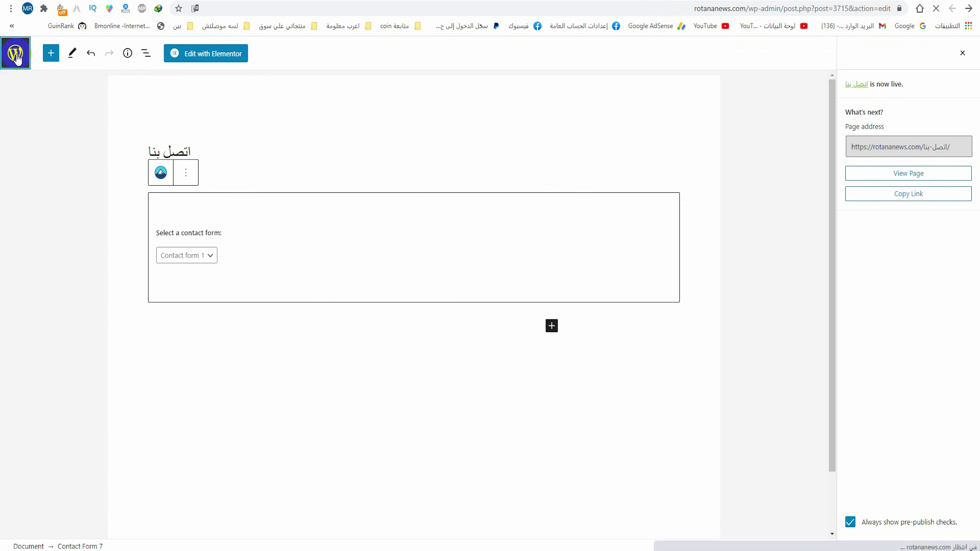
{"action": "mouse_move", "coordinate": [61, 397]}
{"action": "left_click", "coordinate": [137, 399]}
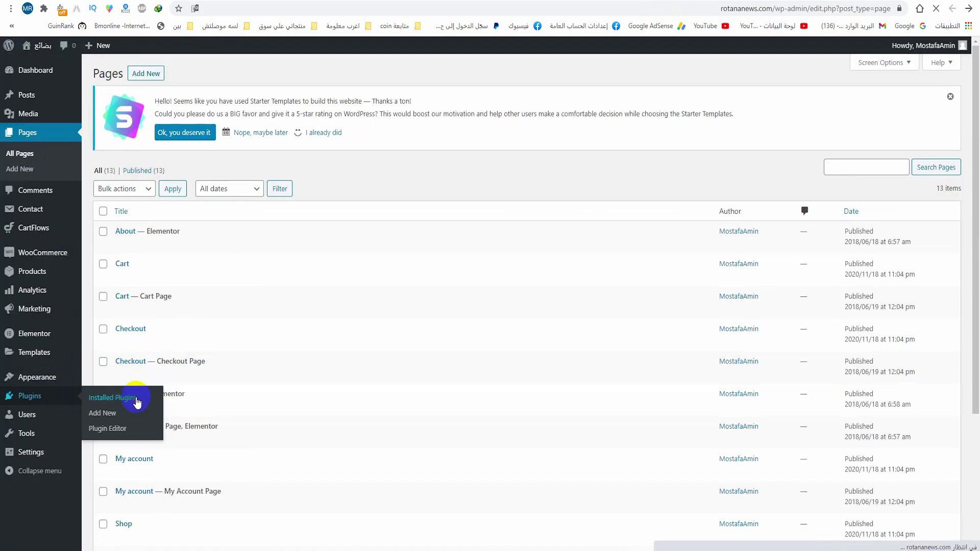
{"action": "scroll", "coordinate": [172, 358], "scroll_direction": "down", "scroll_amount": 2}
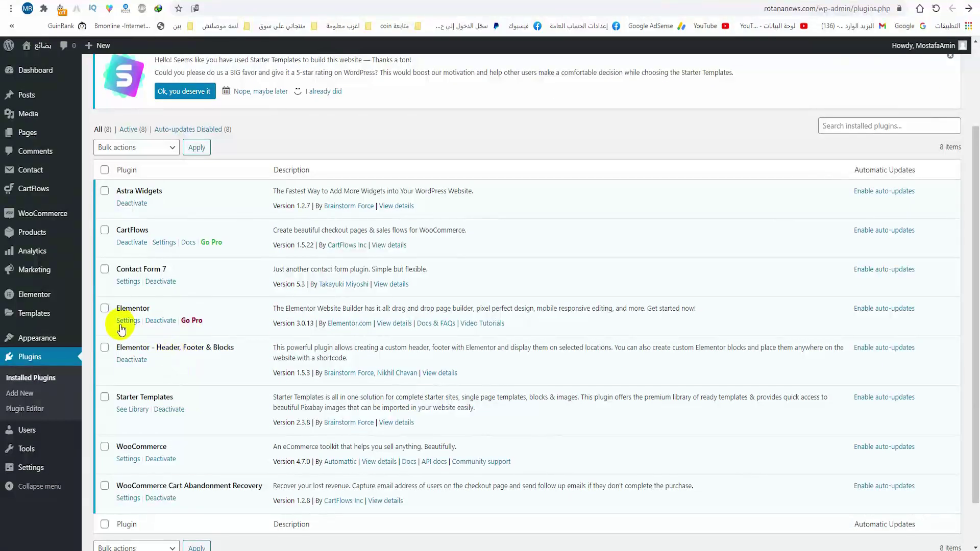
{"action": "left_click", "coordinate": [129, 284]}
{"action": "mouse_move", "coordinate": [158, 350]}
{"action": "left_click", "coordinate": [121, 367]}
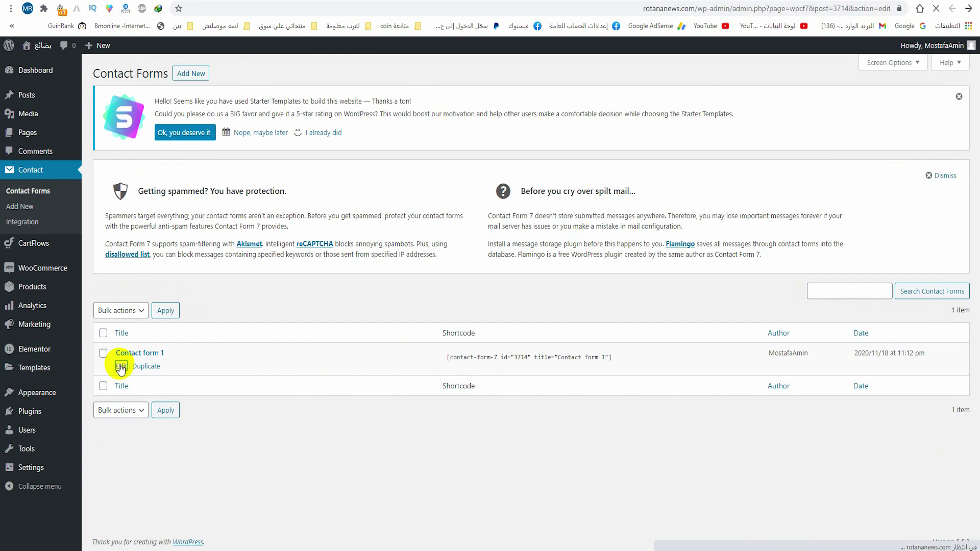
- Open the mail settings of Contact form 1 and review the To recipient tag and the message template
{"action": "left_click", "coordinate": [146, 264]}
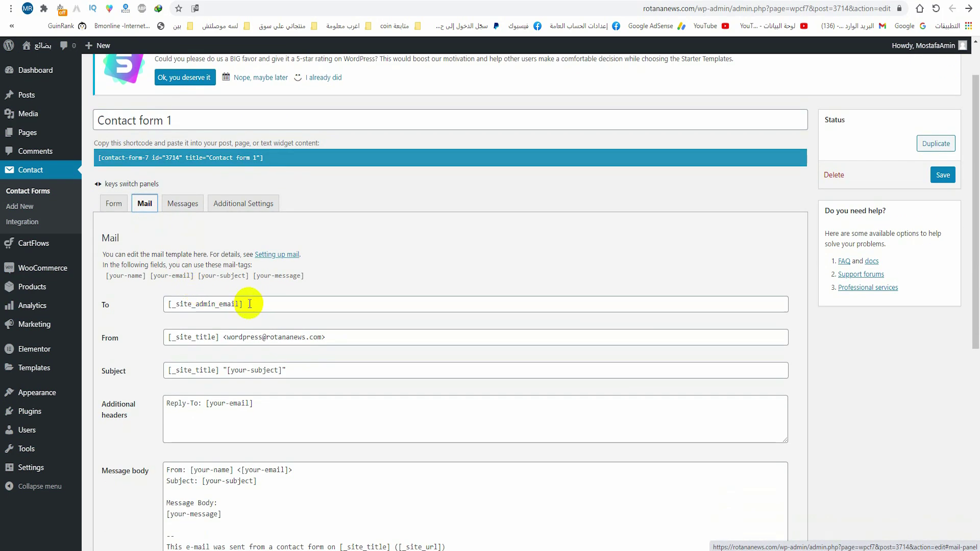
{"action": "left_click_drag", "start_coordinate": [176, 306], "coordinate": [239, 317]}
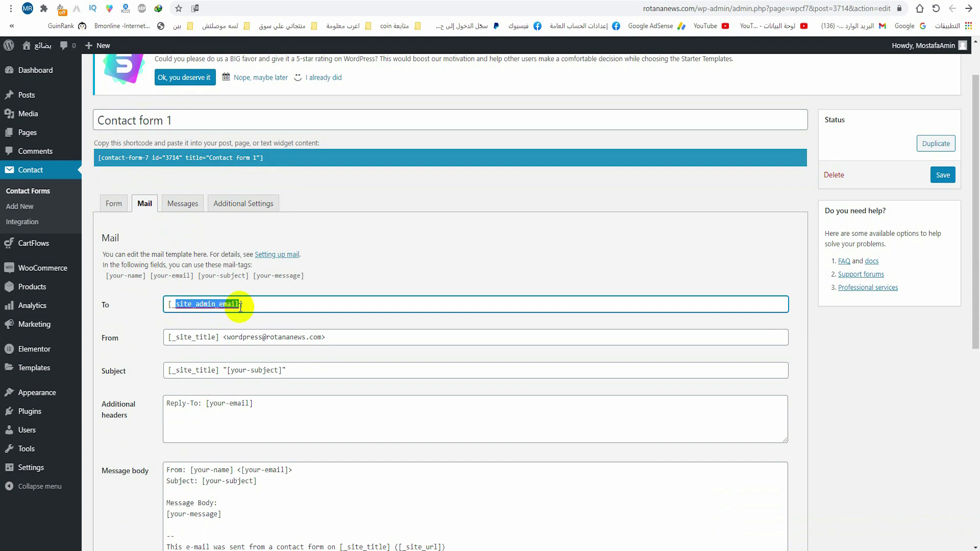
{"action": "left_click_drag", "start_coordinate": [239, 305], "coordinate": [169, 305]}
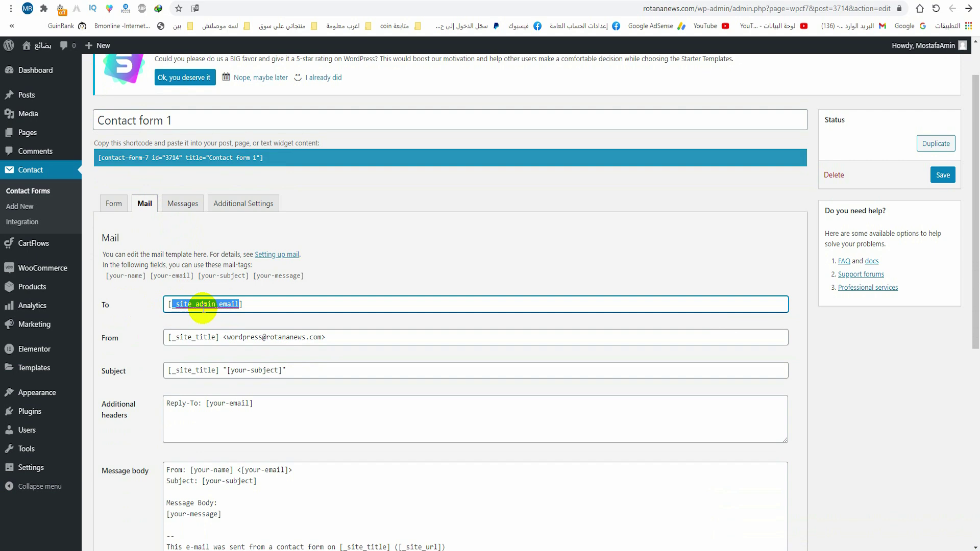
{"action": "scroll", "coordinate": [324, 328], "scroll_direction": "down", "scroll_amount": 7}
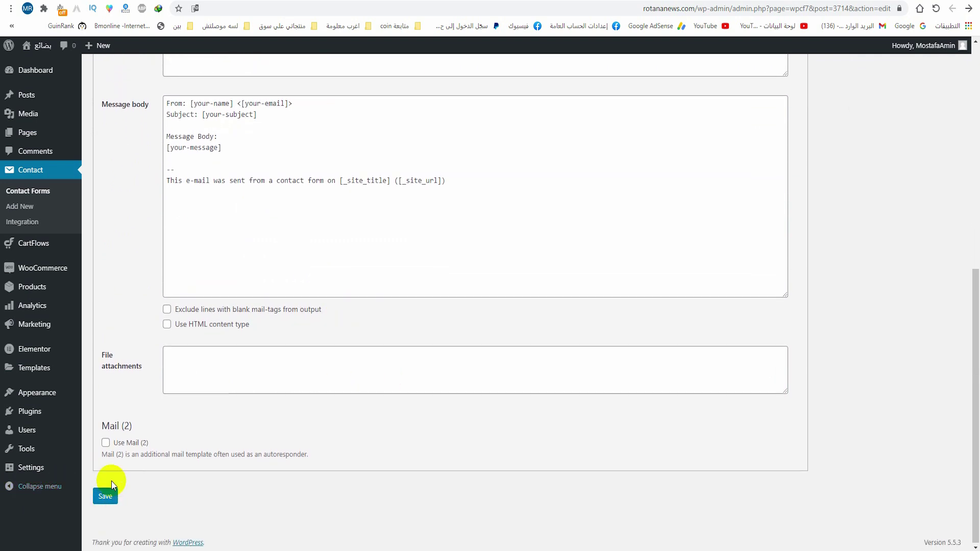
{"action": "scroll", "coordinate": [110, 470], "scroll_direction": "up", "scroll_amount": 3}
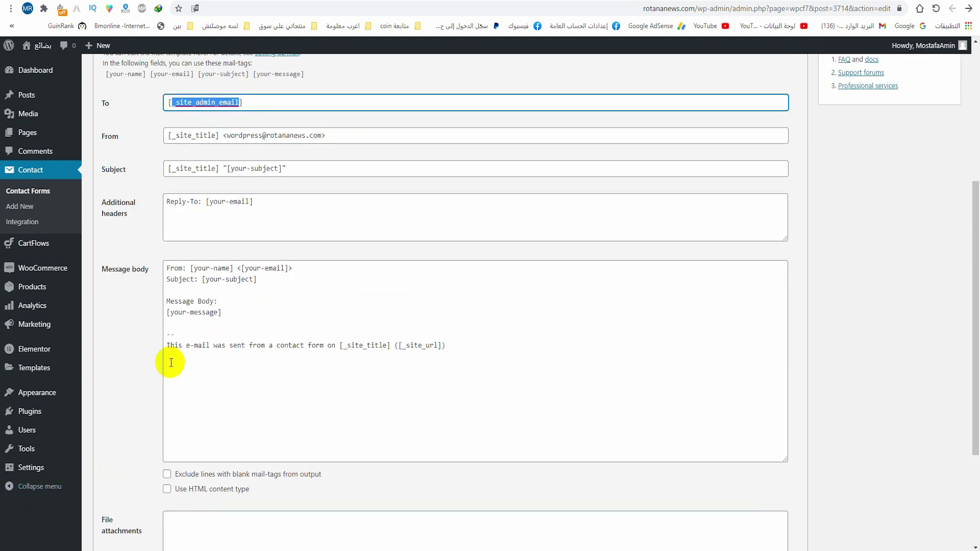
- Create a new page titled "من نحن" with a body paragraph of repeated "ي" characters as filler, and publish it
{"action": "mouse_move", "coordinate": [44, 133]}
{"action": "left_click", "coordinate": [107, 153]}
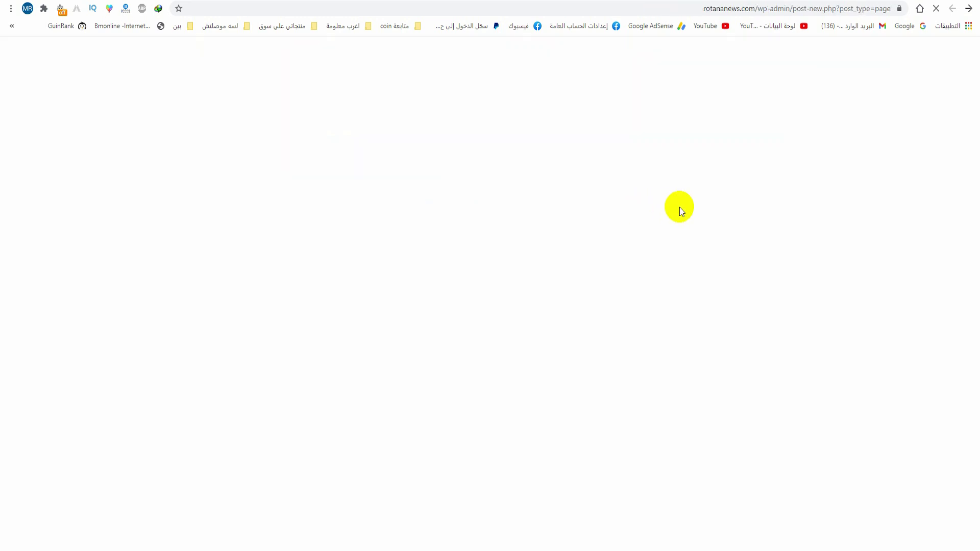
{"action": "type", "text": "ك"}
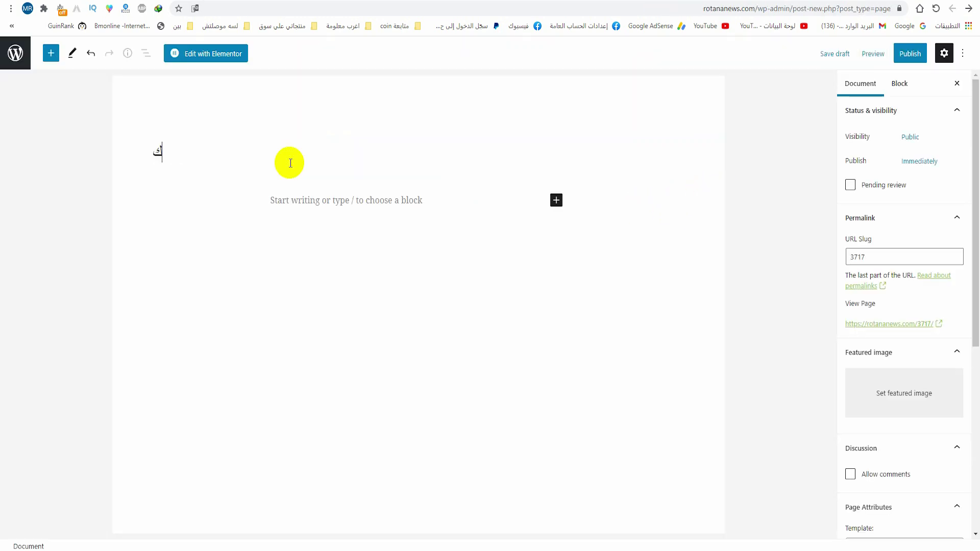
{"action": "key", "text": "BackSpace"}
{"action": "type", "text": "من نحن"}
{"action": "left_click", "coordinate": [315, 202]}
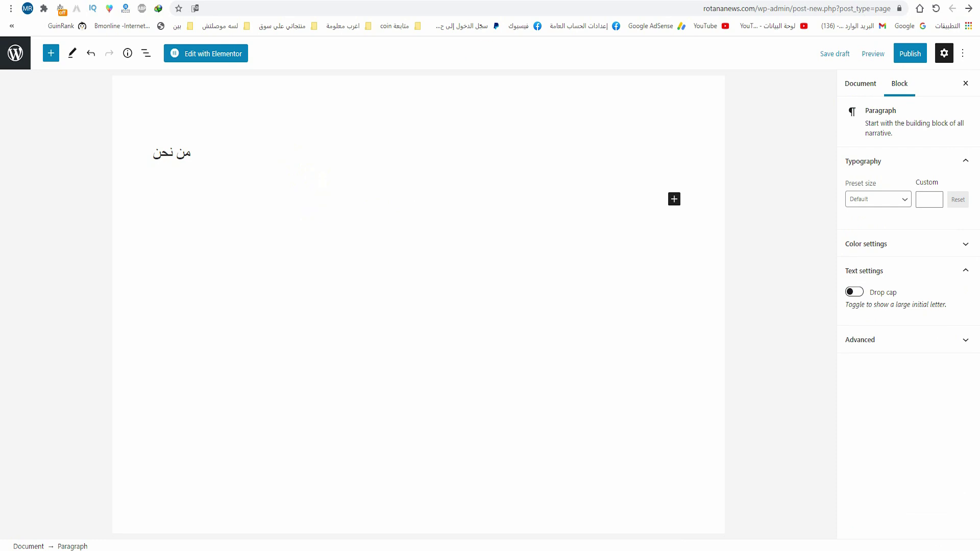
{"action": "type", "text": "يييييييييييييييييييي"}
{"action": "left_click", "coordinate": [914, 54]}
{"action": "left_click", "coordinate": [888, 60]}
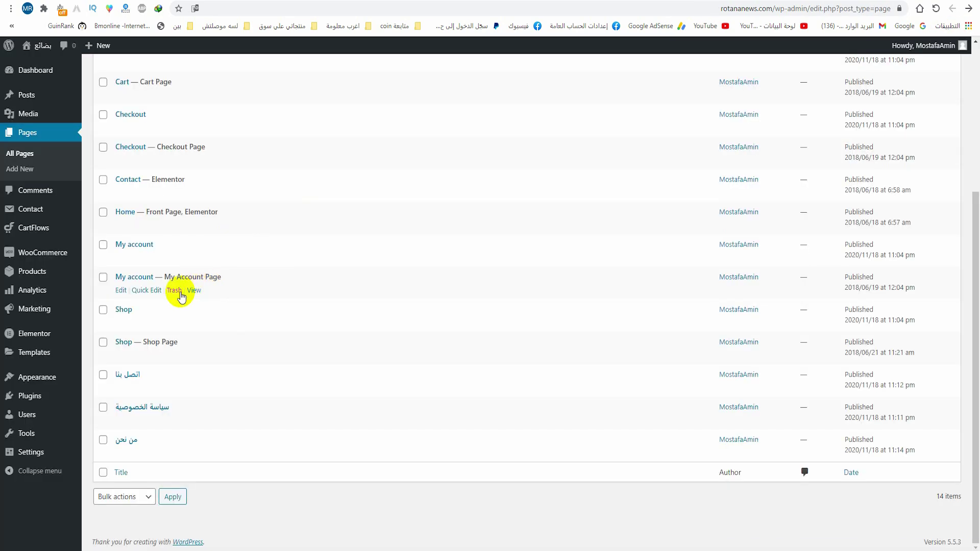
- Move the Elementor page "About" to the trash from the list of all pages
{"action": "scroll", "coordinate": [168, 280], "scroll_direction": "up", "scroll_amount": 1}
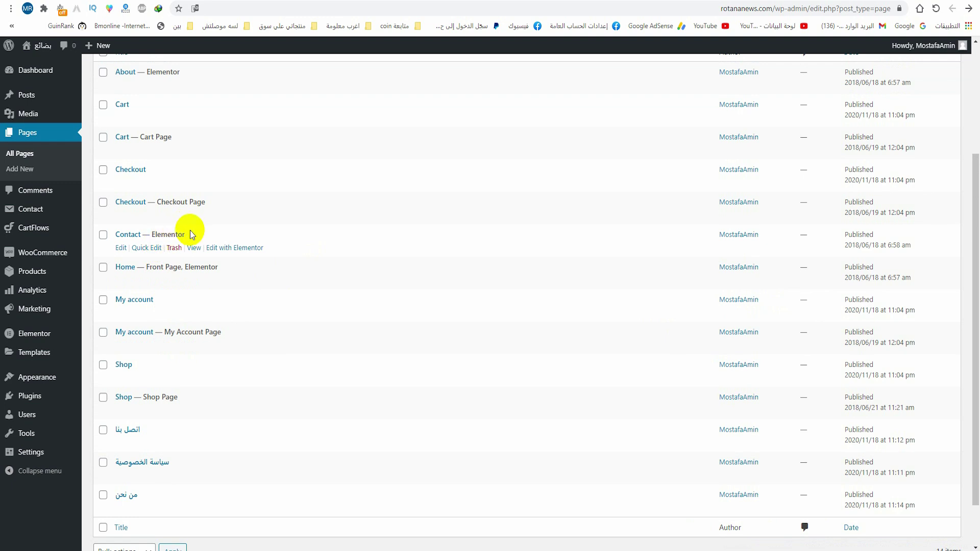
{"action": "scroll", "coordinate": [169, 230], "scroll_direction": "up", "scroll_amount": 4}
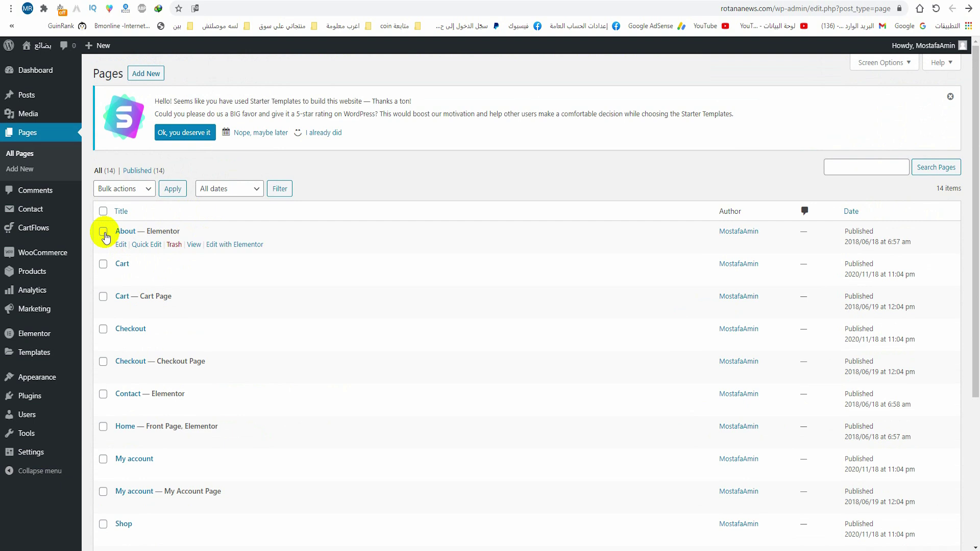
{"action": "scroll", "coordinate": [131, 357], "scroll_direction": "down", "scroll_amount": 1}
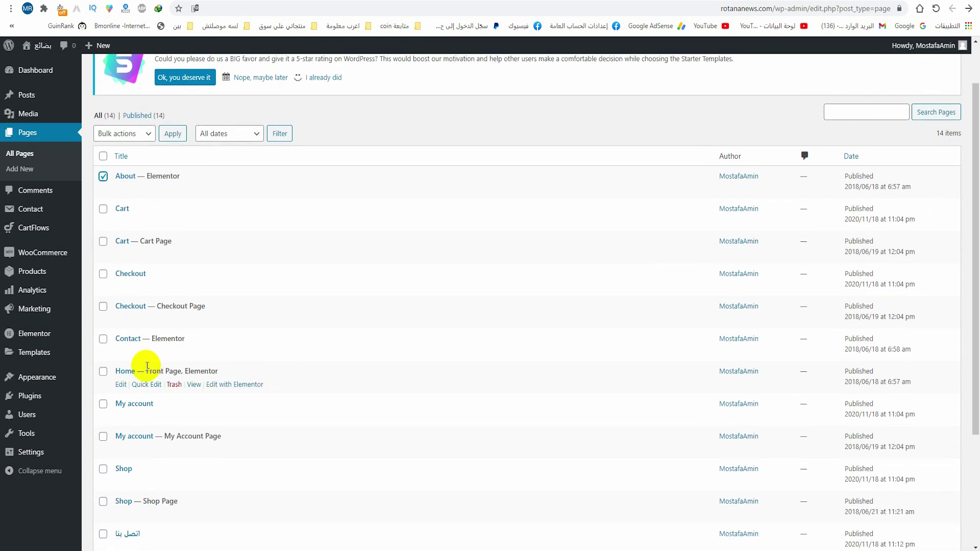
{"action": "scroll", "coordinate": [119, 503], "scroll_direction": "down", "scroll_amount": 1}
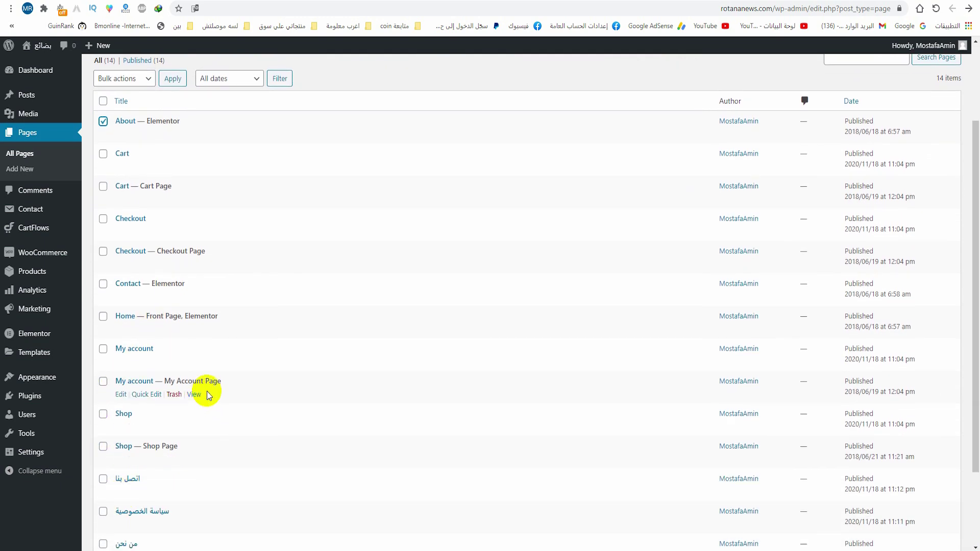
{"action": "scroll", "coordinate": [258, 143], "scroll_direction": "up", "scroll_amount": 1}
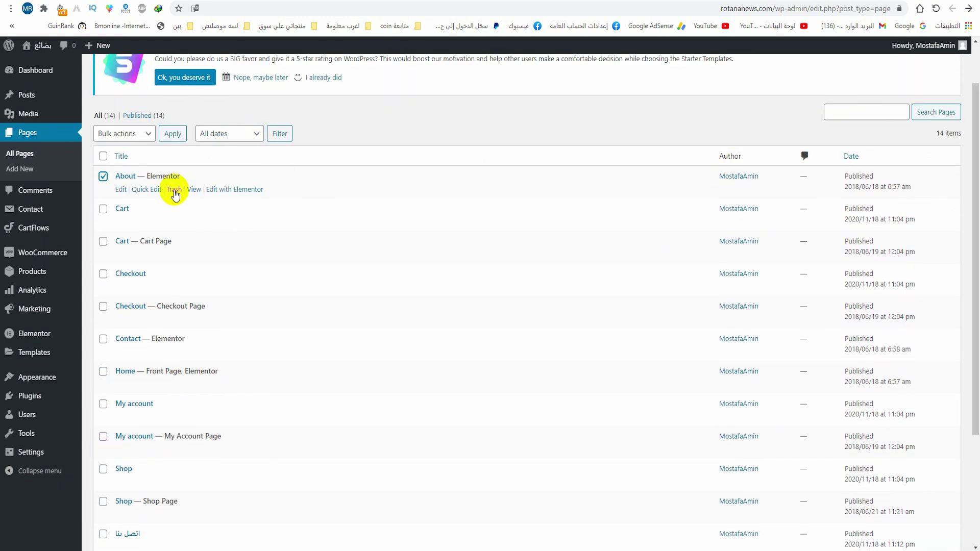
{"action": "left_click", "coordinate": [174, 190]}
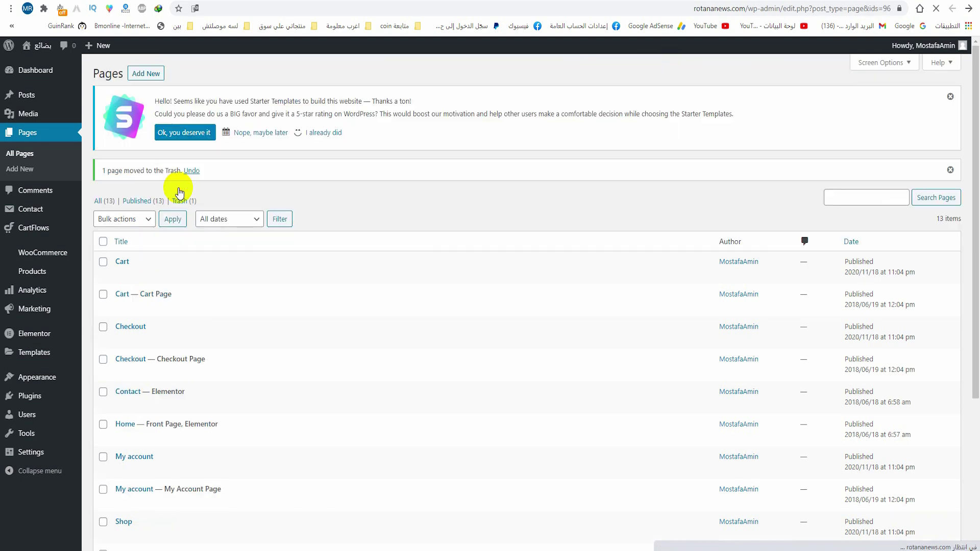
- Move the Elementor page "Contact" to the trash
{"action": "scroll", "coordinate": [168, 204], "scroll_direction": "down", "scroll_amount": 1}
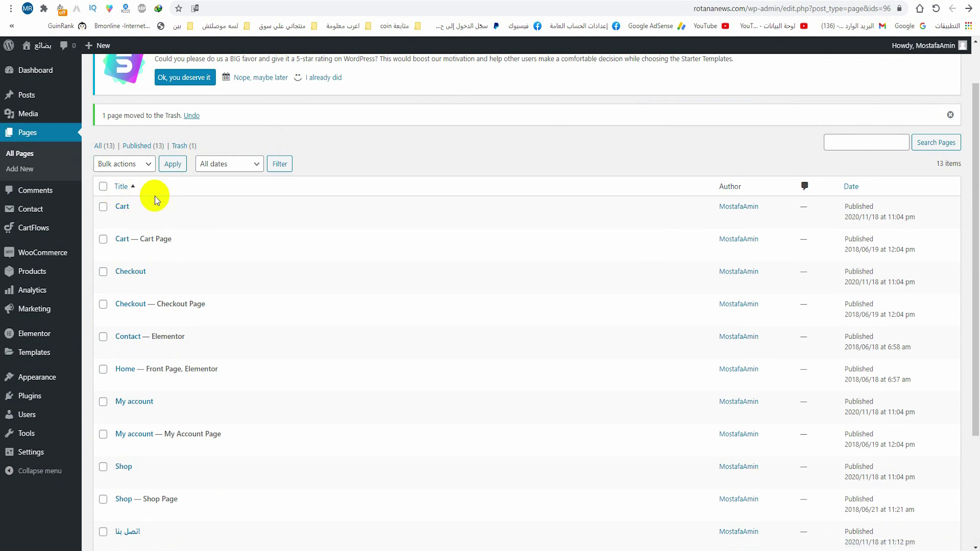
{"action": "left_click", "coordinate": [103, 337]}
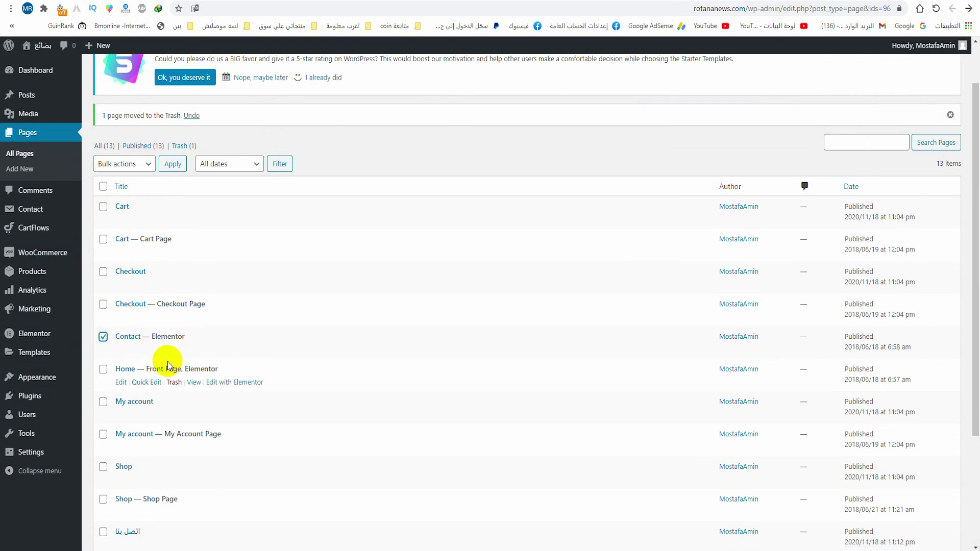
{"action": "left_click", "coordinate": [174, 350]}
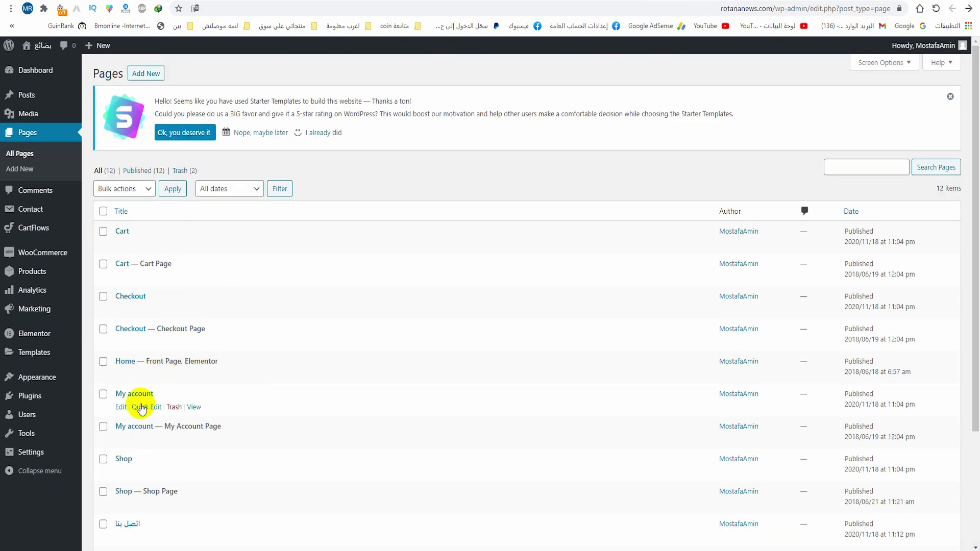
- Retitle the "My account" page marked My Account Page as "تسجيل دخول", update it and return to the pages list
{"action": "left_click", "coordinate": [121, 440]}
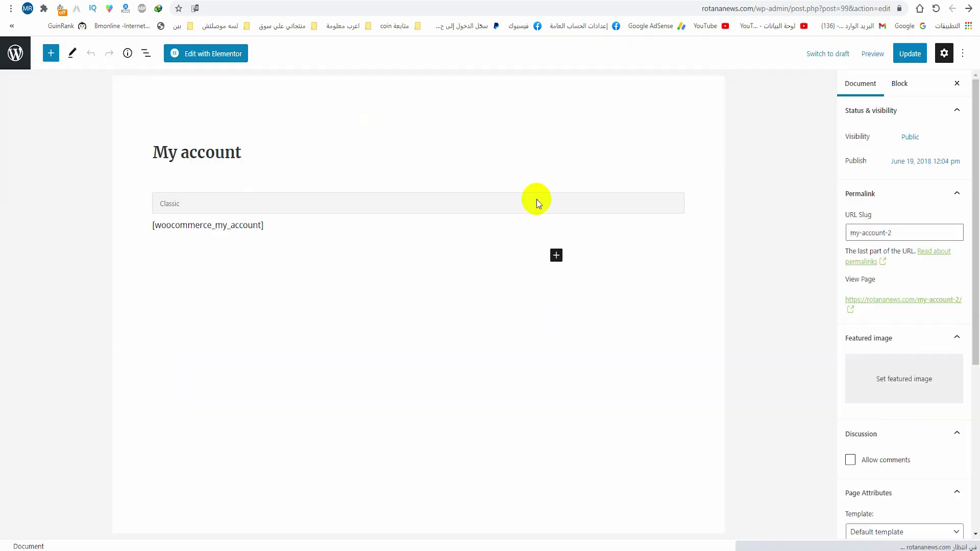
{"action": "triple_click", "coordinate": [257, 152]}
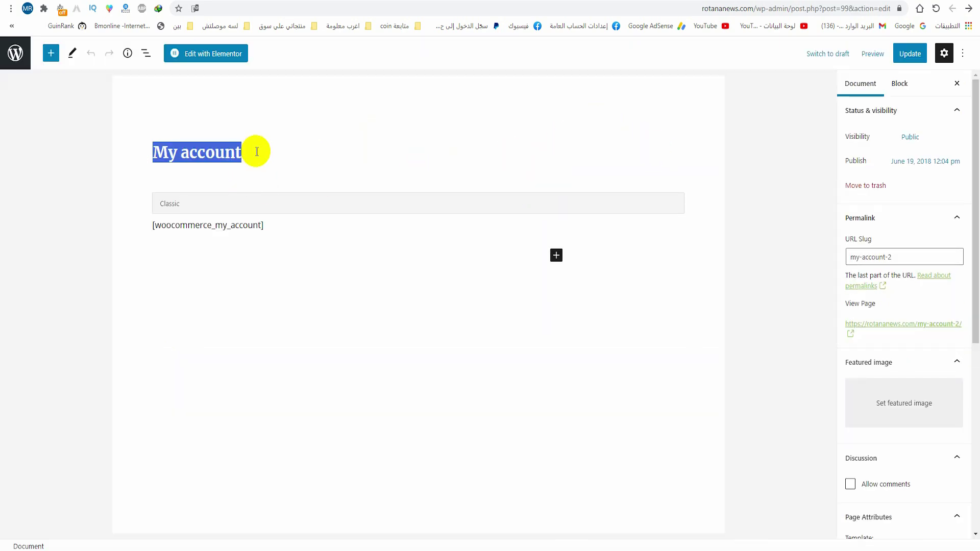
{"action": "type", "text": "تسجيل"}
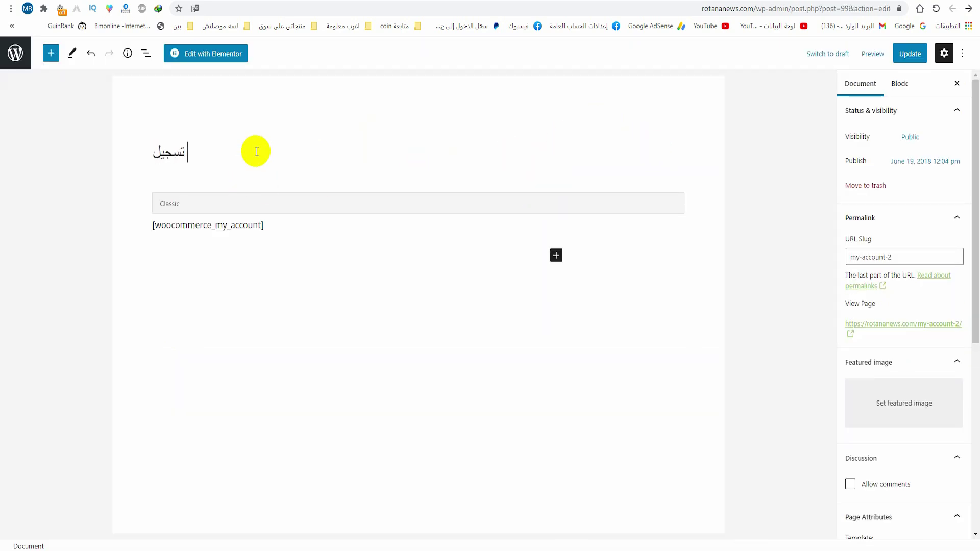
{"action": "left_click", "coordinate": [909, 53]}
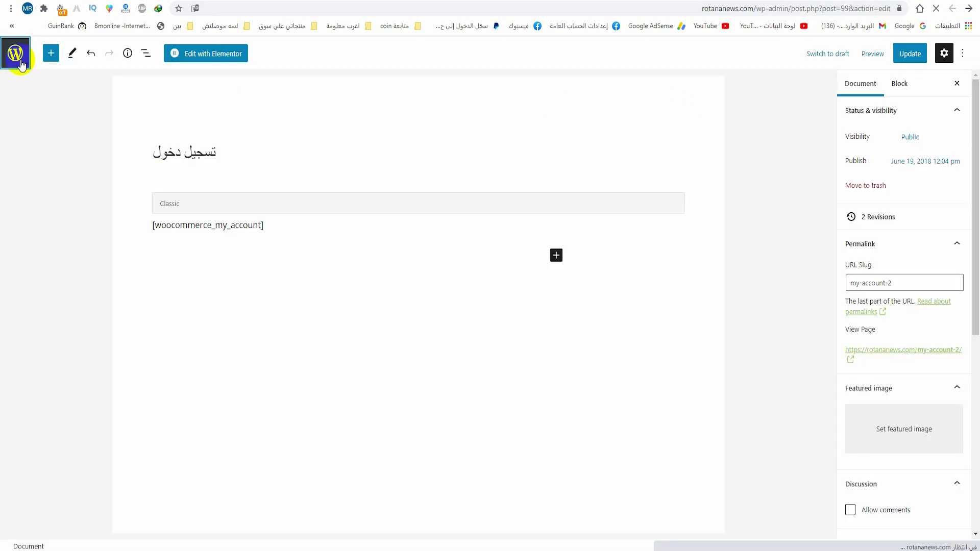
{"action": "left_click", "coordinate": [15, 48]}
- Retitle the remaining "My account" page as "تسجيل دخول", update it and return to the pages list
{"action": "scroll", "coordinate": [153, 372], "scroll_direction": "down", "scroll_amount": 1}
{"action": "scroll", "coordinate": [184, 398], "scroll_direction": "down", "scroll_amount": 1}
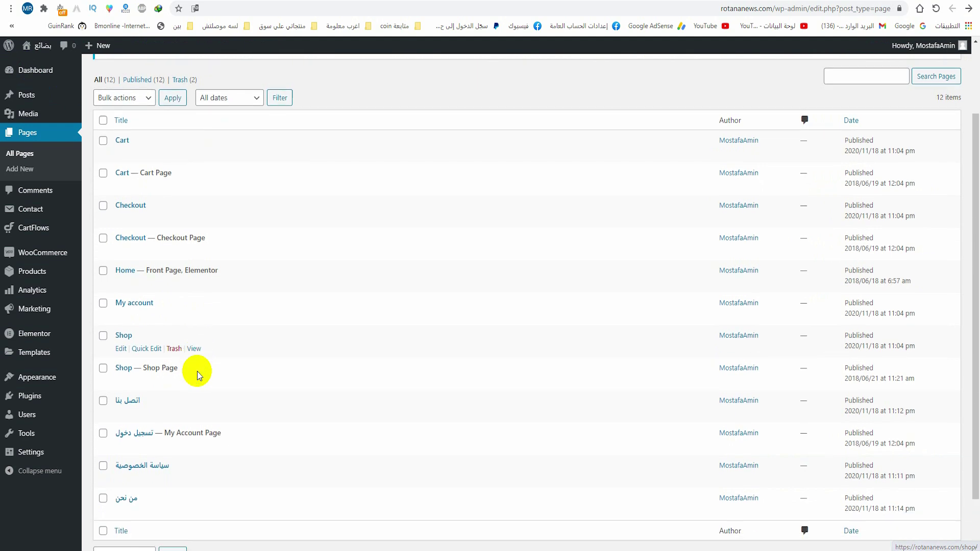
{"action": "left_click", "coordinate": [118, 297]}
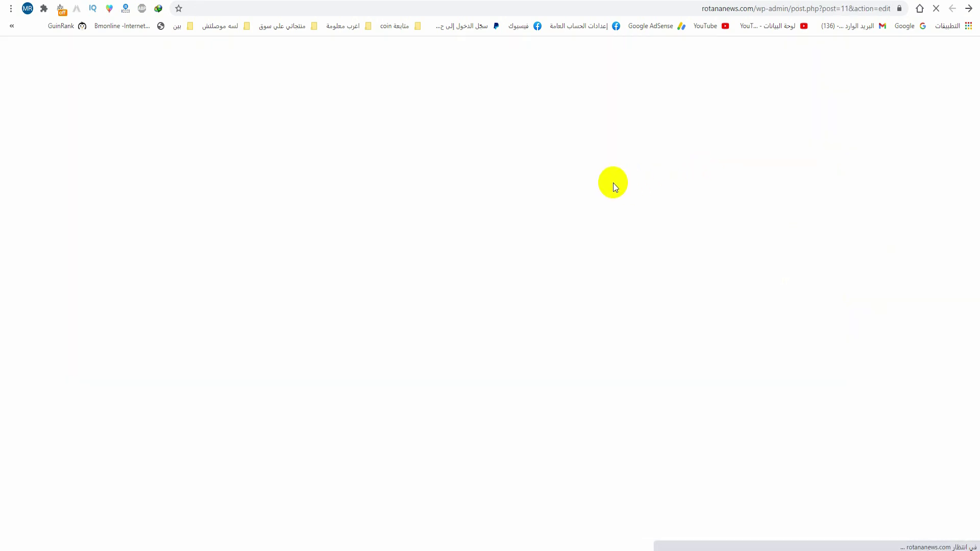
{"action": "triple_click", "coordinate": [244, 161]}
{"action": "type", "text": "ت"}
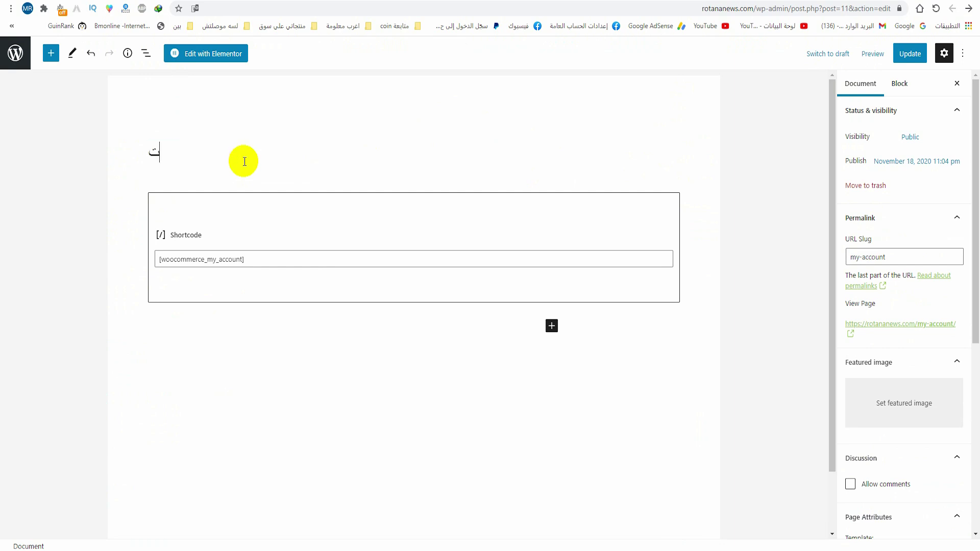
{"action": "type", "text": "سجيل دخول"}
{"action": "left_click", "coordinate": [906, 55]}
{"action": "mouse_move", "coordinate": [724, 79]}
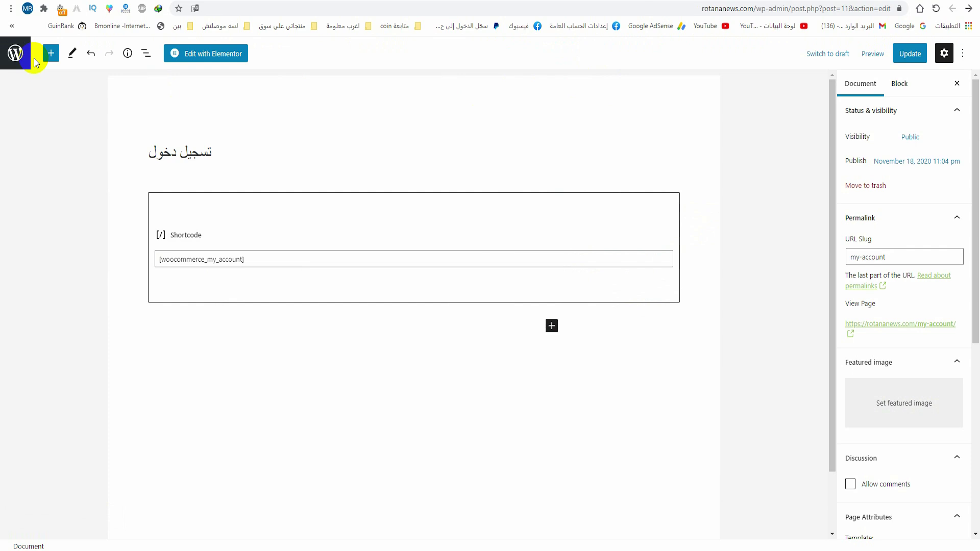
{"action": "left_click", "coordinate": [15, 52]}
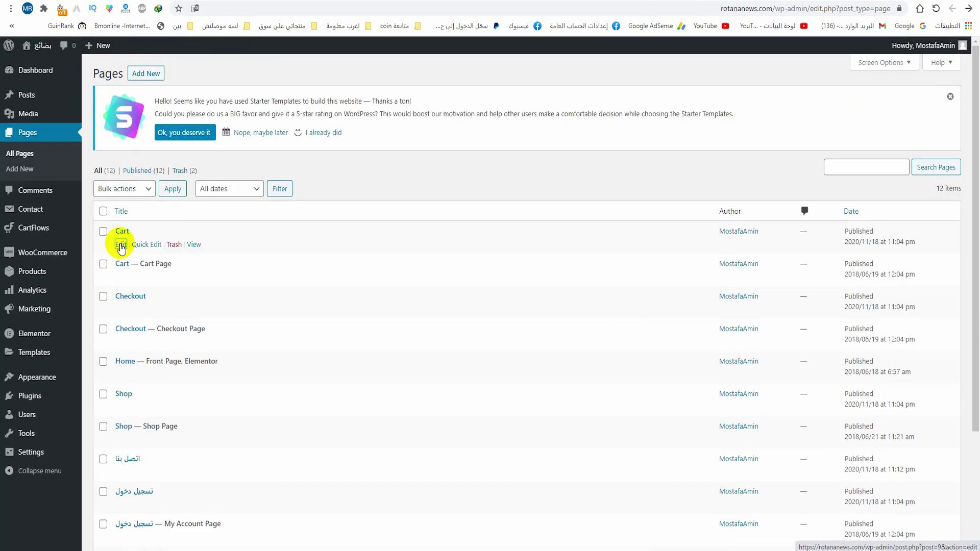
- Retitle the "Cart" page dated 2020/11/18 as "سلة" and update it
{"action": "left_click", "coordinate": [121, 246]}
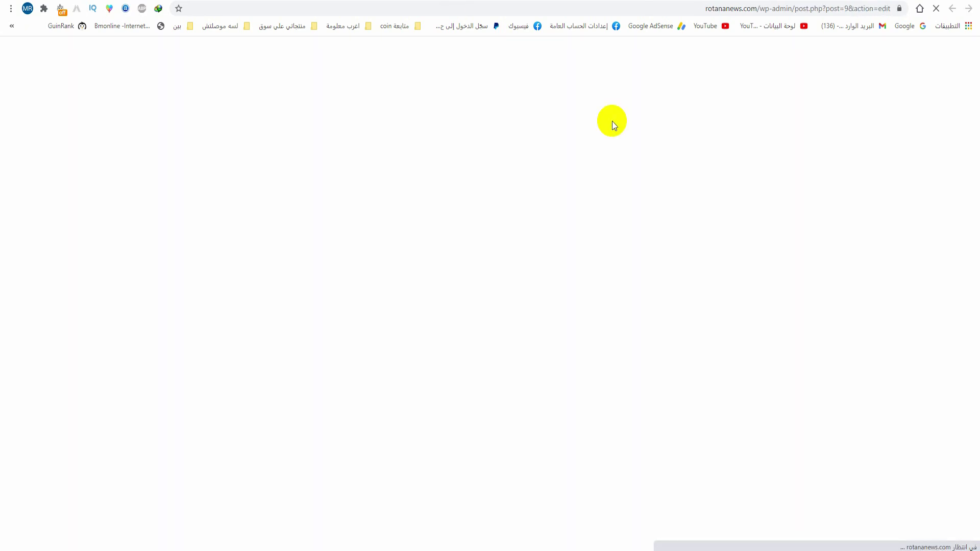
{"action": "double_click", "coordinate": [230, 166]}
{"action": "type", "text": "سل"}
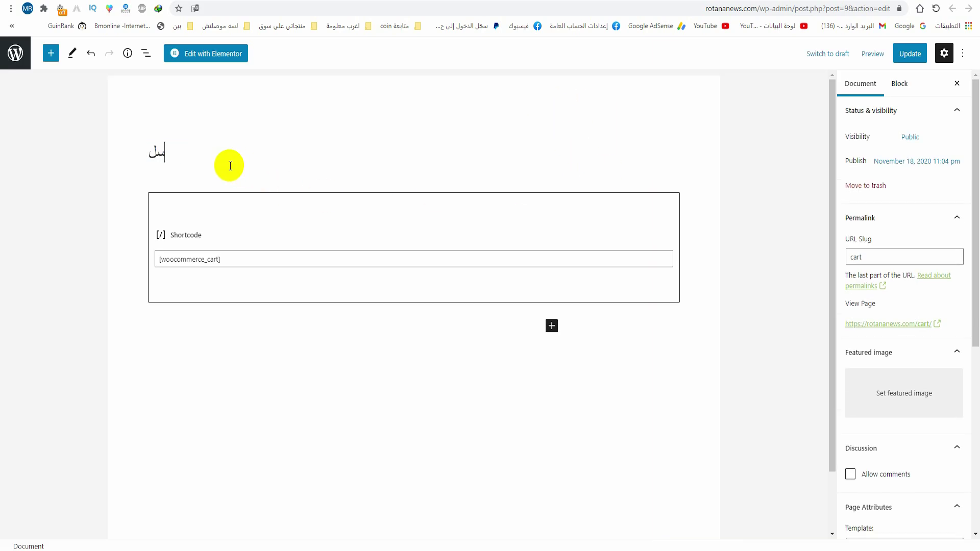
{"action": "type", "text": "ة"}
{"action": "left_click", "coordinate": [910, 54]}
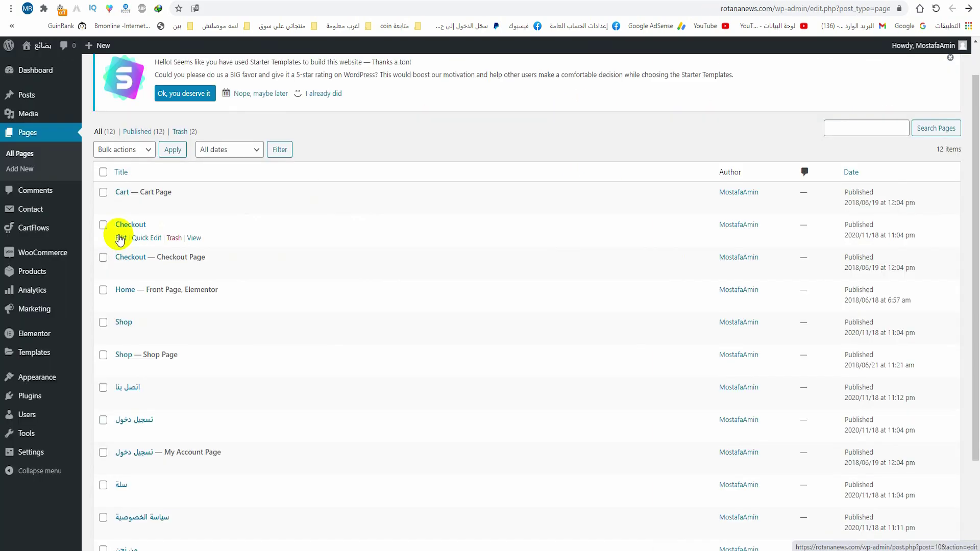
- Retitle the "Checkout" page dated 2020/11/18 as "الدفع", update it and return to the pages list
{"action": "left_click", "coordinate": [119, 239]}
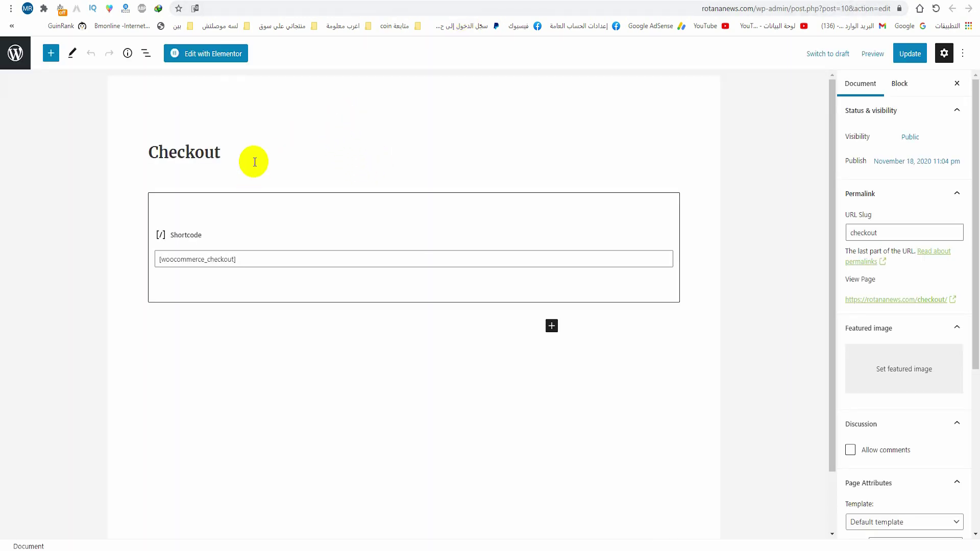
{"action": "double_click", "coordinate": [240, 153]}
{"action": "type", "text": "الدفع"}
{"action": "left_click", "coordinate": [909, 53]}
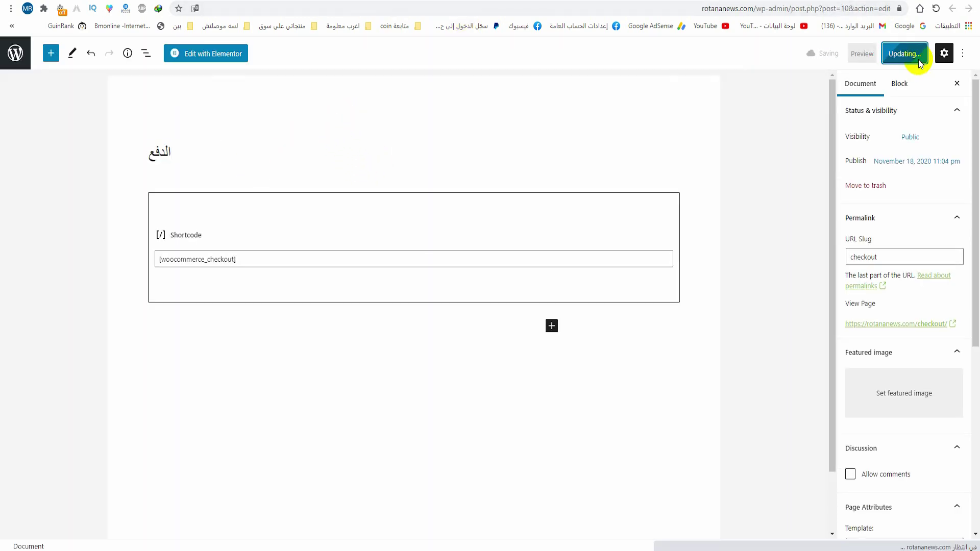
{"action": "key", "text": "alt+Left"}
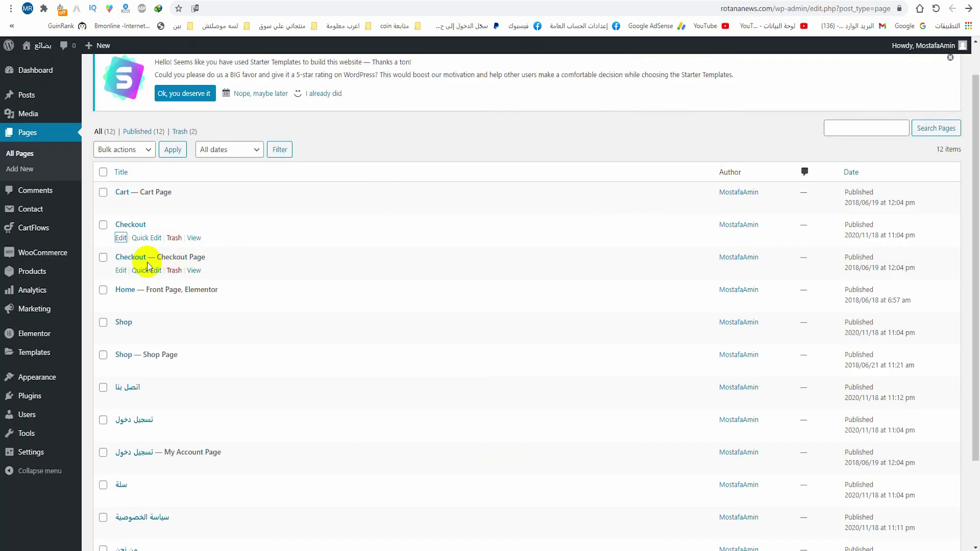
- Retitle the "Checkout" page marked Checkout Page as "الدفع الآن" and update it
{"action": "left_click", "coordinate": [121, 272]}
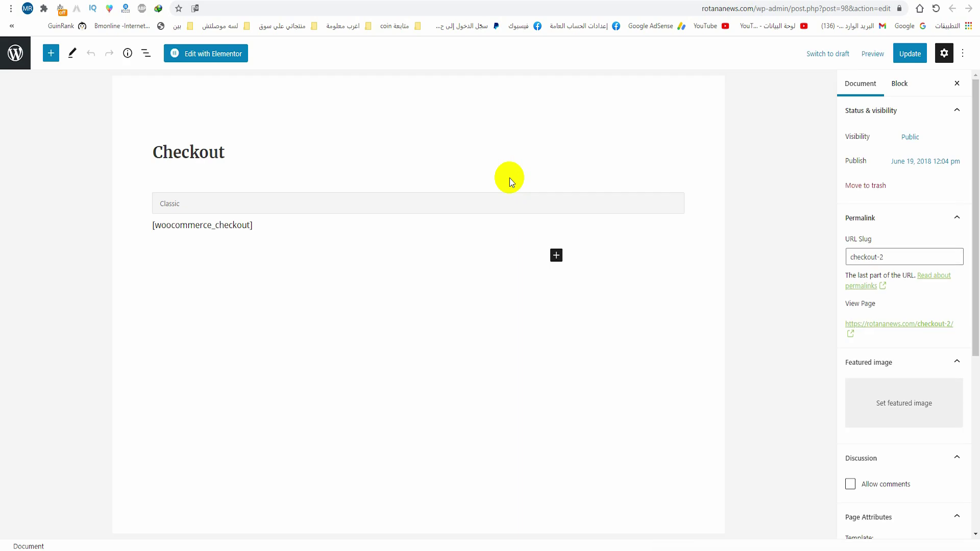
{"action": "triple_click", "coordinate": [427, 149]}
{"action": "type", "text": "الدفع الآن"}
{"action": "left_click", "coordinate": [907, 52]}
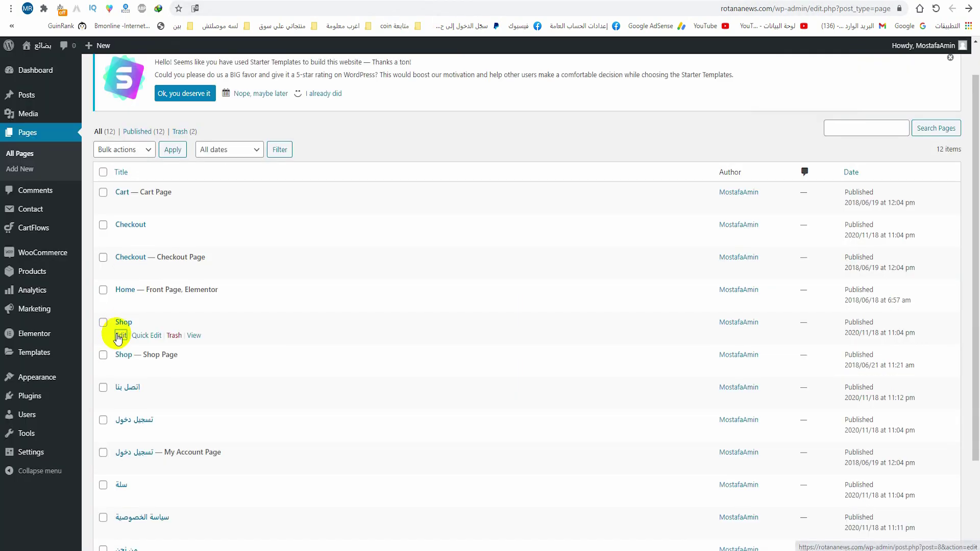
- Retitle the "Shop" page dated 2020/11/18 as "تسوق" and update it
{"action": "left_click", "coordinate": [120, 336]}
{"action": "triple_click", "coordinate": [246, 161]}
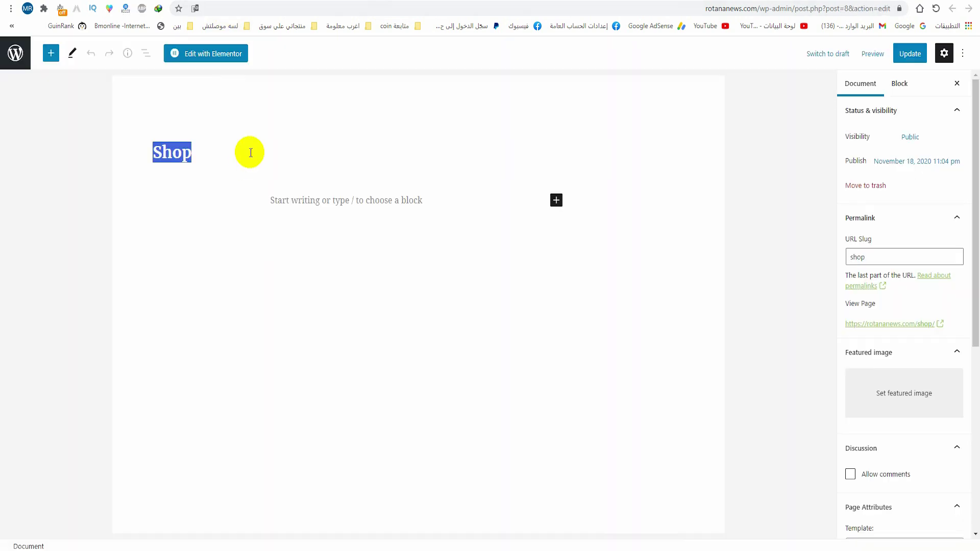
{"action": "type", "text": "تسوق"}
{"action": "left_click", "coordinate": [909, 54]}
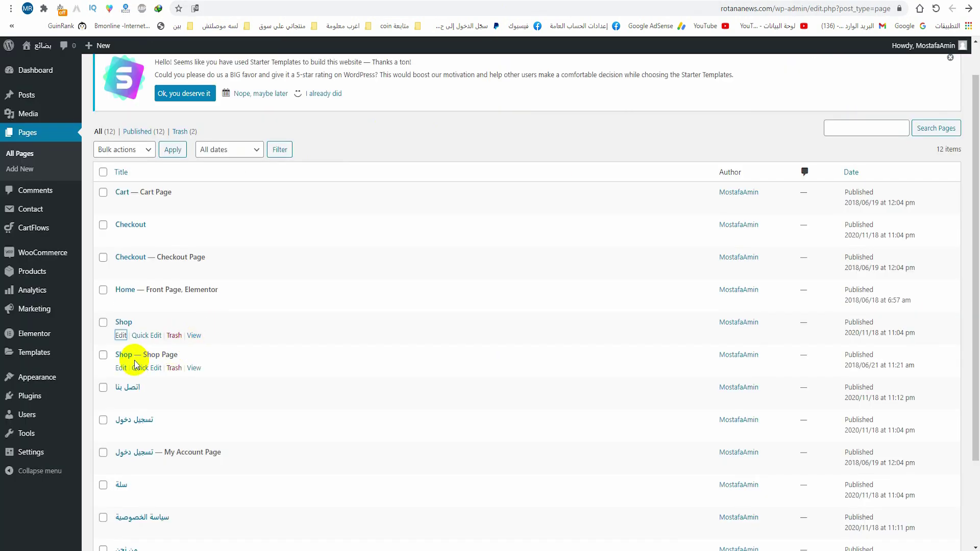
- Retitle the "Shop" page marked Shop Page as "تسوق", update it and review the pages list
{"action": "left_click", "coordinate": [120, 369]}
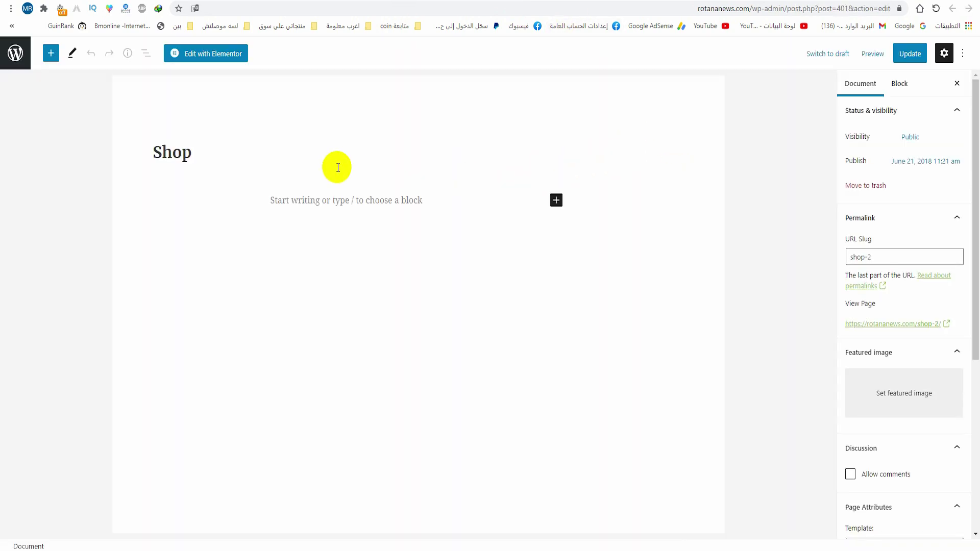
{"action": "double_click", "coordinate": [276, 159]}
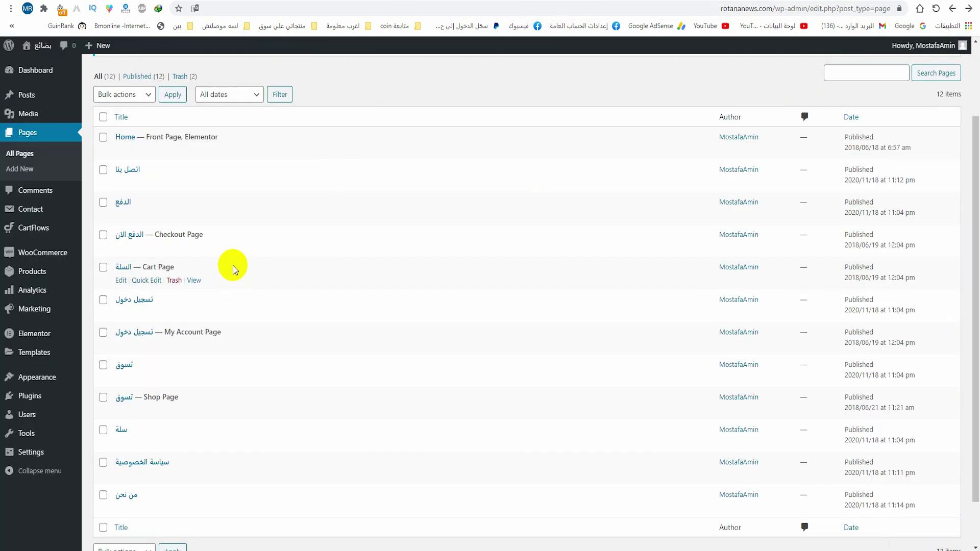
{"action": "scroll", "coordinate": [262, 357], "scroll_direction": "down", "scroll_amount": 1}
{"action": "scroll", "coordinate": [261, 362], "scroll_direction": "up", "scroll_amount": 3}
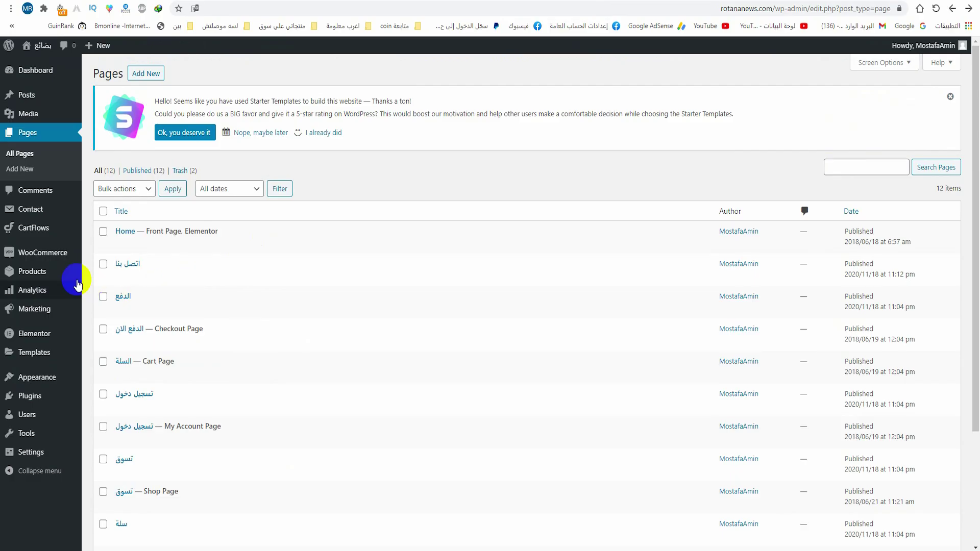
- Delete the Groceries and Juice product categories in bulk
{"action": "mouse_move", "coordinate": [74, 273]}
{"action": "left_click", "coordinate": [127, 319]}
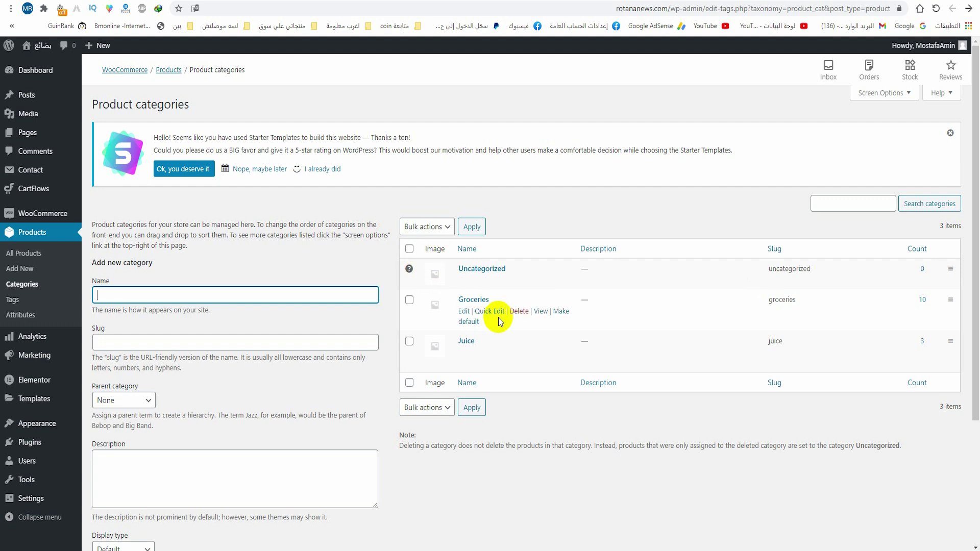
{"action": "left_click", "coordinate": [409, 250]}
{"action": "left_click", "coordinate": [426, 227]}
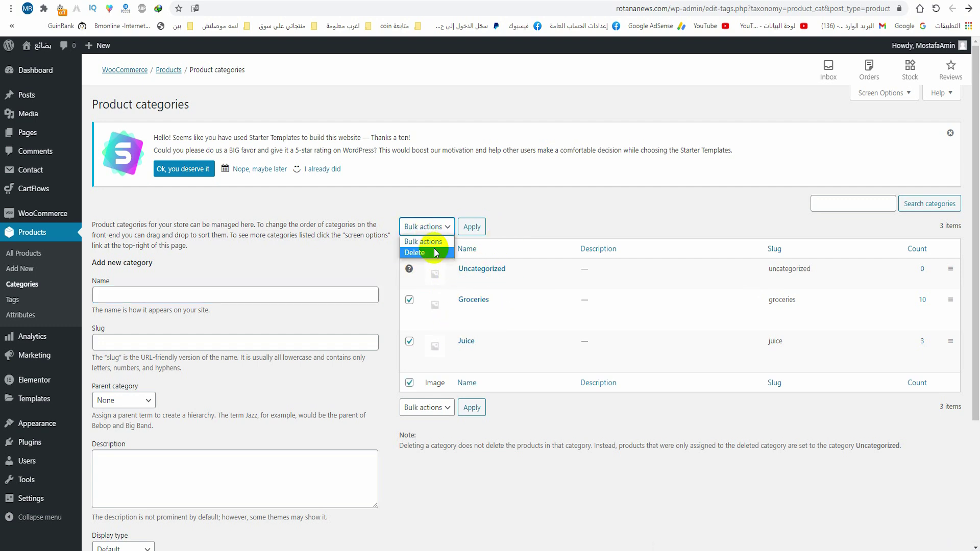
{"action": "left_click", "coordinate": [472, 227]}
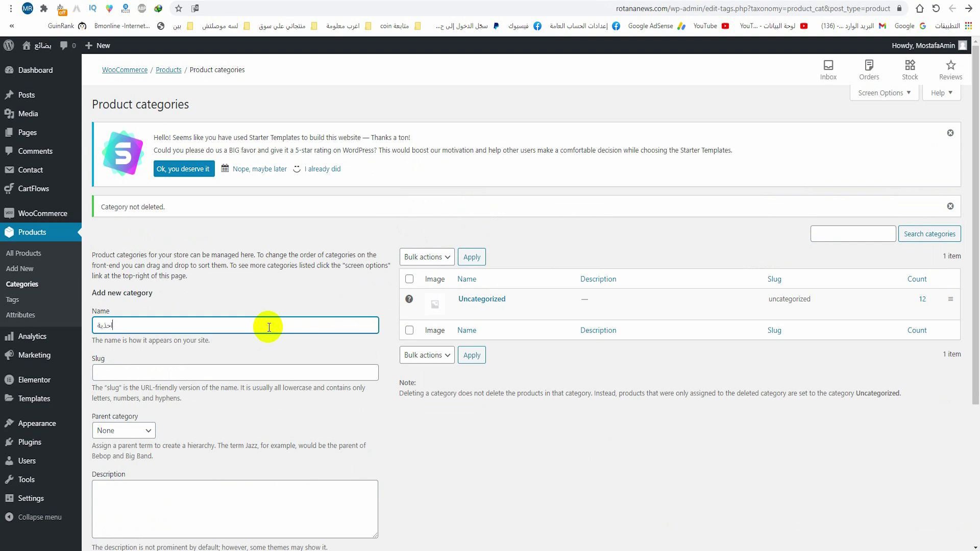
- Name a new product category "احذية" without a parent and describe it as "قسم الاحذية"
{"action": "left_click", "coordinate": [130, 430]}
{"action": "left_click", "coordinate": [127, 437]}
{"action": "scroll", "coordinate": [135, 415], "scroll_direction": "down", "scroll_amount": 1}
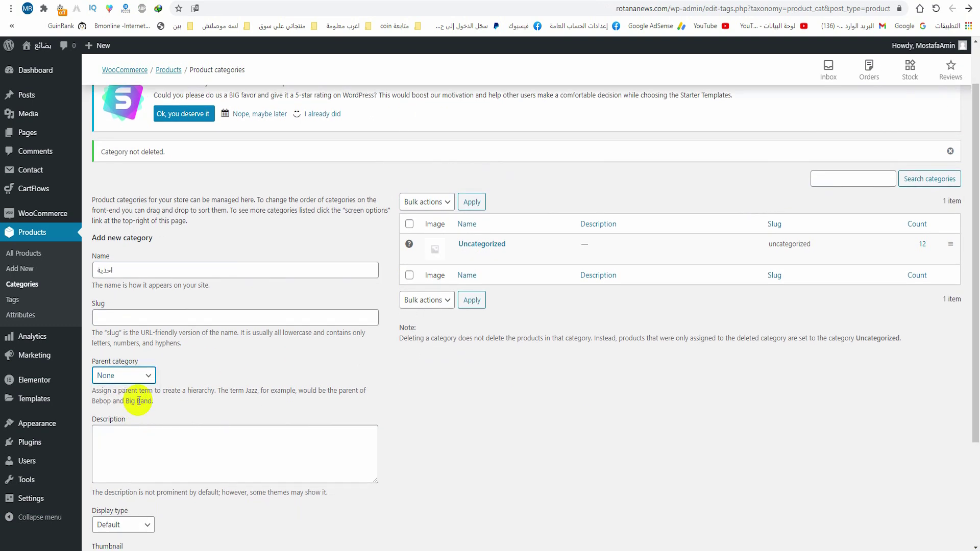
{"action": "scroll", "coordinate": [135, 415], "scroll_direction": "down", "scroll_amount": 1}
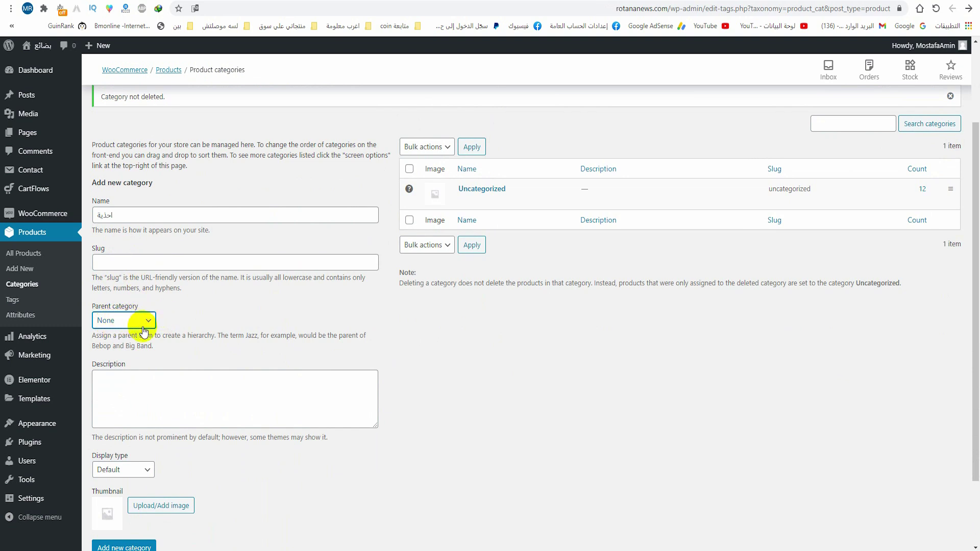
{"action": "left_click", "coordinate": [190, 380]}
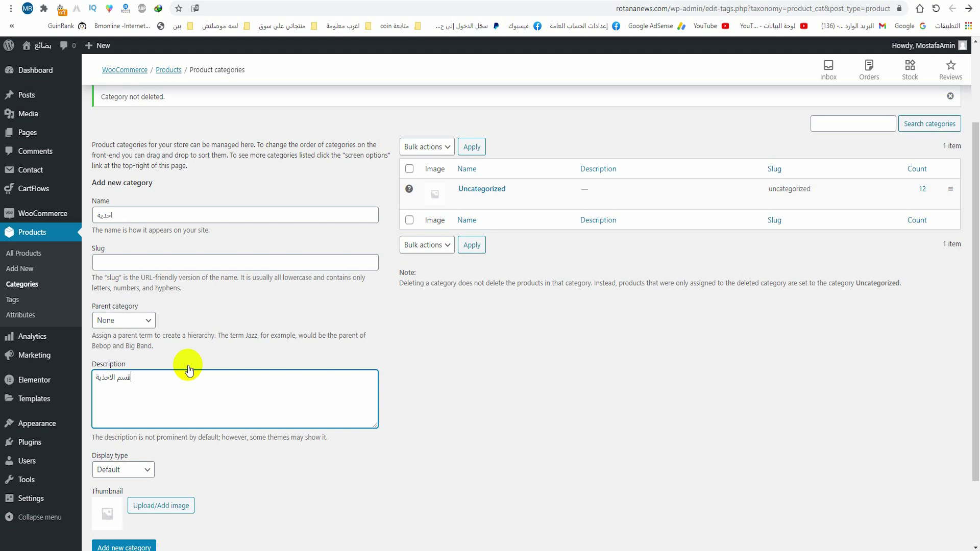
- Add the "احذية" category with display type Products and a boot photo as its thumbnail
{"action": "left_click", "coordinate": [147, 470]}
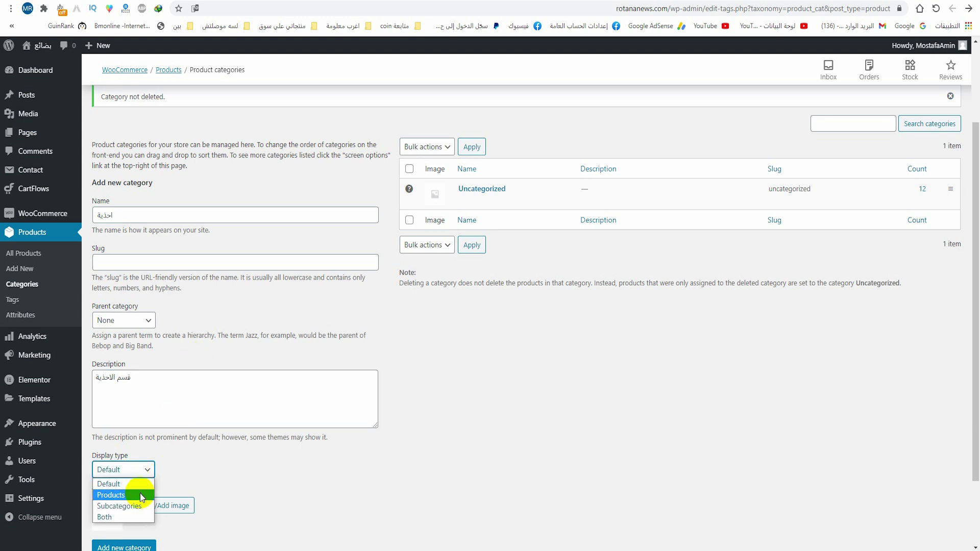
{"action": "left_click", "coordinate": [142, 495]}
{"action": "scroll", "coordinate": [169, 475], "scroll_direction": "down", "scroll_amount": 2}
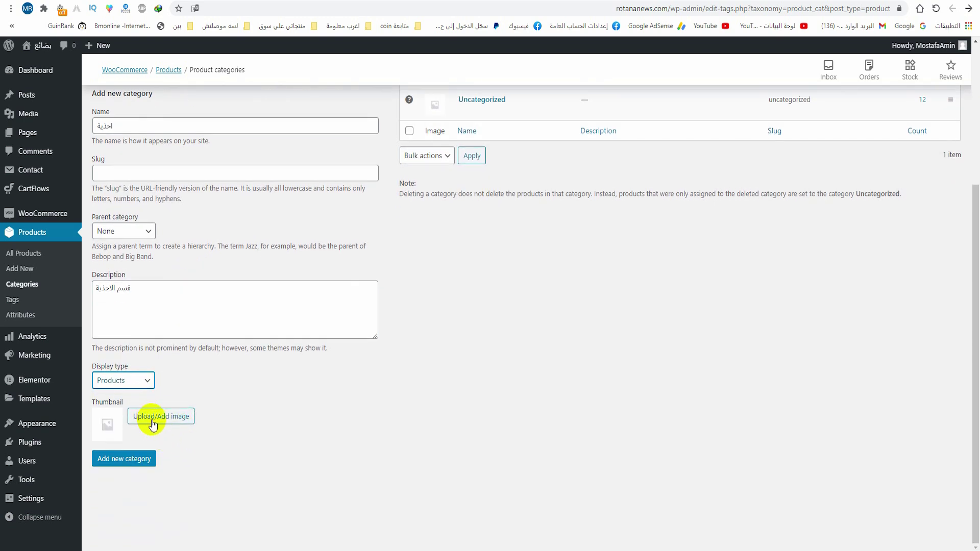
{"action": "left_click", "coordinate": [175, 417]}
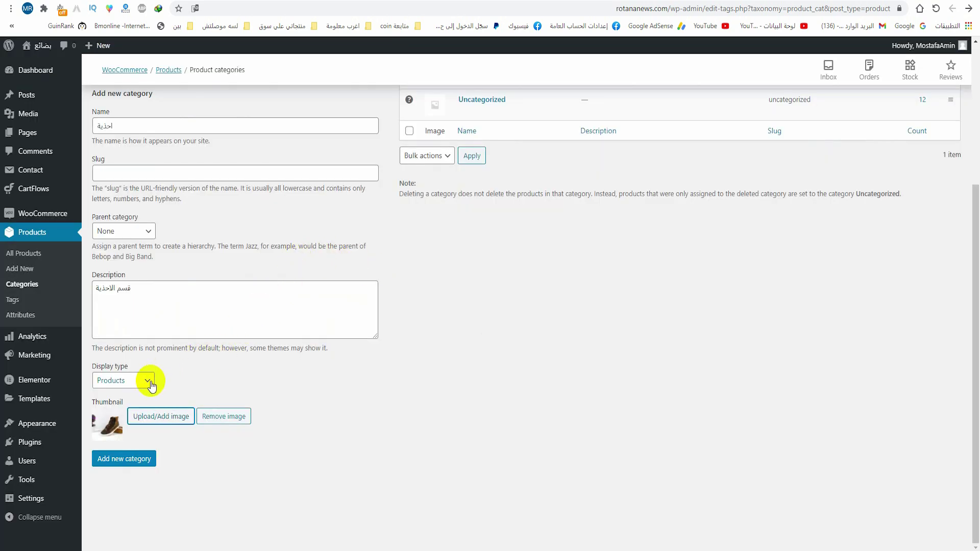
{"action": "left_click", "coordinate": [141, 460]}
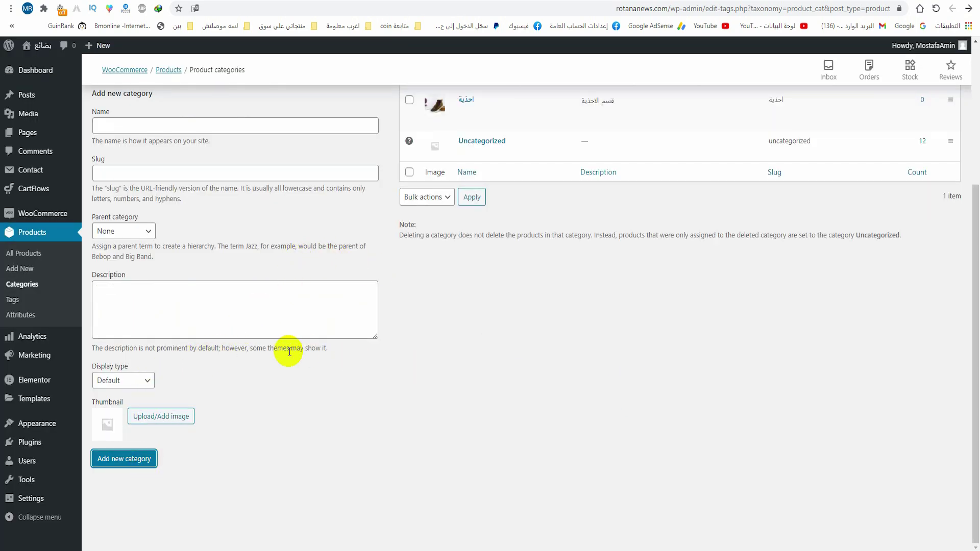
- Add a product category named "عصائر" with display type Products
{"action": "scroll", "coordinate": [216, 236], "scroll_direction": "up", "scroll_amount": 1}
{"action": "left_click", "coordinate": [183, 187]}
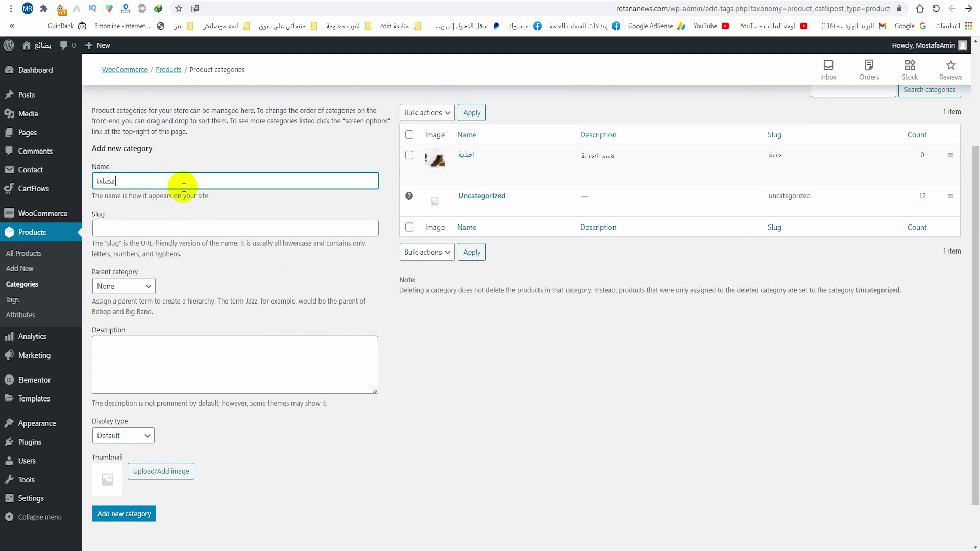
{"action": "scroll", "coordinate": [142, 317], "scroll_direction": "down", "scroll_amount": 1}
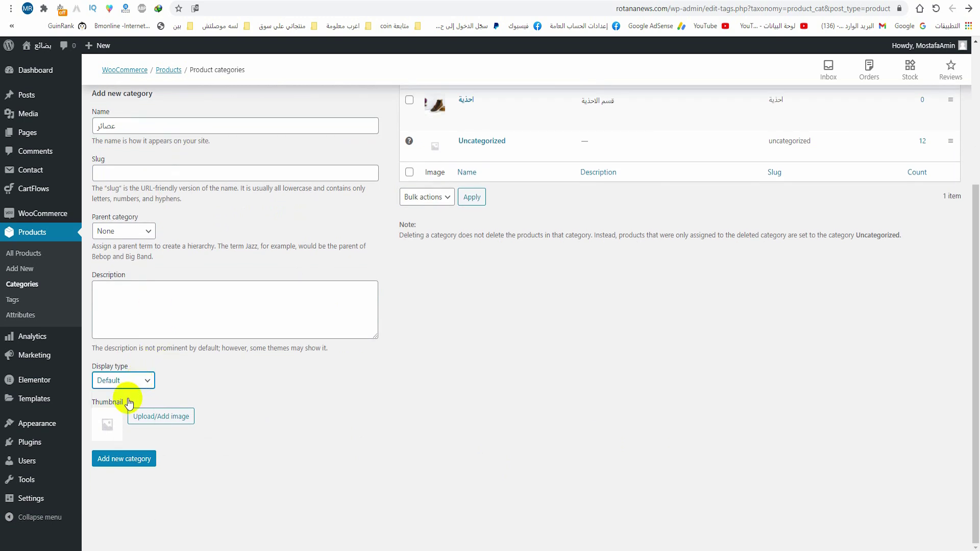
{"action": "left_click", "coordinate": [133, 381]}
{"action": "left_click", "coordinate": [137, 406]}
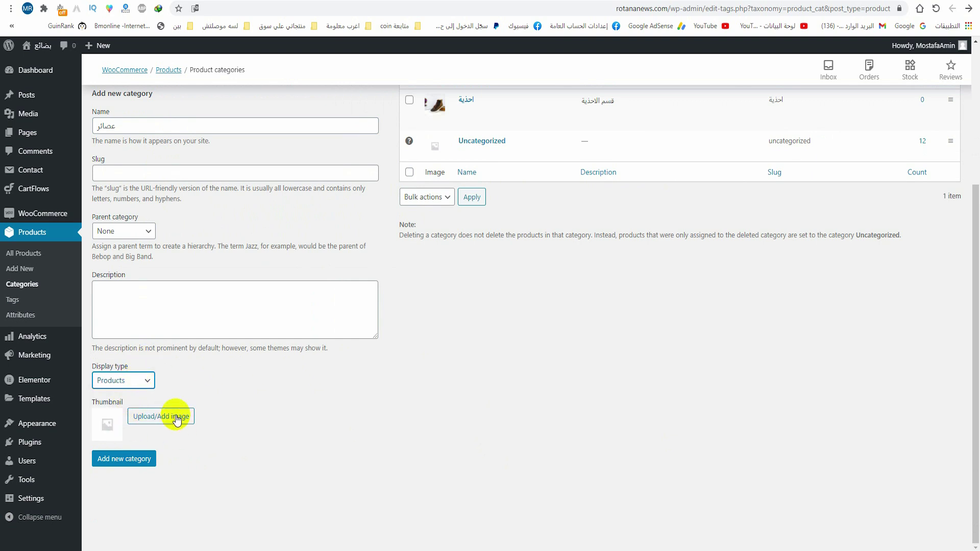
{"action": "left_click", "coordinate": [130, 468]}
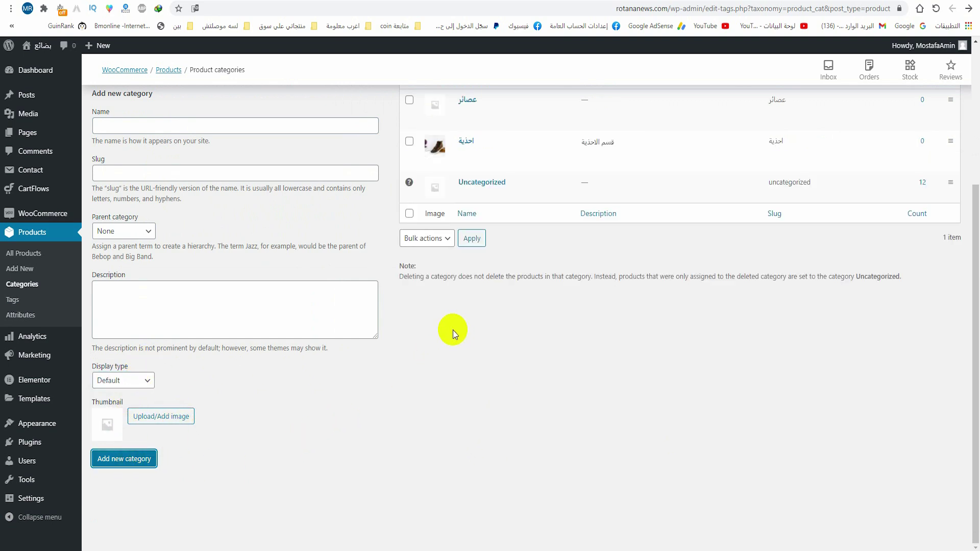
{"action": "scroll", "coordinate": [433, 319], "scroll_direction": "up", "scroll_amount": 2}
{"action": "mouse_move", "coordinate": [544, 239]}
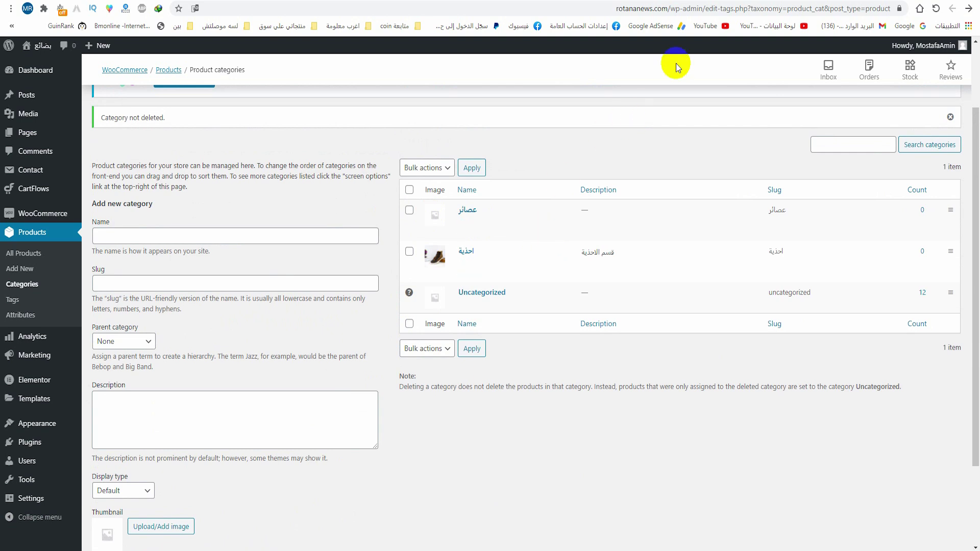
{"action": "scroll", "coordinate": [109, 437], "scroll_direction": "down", "scroll_amount": 2}
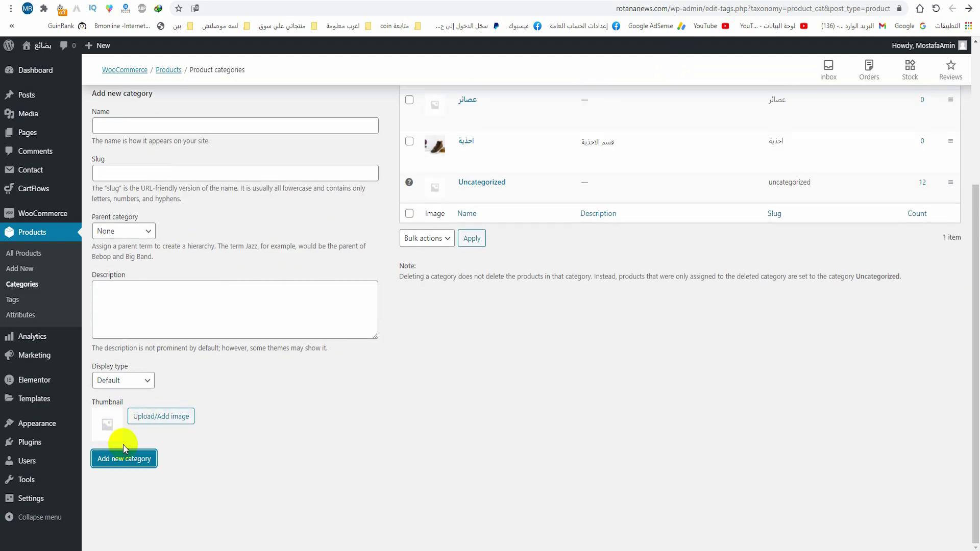
{"action": "scroll", "coordinate": [324, 400], "scroll_direction": "up", "scroll_amount": 1}
{"action": "scroll", "coordinate": [322, 367], "scroll_direction": "up", "scroll_amount": 3}
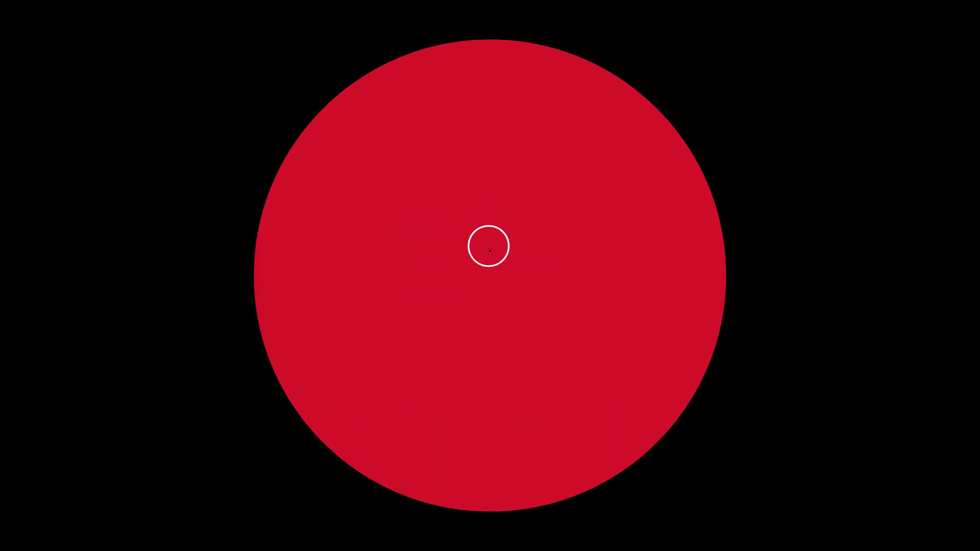
- Add a post category named "الرئيسية"
{"action": "mouse_move", "coordinate": [35, 99]}
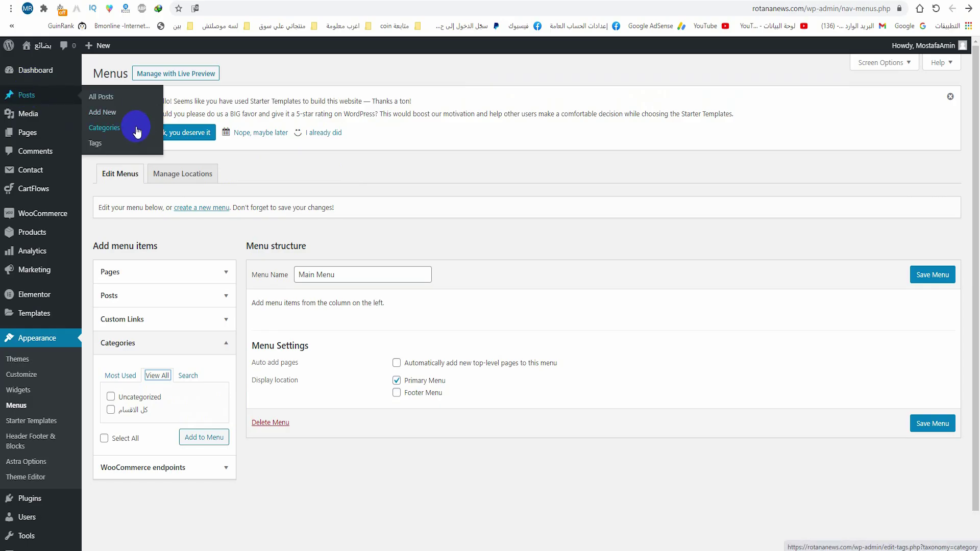
{"action": "left_click", "coordinate": [137, 132]}
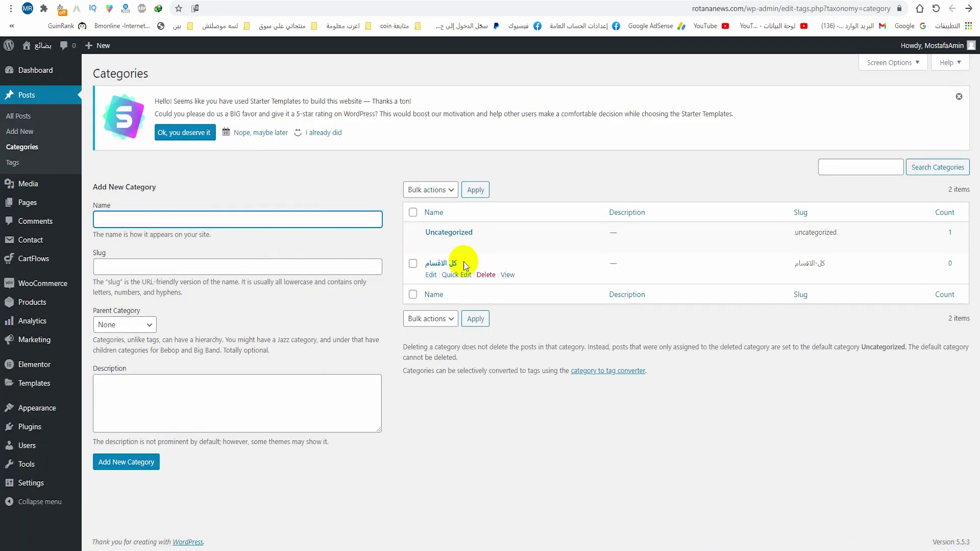
{"action": "left_click_drag", "start_coordinate": [462, 262], "coordinate": [344, 258]}
{"action": "left_click", "coordinate": [254, 219]}
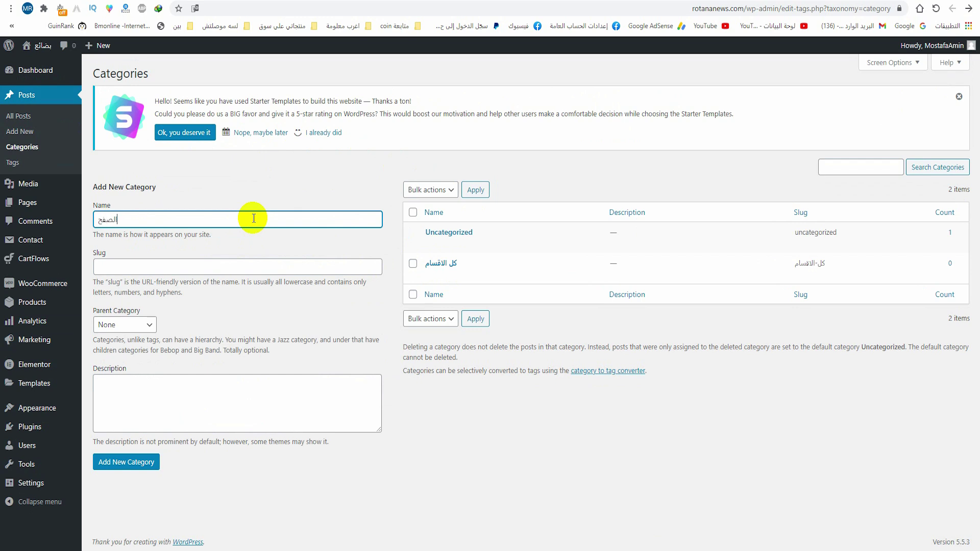
{"action": "left_click", "coordinate": [152, 464]}
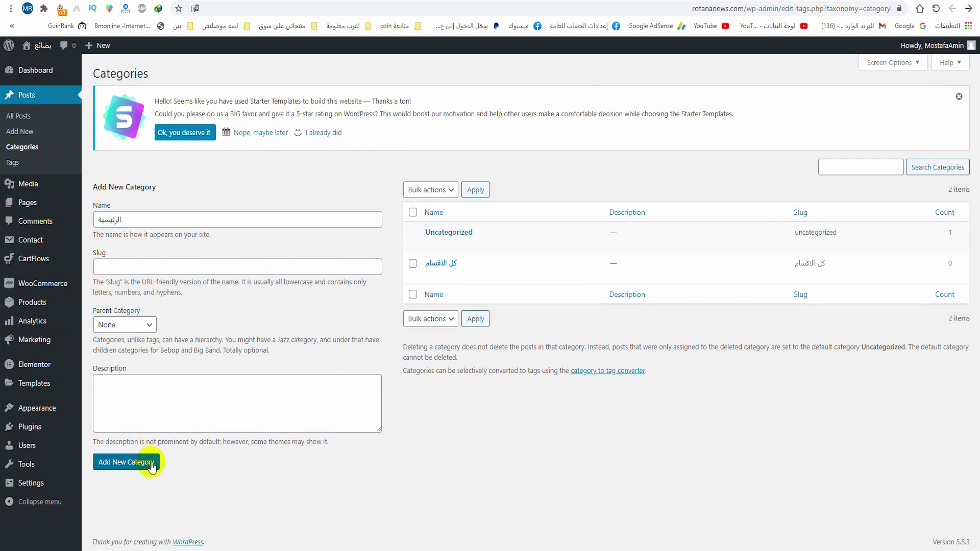
- Add a post category named "حسابي"
{"action": "left_click", "coordinate": [266, 222]}
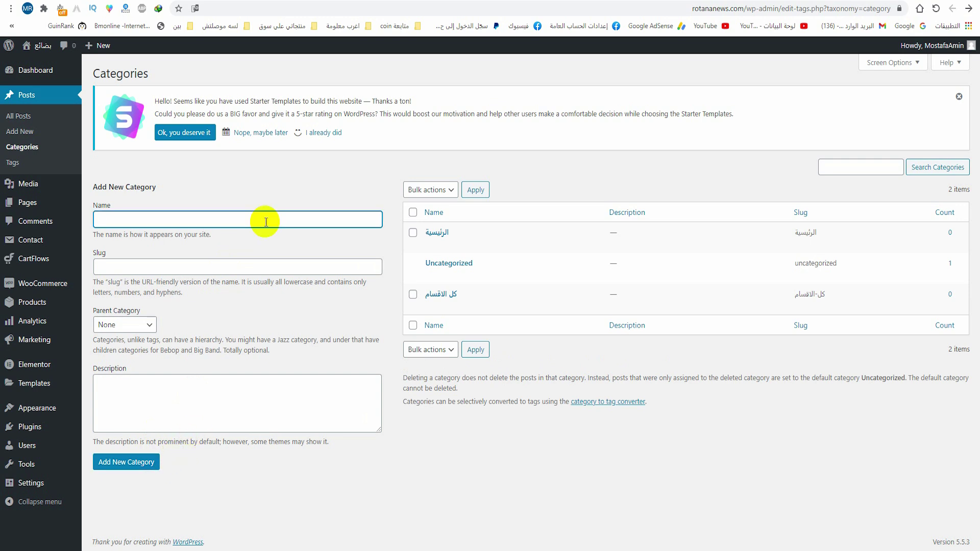
{"action": "type", "text": "حسابي"}
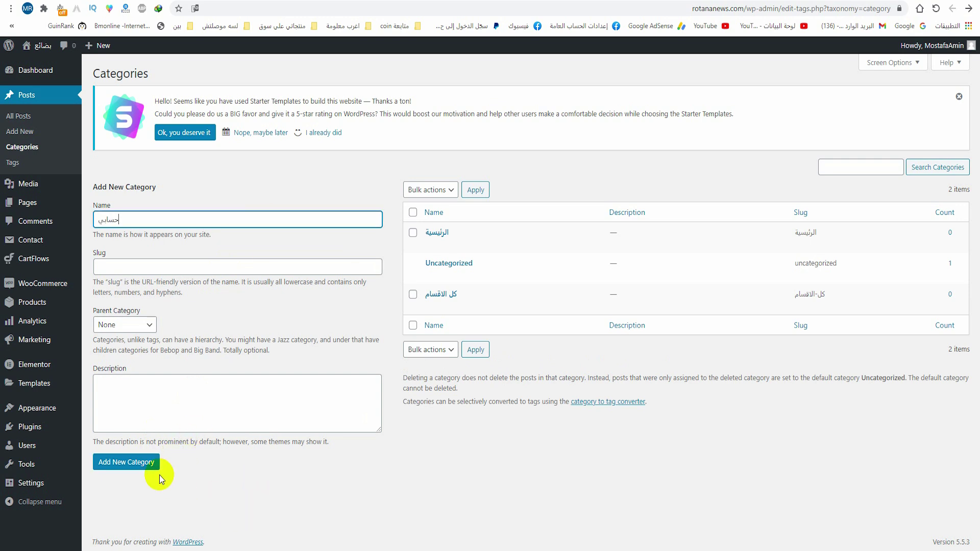
{"action": "left_click", "coordinate": [137, 462]}
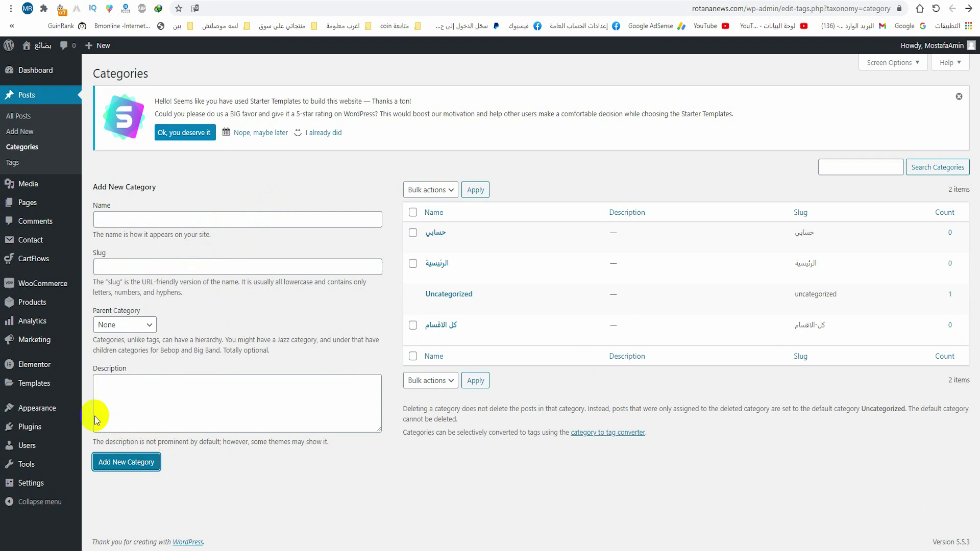
- Add the post categories "الرئيسية", "حسابي" and "كل الاقسام" to the Main Menu
{"action": "mouse_move", "coordinate": [66, 405]}
{"action": "left_click", "coordinate": [134, 454]}
{"action": "left_click", "coordinate": [131, 428]}
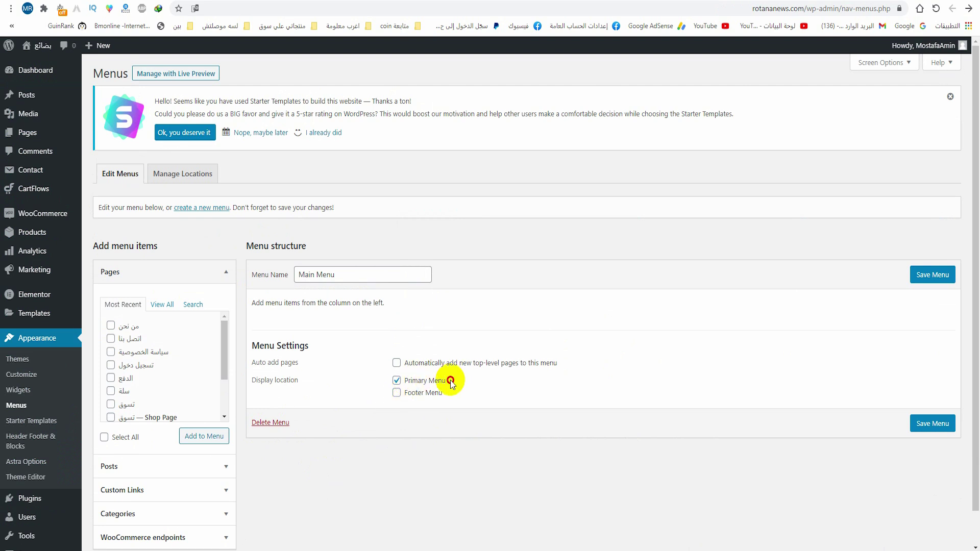
{"action": "left_click_drag", "start_coordinate": [452, 383], "coordinate": [410, 385]}
{"action": "scroll", "coordinate": [224, 446], "scroll_direction": "down", "scroll_amount": 1}
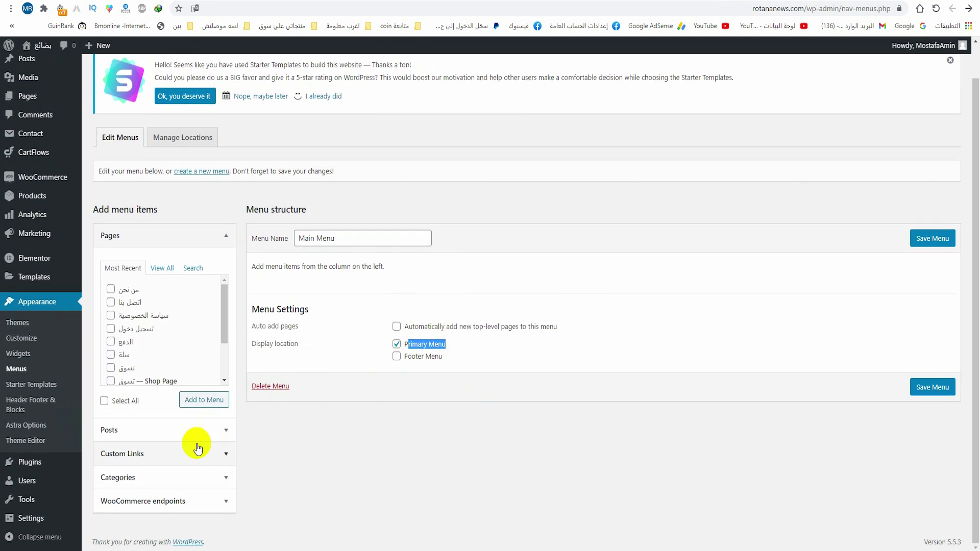
{"action": "left_click", "coordinate": [136, 476]}
{"action": "left_click", "coordinate": [157, 339]}
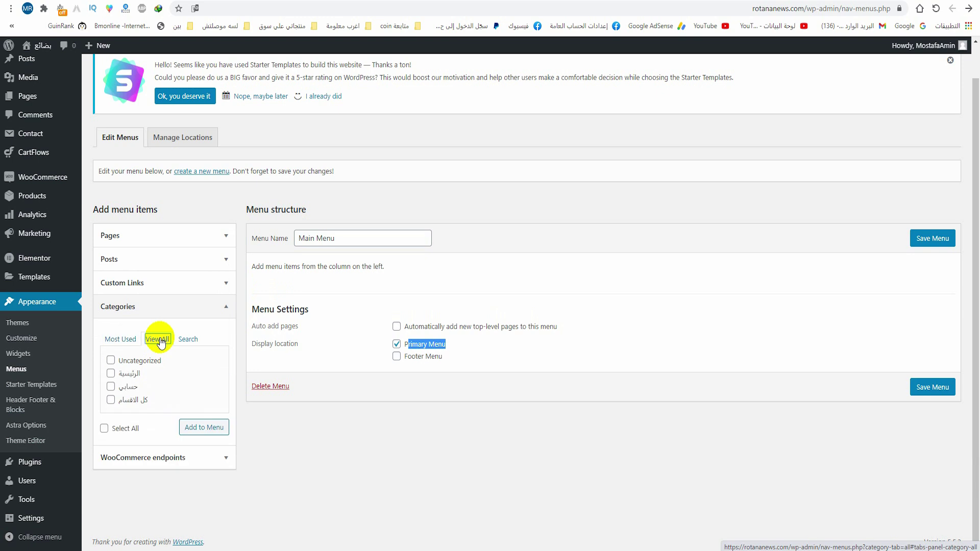
{"action": "left_click", "coordinate": [112, 373]}
{"action": "left_click", "coordinate": [111, 386]}
{"action": "left_click", "coordinate": [112, 399]}
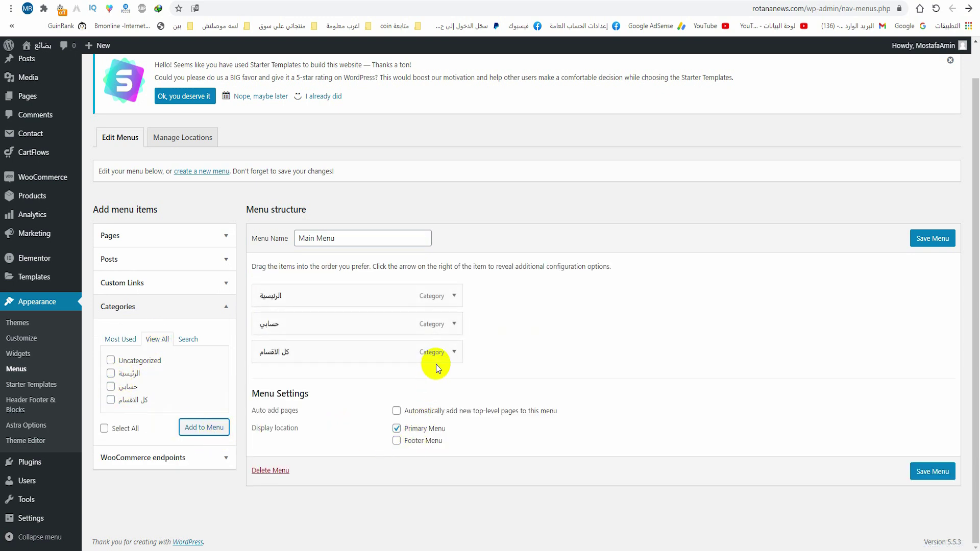
- Add the pages "تسجيل دخول" and "تسوق" and the checkout page "الدفع الان" to the Main Menu
{"action": "left_click", "coordinate": [156, 244]}
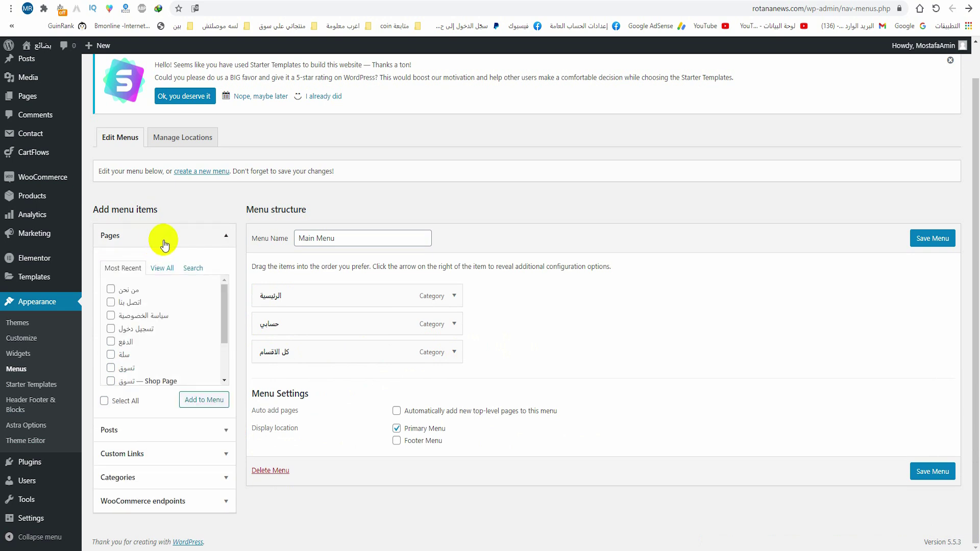
{"action": "scroll", "coordinate": [182, 322], "scroll_direction": "down", "scroll_amount": 2}
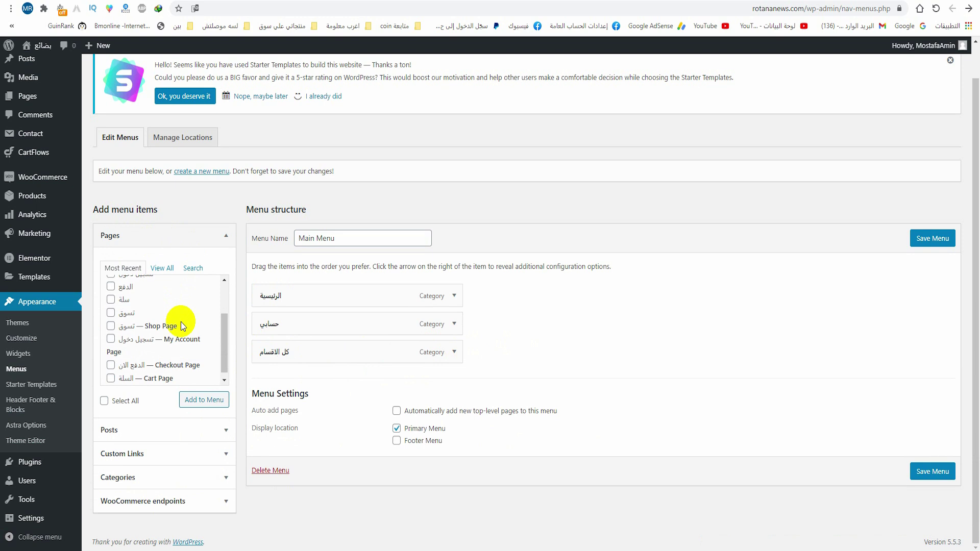
{"action": "scroll", "coordinate": [153, 331], "scroll_direction": "up", "scroll_amount": 2}
{"action": "left_click", "coordinate": [129, 326]}
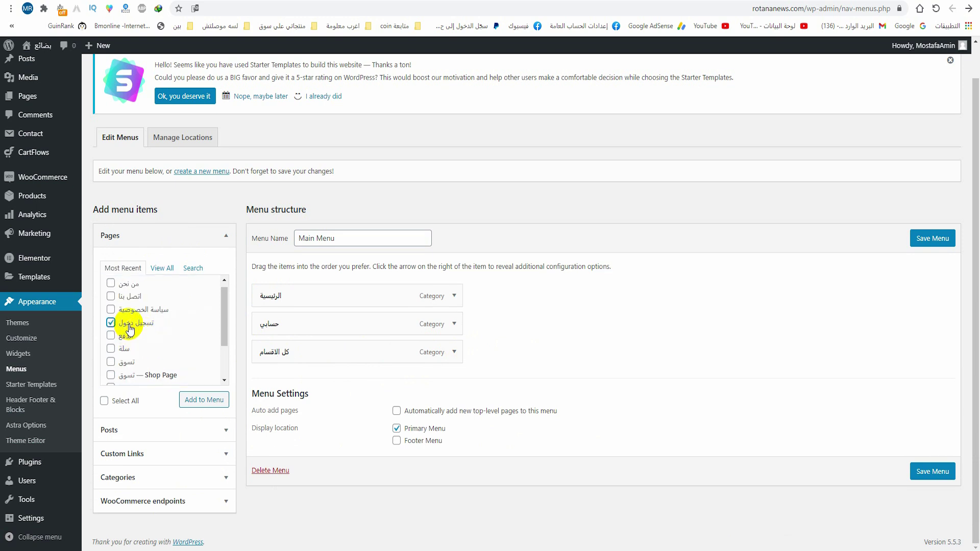
{"action": "scroll", "coordinate": [194, 372], "scroll_direction": "down", "scroll_amount": 2}
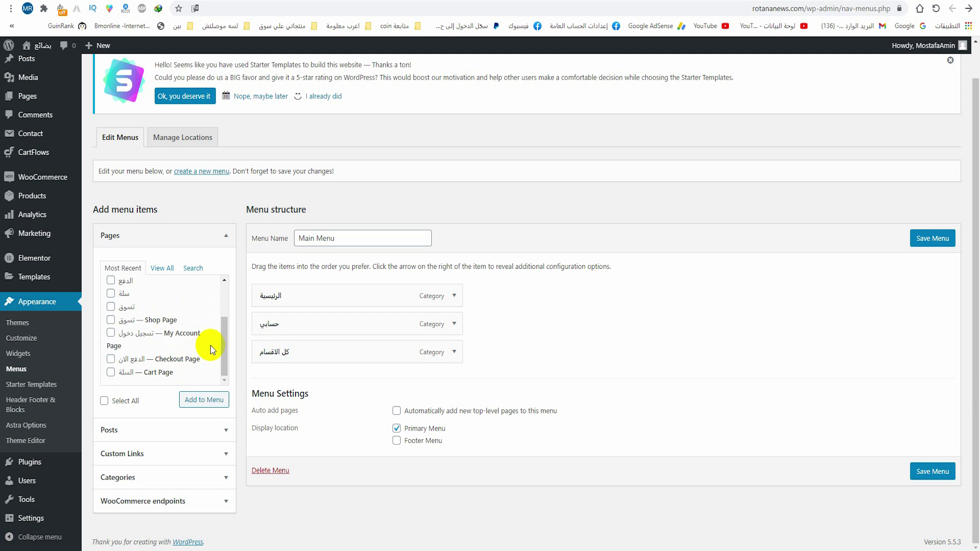
{"action": "scroll", "coordinate": [163, 337], "scroll_direction": "up", "scroll_amount": 1}
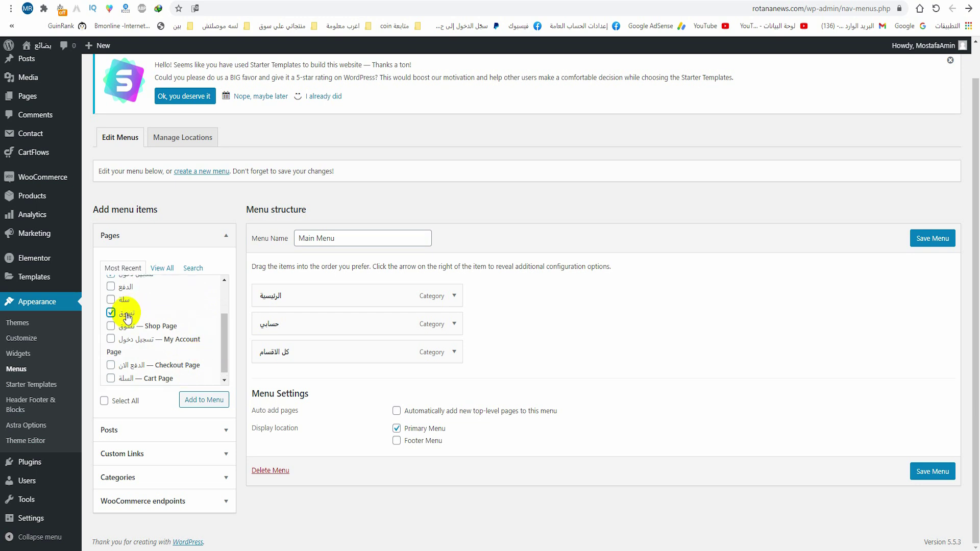
{"action": "scroll", "coordinate": [168, 332], "scroll_direction": "down", "scroll_amount": 1}
{"action": "left_click", "coordinate": [189, 359]}
{"action": "left_click", "coordinate": [220, 404]}
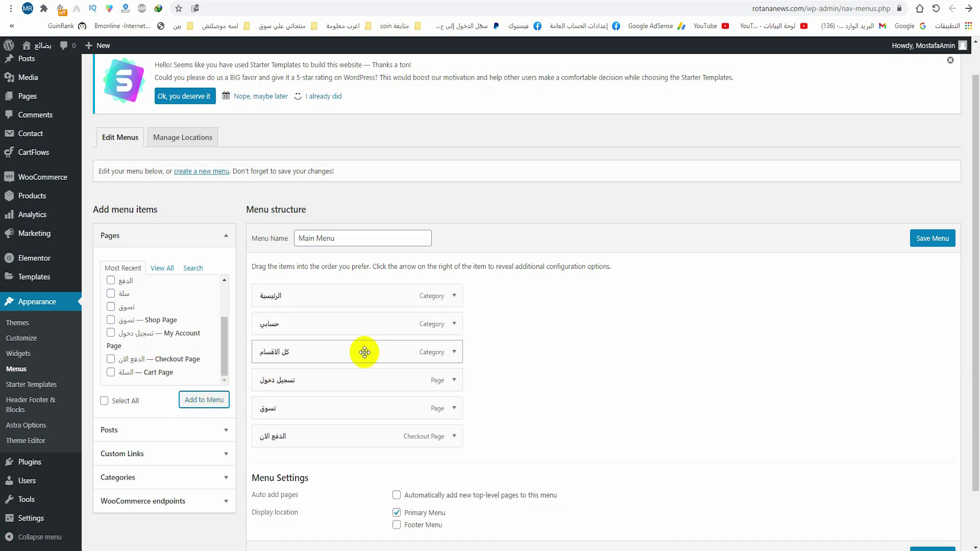
- Nest "تسجيل دخول" and "الدفع الان" under "حسابي" and place "تسوق" above "كل الاقسام" in the menu structure
{"action": "left_click_drag", "start_coordinate": [342, 435], "coordinate": [343, 350]}
{"action": "left_click_drag", "start_coordinate": [328, 407], "coordinate": [342, 372]}
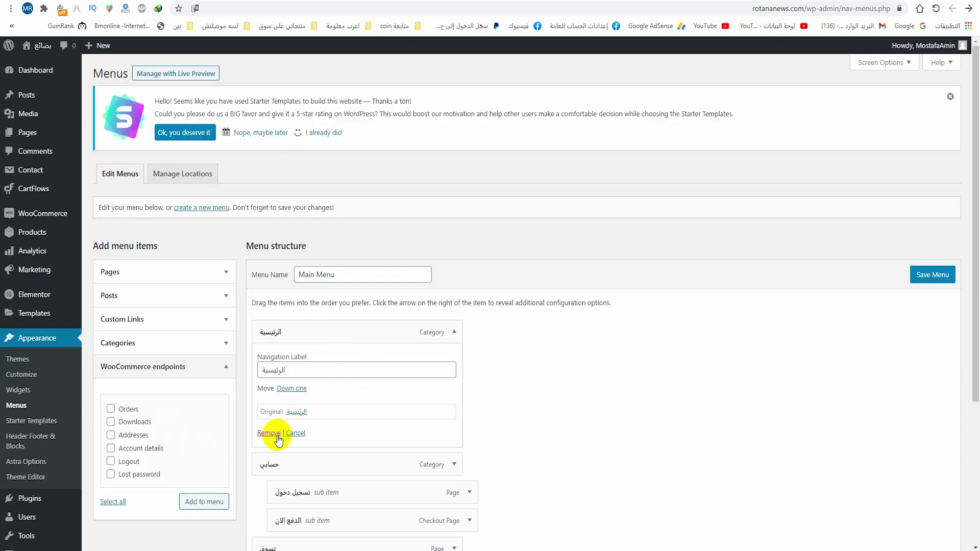
- Remove the "الرئيسية" category from the Main Menu and save the menu
{"action": "left_click", "coordinate": [277, 435]}
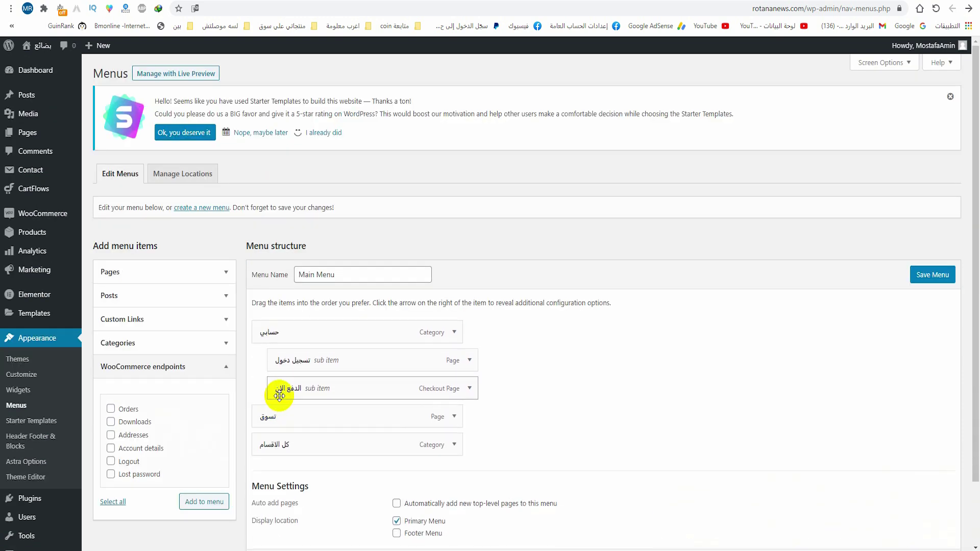
{"action": "scroll", "coordinate": [606, 400], "scroll_direction": "down", "scroll_amount": 2}
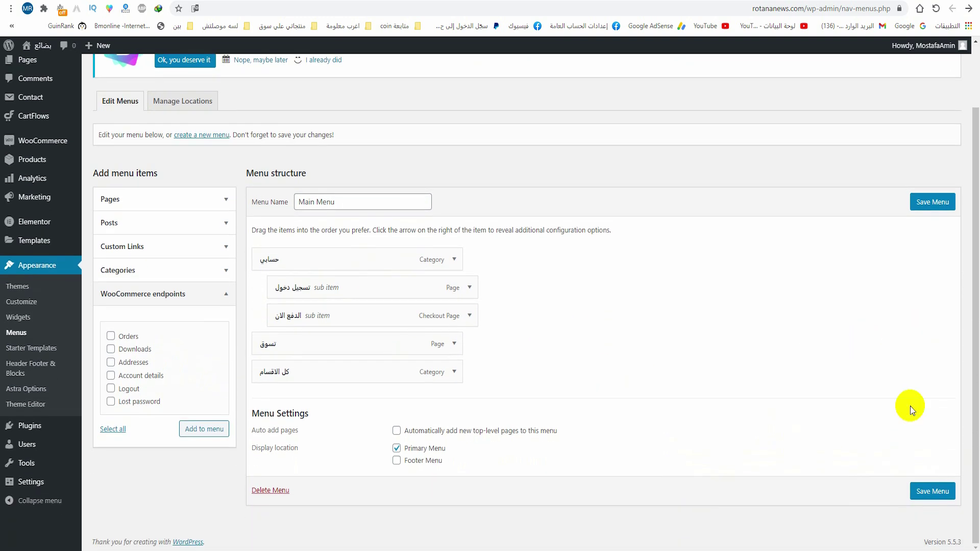
{"action": "left_click", "coordinate": [937, 492]}
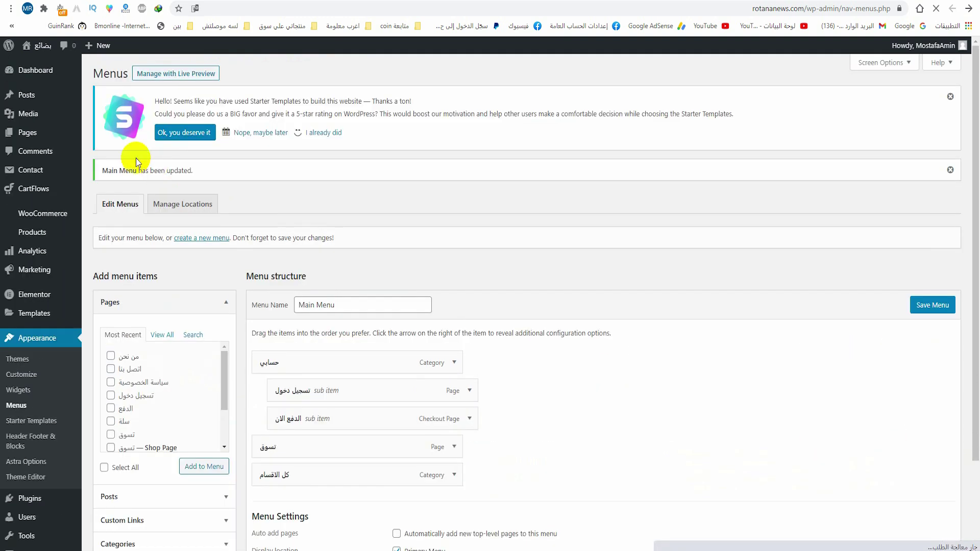
- Visit the live store and check the header menu, including the "كل الاقسام" page, the "حسابي" submenu and the "تسجيل دخول" page
{"action": "mouse_move", "coordinate": [32, 46]}
{"action": "left_click", "coordinate": [45, 67]}
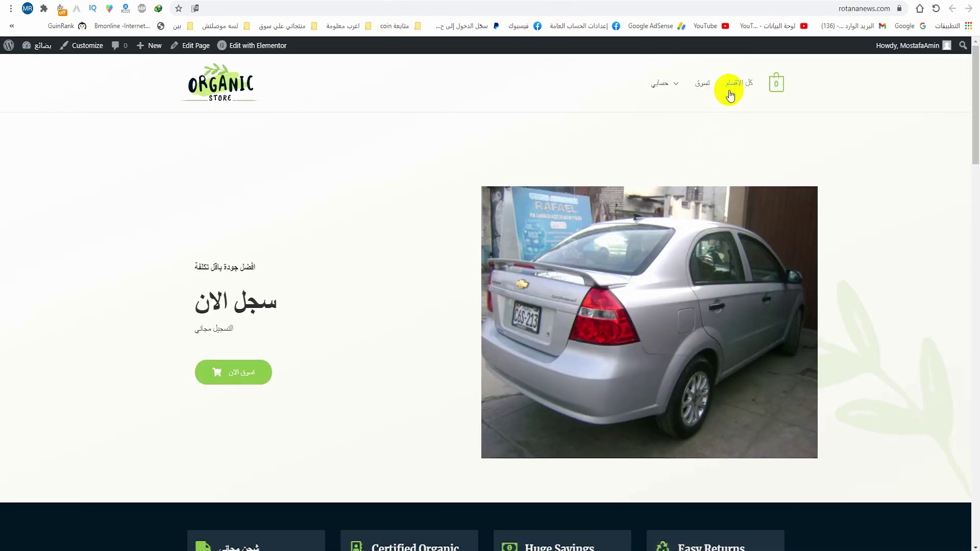
{"action": "left_click", "coordinate": [700, 93]}
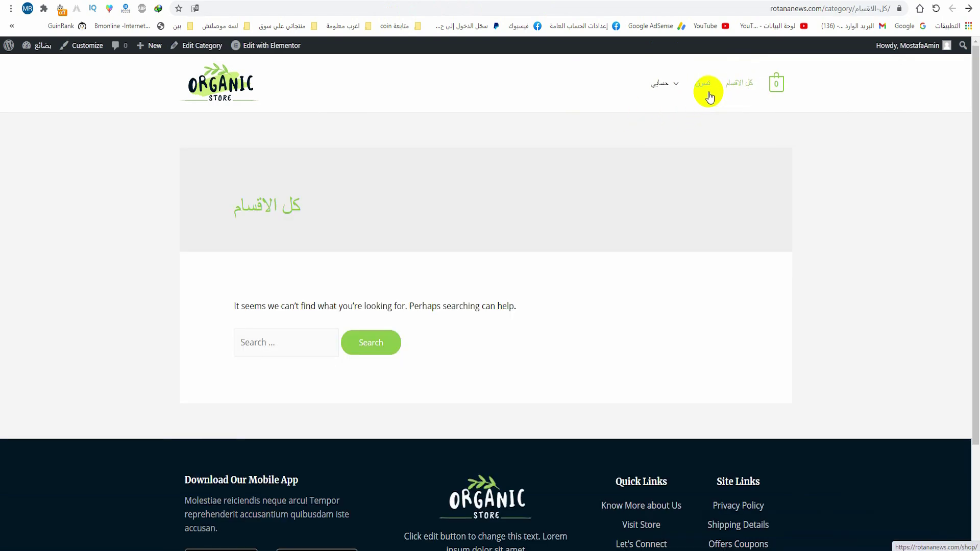
{"action": "mouse_move", "coordinate": [676, 94]}
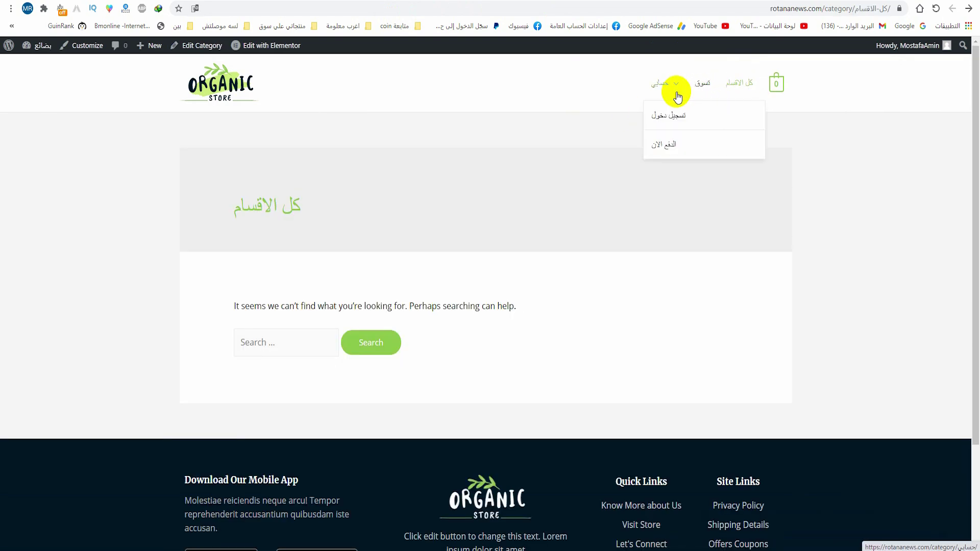
{"action": "left_click", "coordinate": [679, 118]}
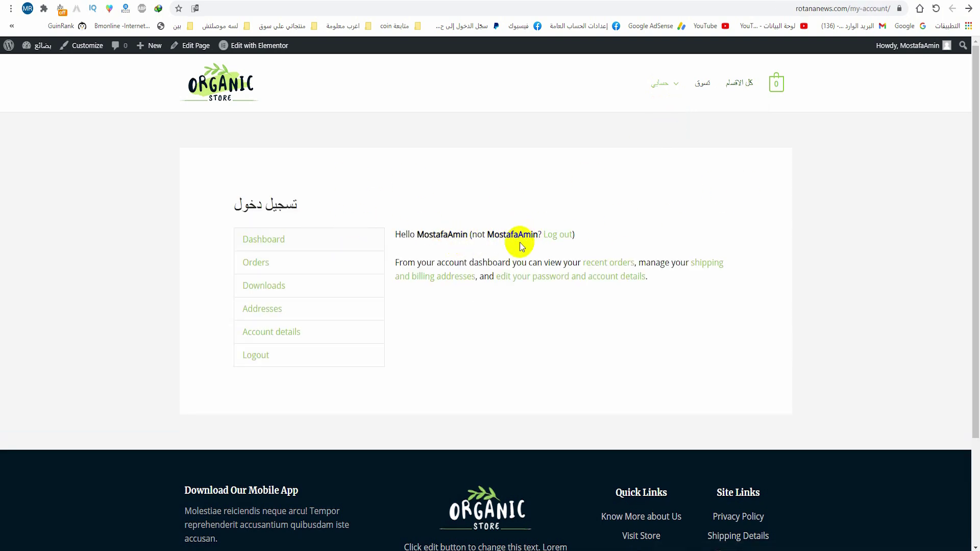
{"action": "mouse_move", "coordinate": [778, 84]}
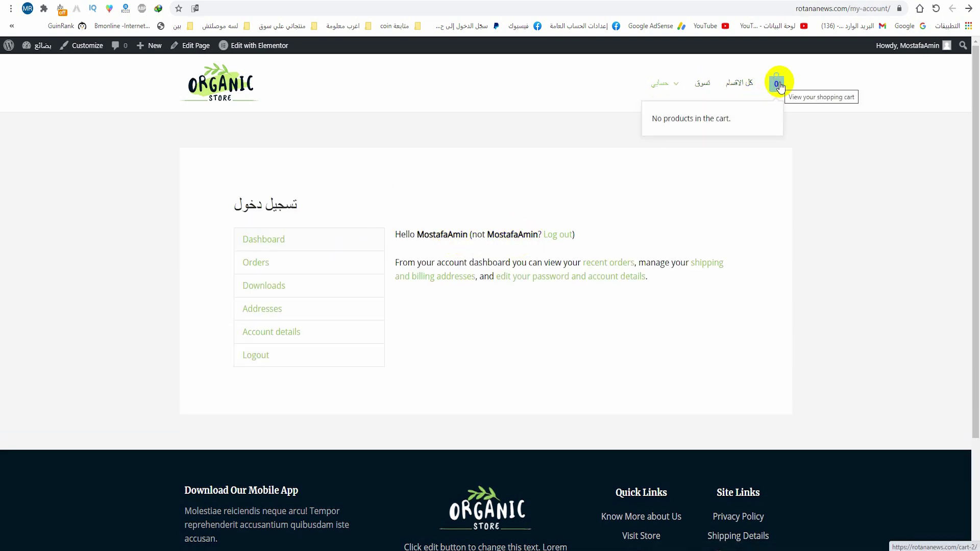
{"action": "mouse_move", "coordinate": [666, 89]}
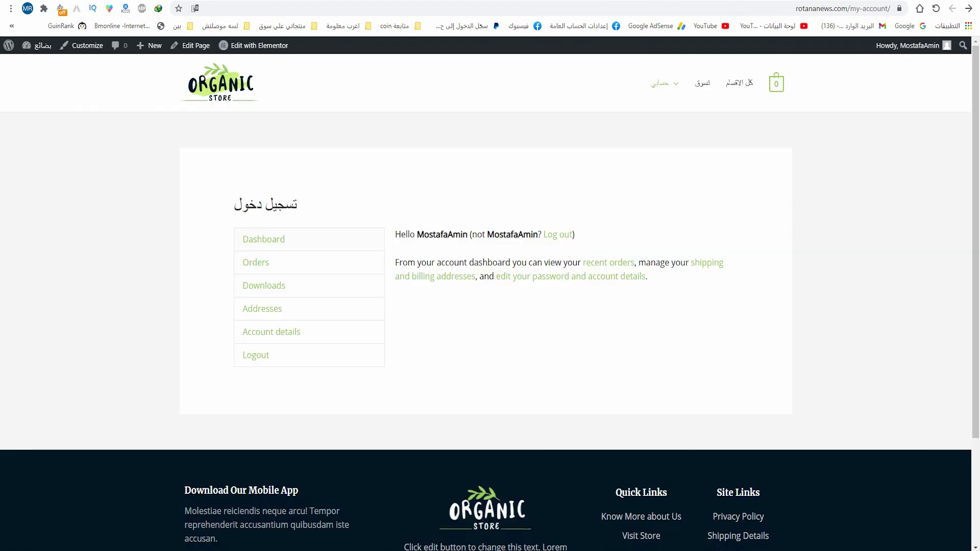
{"action": "scroll", "coordinate": [396, 298], "scroll_direction": "down", "scroll_amount": 2}
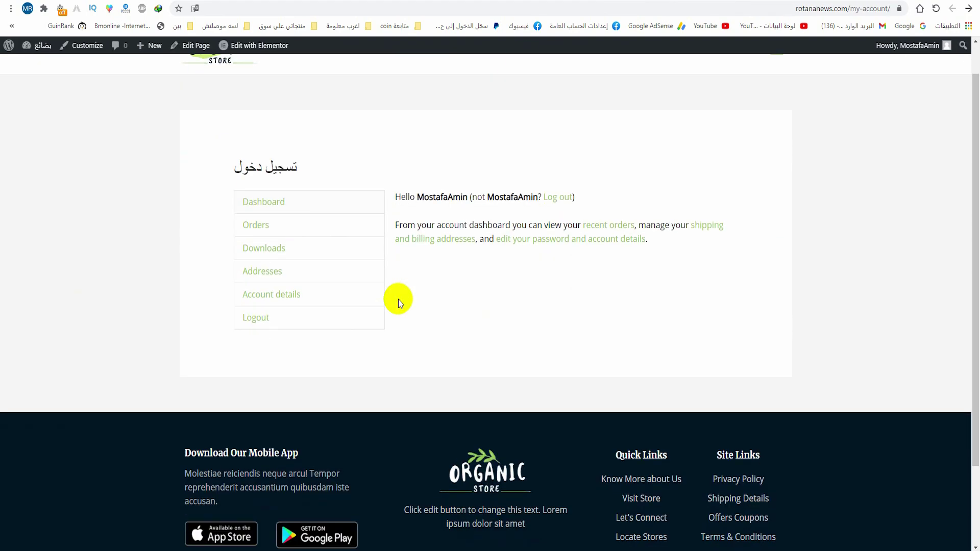
{"action": "scroll", "coordinate": [401, 287], "scroll_direction": "up", "scroll_amount": 2}
- Return to the store's home page and look through its whole content
{"action": "left_click", "coordinate": [228, 87]}
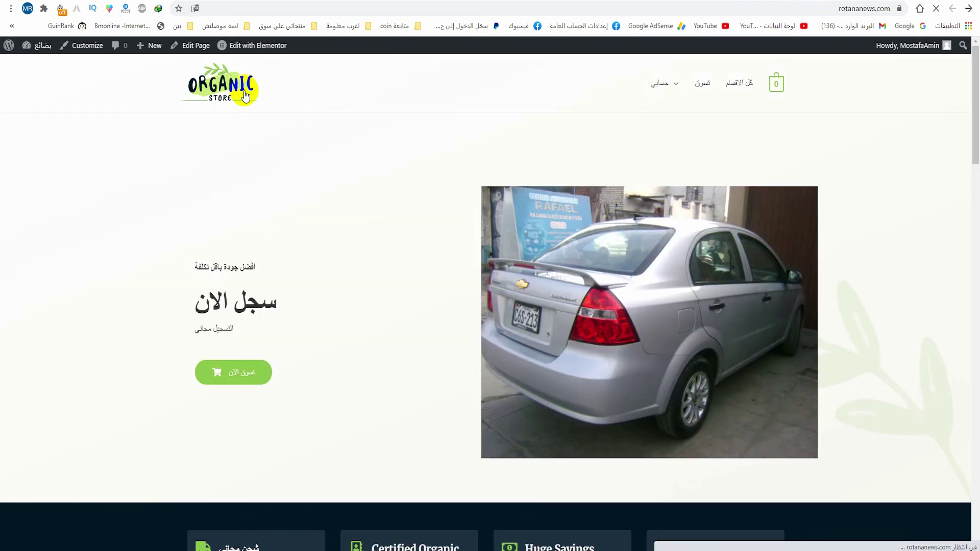
{"action": "scroll", "coordinate": [408, 186], "scroll_direction": "down", "scroll_amount": 15}
{"action": "scroll", "coordinate": [415, 312], "scroll_direction": "up", "scroll_amount": 12}
{"action": "scroll", "coordinate": [243, 152], "scroll_direction": "up", "scroll_amount": 3}
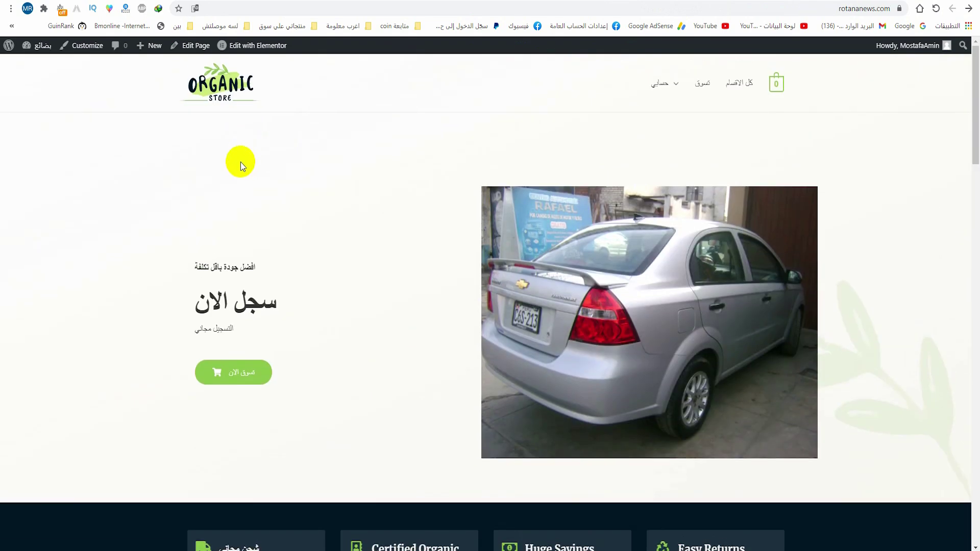
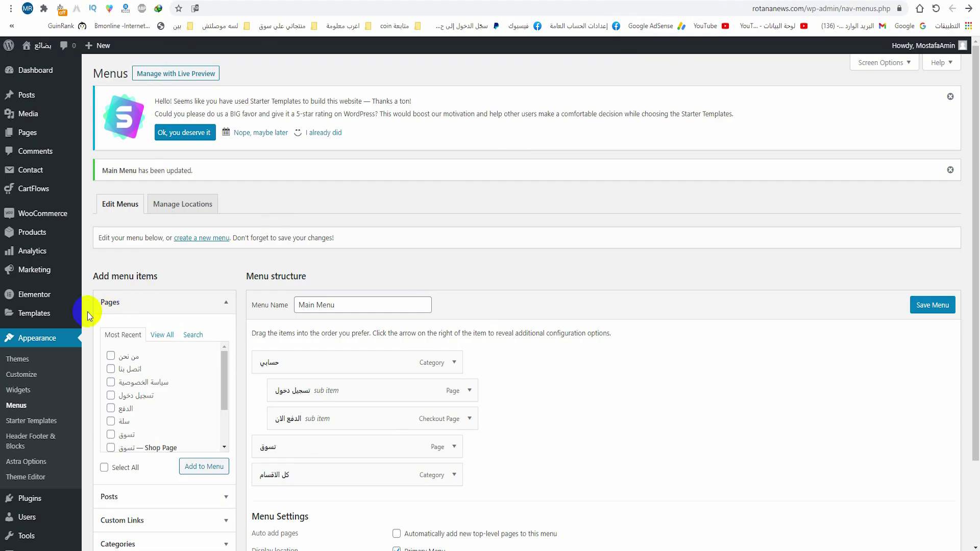
- Go back to the site's admin area and look through the WooCommerce home, Orders and Coupons pages
{"action": "scroll", "coordinate": [62, 283], "scroll_direction": "down", "scroll_amount": 2}
{"action": "mouse_move", "coordinate": [62, 283]}
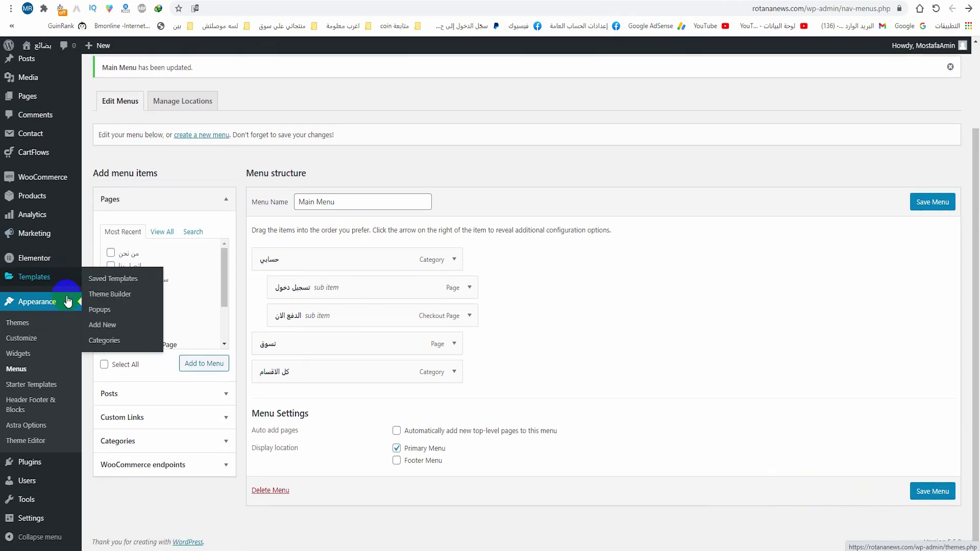
{"action": "mouse_move", "coordinate": [53, 181]}
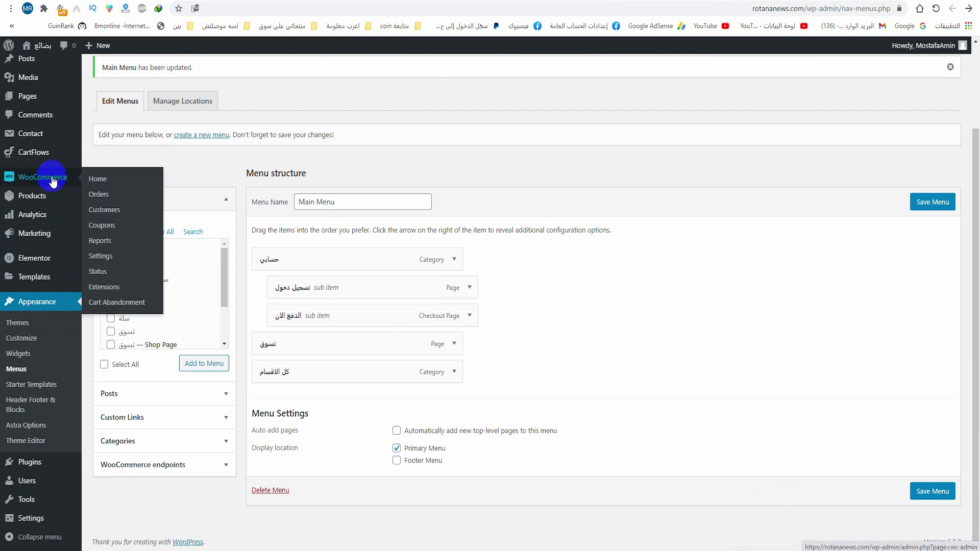
{"action": "left_click", "coordinate": [117, 188]}
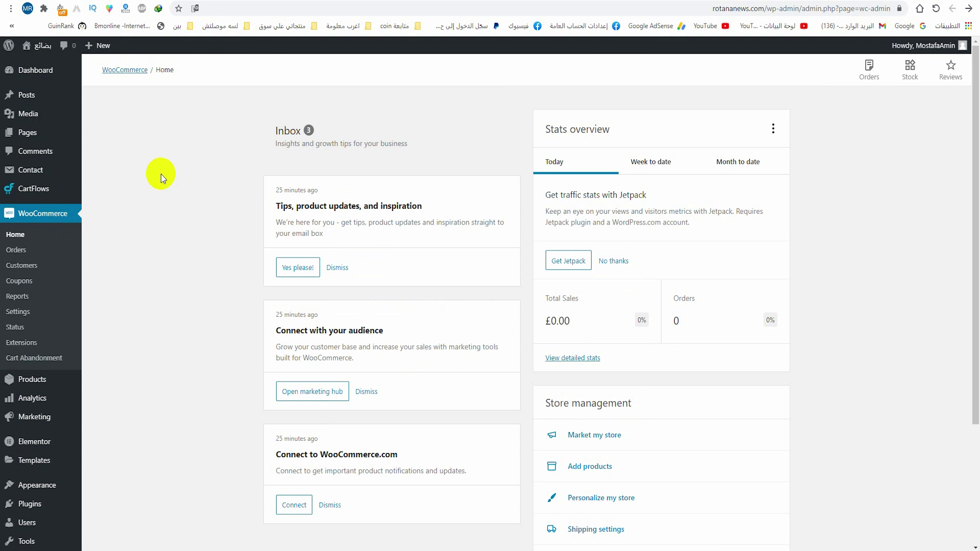
{"action": "left_click", "coordinate": [16, 250]}
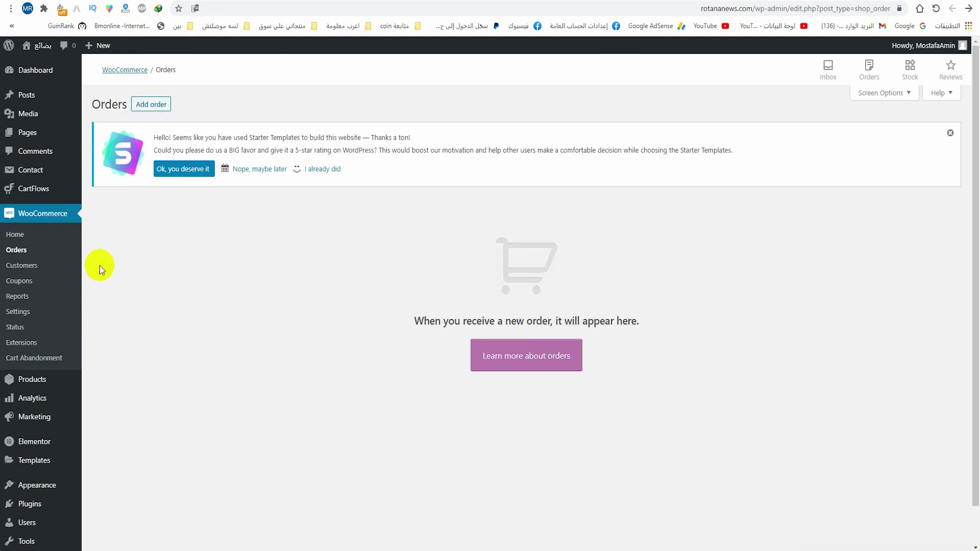
{"action": "left_click", "coordinate": [38, 282]}
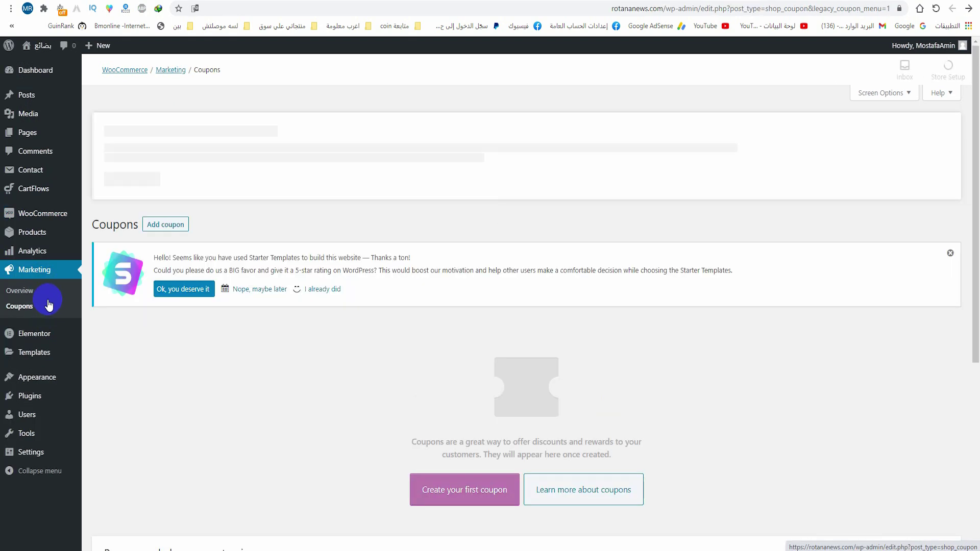
- Set the store currency to United States (US) dollar ($) in the general WooCommerce settings and save the changes
{"action": "mouse_move", "coordinate": [47, 214]}
{"action": "left_click", "coordinate": [120, 294]}
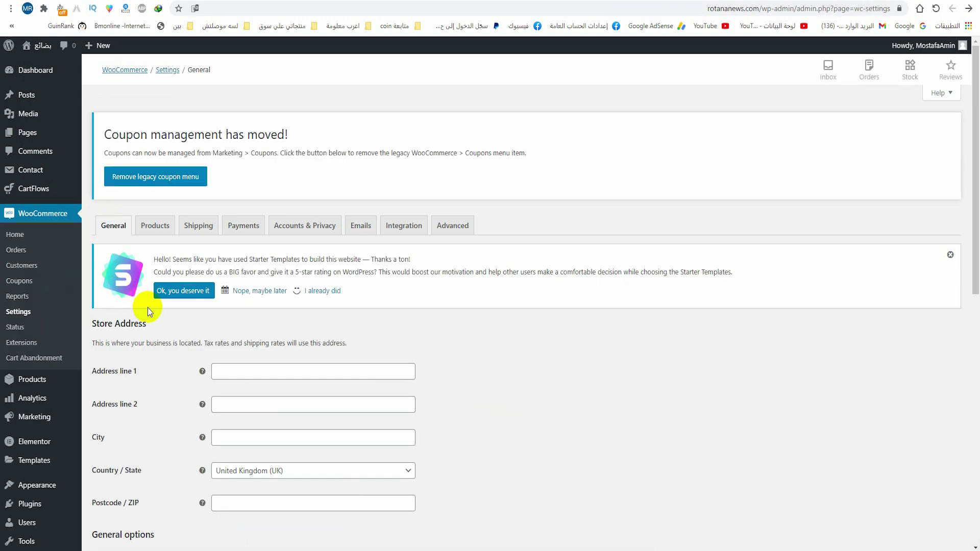
{"action": "scroll", "coordinate": [173, 324], "scroll_direction": "down", "scroll_amount": 5}
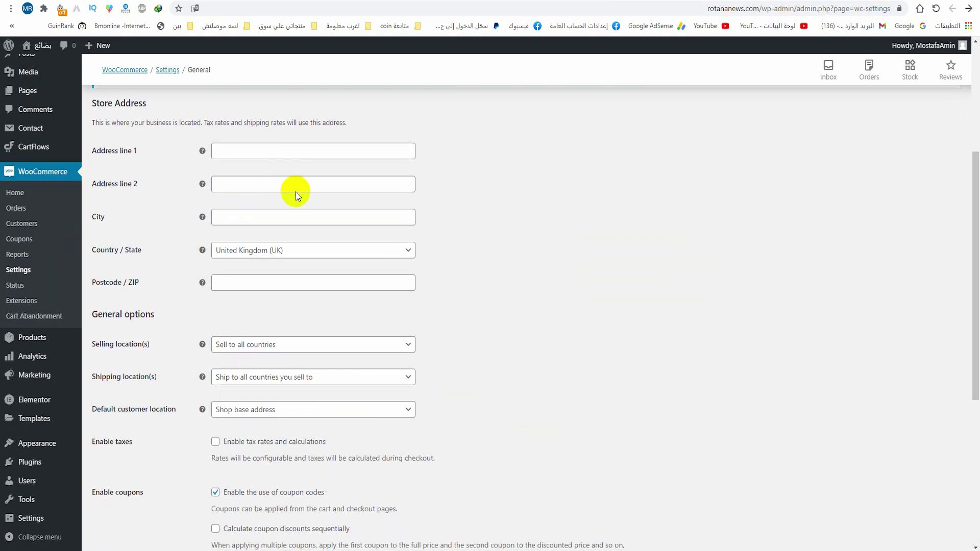
{"action": "scroll", "coordinate": [315, 257], "scroll_direction": "down", "scroll_amount": 5}
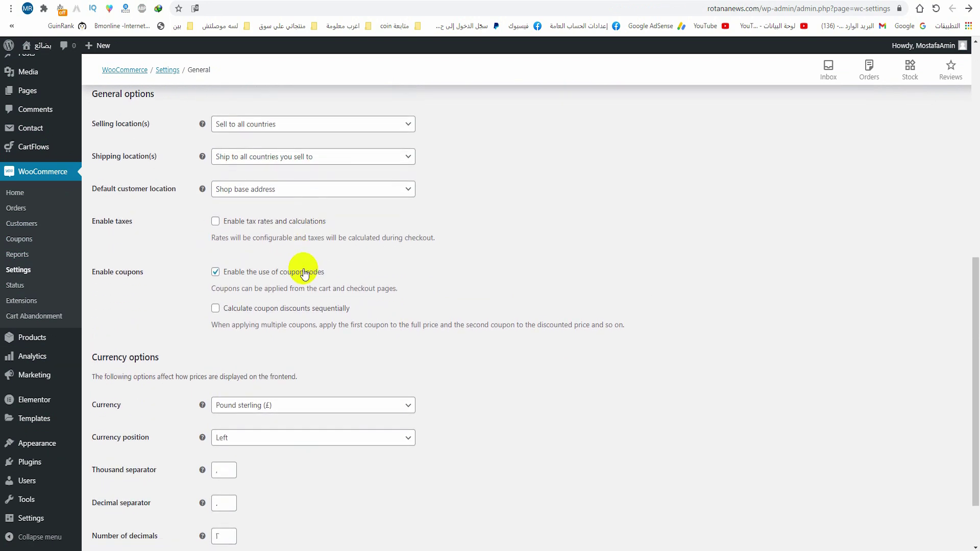
{"action": "left_click", "coordinate": [276, 330]}
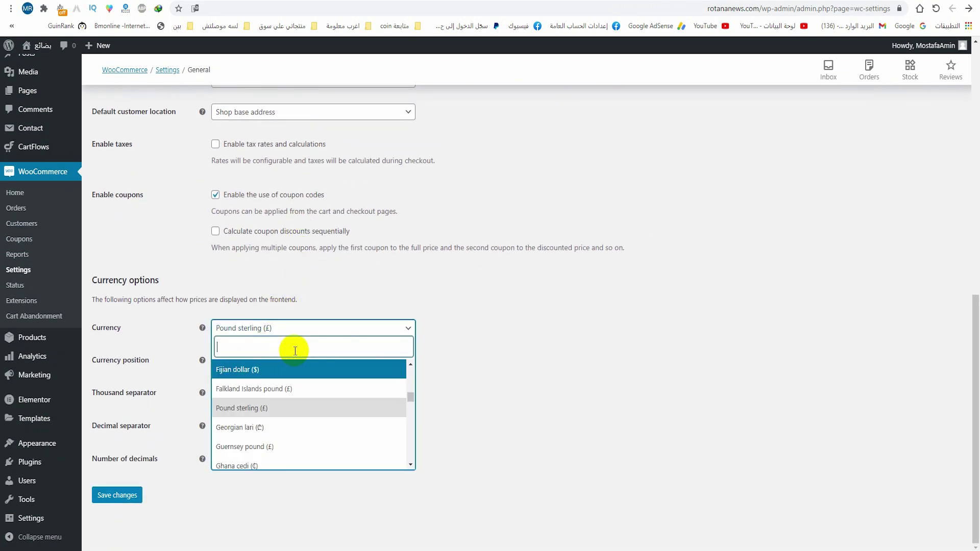
{"action": "type", "text": "sk"}
{"action": "key", "text": "BackSpace"}
{"action": "key", "text": "BackSpace"}
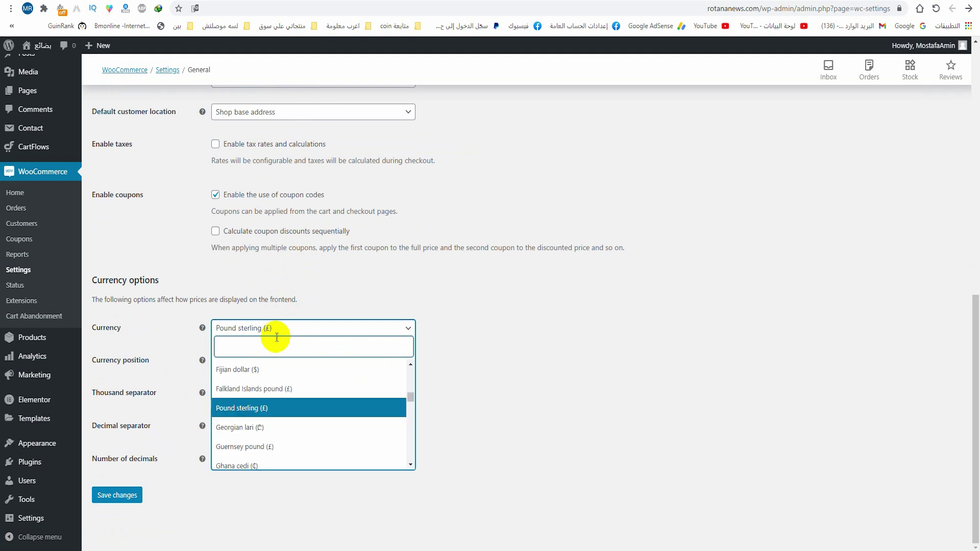
{"action": "type", "text": "ust"}
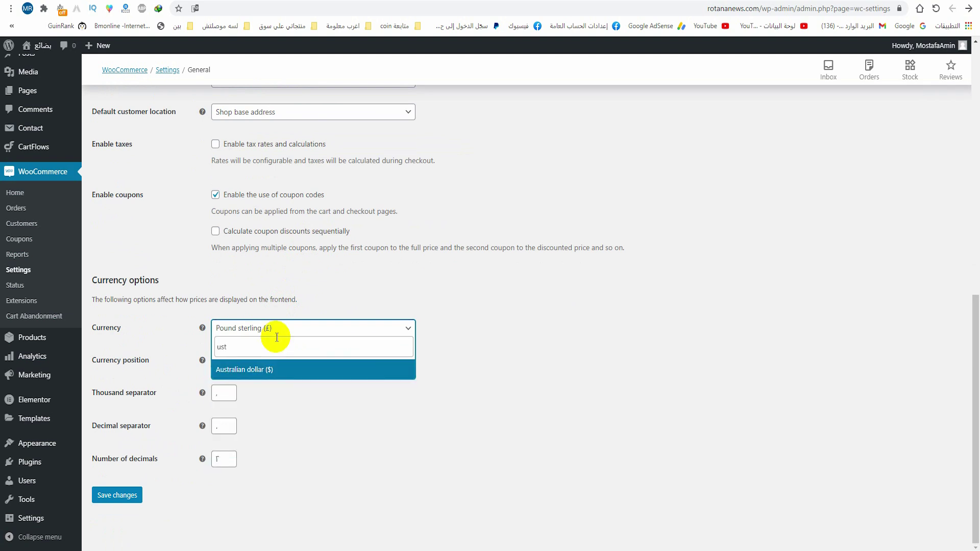
{"action": "key", "text": "BackSpace"}
{"action": "type", "text": "d"}
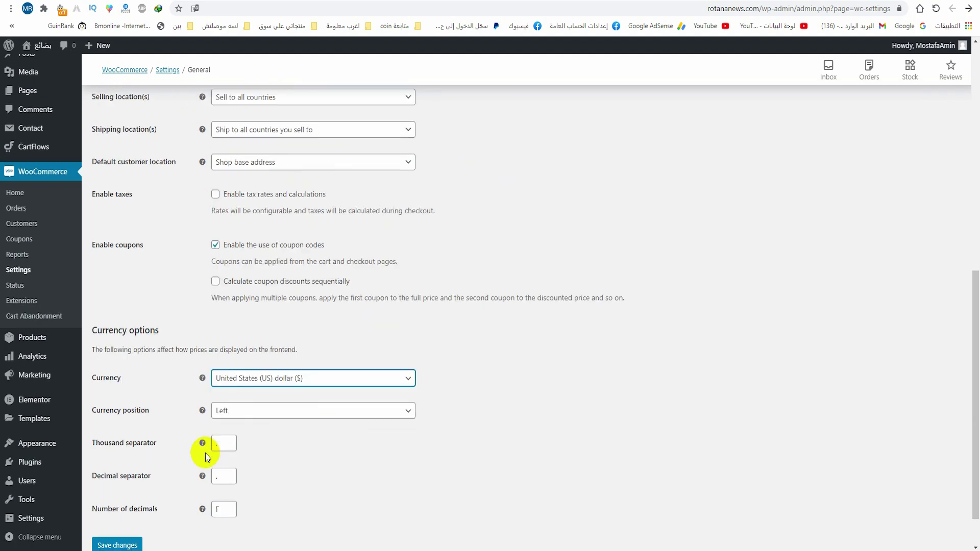
{"action": "scroll", "coordinate": [159, 467], "scroll_direction": "down", "scroll_amount": 1}
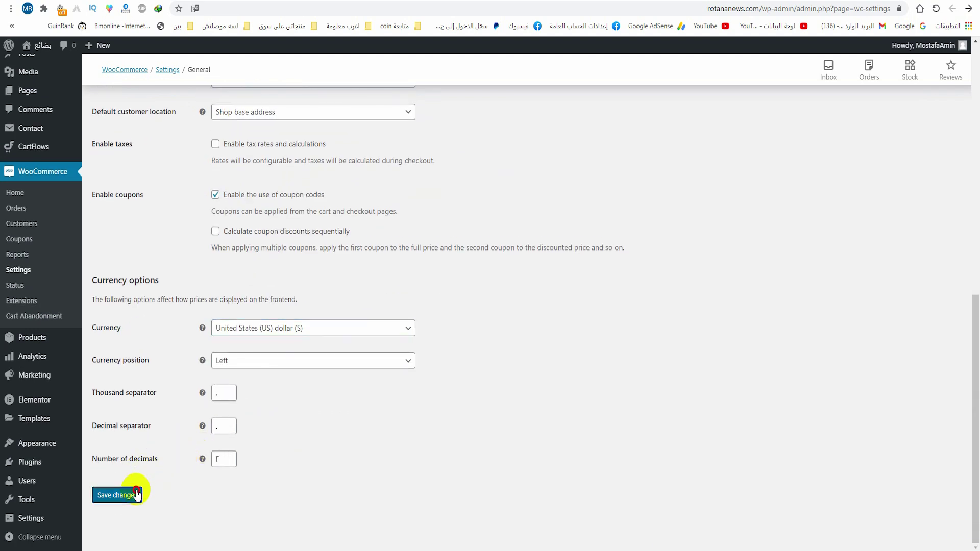
{"action": "left_click", "coordinate": [113, 494]}
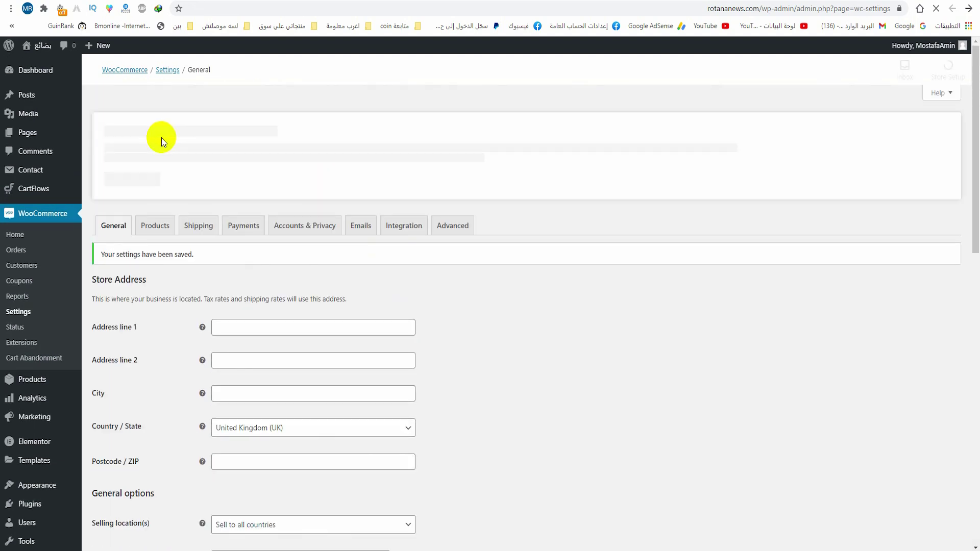
- Look through the WooCommerce product settings, including shop page, measurement and review options, and view the available weight units
{"action": "left_click", "coordinate": [155, 228]}
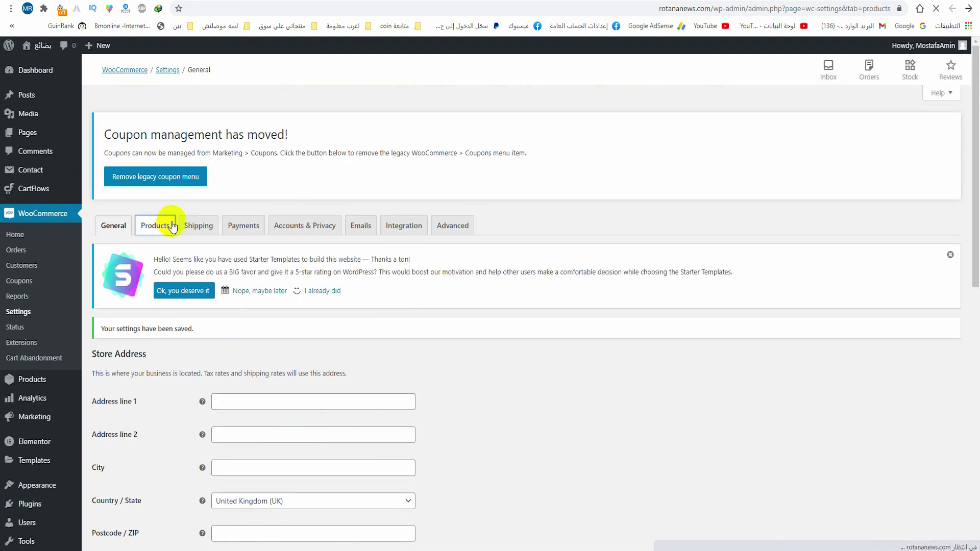
{"action": "scroll", "coordinate": [236, 296], "scroll_direction": "down", "scroll_amount": 5}
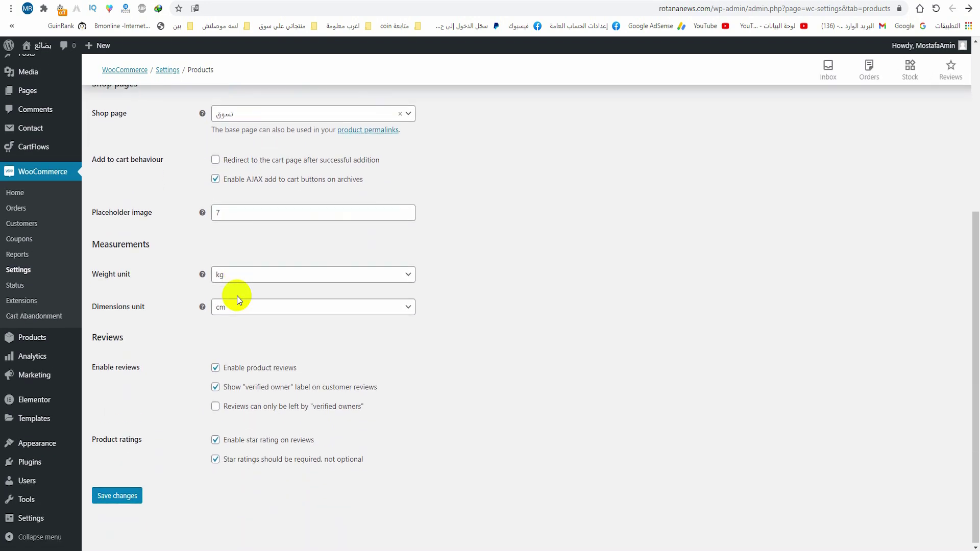
{"action": "scroll", "coordinate": [214, 246], "scroll_direction": "up", "scroll_amount": 1}
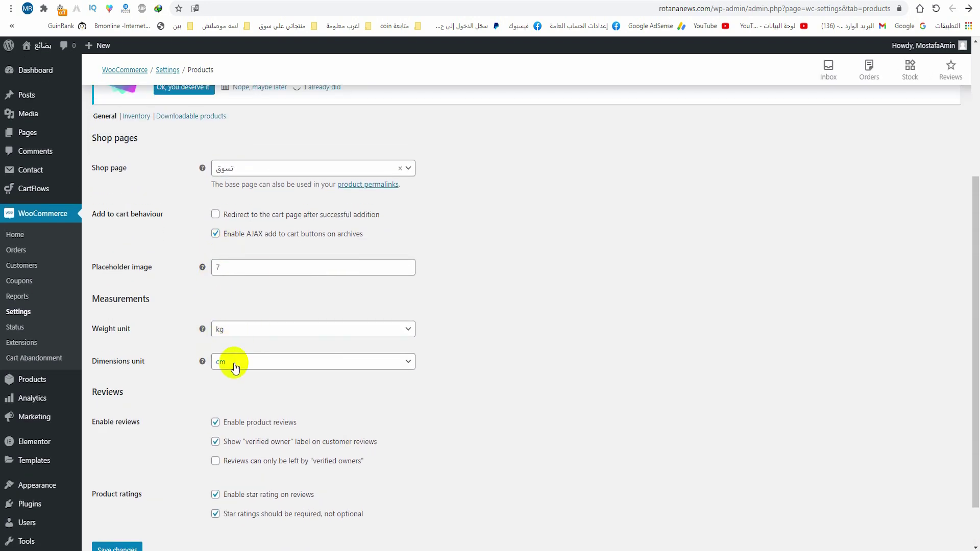
{"action": "left_click", "coordinate": [252, 329]}
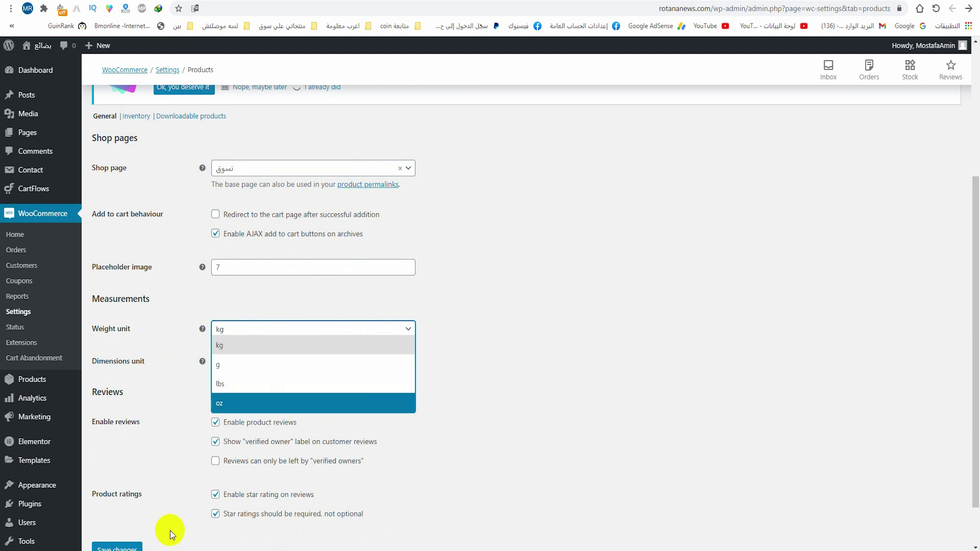
{"action": "scroll", "coordinate": [122, 520], "scroll_direction": "down", "scroll_amount": 1}
{"action": "scroll", "coordinate": [227, 319], "scroll_direction": "up", "scroll_amount": 5}
- Add a shipping zone named "مصر" in the WooCommerce shipping settings with Egypt as its region, and save it
{"action": "left_click", "coordinate": [198, 225]}
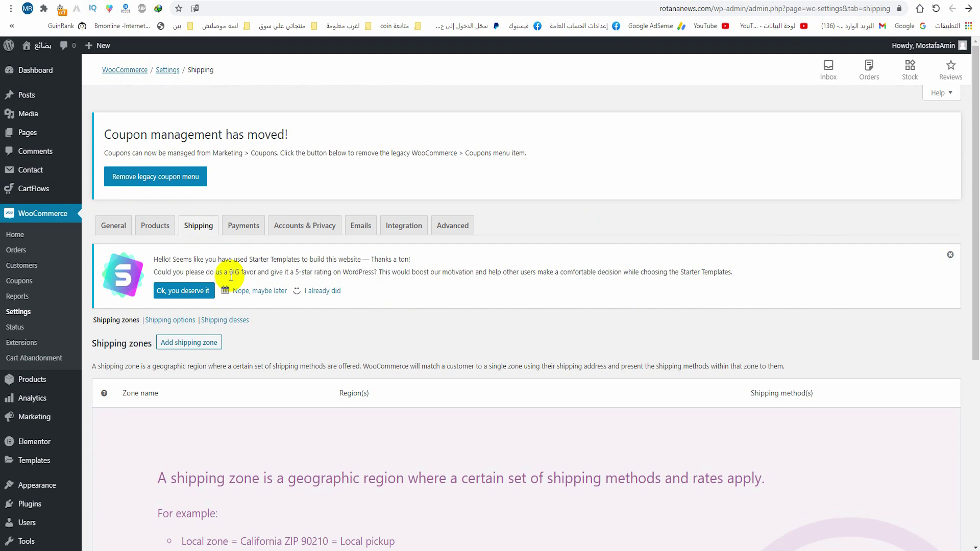
{"action": "scroll", "coordinate": [231, 275], "scroll_direction": "down", "scroll_amount": 5}
{"action": "left_click", "coordinate": [218, 390]}
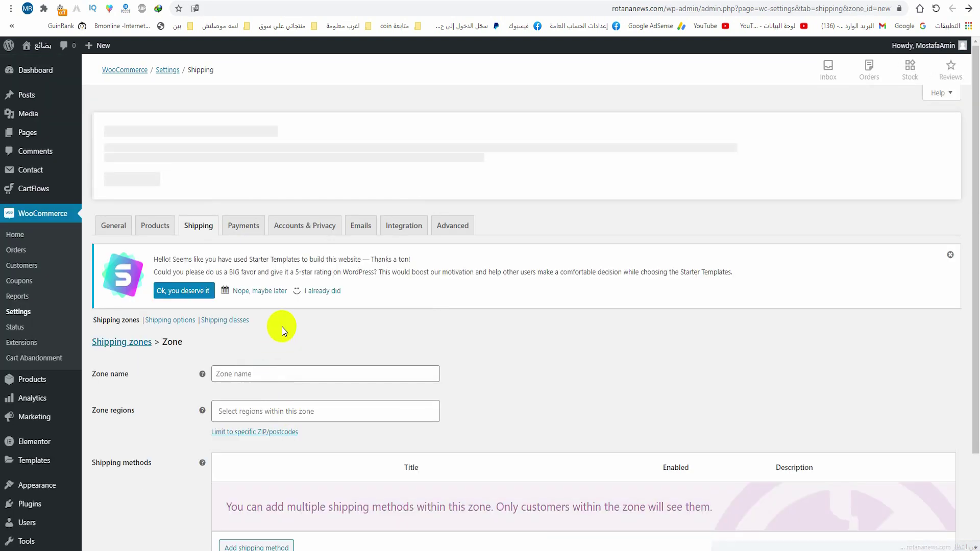
{"action": "scroll", "coordinate": [285, 332], "scroll_direction": "down", "scroll_amount": 2}
{"action": "left_click", "coordinate": [320, 294]}
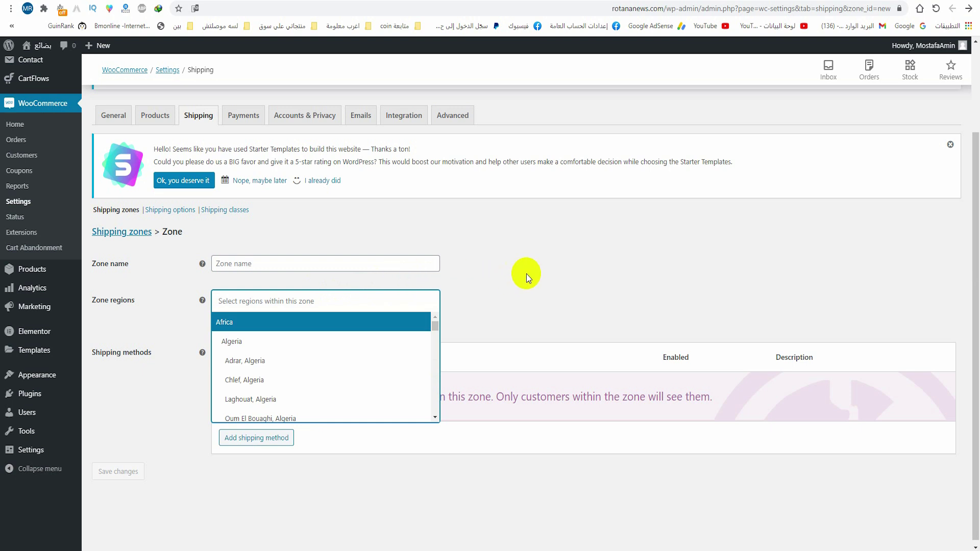
{"action": "type", "text": "eg"}
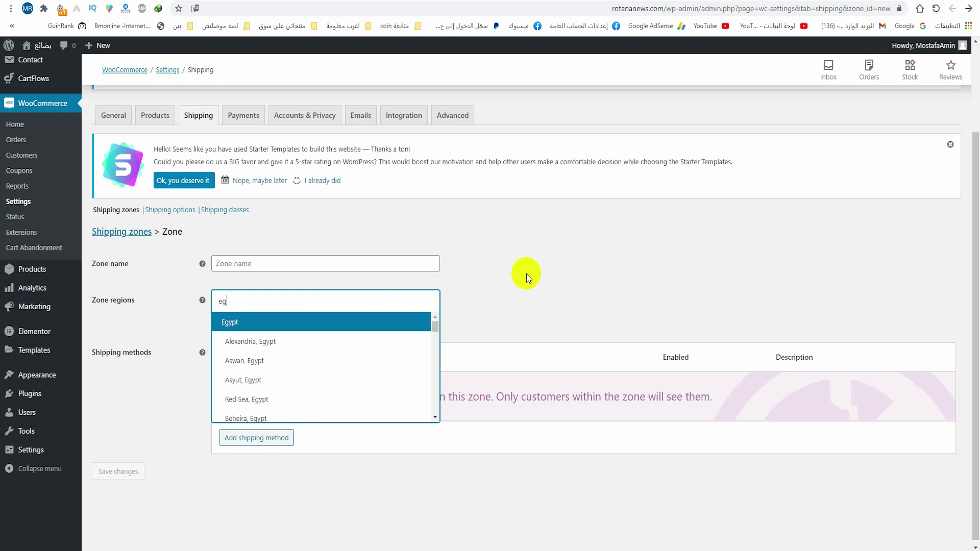
{"action": "left_click", "coordinate": [291, 319]}
{"action": "left_click", "coordinate": [276, 268]}
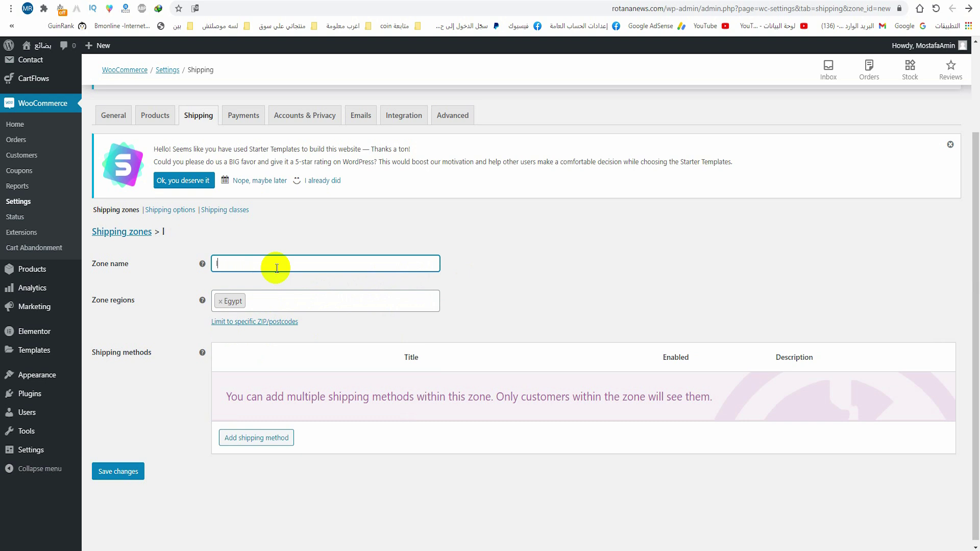
{"action": "type", "text": "مصر"}
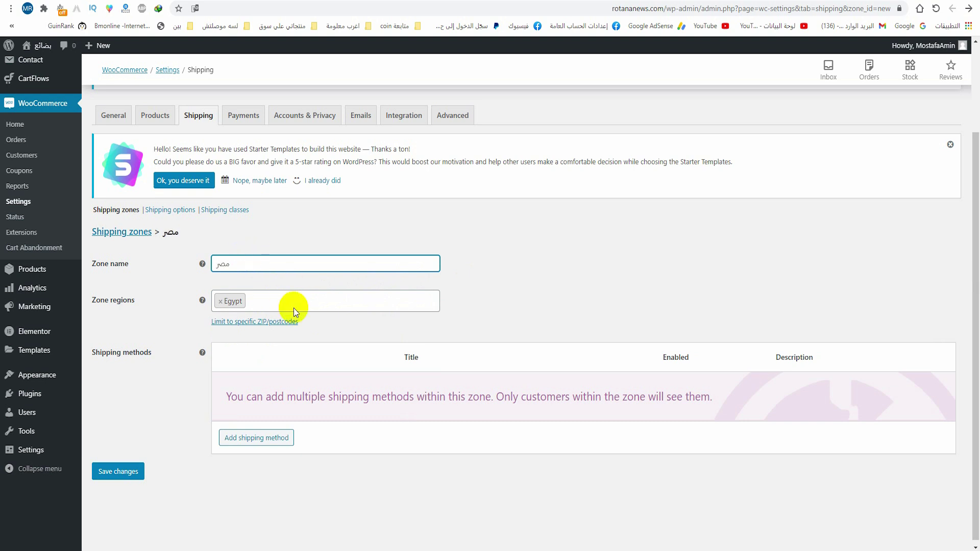
{"action": "left_click", "coordinate": [135, 474]}
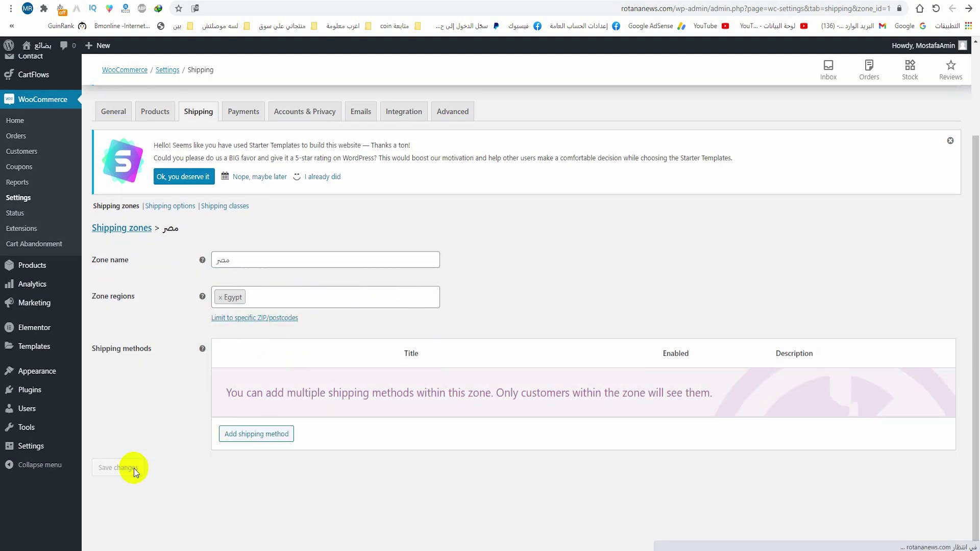
- Add Free shipping as a shipping method for the "مصر" zone
{"action": "left_click", "coordinate": [275, 436]}
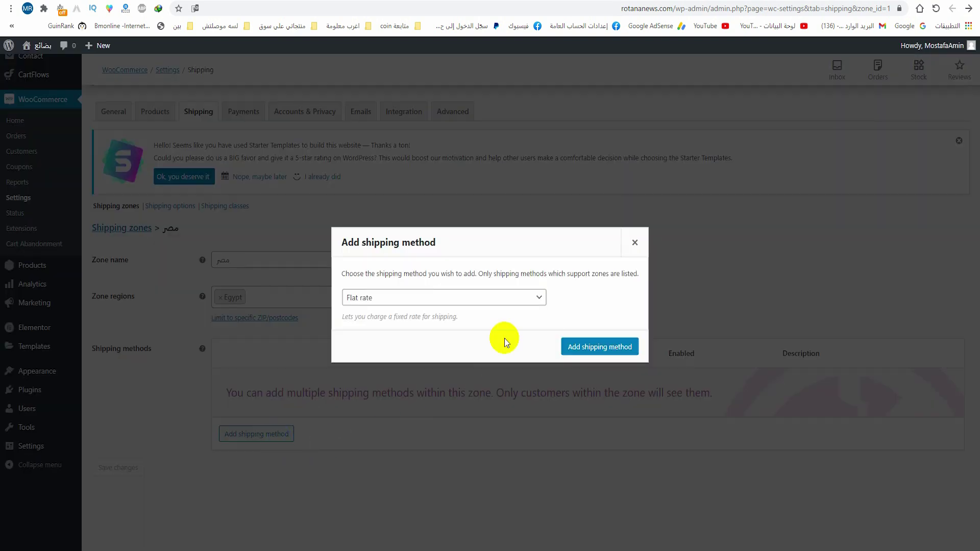
{"action": "left_click", "coordinate": [462, 299]}
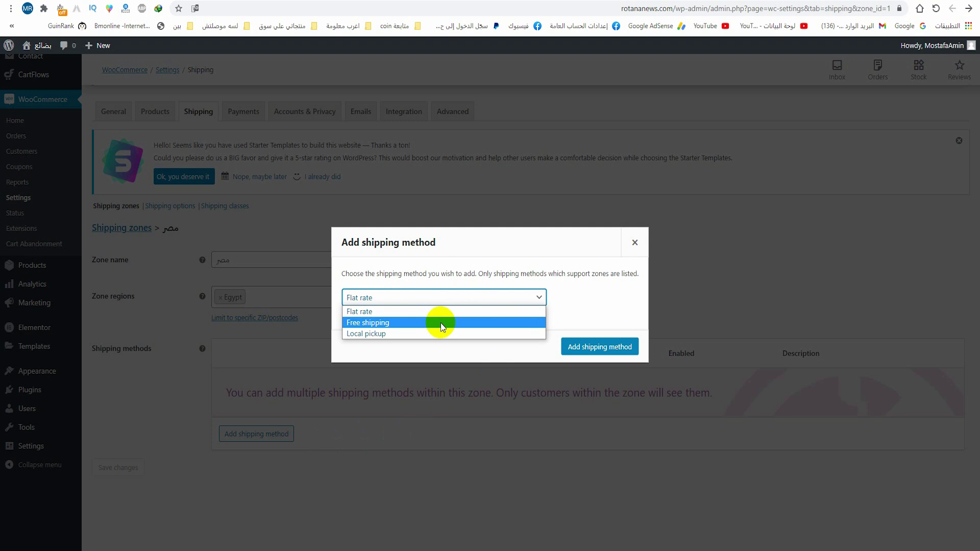
{"action": "left_click", "coordinate": [479, 321]}
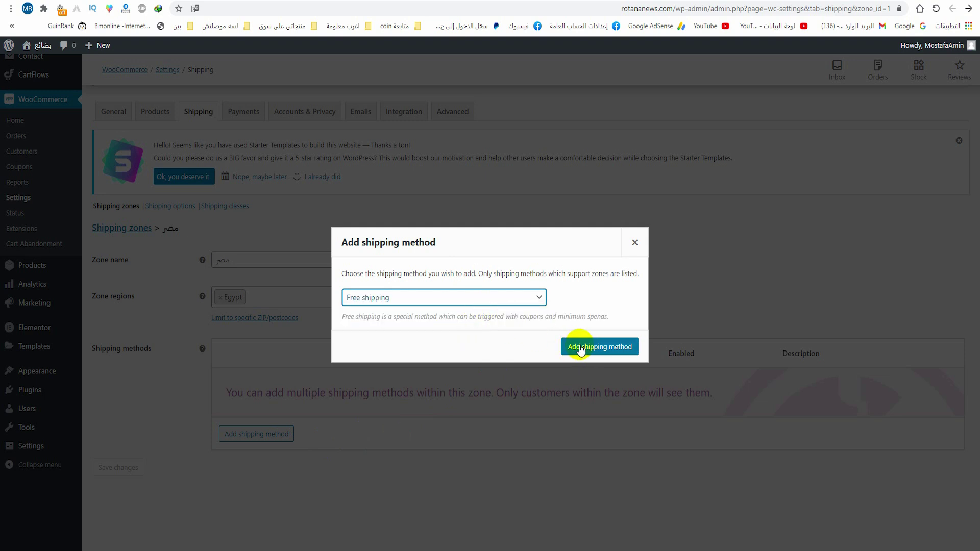
{"action": "left_click", "coordinate": [580, 348]}
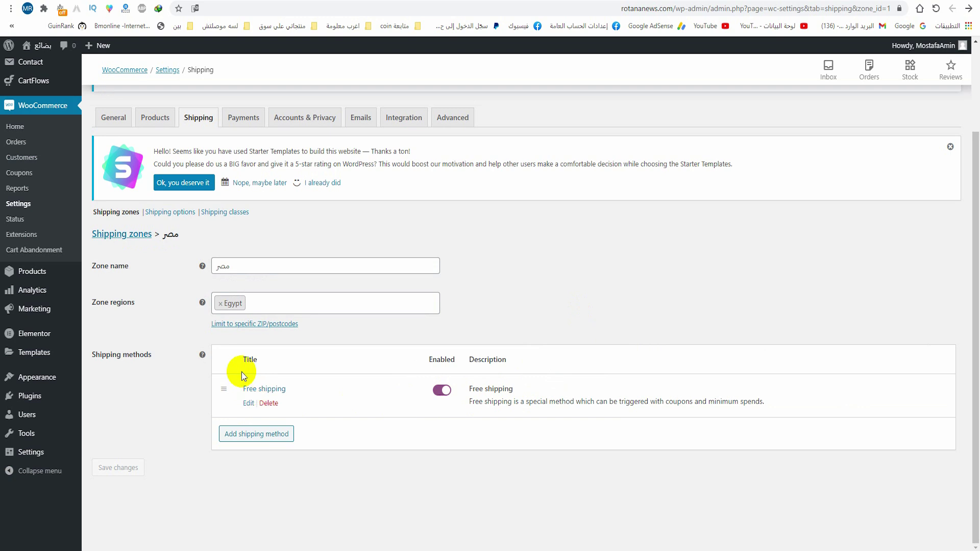
- Enable Cash on delivery and PayPal Standard in the WooCommerce payment settings
{"action": "left_click", "coordinate": [245, 120]}
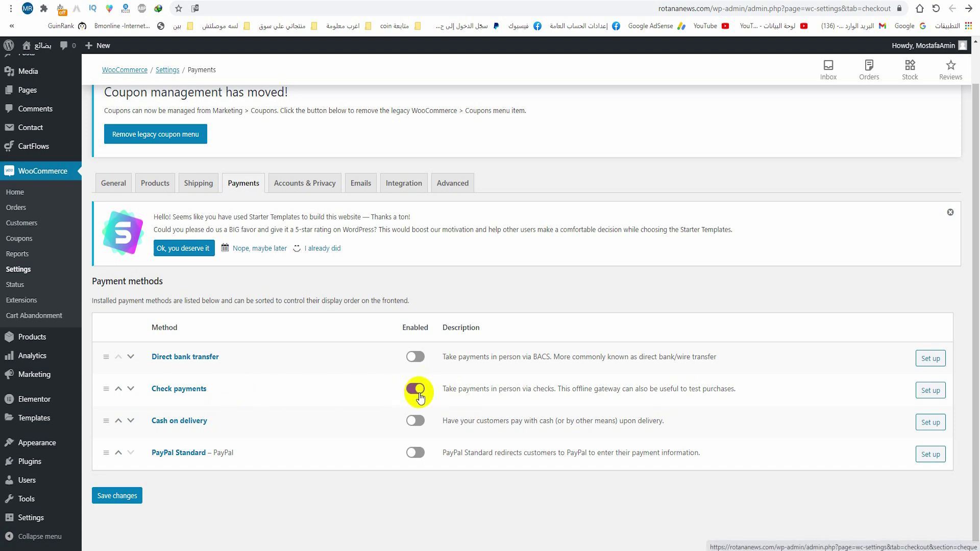
{"action": "left_click", "coordinate": [416, 422]}
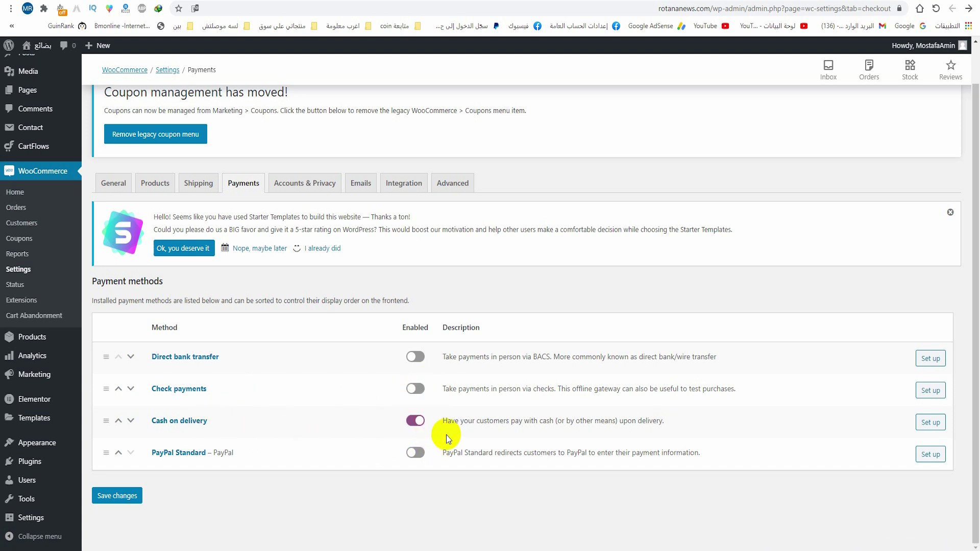
{"action": "left_click", "coordinate": [415, 453]}
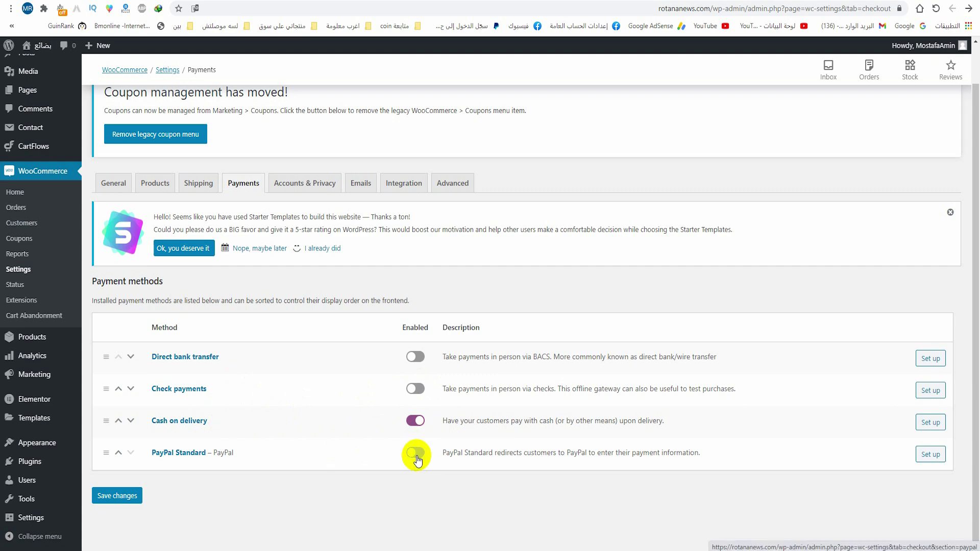
{"action": "left_click", "coordinate": [934, 456]}
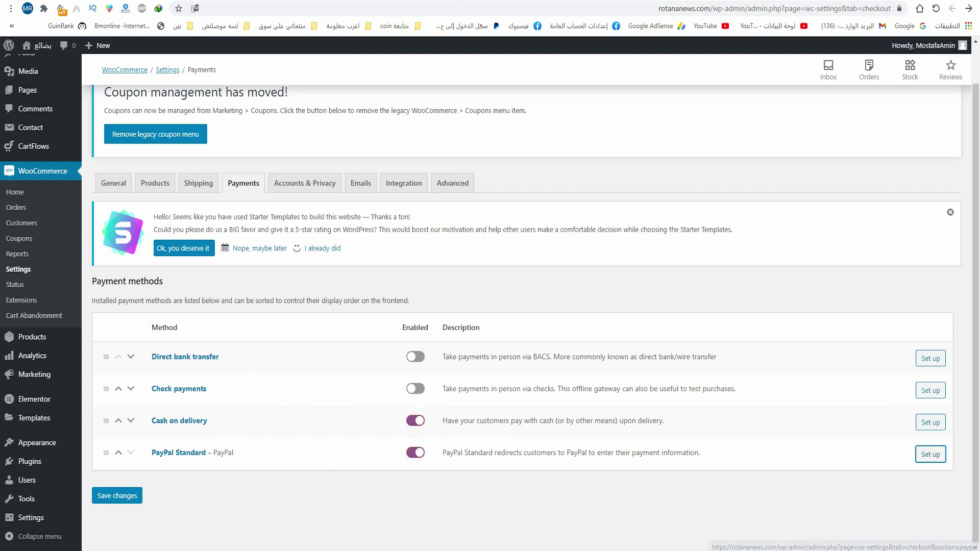
{"action": "scroll", "coordinate": [393, 303], "scroll_direction": "down", "scroll_amount": 3}
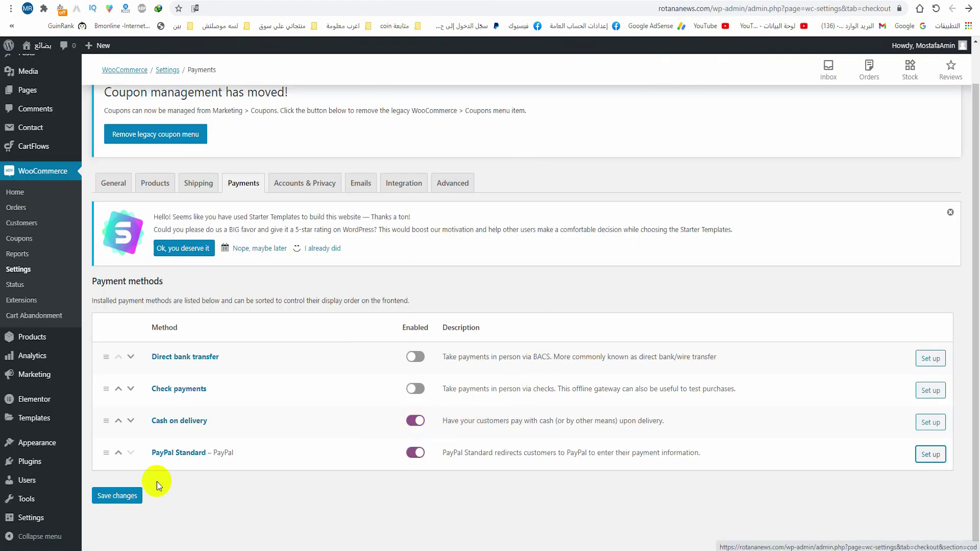
- Review the Accounts & Privacy settings, translating the page into Arabic to read it and then restoring English
{"action": "left_click", "coordinate": [312, 183]}
{"action": "scroll", "coordinate": [301, 275], "scroll_direction": "down", "scroll_amount": 2}
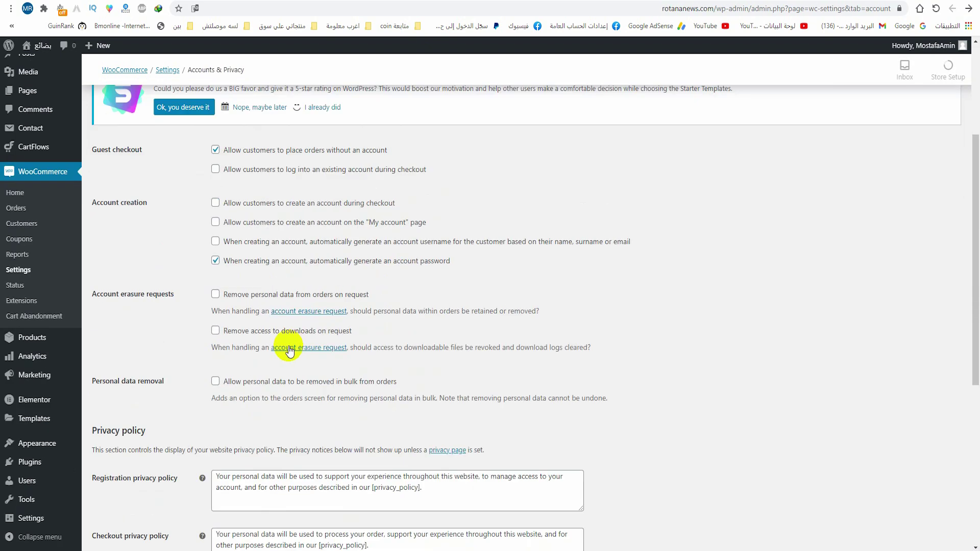
{"action": "right_click", "coordinate": [798, 233]}
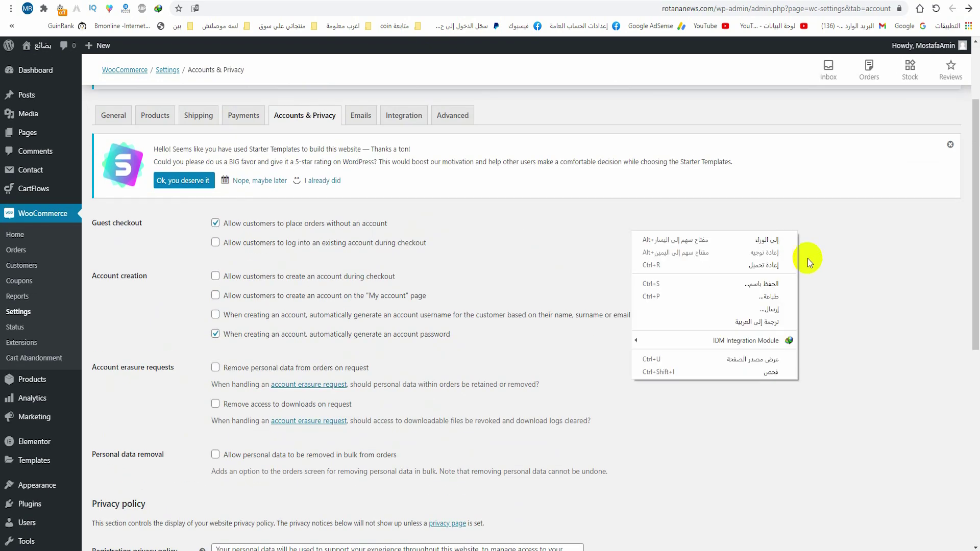
{"action": "left_click", "coordinate": [770, 322]}
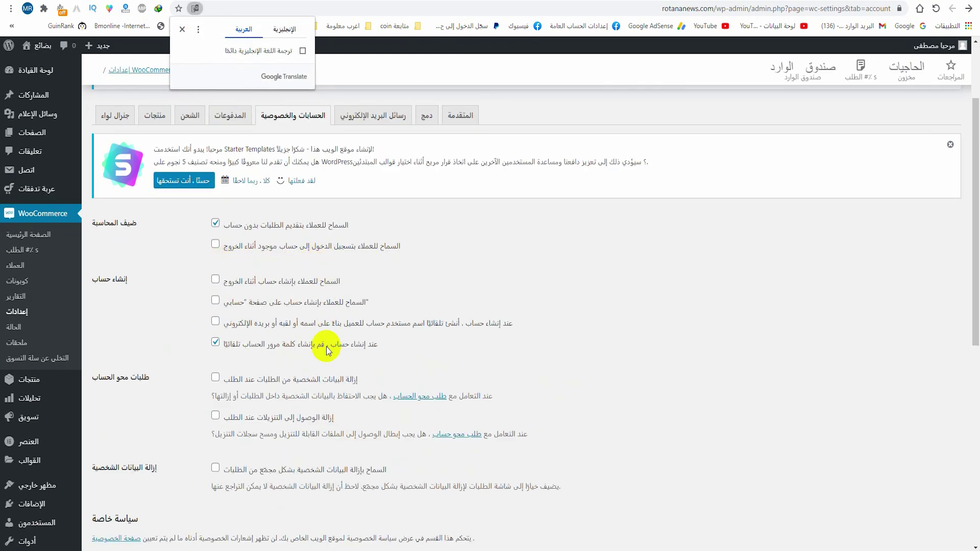
{"action": "scroll", "coordinate": [322, 342], "scroll_direction": "down", "scroll_amount": 8}
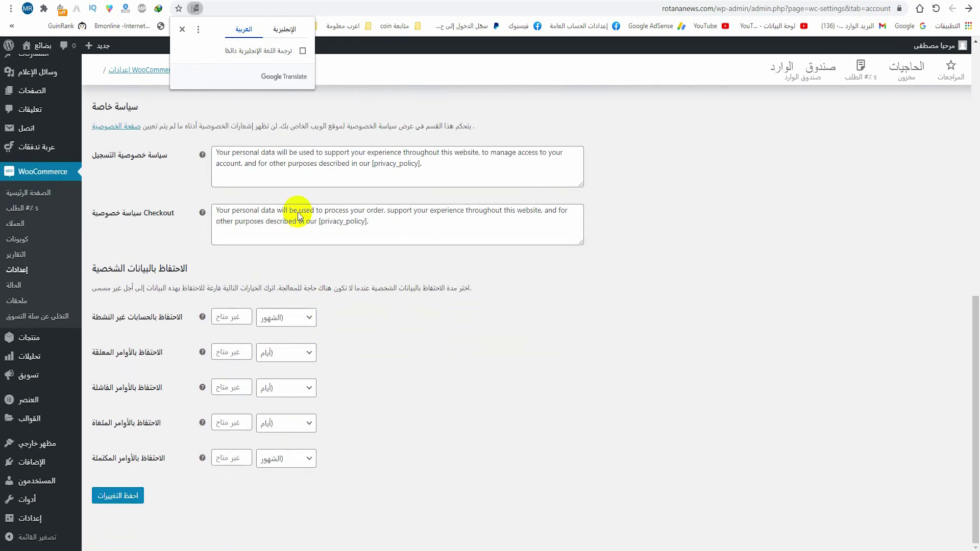
{"action": "left_click", "coordinate": [284, 29]}
{"action": "scroll", "coordinate": [234, 193], "scroll_direction": "up", "scroll_amount": 10}
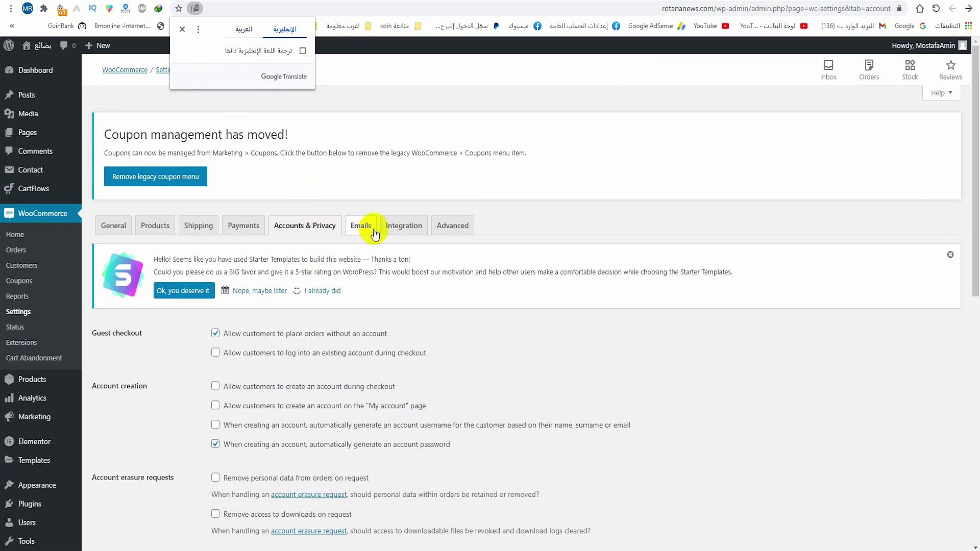
- Look through the Integration and Advanced WooCommerce settings, including the page setup, checkout endpoints and account endpoints
{"action": "left_click", "coordinate": [402, 227]}
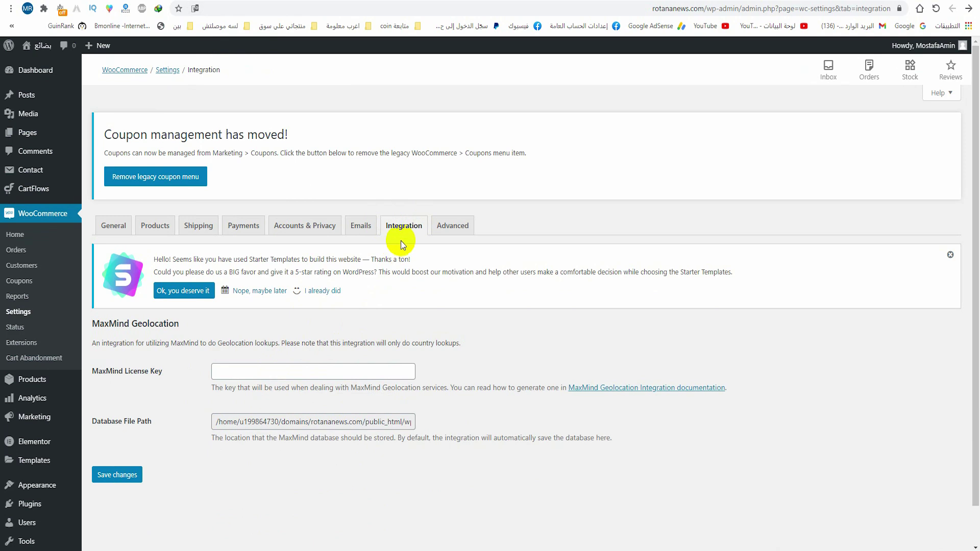
{"action": "left_click", "coordinate": [461, 230]}
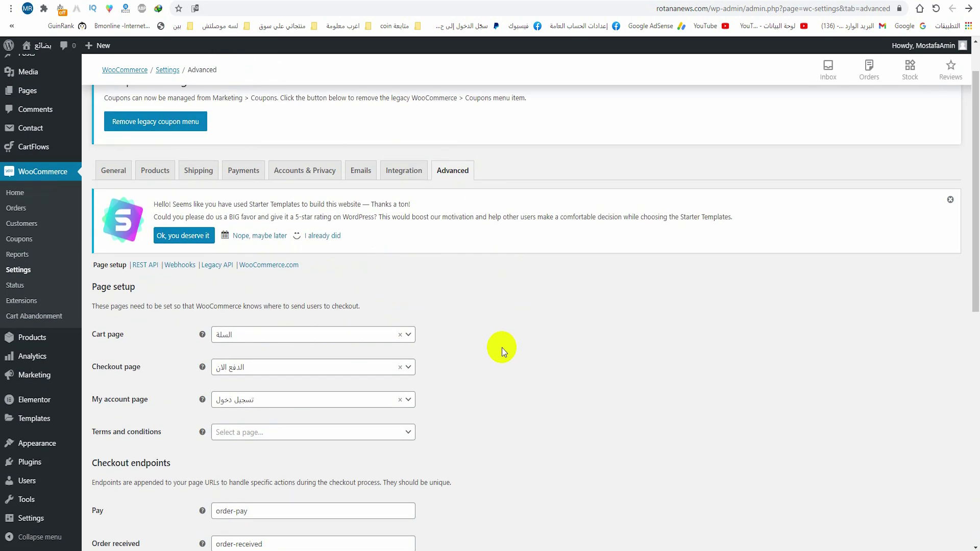
{"action": "scroll", "coordinate": [501, 348], "scroll_direction": "down", "scroll_amount": 2}
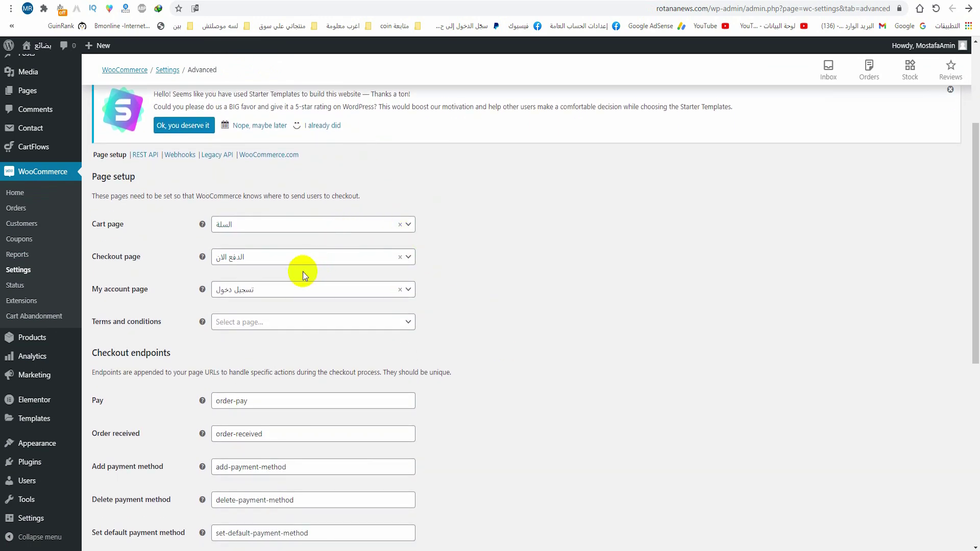
{"action": "scroll", "coordinate": [280, 284], "scroll_direction": "down", "scroll_amount": 7}
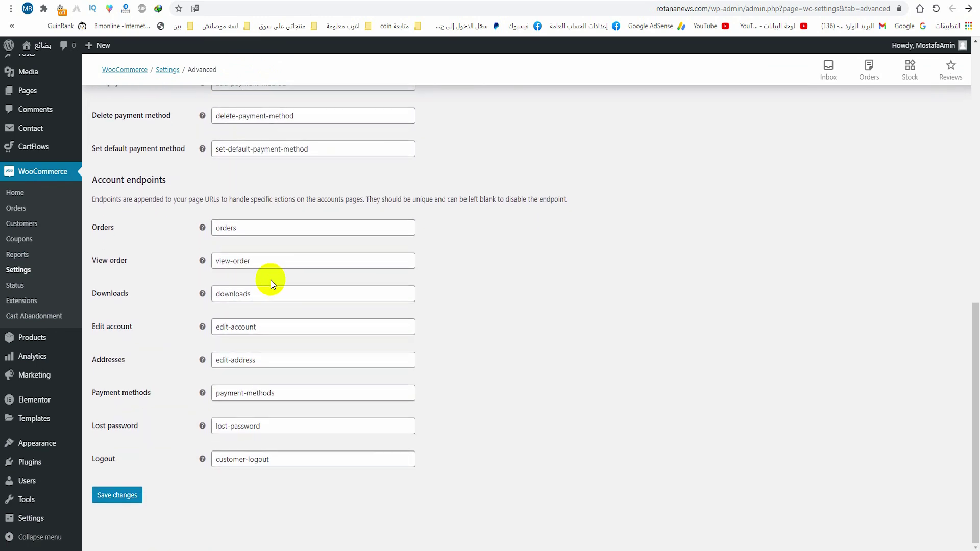
{"action": "double_click", "coordinate": [283, 228]}
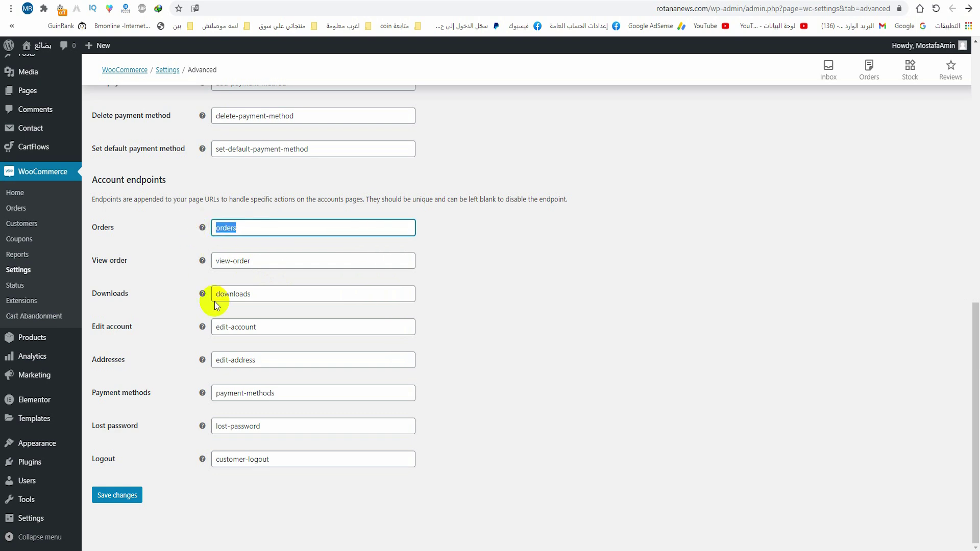
{"action": "scroll", "coordinate": [187, 441], "scroll_direction": "up", "scroll_amount": 2}
{"action": "scroll", "coordinate": [187, 441], "scroll_direction": "up", "scroll_amount": 8}
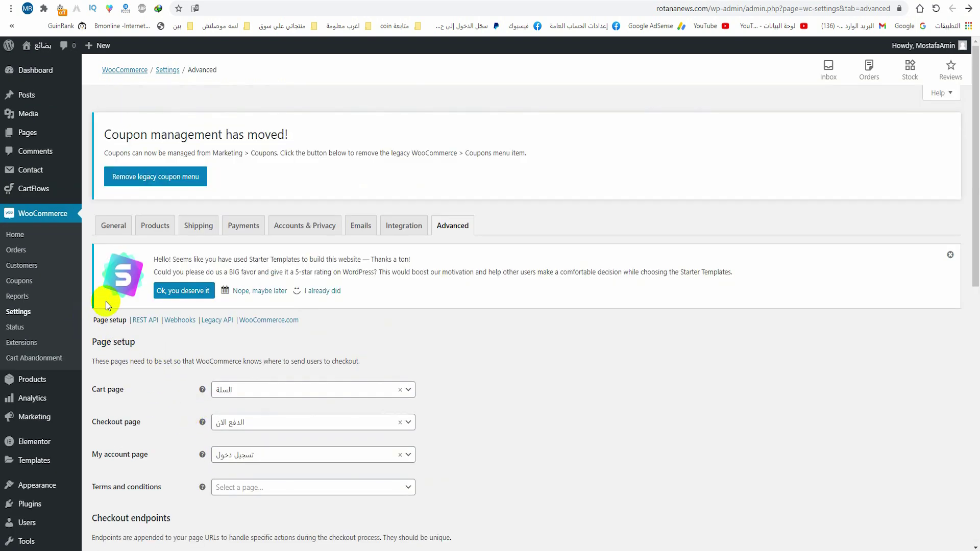
- Start a new WooCommerce coupon with an amount of 5 and free shipping allowed
{"action": "left_click", "coordinate": [39, 251]}
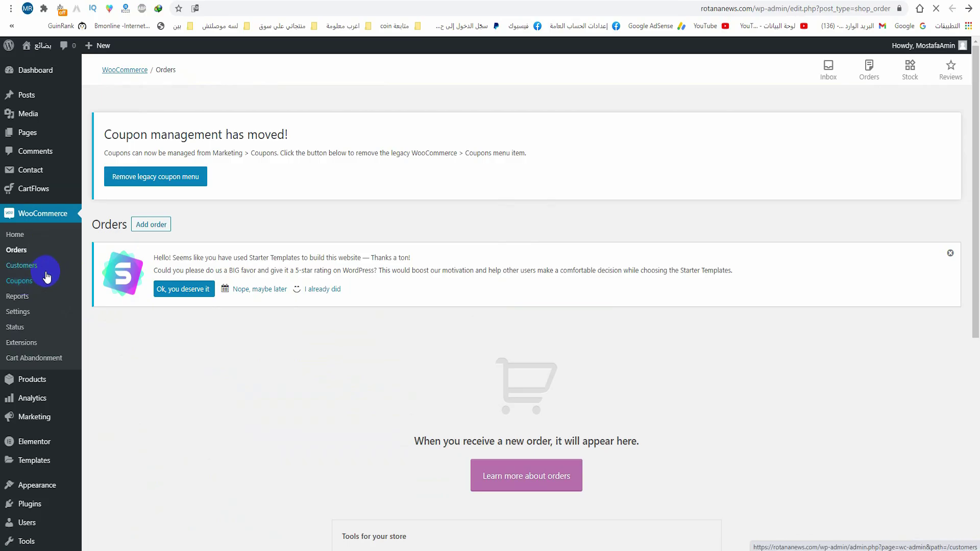
{"action": "left_click", "coordinate": [35, 282]}
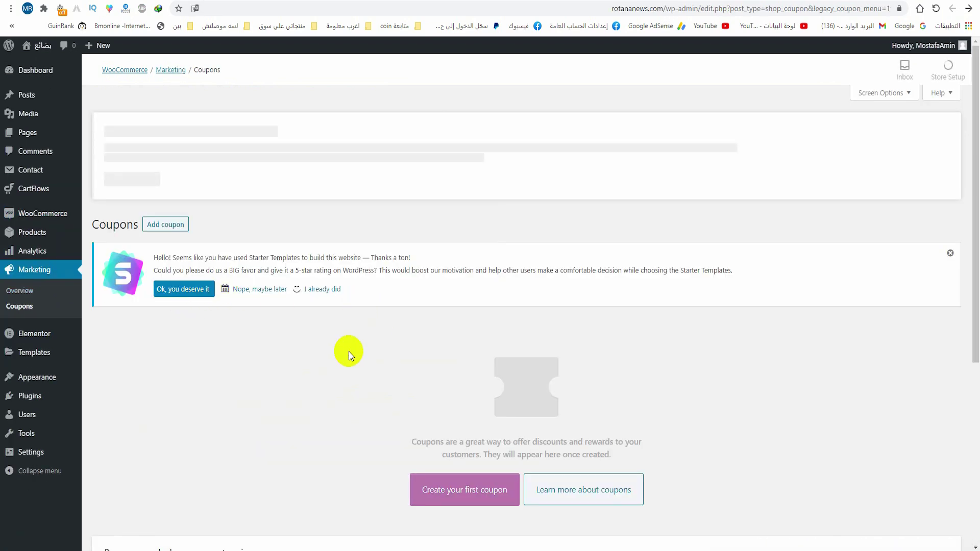
{"action": "scroll", "coordinate": [332, 336], "scroll_direction": "down", "scroll_amount": 2}
{"action": "left_click", "coordinate": [496, 394]}
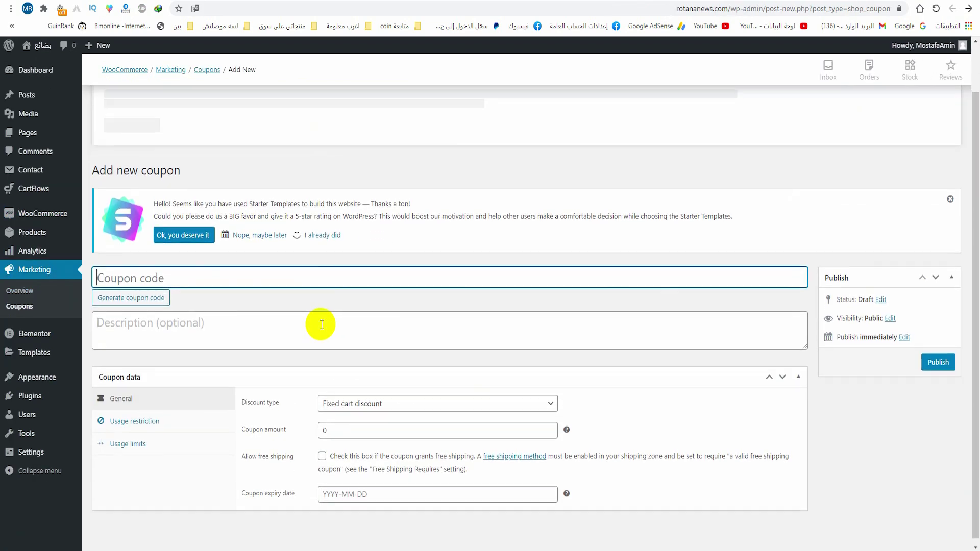
{"action": "left_click", "coordinate": [372, 431]}
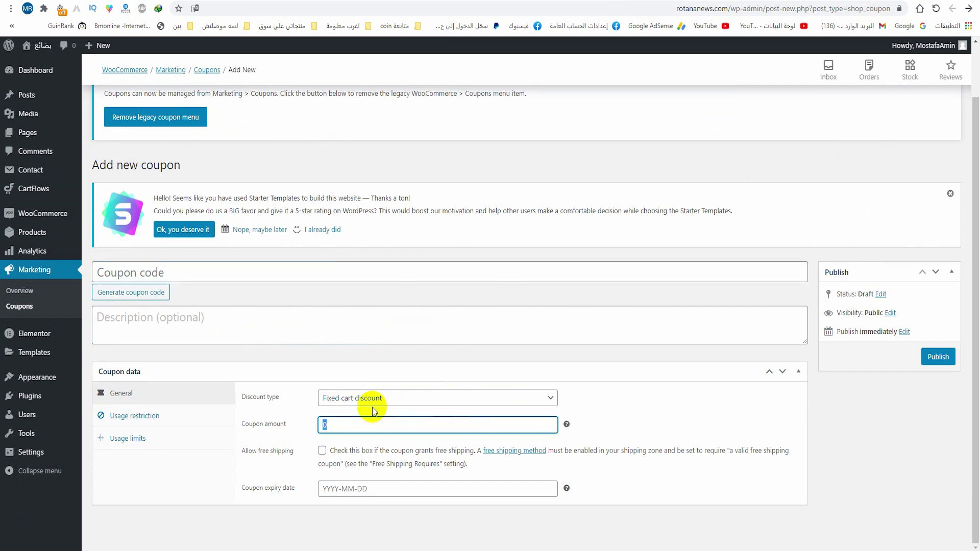
{"action": "left_click", "coordinate": [322, 452]}
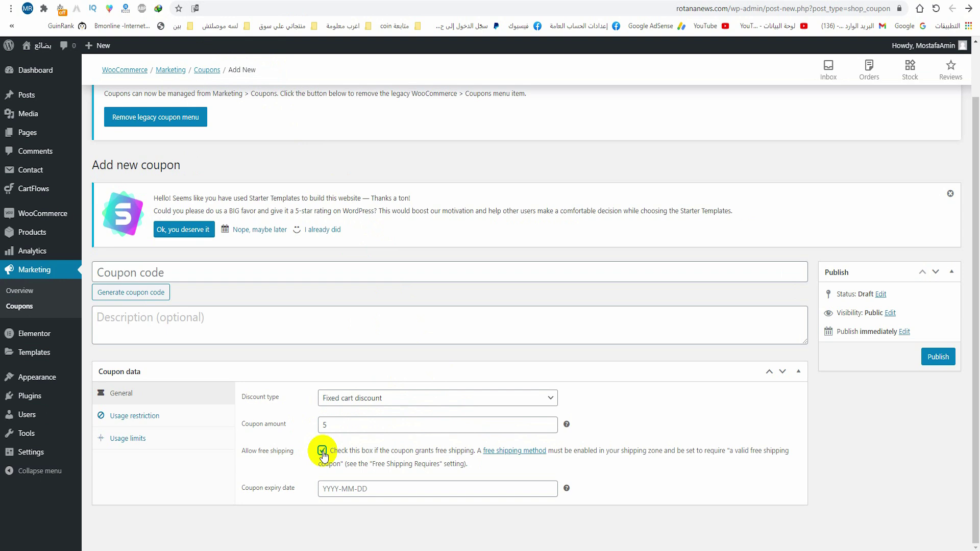
{"action": "left_click", "coordinate": [363, 489]}
- Examine the coupon's usage restrictions, including spend limits, products, product categories, excluded categories and allowed emails
{"action": "left_click", "coordinate": [162, 418]}
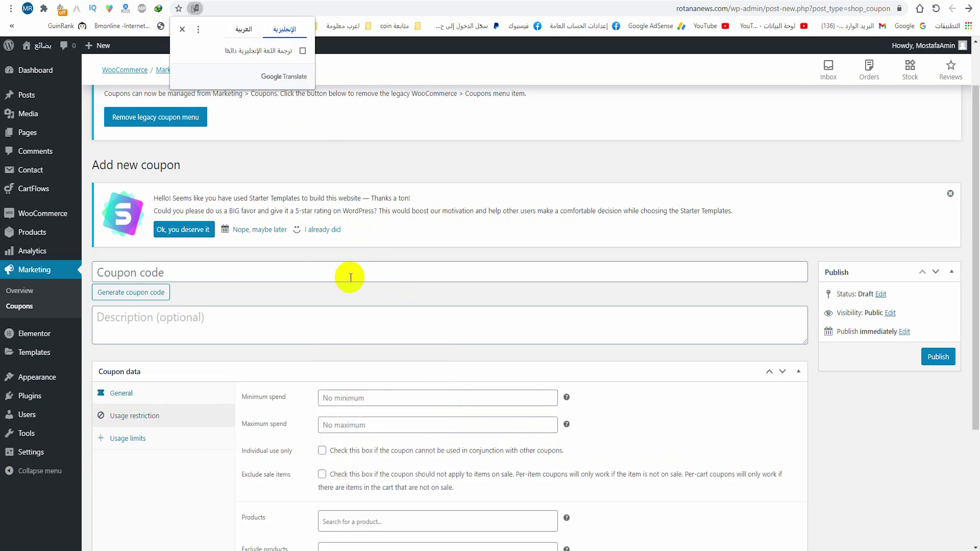
{"action": "left_click", "coordinate": [361, 396]}
{"action": "left_click", "coordinate": [372, 426]}
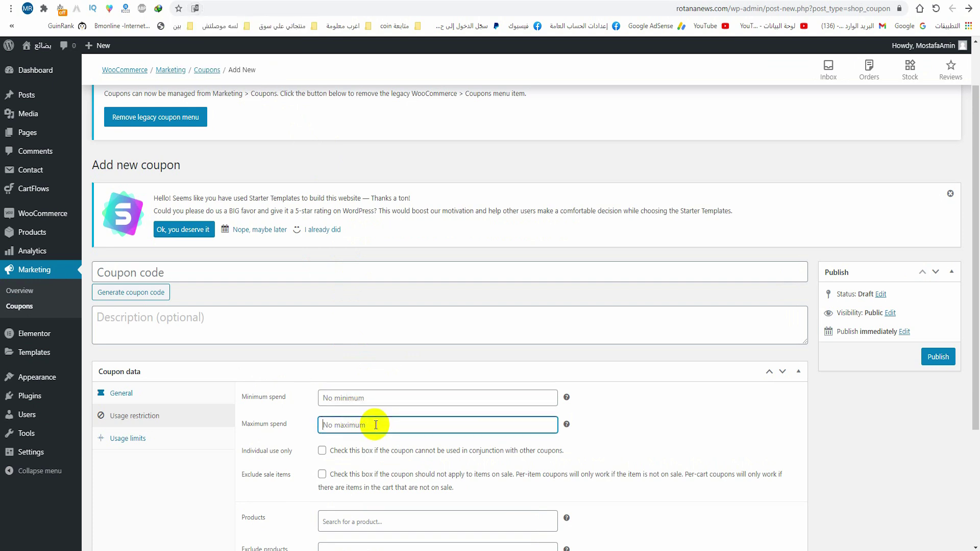
{"action": "scroll", "coordinate": [428, 427], "scroll_direction": "down", "scroll_amount": 3}
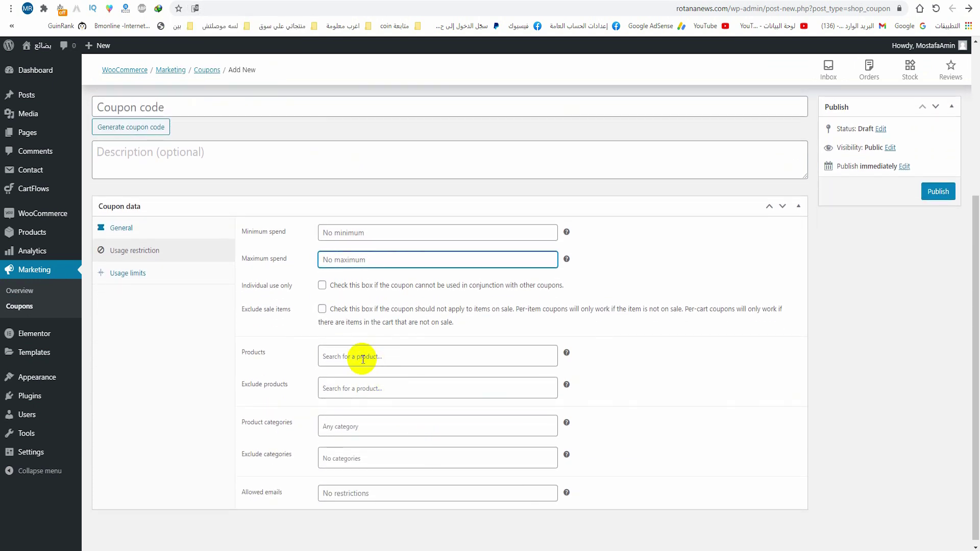
{"action": "left_click", "coordinate": [411, 354]}
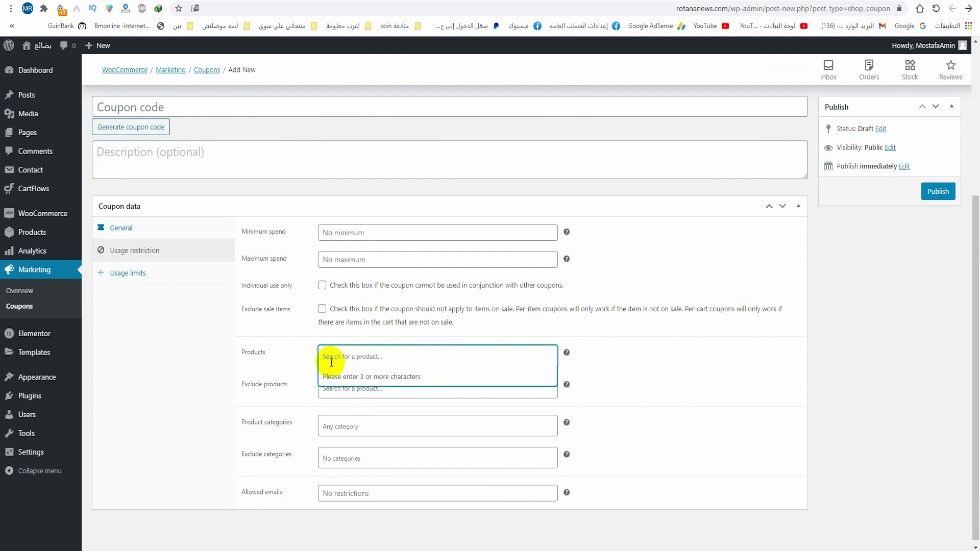
{"action": "left_click", "coordinate": [252, 363]}
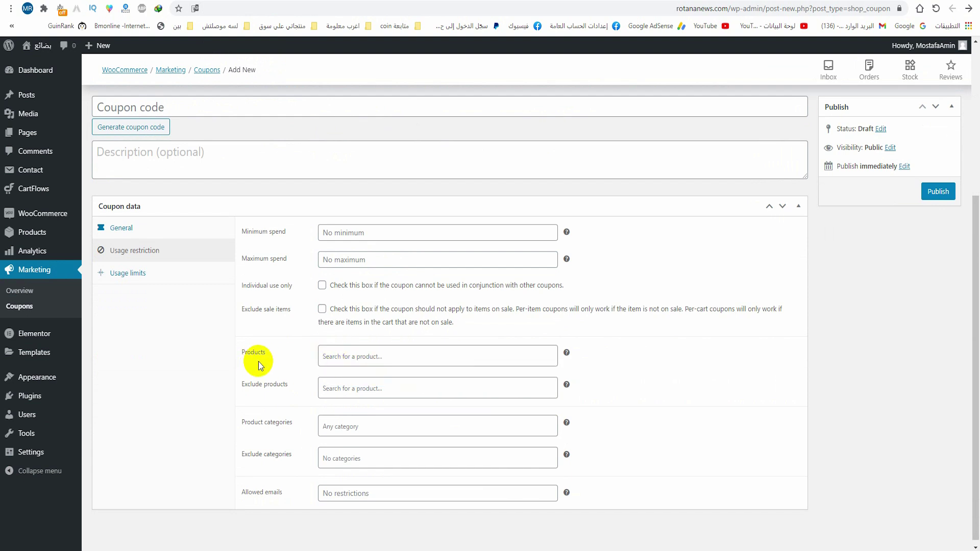
{"action": "left_click", "coordinate": [362, 427]}
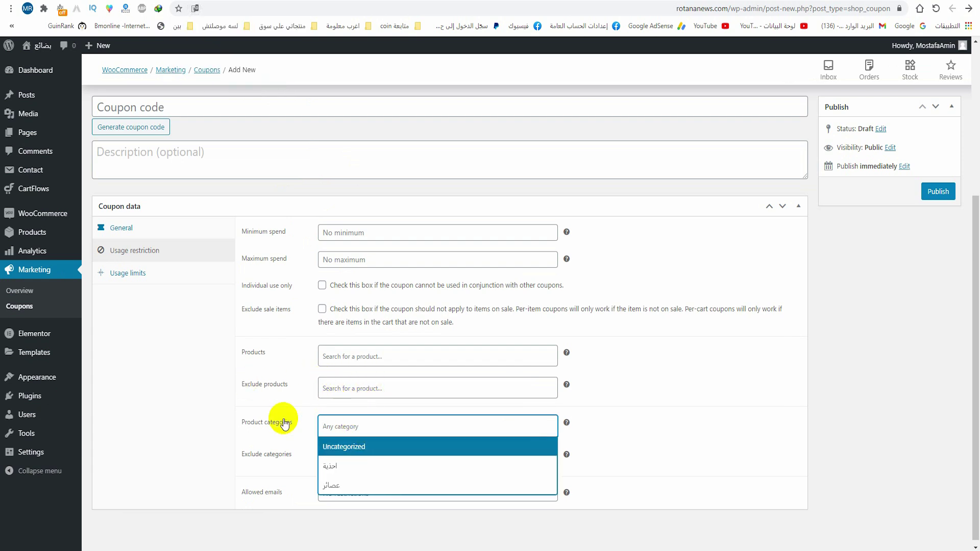
{"action": "left_click", "coordinate": [289, 470]}
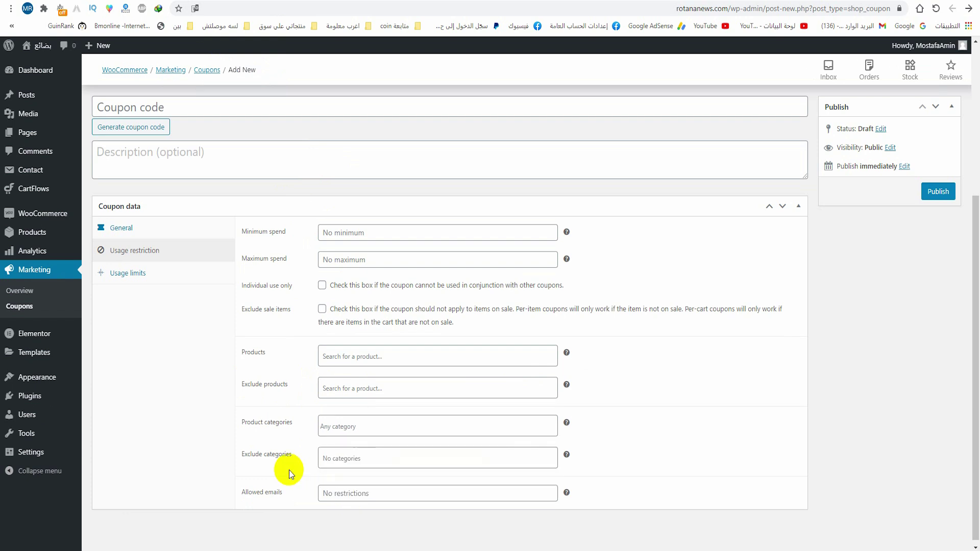
{"action": "left_click", "coordinate": [357, 463]}
{"action": "left_click", "coordinate": [262, 493]}
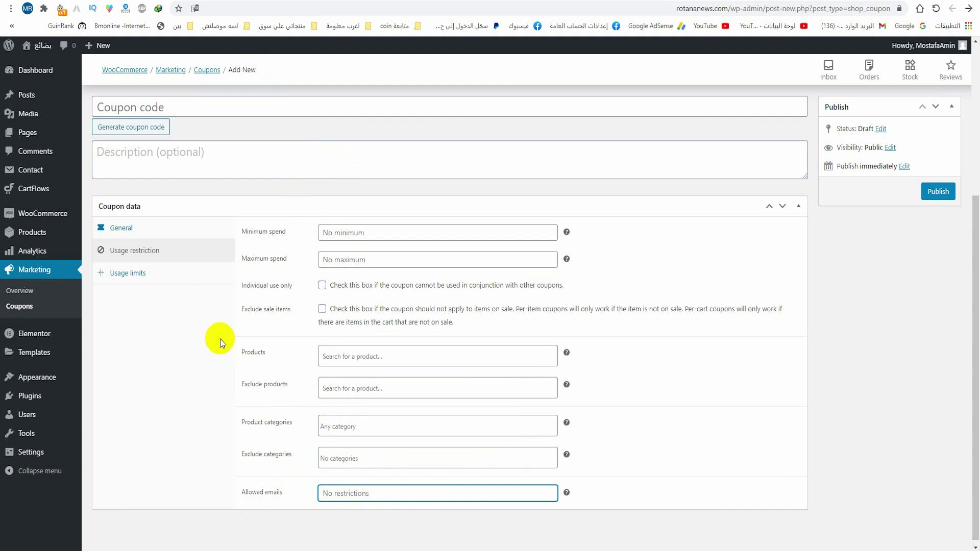
- View the coupon's usage limits and enter NFS052 as the coupon code
{"action": "left_click", "coordinate": [127, 273]}
{"action": "left_click", "coordinate": [197, 301]}
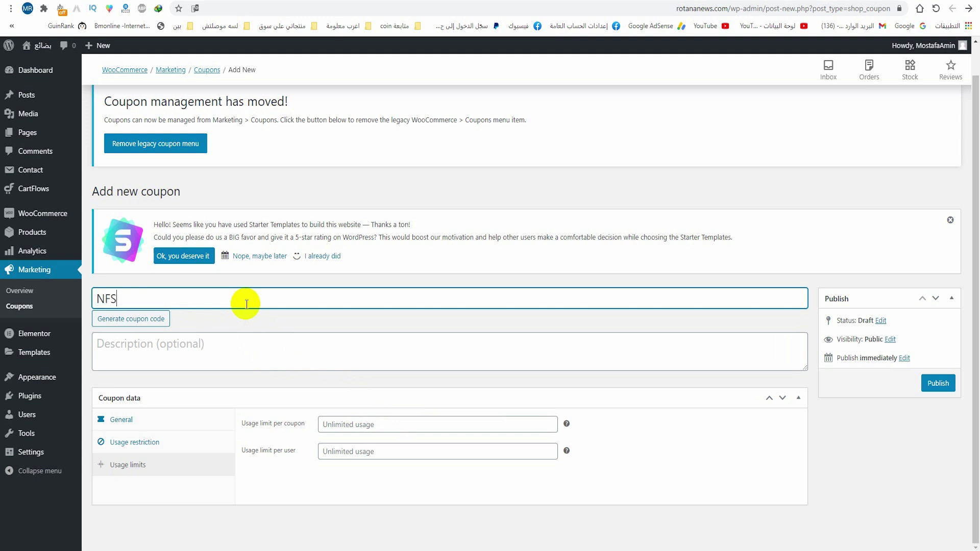
{"action": "left_click", "coordinate": [240, 346]}
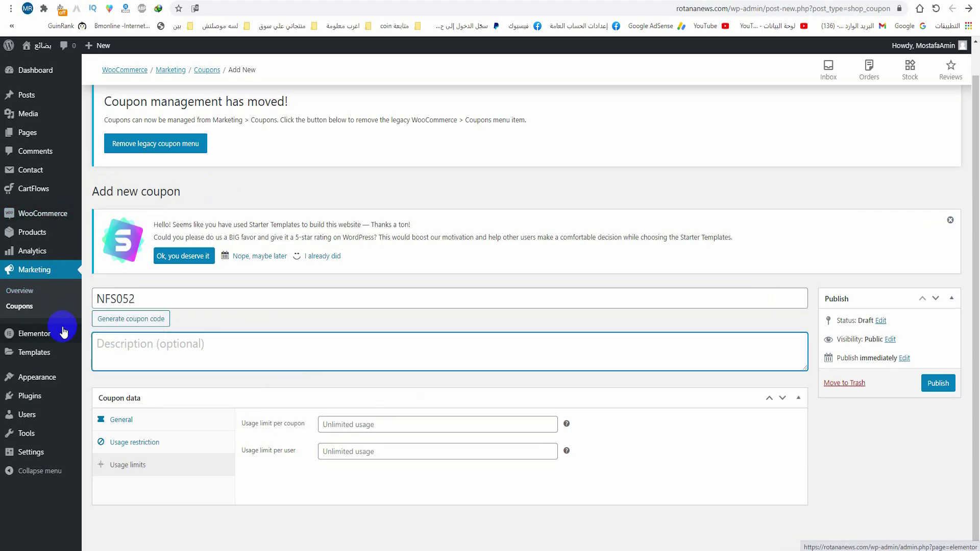
- Start a new product named "حذاء طويل برقبة بسعر رائع"
{"action": "mouse_move", "coordinate": [59, 197]}
{"action": "left_click", "coordinate": [111, 250]}
{"action": "left_click", "coordinate": [439, 69]}
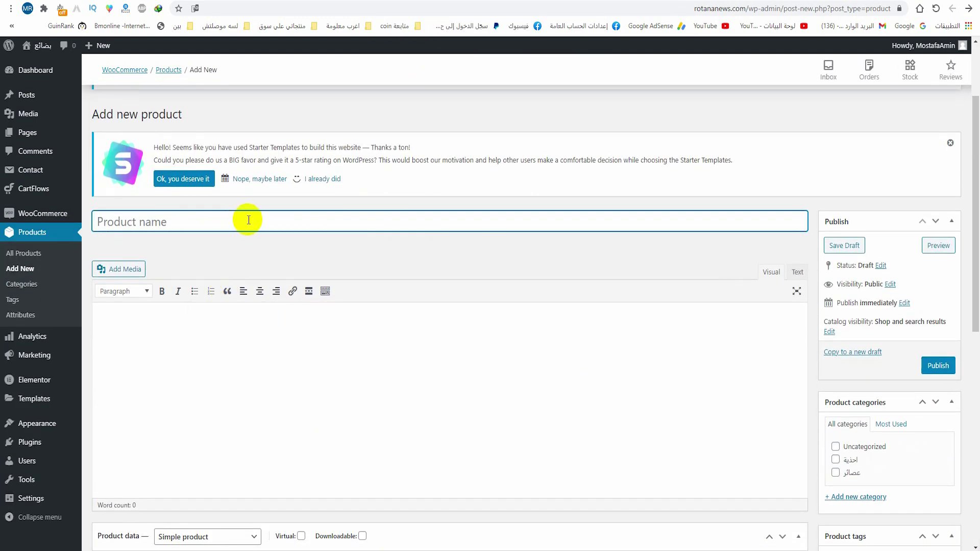
{"action": "type", "text": "ا"}
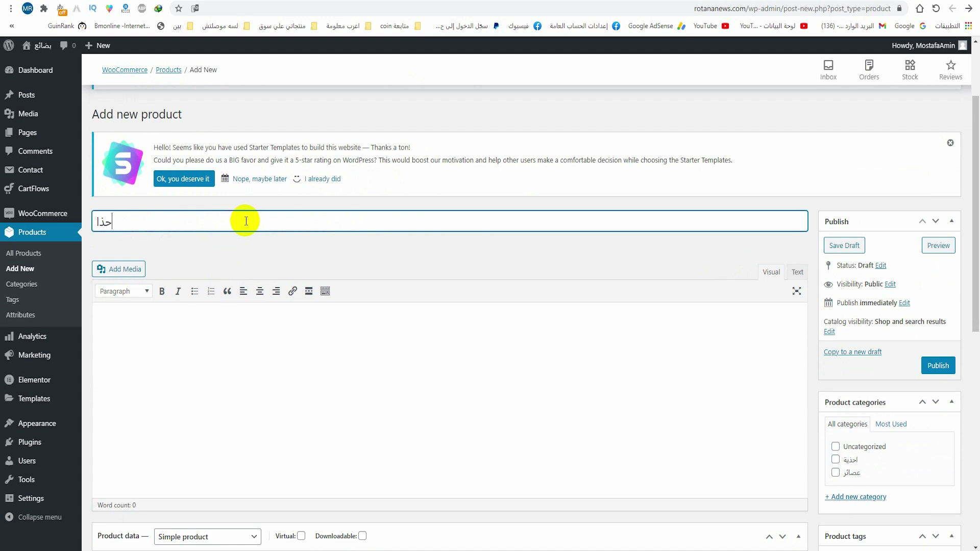
{"action": "type", "text": "حذا طويل برقبة بسعر رائع"}
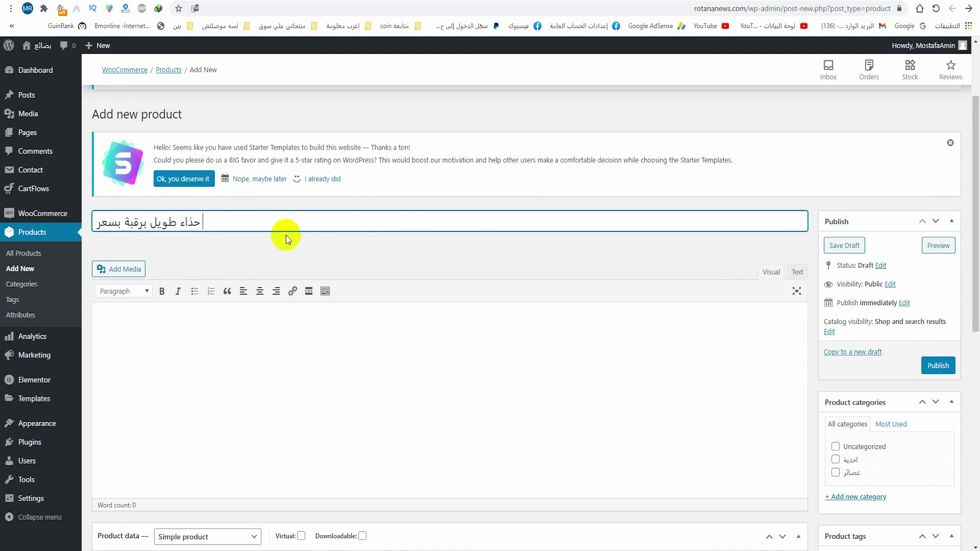
{"action": "left_click", "coordinate": [278, 334]}
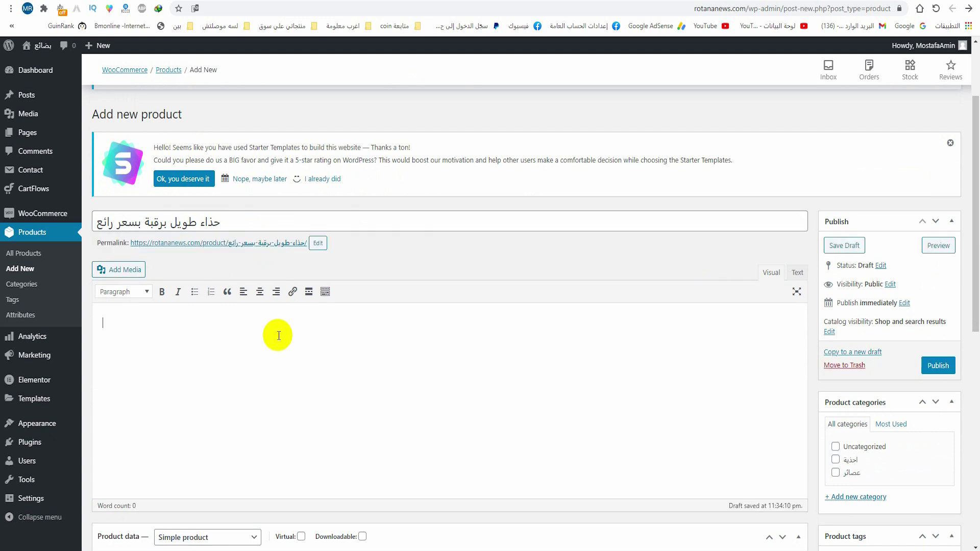
- Choose Simple product as the product type and leave the product data section expanded
{"action": "scroll", "coordinate": [280, 337], "scroll_direction": "down", "scroll_amount": 2}
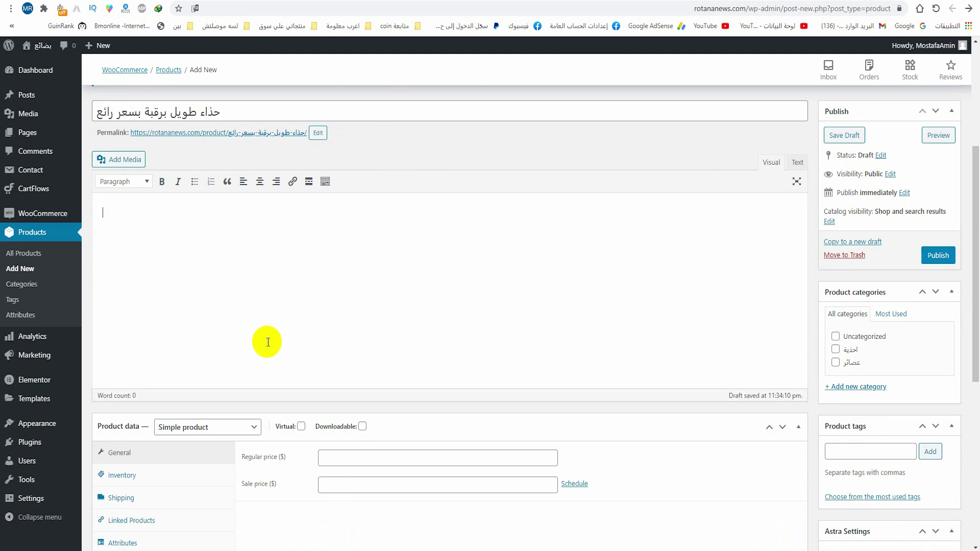
{"action": "left_click", "coordinate": [199, 427]}
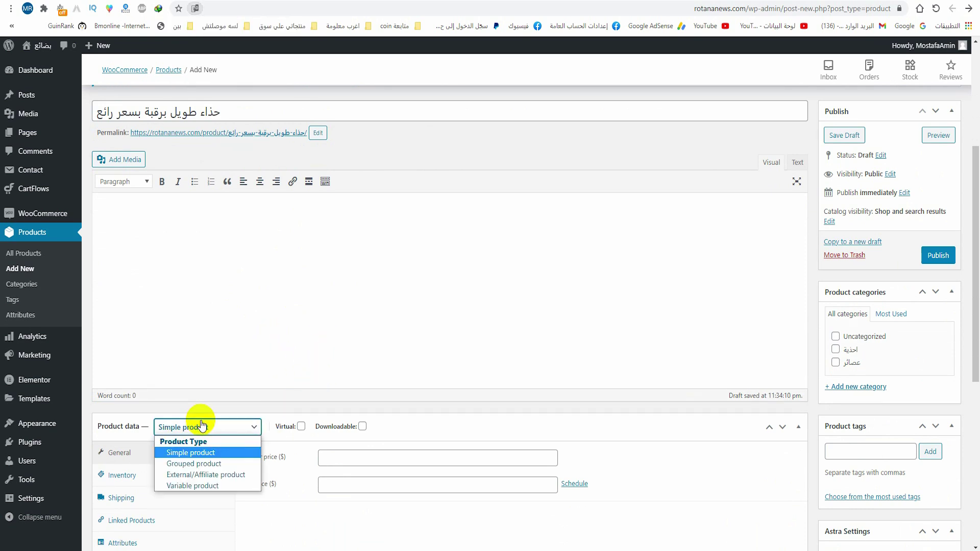
{"action": "left_click", "coordinate": [222, 456]}
{"action": "left_click", "coordinate": [430, 437]}
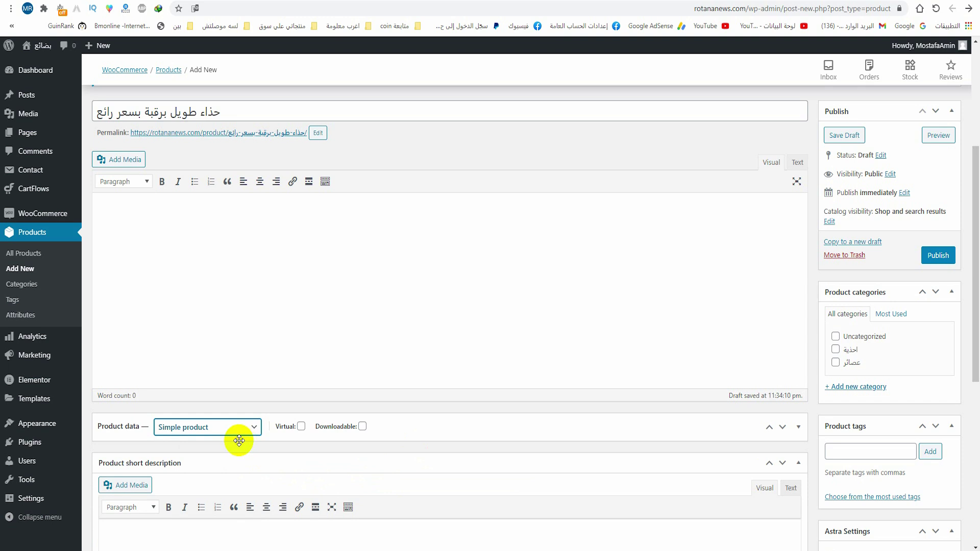
{"action": "left_click", "coordinate": [219, 439]}
{"action": "left_click", "coordinate": [210, 454]}
{"action": "left_click", "coordinate": [200, 462]}
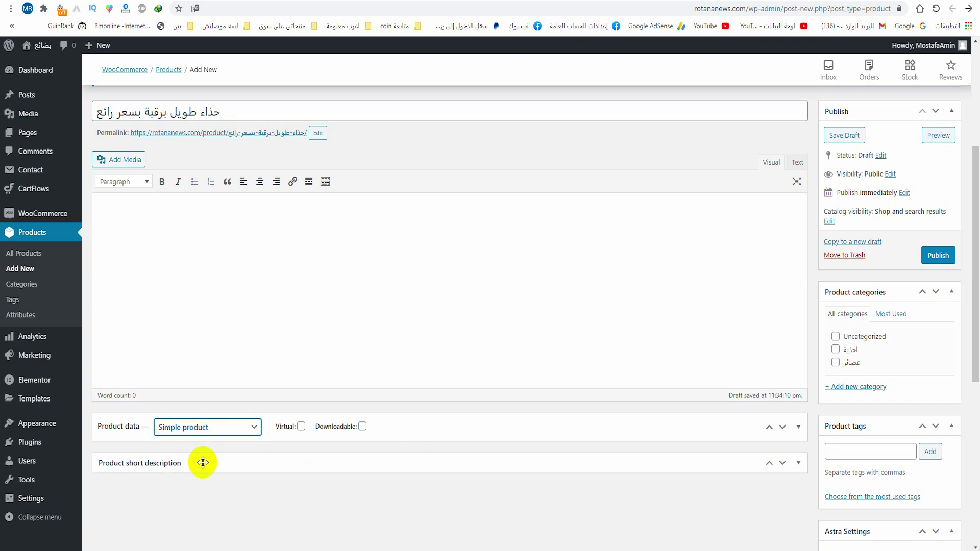
{"action": "left_click", "coordinate": [136, 427]}
{"action": "scroll", "coordinate": [254, 459], "scroll_direction": "down", "scroll_amount": 1}
- Set the product's regular price to 30 and its sale price to 21
{"action": "left_click", "coordinate": [355, 401]}
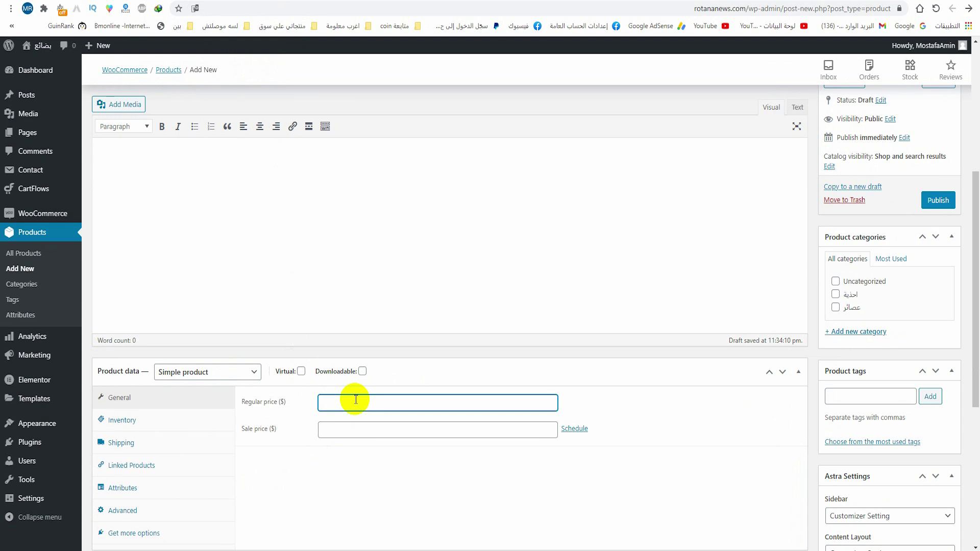
{"action": "left_click", "coordinate": [339, 430]}
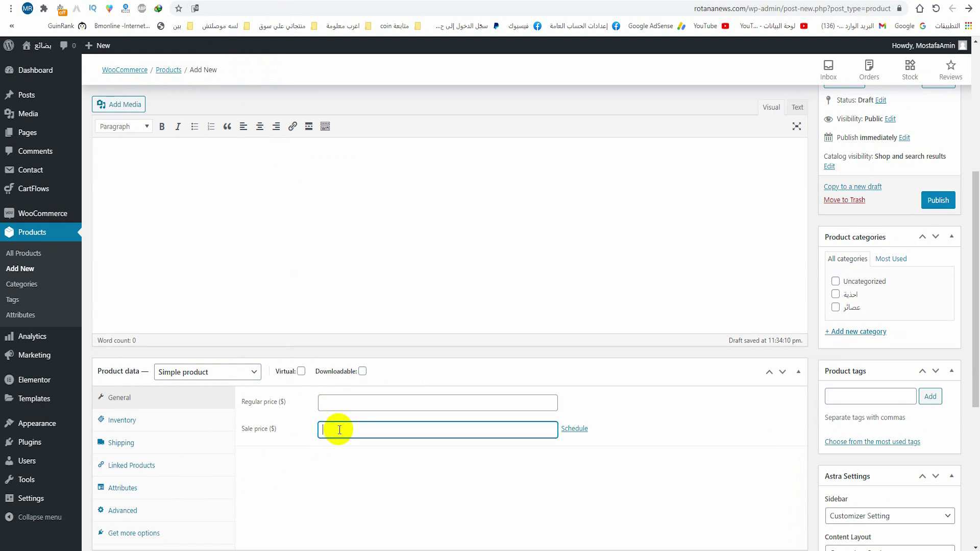
{"action": "left_click", "coordinate": [360, 403]}
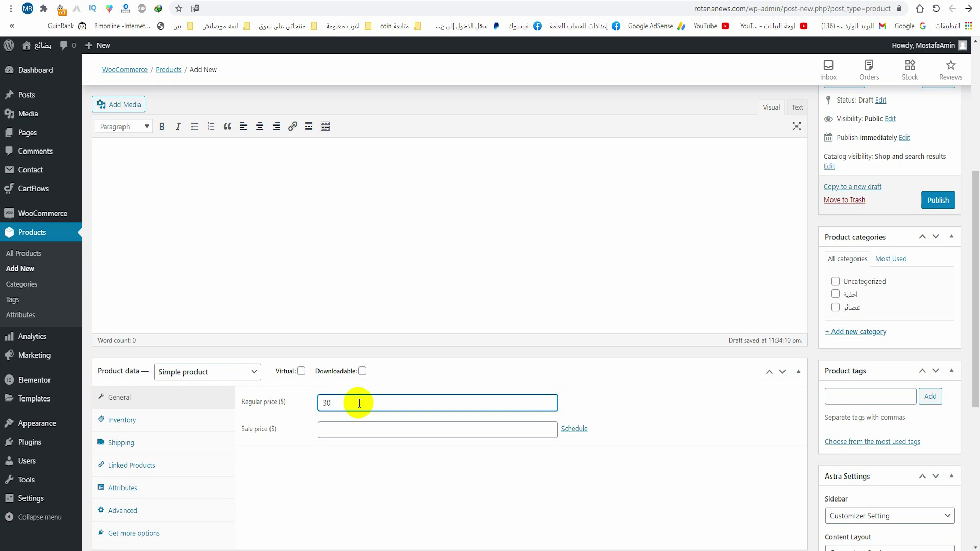
{"action": "type", "text": "30"}
{"action": "left_click", "coordinate": [358, 428]}
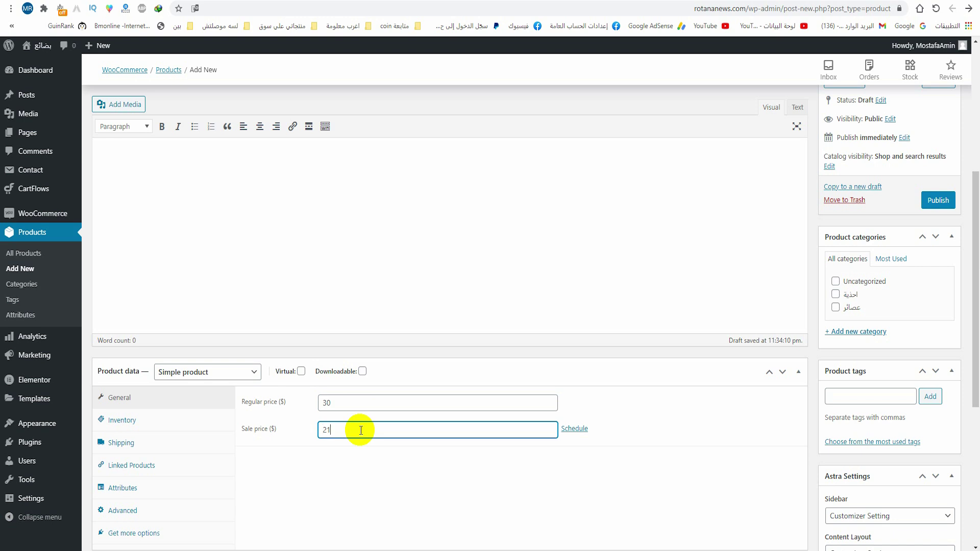
- Enter the SKU HGSWGG052 in the product's inventory data, enable stock management and set the stock quantity to 50
{"action": "left_click", "coordinate": [171, 418]}
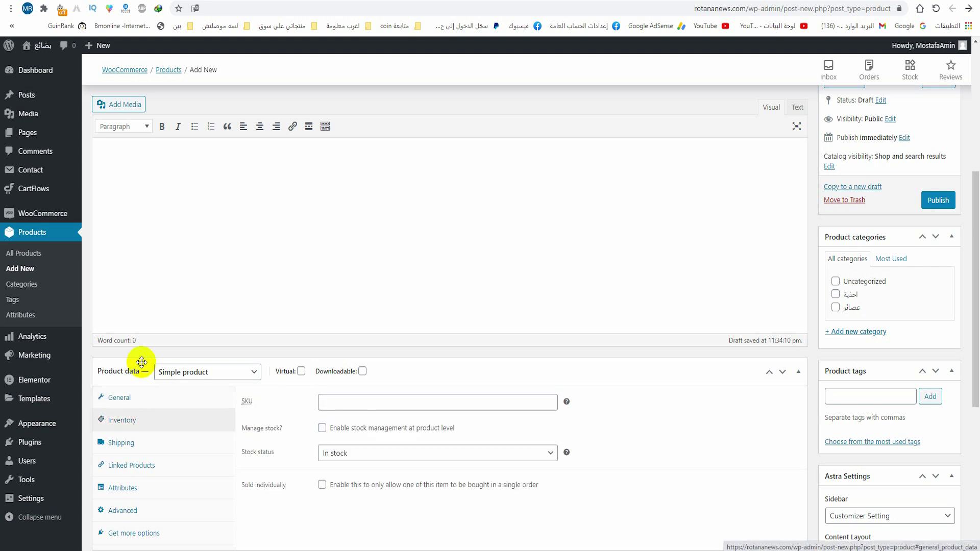
{"action": "left_click", "coordinate": [350, 396]}
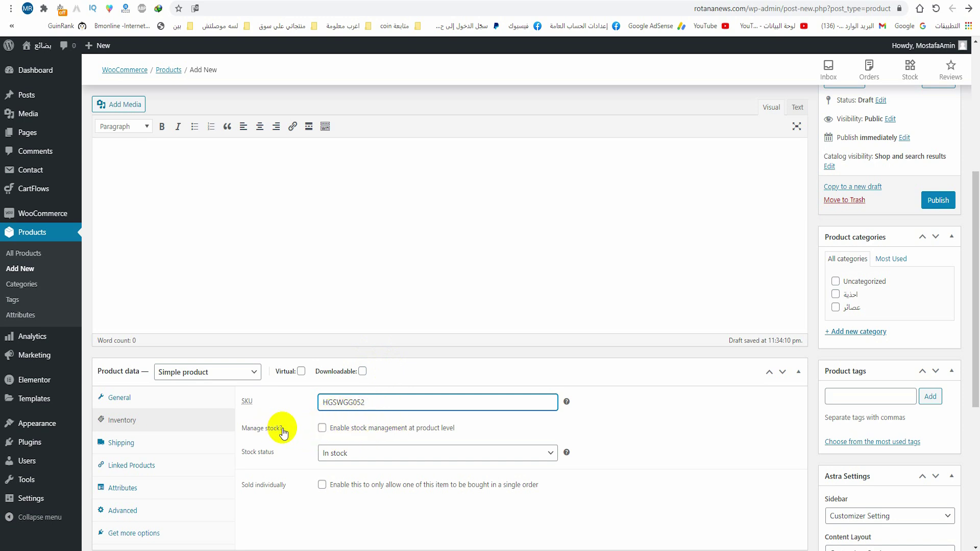
{"action": "left_click", "coordinate": [322, 428]}
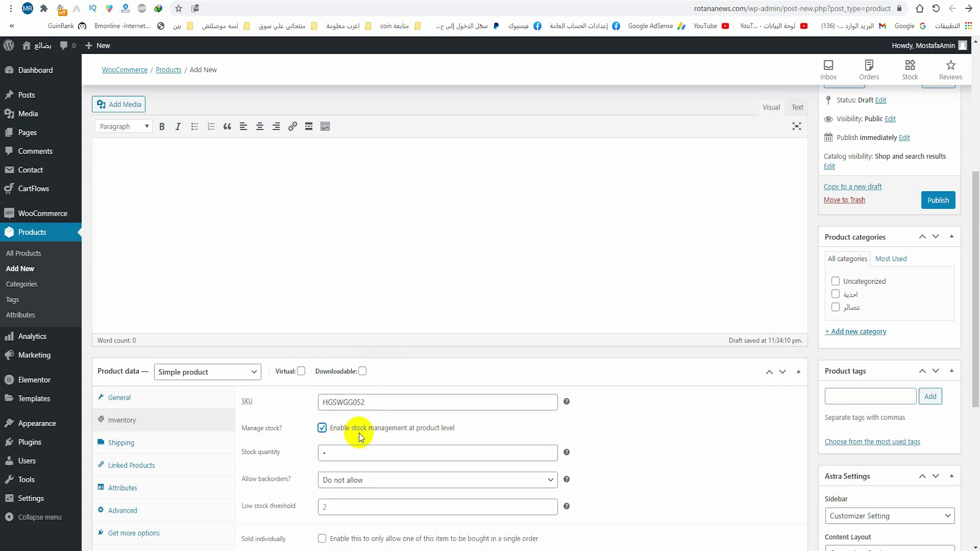
{"action": "double_click", "coordinate": [375, 453]}
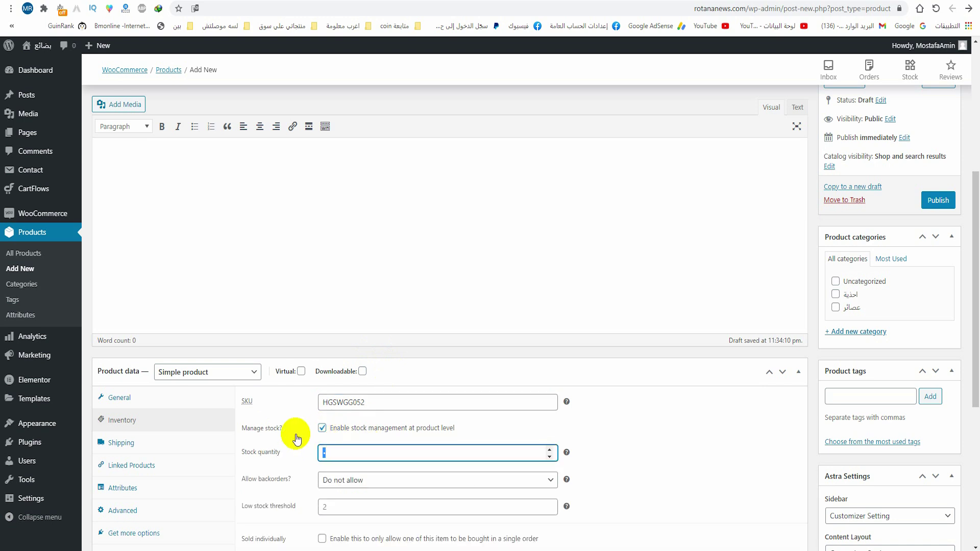
{"action": "type", "text": "50"}
{"action": "scroll", "coordinate": [358, 452], "scroll_direction": "down", "scroll_amount": 1}
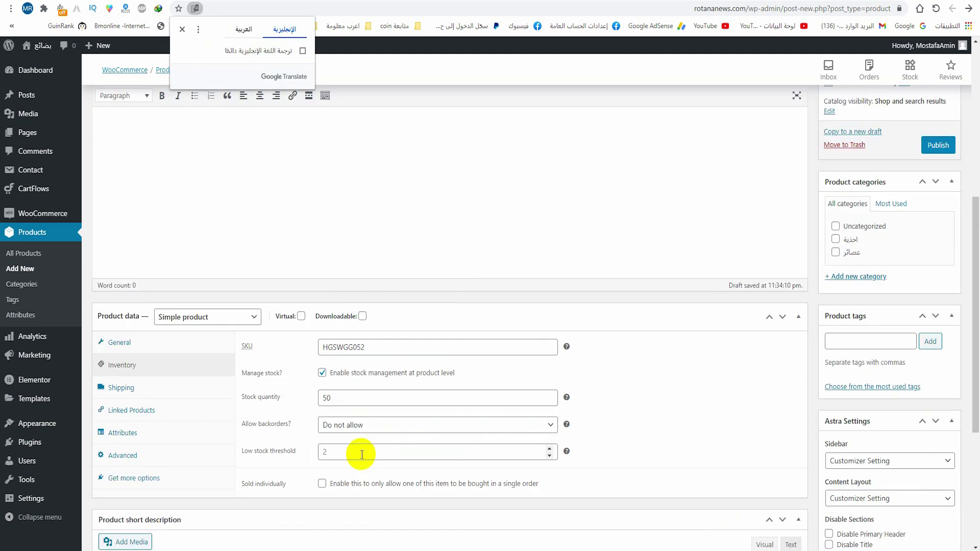
- Look through the product's shipping data, covering weight, dimensions and the available shipping classes
{"action": "left_click", "coordinate": [131, 396]}
{"action": "left_click", "coordinate": [272, 341]}
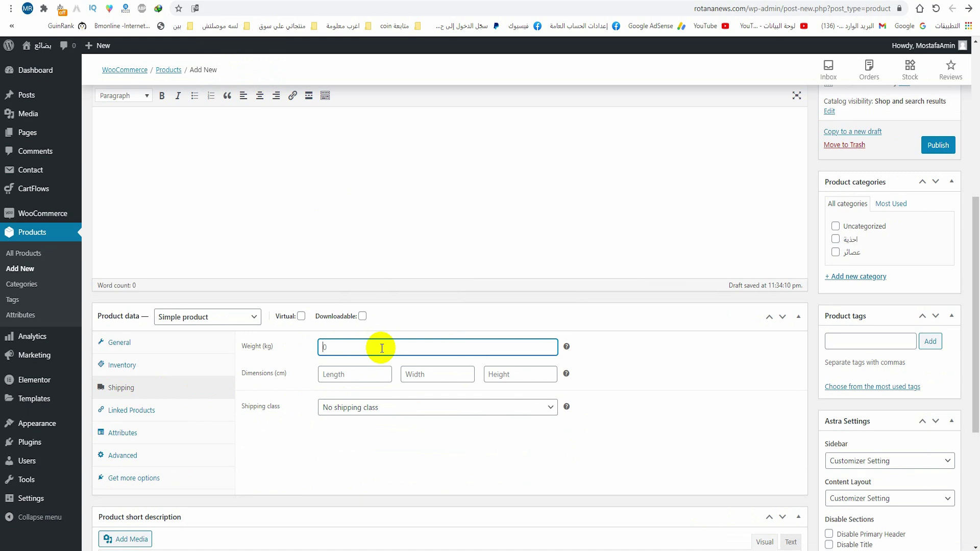
{"action": "left_click", "coordinate": [380, 373]}
{"action": "left_click", "coordinate": [388, 408]}
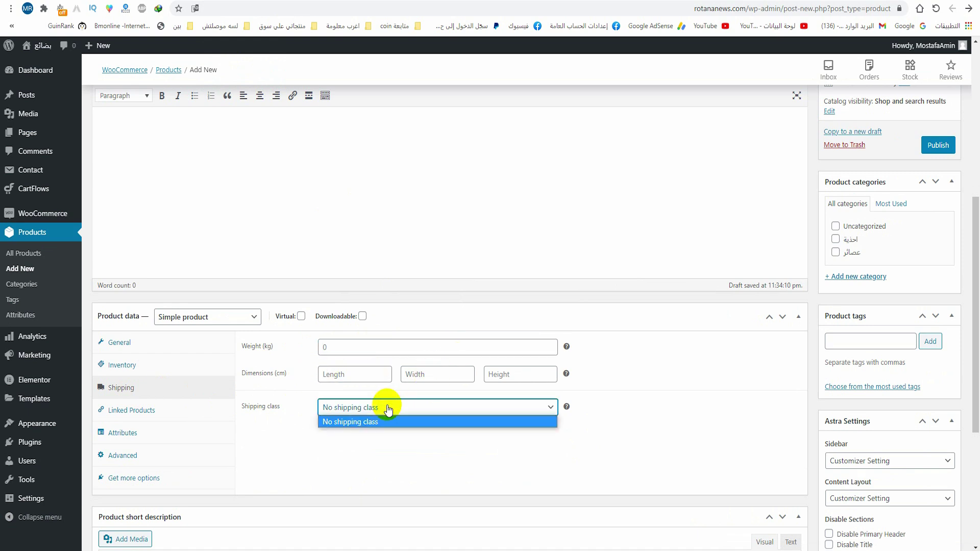
{"action": "left_click", "coordinate": [390, 407]}
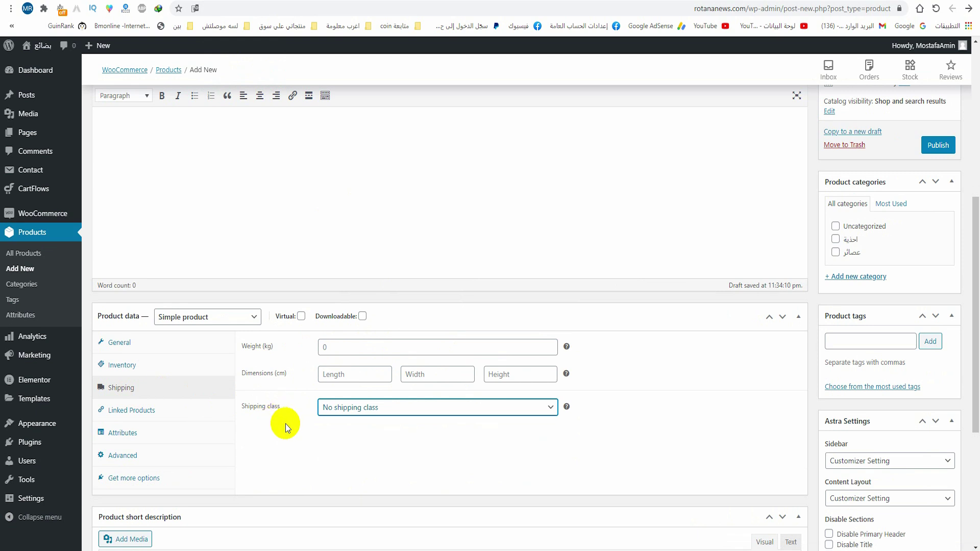
- Look through the product's linked products, attributes, advanced settings and recommended extensions, as well as the short description area
{"action": "left_click", "coordinate": [184, 409]}
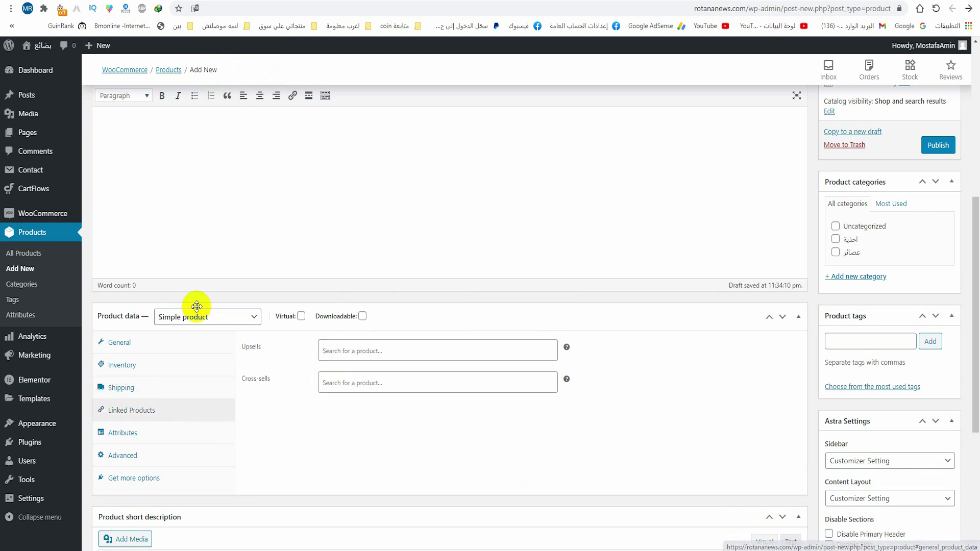
{"action": "left_click", "coordinate": [168, 433]}
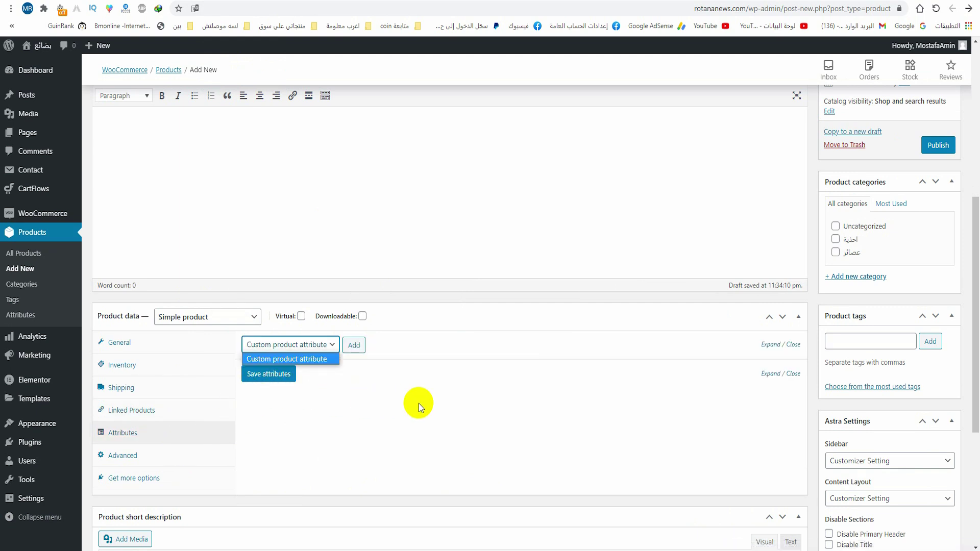
{"action": "left_click", "coordinate": [548, 427]}
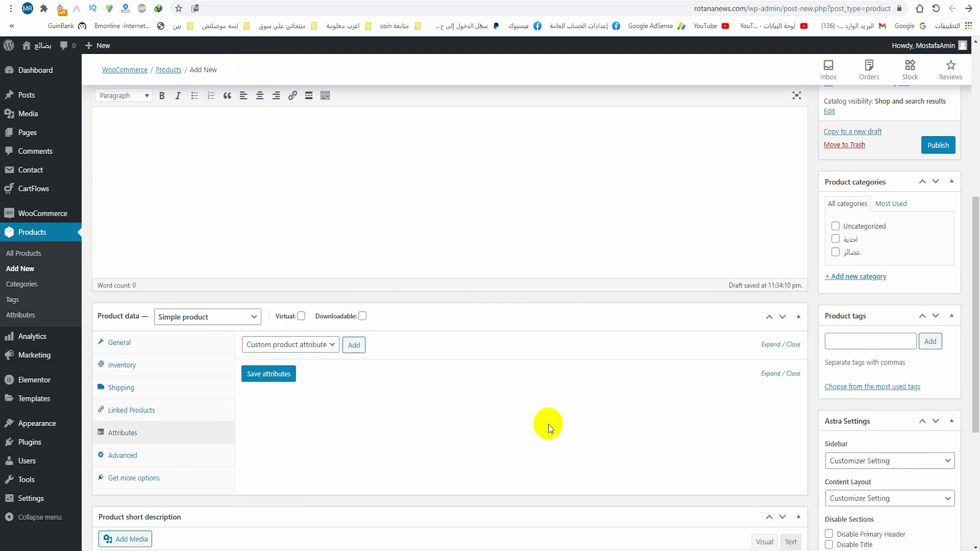
{"action": "middle_click", "coordinate": [24, 315]}
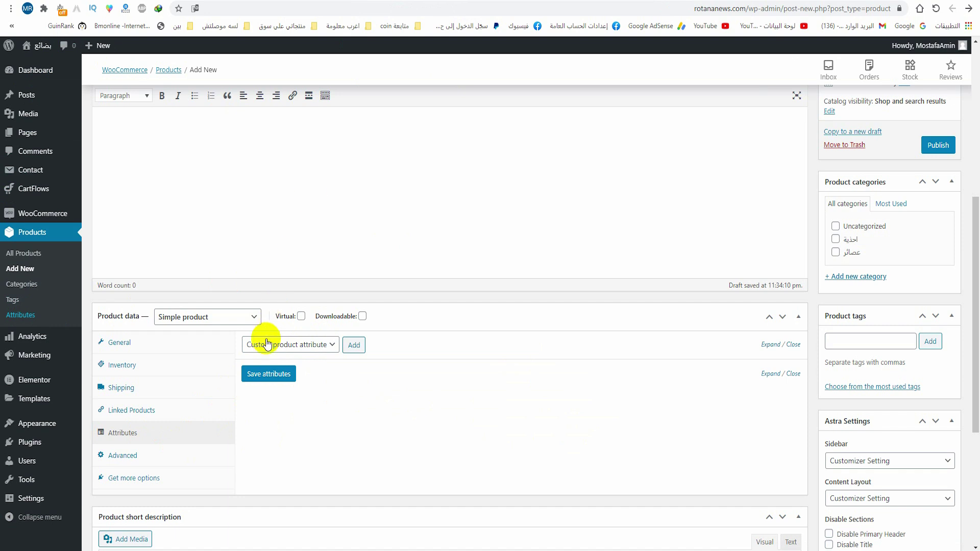
{"action": "left_click", "coordinate": [147, 455]}
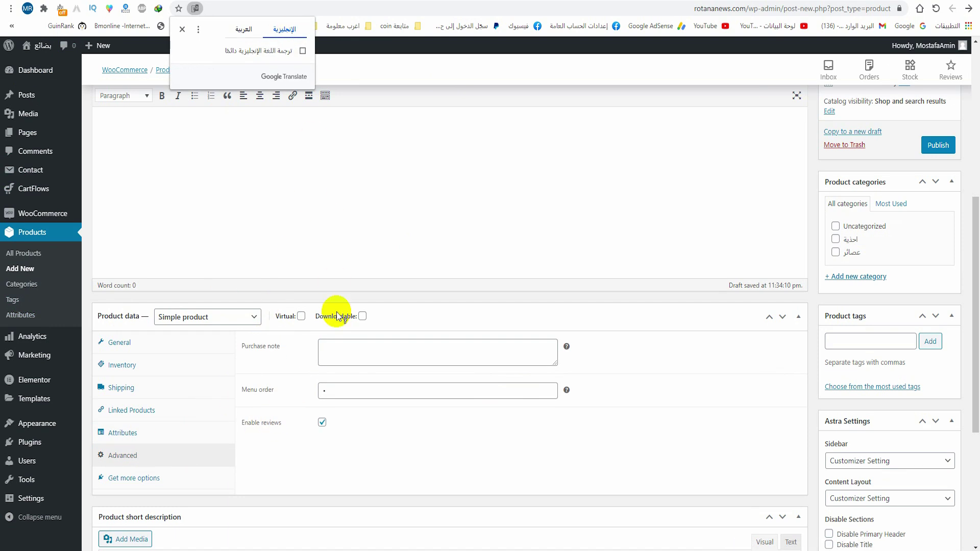
{"action": "left_click", "coordinate": [406, 358]}
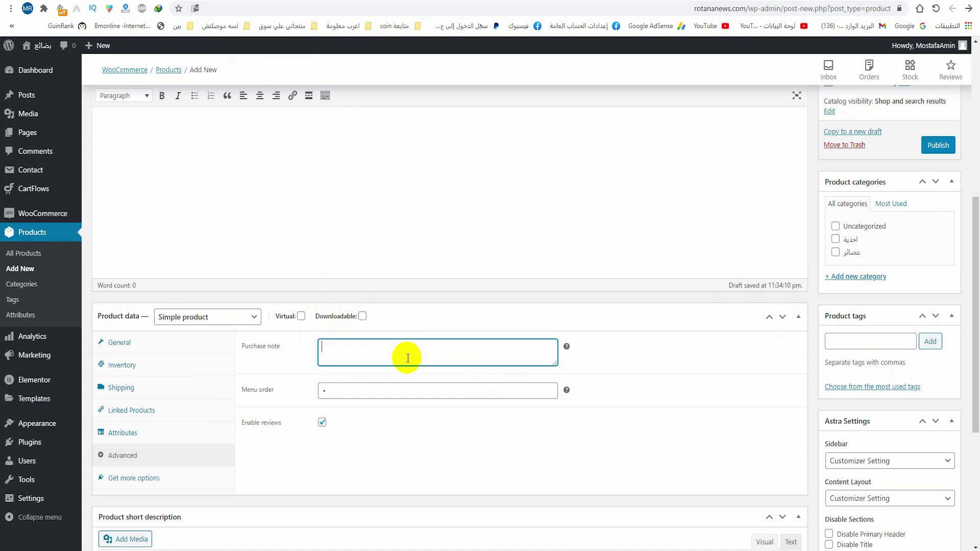
{"action": "scroll", "coordinate": [380, 369], "scroll_direction": "down", "scroll_amount": 1}
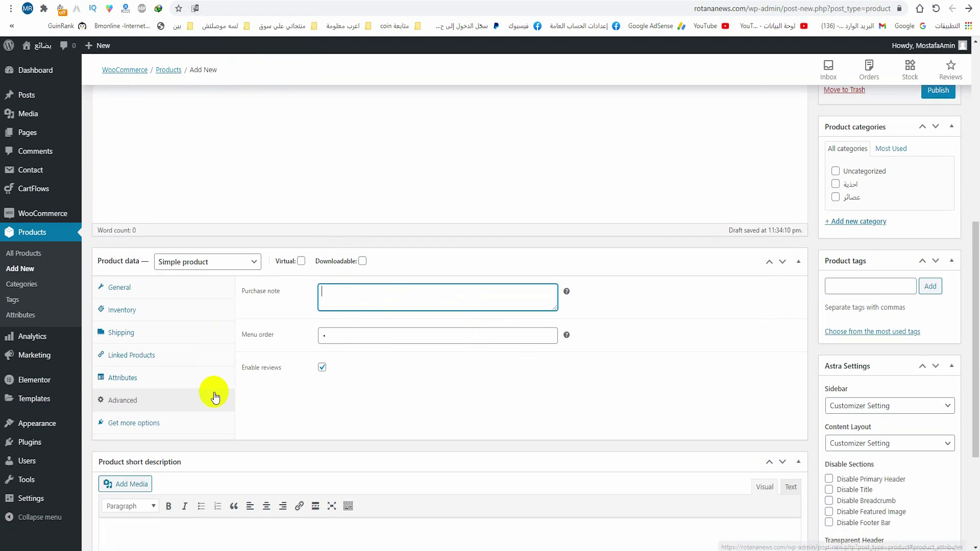
{"action": "left_click", "coordinate": [159, 433]}
{"action": "scroll", "coordinate": [461, 388], "scroll_direction": "down", "scroll_amount": 3}
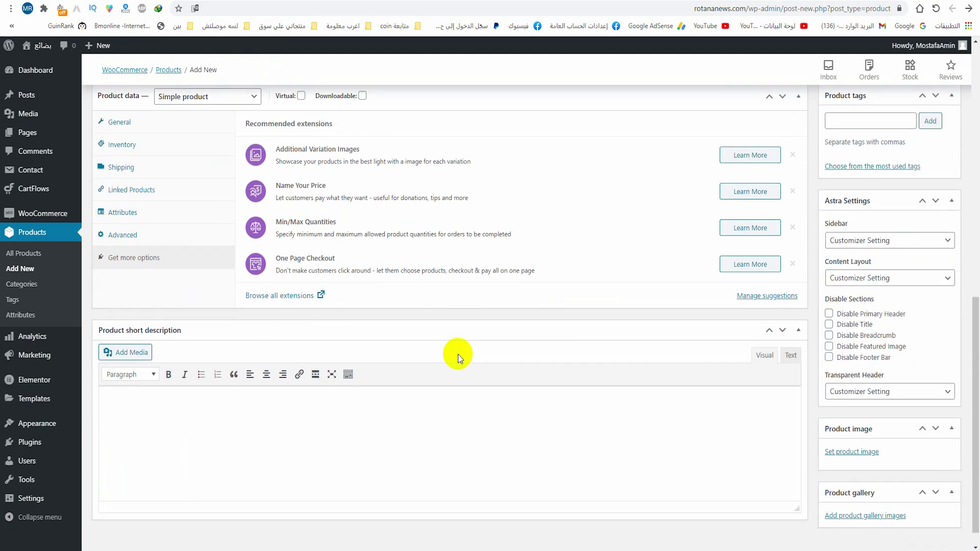
{"action": "left_click", "coordinate": [230, 394]}
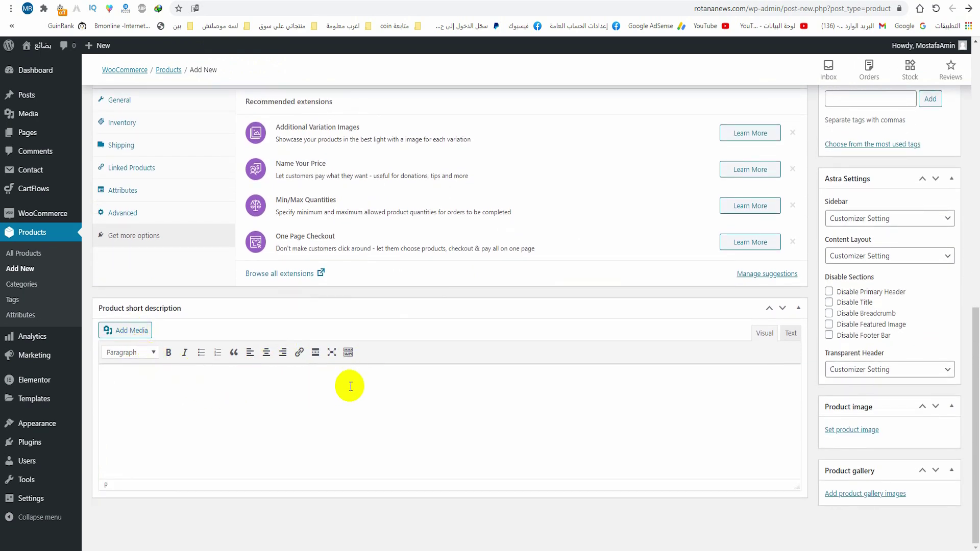
- Copy the product title حذاء طويل برقبة بسعر رائع into the main description as four separate paragraphs
{"action": "scroll", "coordinate": [541, 415], "scroll_direction": "up", "scroll_amount": 1}
{"action": "scroll", "coordinate": [538, 403], "scroll_direction": "up", "scroll_amount": 9}
{"action": "scroll", "coordinate": [386, 438], "scroll_direction": "down", "scroll_amount": 2}
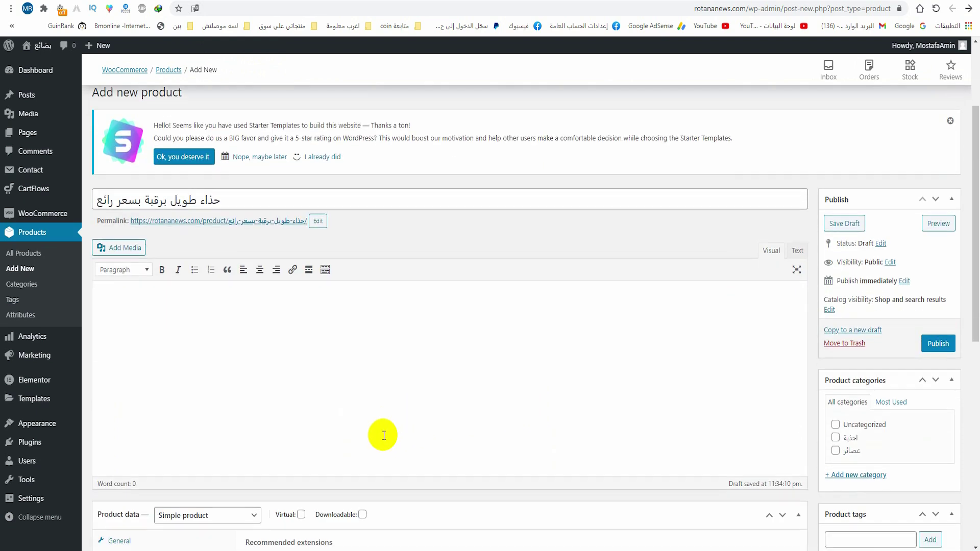
{"action": "left_click", "coordinate": [195, 199]}
{"action": "key", "text": "ctrl+a"}
{"action": "key", "text": "ctrl+c"}
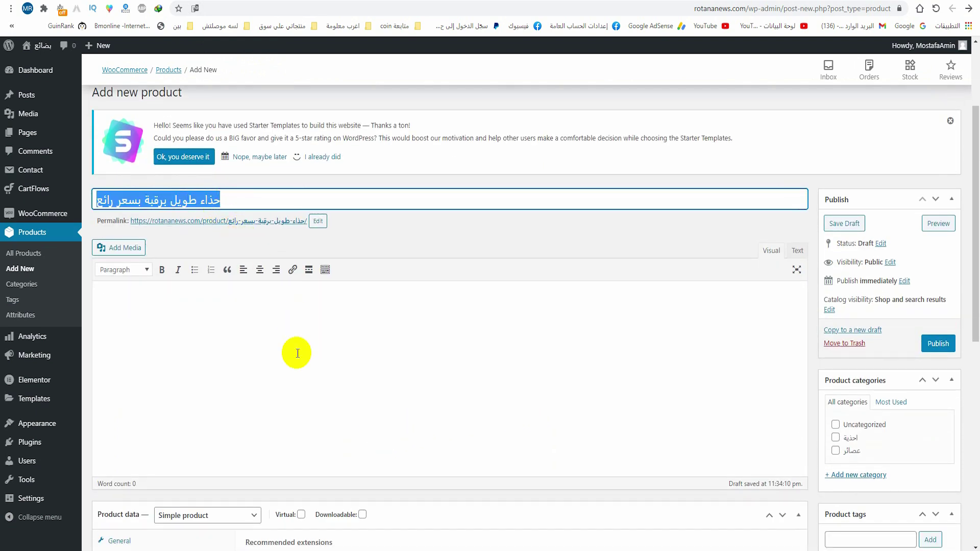
{"action": "left_click", "coordinate": [294, 320]}
{"action": "key", "text": "ctrl+v"}
{"action": "key", "text": "ctrl+f"}
{"action": "key", "text": "Escape"}
{"action": "left_click", "coordinate": [282, 374]}
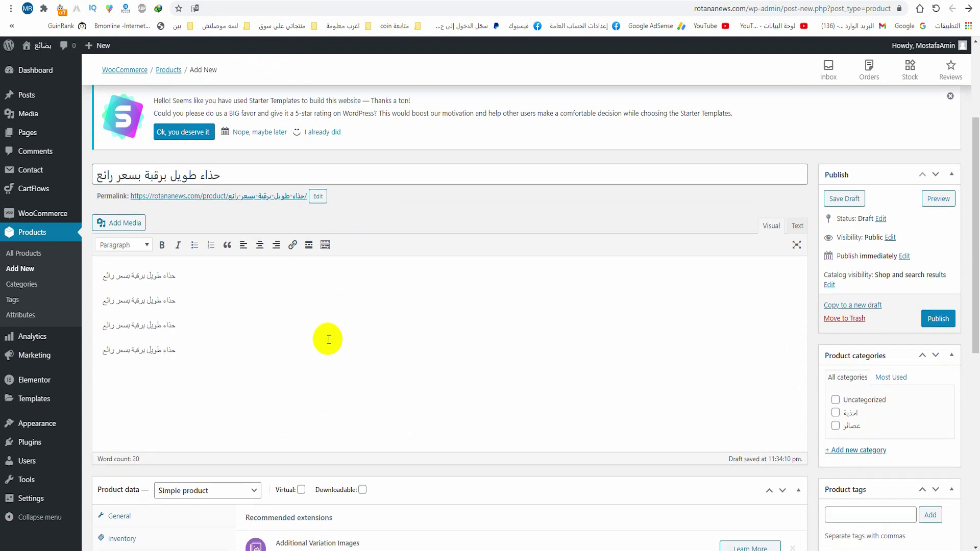
- Assign the product to the احذية category
{"action": "scroll", "coordinate": [323, 339], "scroll_direction": "down", "scroll_amount": 2}
{"action": "scroll", "coordinate": [304, 340], "scroll_direction": "down", "scroll_amount": 6}
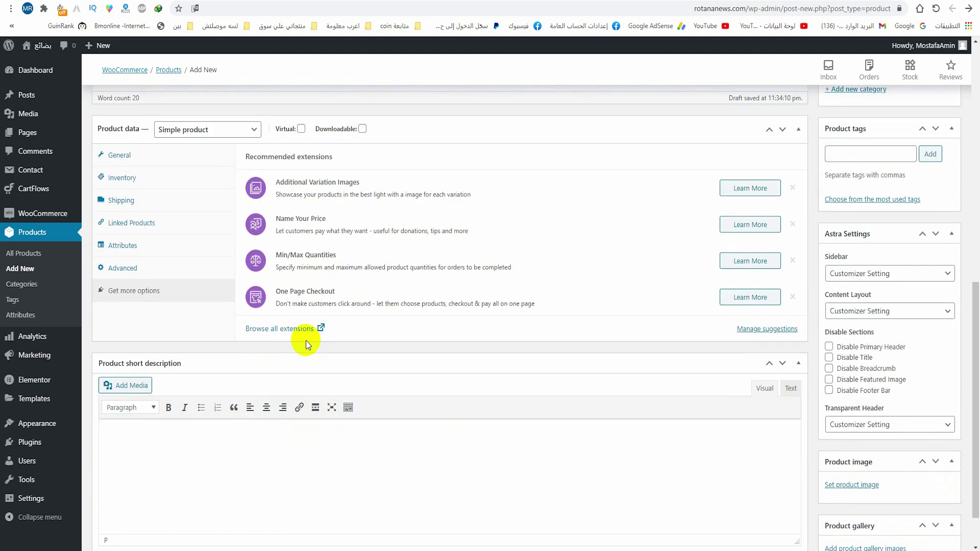
{"action": "left_click", "coordinate": [244, 409]}
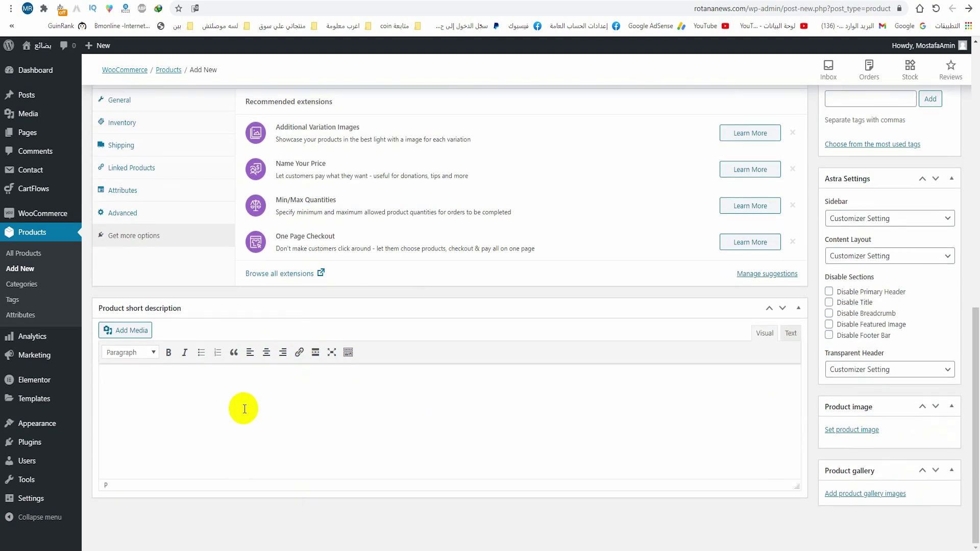
{"action": "scroll", "coordinate": [599, 353], "scroll_direction": "up", "scroll_amount": 5}
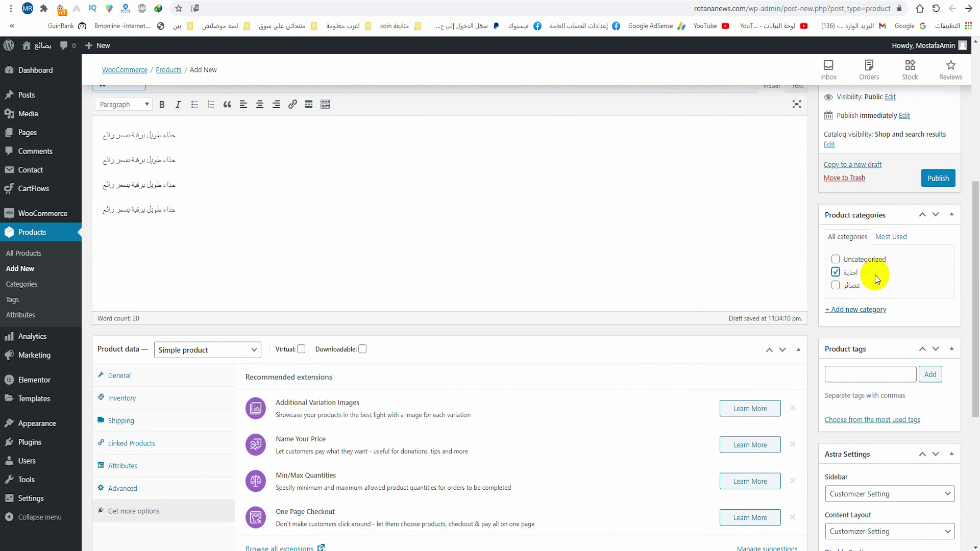
{"action": "left_click", "coordinate": [878, 372]}
- Set the brown boot photo from the media library as the product image
{"action": "scroll", "coordinate": [879, 347], "scroll_direction": "down", "scroll_amount": 5}
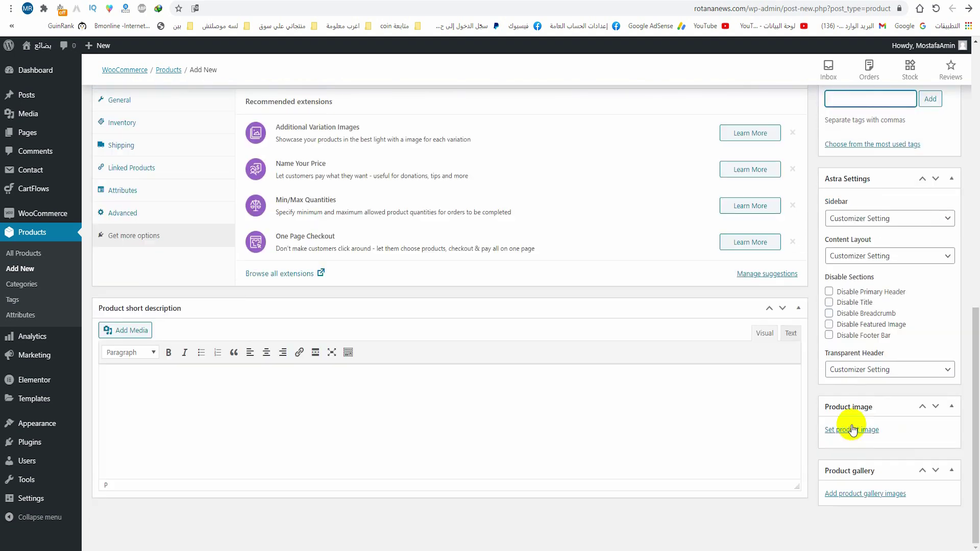
{"action": "left_click", "coordinate": [851, 431]}
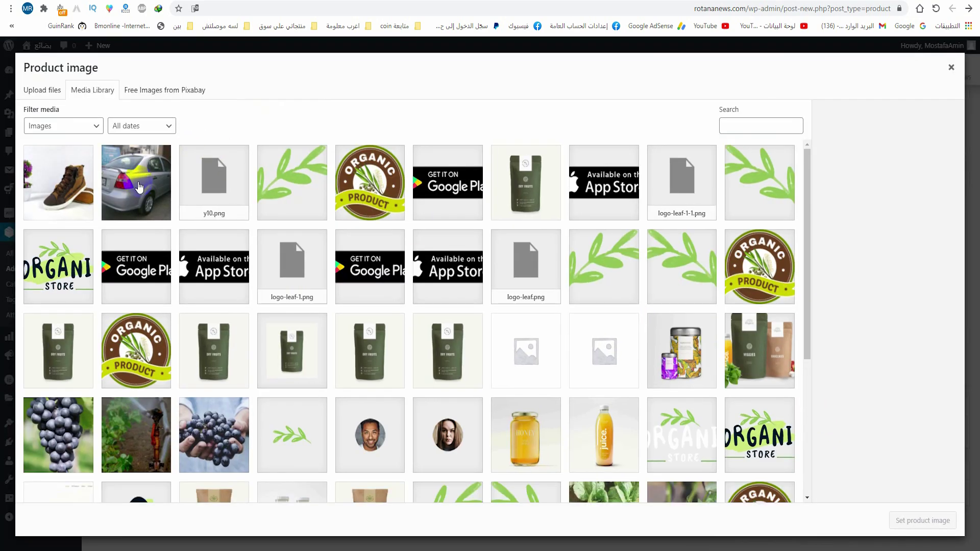
{"action": "left_click", "coordinate": [156, 206]}
{"action": "left_click", "coordinate": [75, 184]}
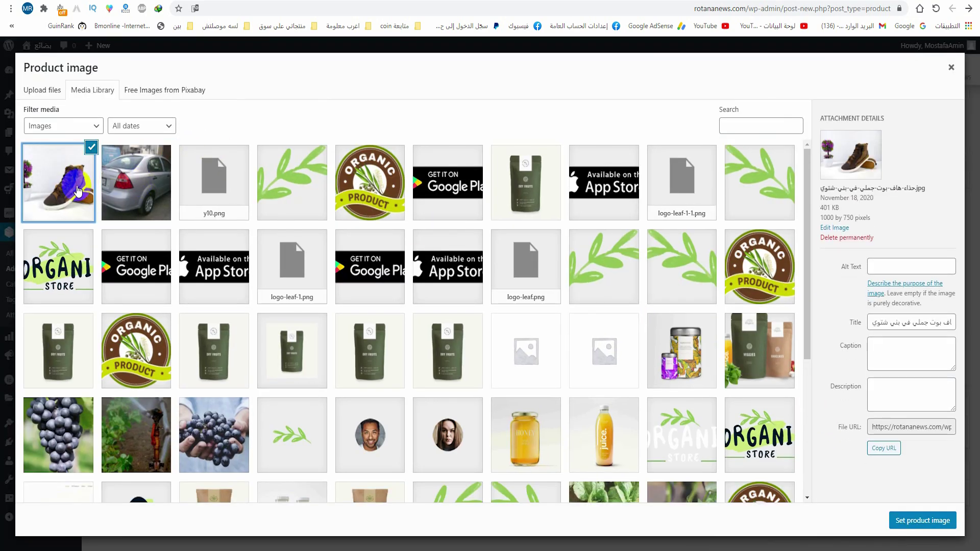
{"action": "left_click", "coordinate": [922, 519]}
- Copy the entire main description into the product short description
{"action": "scroll", "coordinate": [714, 339], "scroll_direction": "up", "scroll_amount": 12}
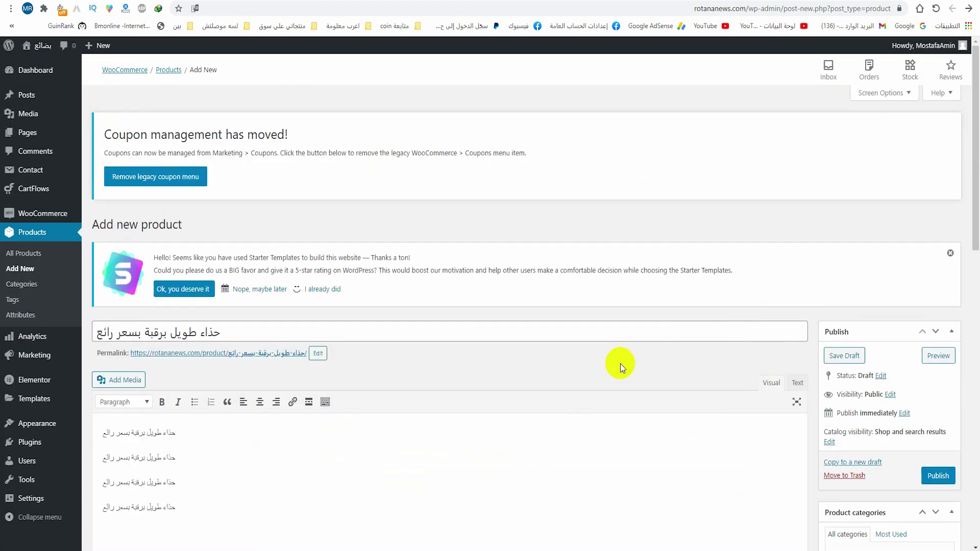
{"action": "left_click", "coordinate": [235, 470]}
{"action": "key", "text": "ctrl+a"}
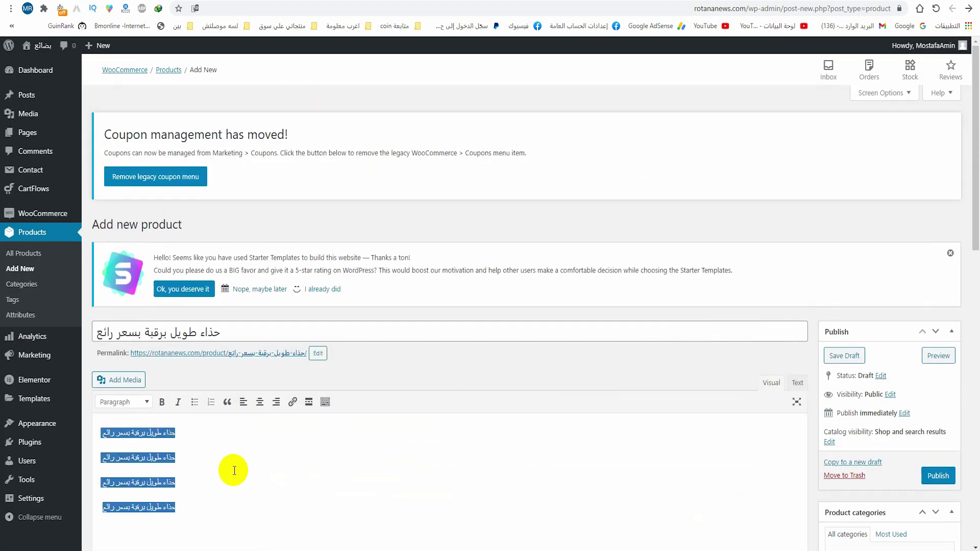
{"action": "scroll", "coordinate": [234, 470], "scroll_direction": "down", "scroll_amount": 15}
{"action": "left_click", "coordinate": [271, 282]}
{"action": "key", "text": "ctrl+v"}
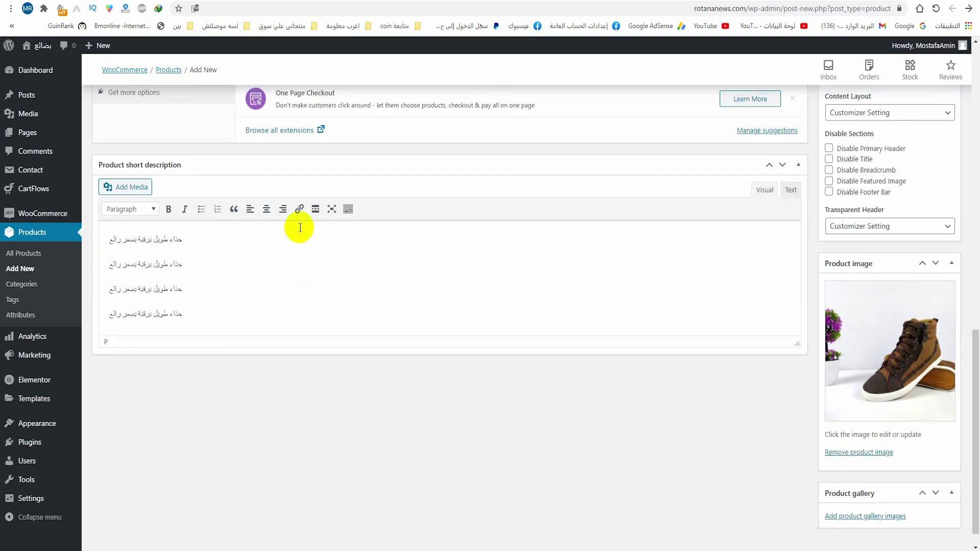
- Publish the product and open its store page
{"action": "scroll", "coordinate": [782, 298], "scroll_direction": "up", "scroll_amount": 15}
{"action": "scroll", "coordinate": [901, 126], "scroll_direction": "up", "scroll_amount": 1}
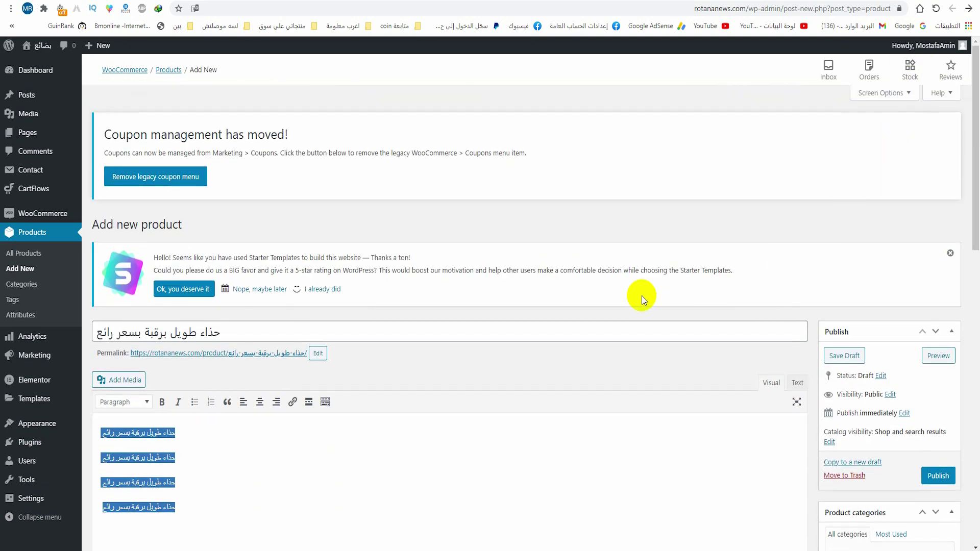
{"action": "left_click", "coordinate": [942, 485]}
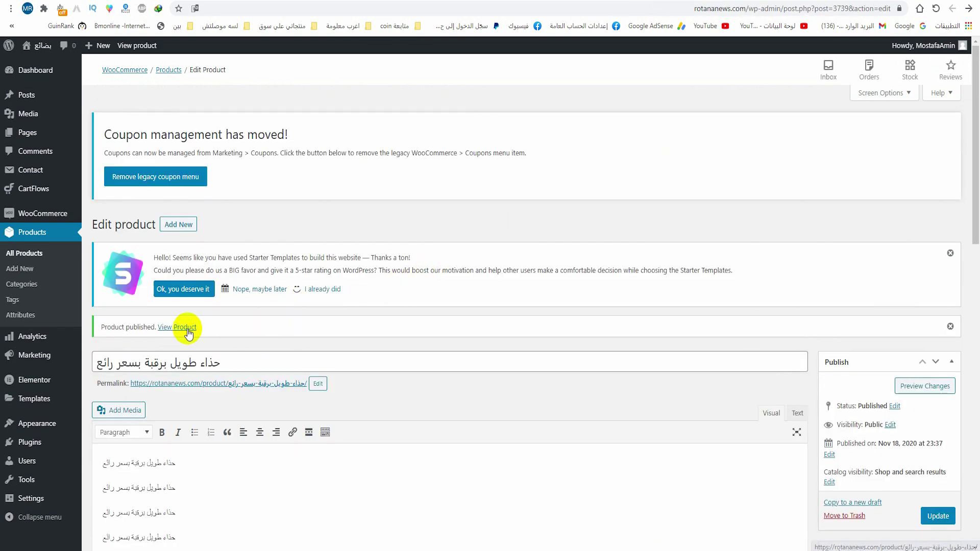
{"action": "right_click", "coordinate": [190, 333]}
{"action": "left_click", "coordinate": [187, 329]}
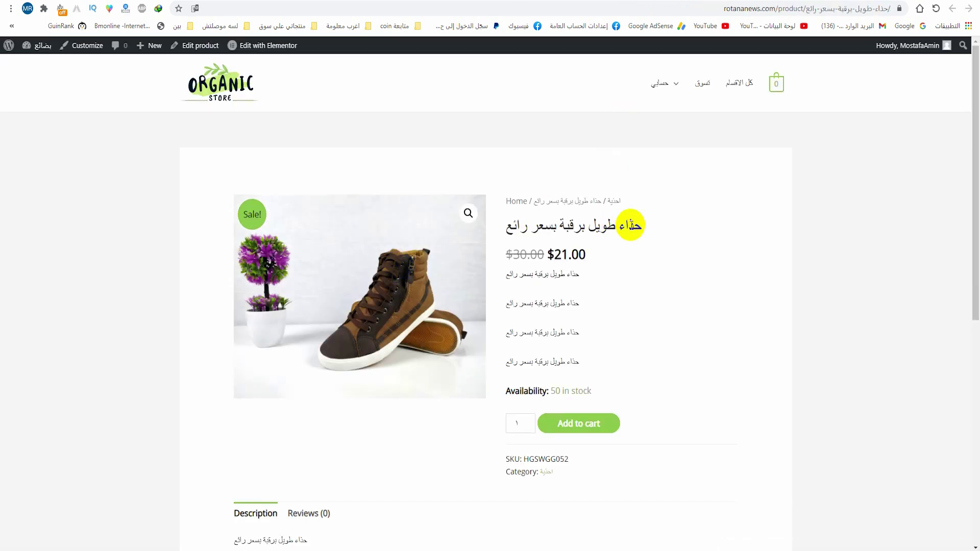
- Check the product's title, regular and sale prices, stock availability, quantity field and SKU on its store page
{"action": "left_click_drag", "start_coordinate": [593, 258], "coordinate": [551, 268]}
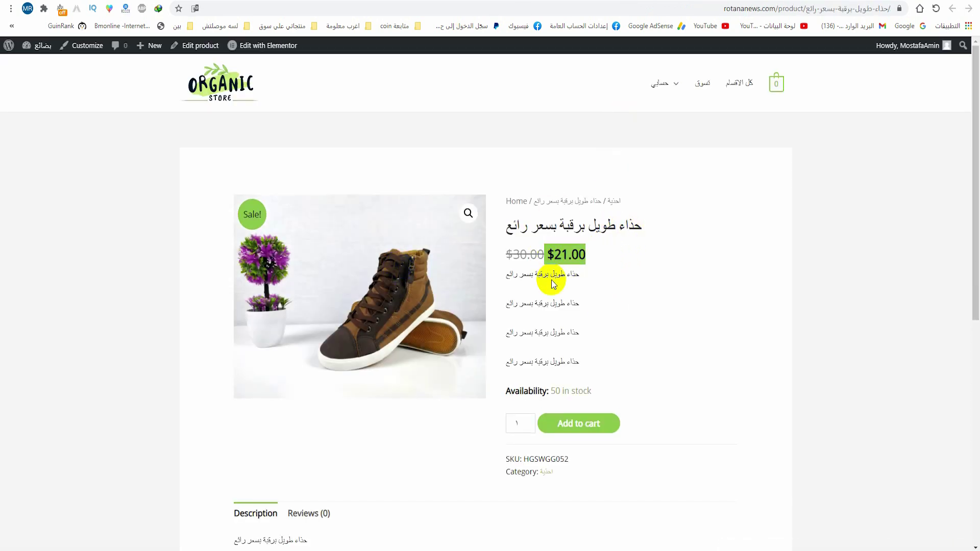
{"action": "left_click", "coordinate": [564, 253]}
{"action": "left_click_drag", "start_coordinate": [640, 225], "coordinate": [510, 226]}
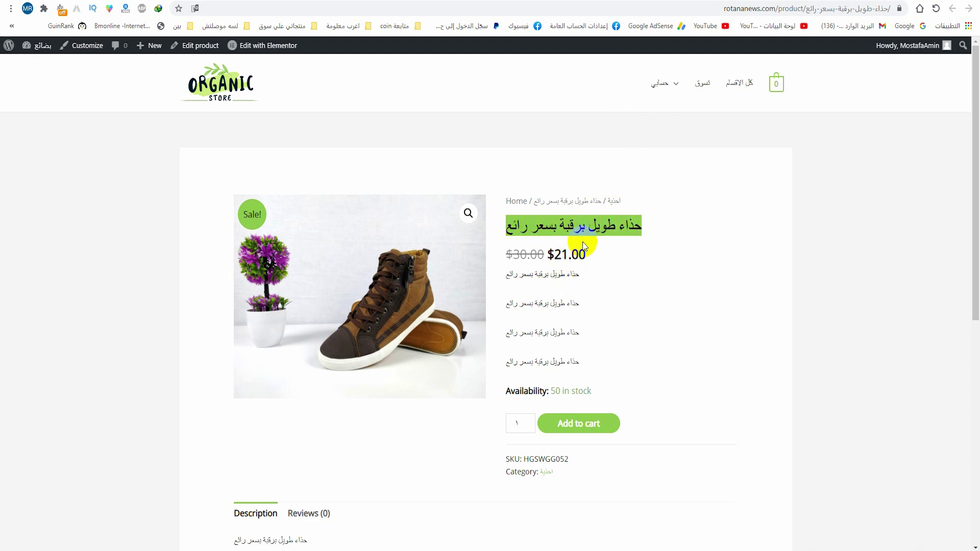
{"action": "left_click", "coordinate": [611, 260]}
{"action": "left_click_drag", "start_coordinate": [595, 258], "coordinate": [518, 251]}
{"action": "left_click", "coordinate": [590, 260]}
{"action": "scroll", "coordinate": [586, 271], "scroll_direction": "down", "scroll_amount": 2}
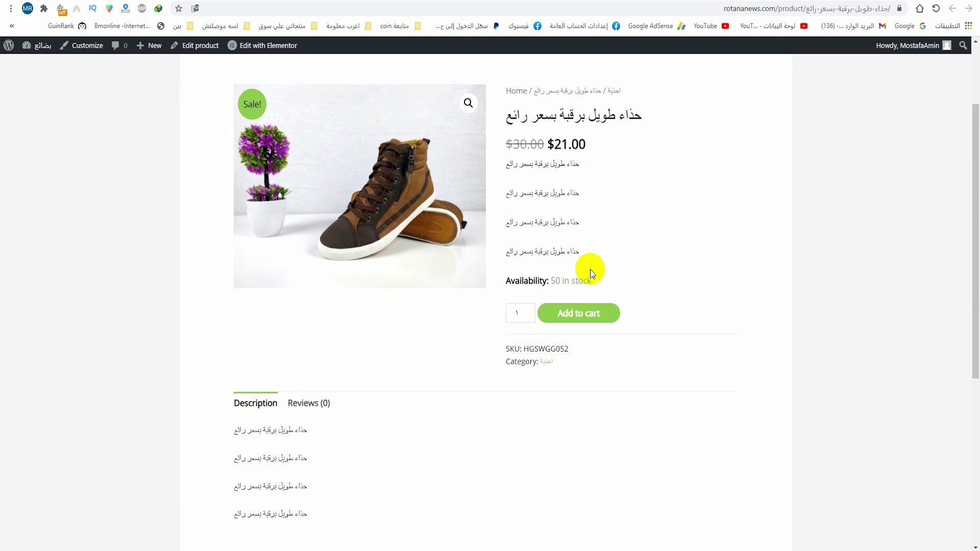
{"action": "left_click_drag", "start_coordinate": [595, 281], "coordinate": [545, 281]}
{"action": "scroll", "coordinate": [566, 271], "scroll_direction": "down", "scroll_amount": 1}
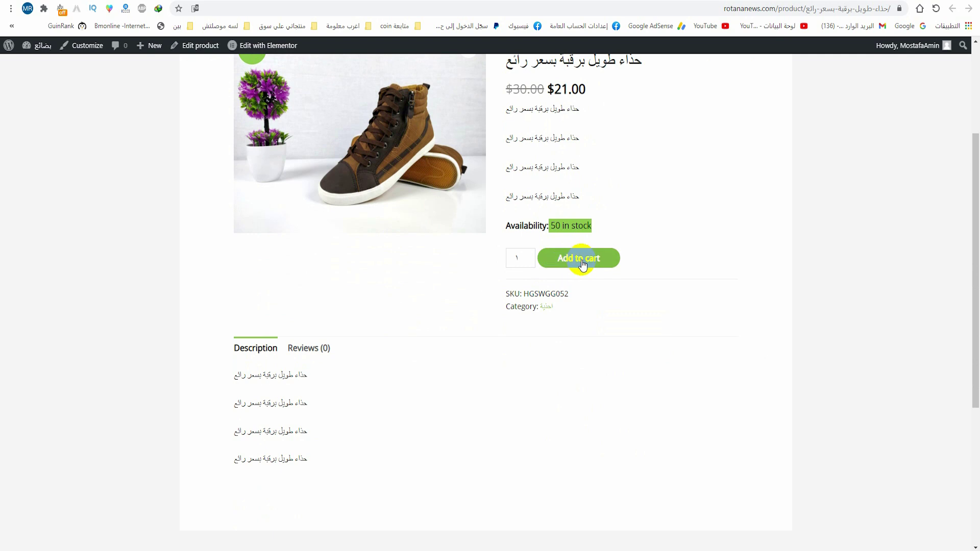
{"action": "double_click", "coordinate": [516, 259]}
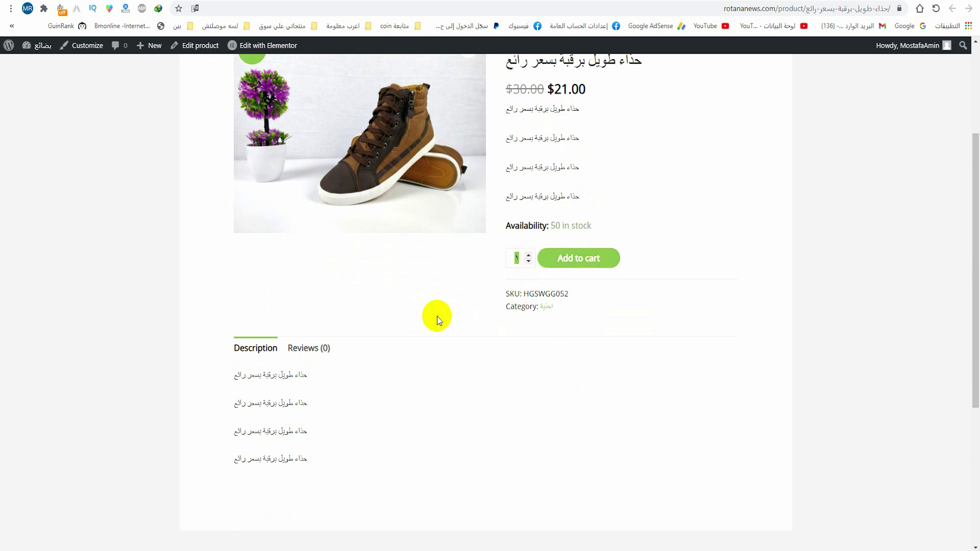
{"action": "left_click_drag", "start_coordinate": [545, 295], "coordinate": [523, 294]}
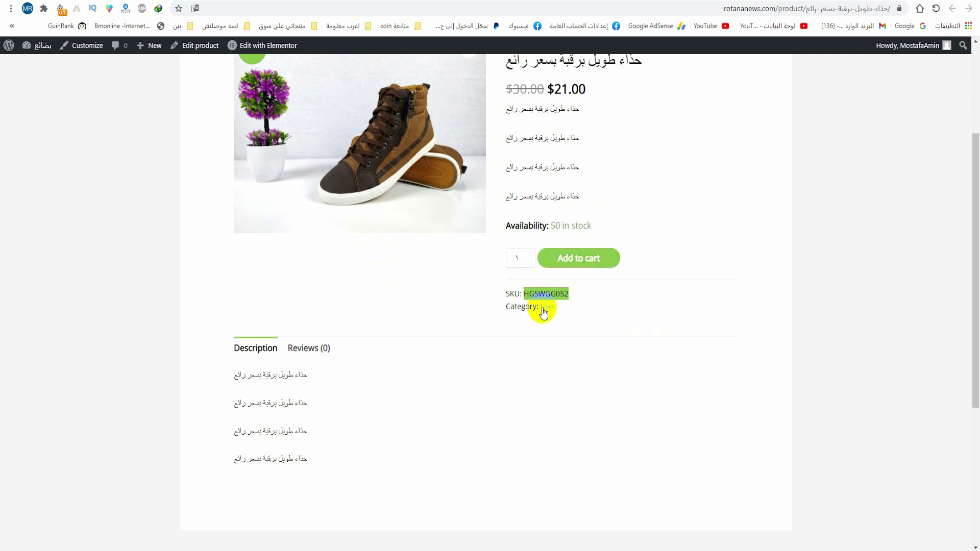
- Review the category, full description and enlarged product image on the store page
{"action": "scroll", "coordinate": [302, 248], "scroll_direction": "down", "scroll_amount": 3}
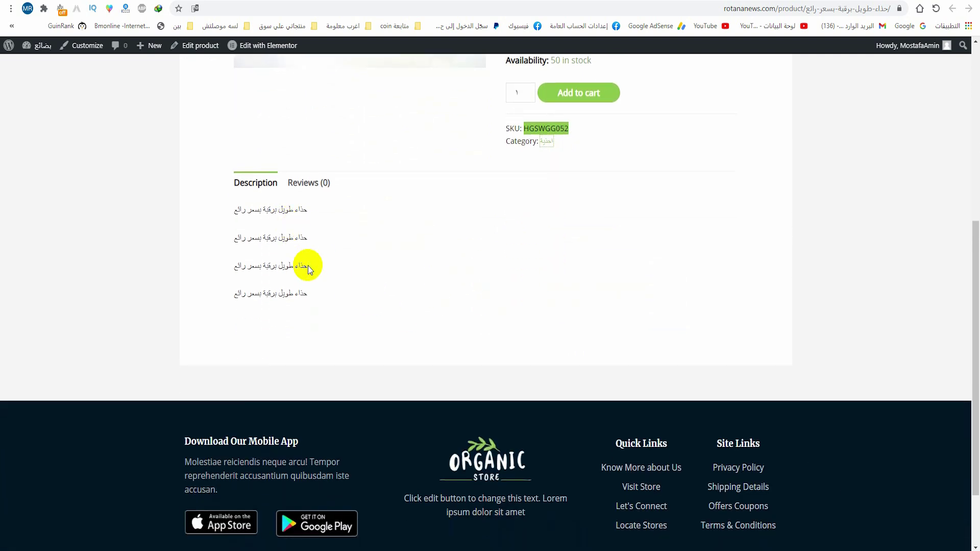
{"action": "scroll", "coordinate": [306, 286], "scroll_direction": "up", "scroll_amount": 3}
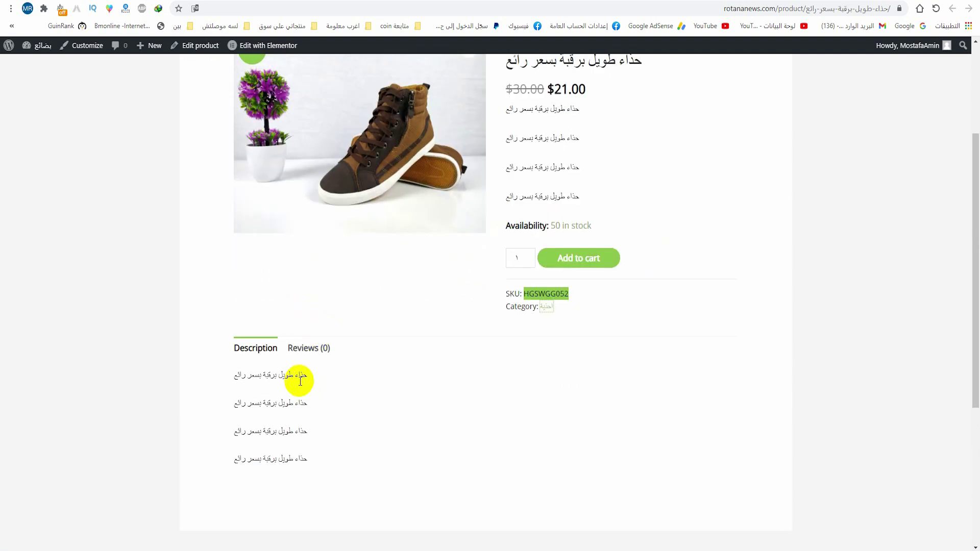
{"action": "scroll", "coordinate": [277, 353], "scroll_direction": "up", "scroll_amount": 2}
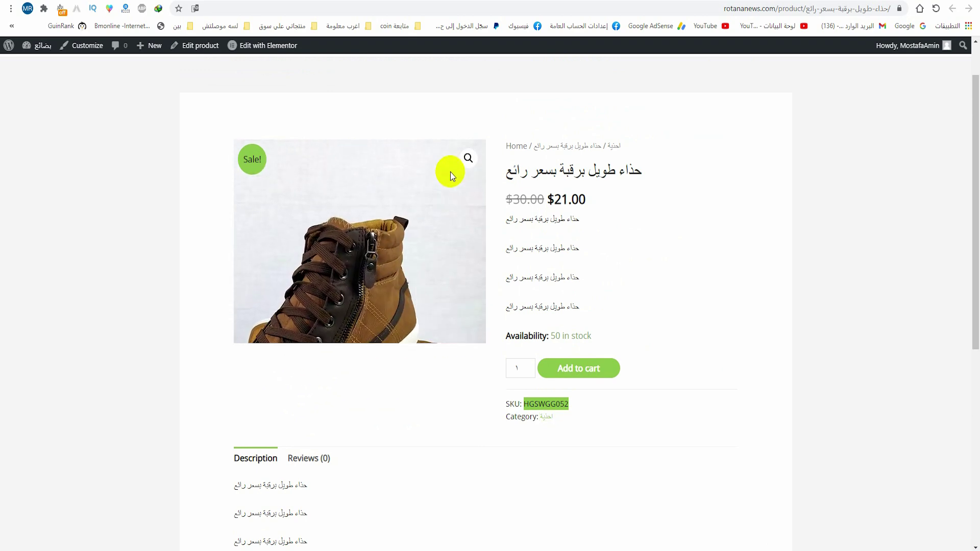
{"action": "left_click", "coordinate": [468, 158]}
{"action": "left_click", "coordinate": [822, 226]}
{"action": "scroll", "coordinate": [431, 281], "scroll_direction": "down", "scroll_amount": 2}
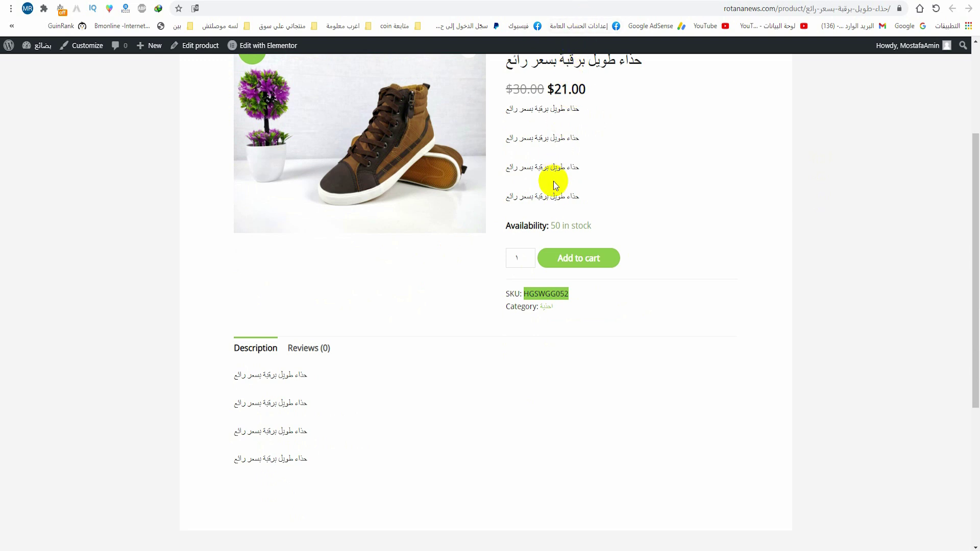
{"action": "scroll", "coordinate": [429, 154], "scroll_direction": "up", "scroll_amount": 2}
{"action": "scroll", "coordinate": [474, 215], "scroll_direction": "down", "scroll_amount": 6}
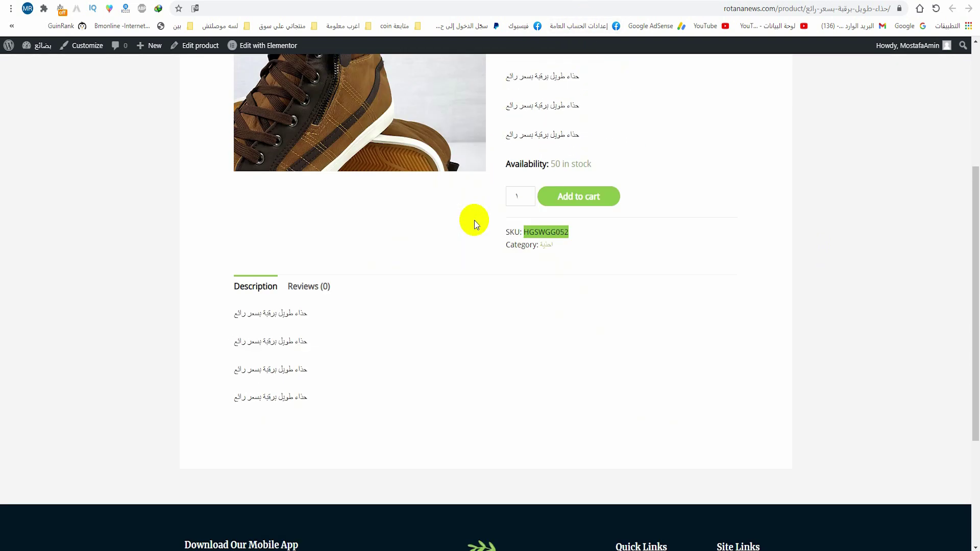
{"action": "scroll", "coordinate": [486, 209], "scroll_direction": "up", "scroll_amount": 4}
{"action": "left_click", "coordinate": [616, 261]}
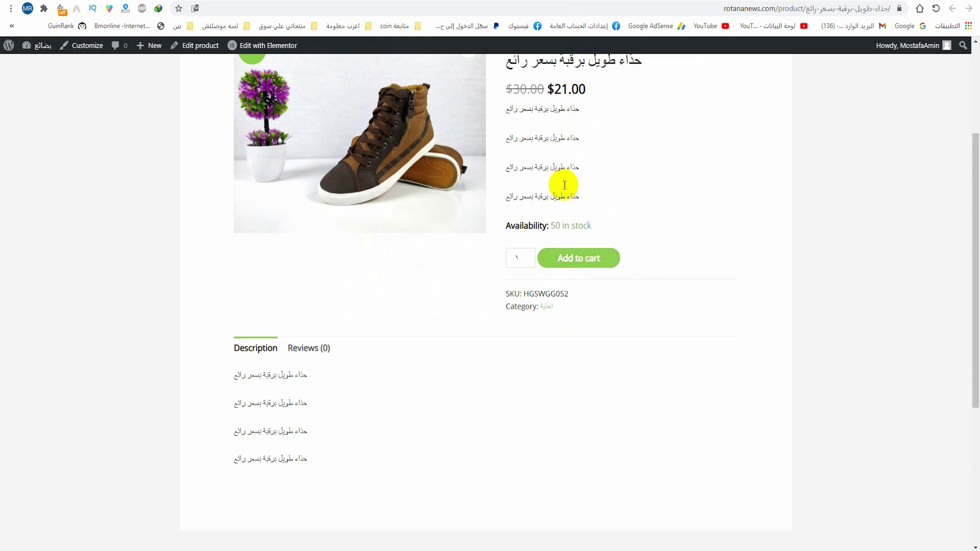
{"action": "scroll", "coordinate": [564, 148], "scroll_direction": "up", "scroll_amount": 3}
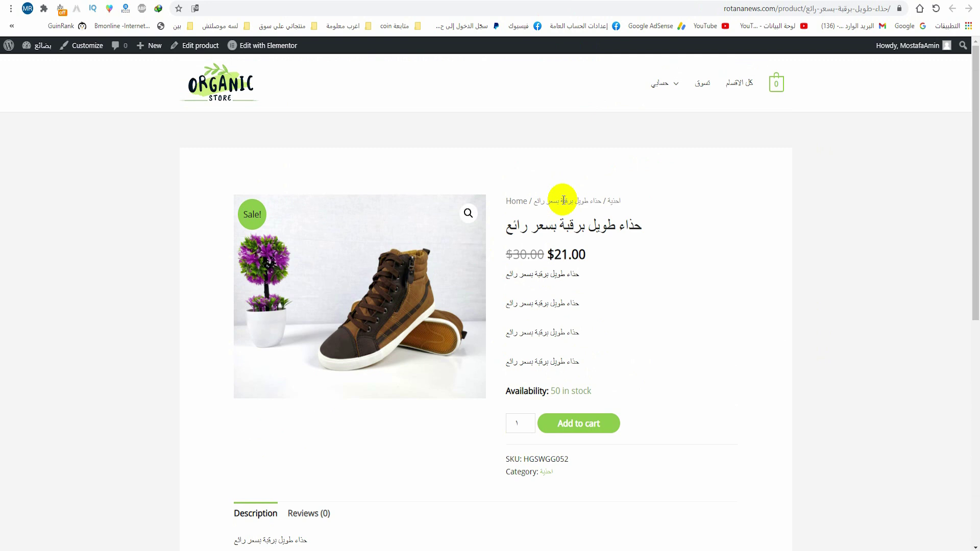